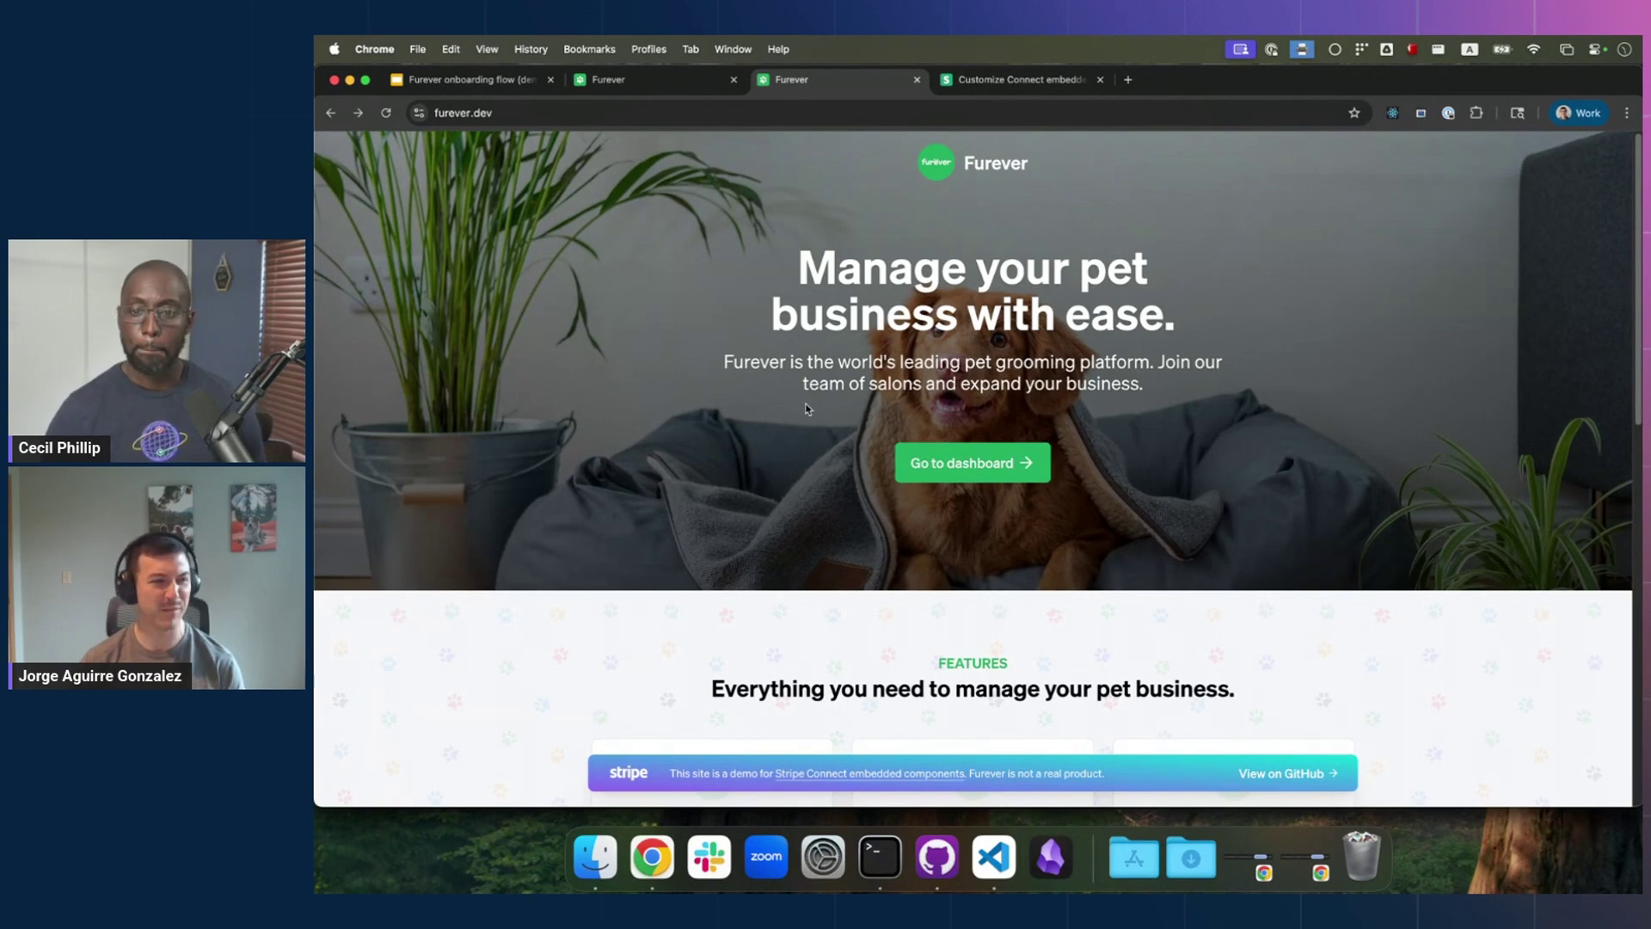
Step: Tour the Furever dashboard, Payments and Payouts pages, then bring up the onboarding flow slides
{"action": "left_click", "coordinate": [957, 463]}
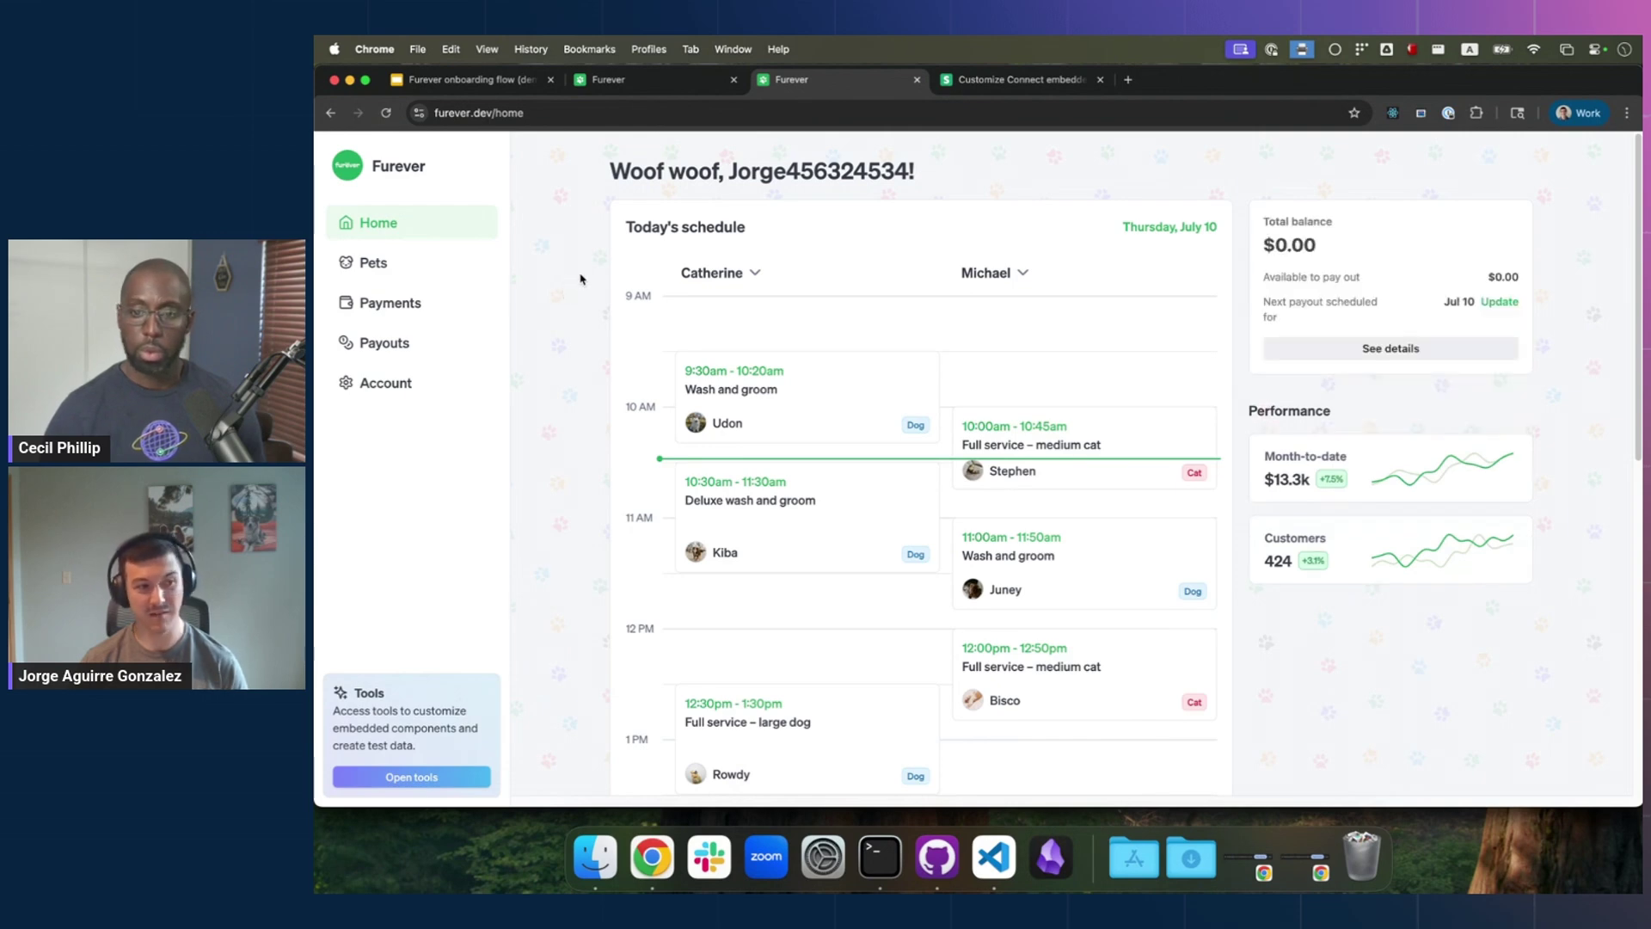
{"action": "left_click", "coordinate": [414, 308]}
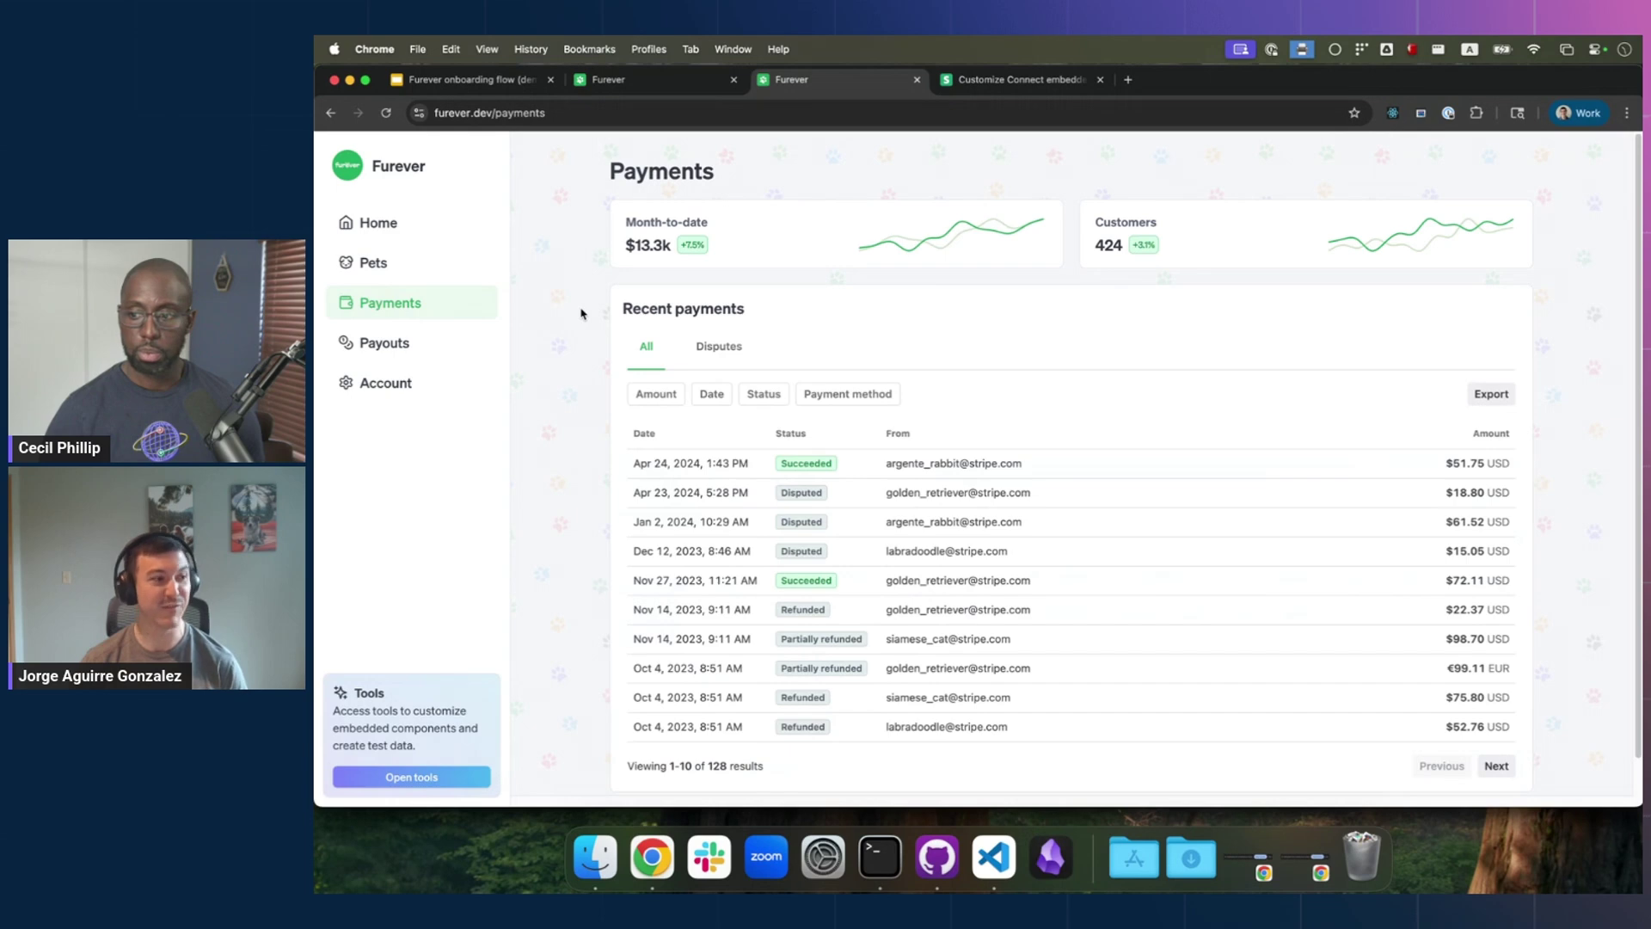
{"action": "left_click", "coordinate": [456, 342]}
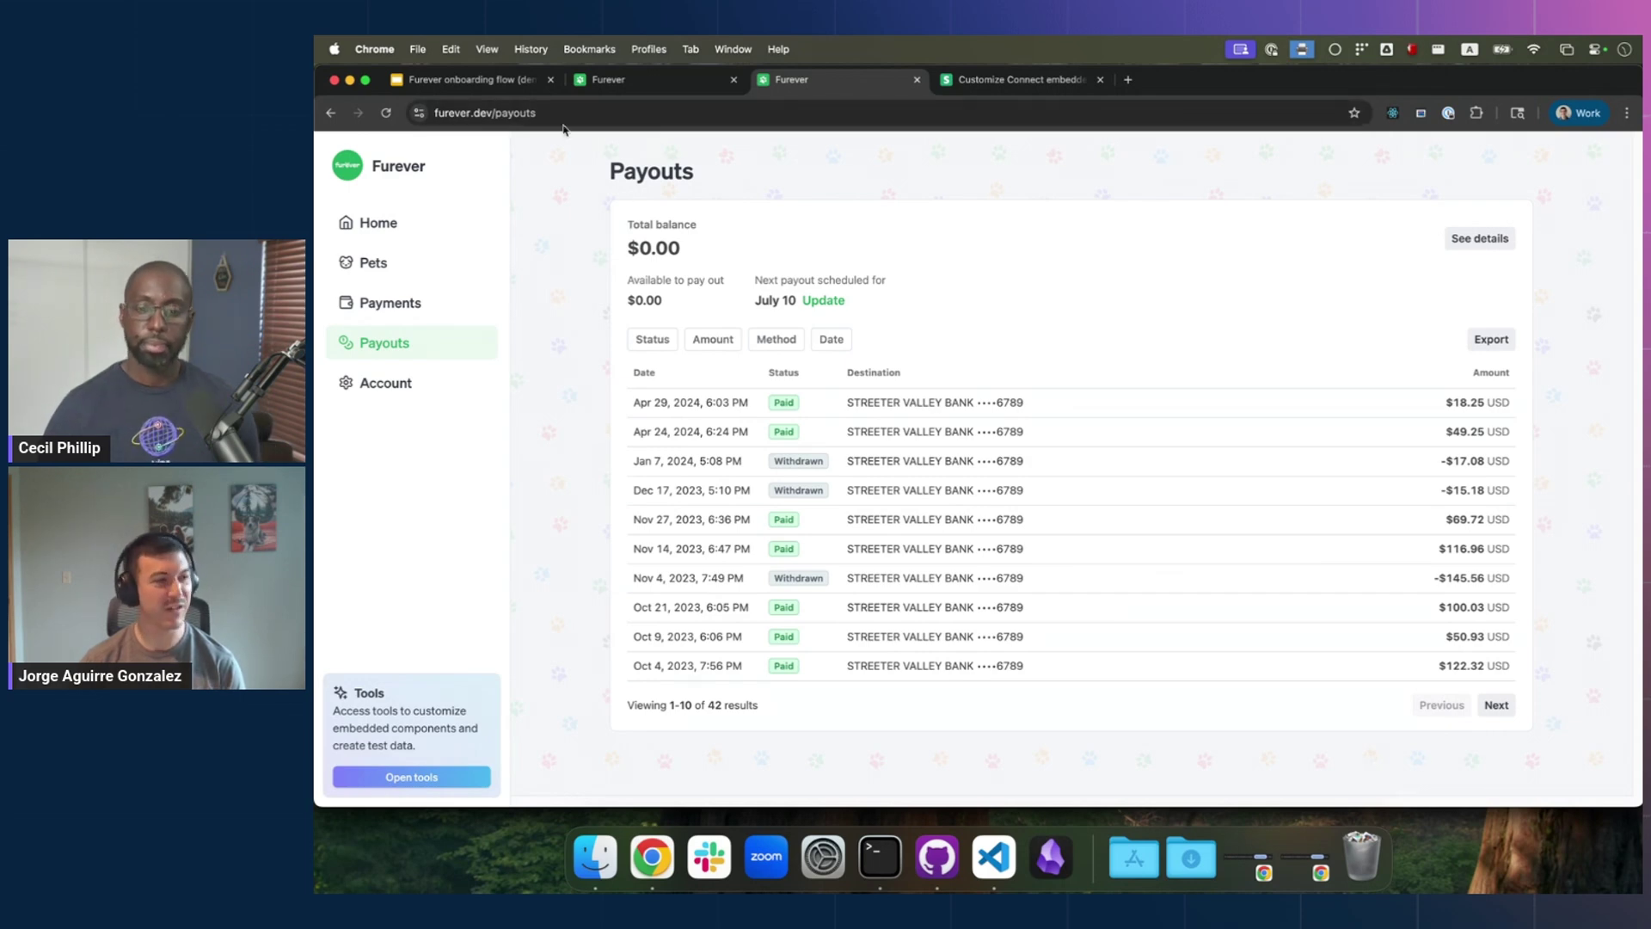
{"action": "left_click", "coordinate": [518, 80]}
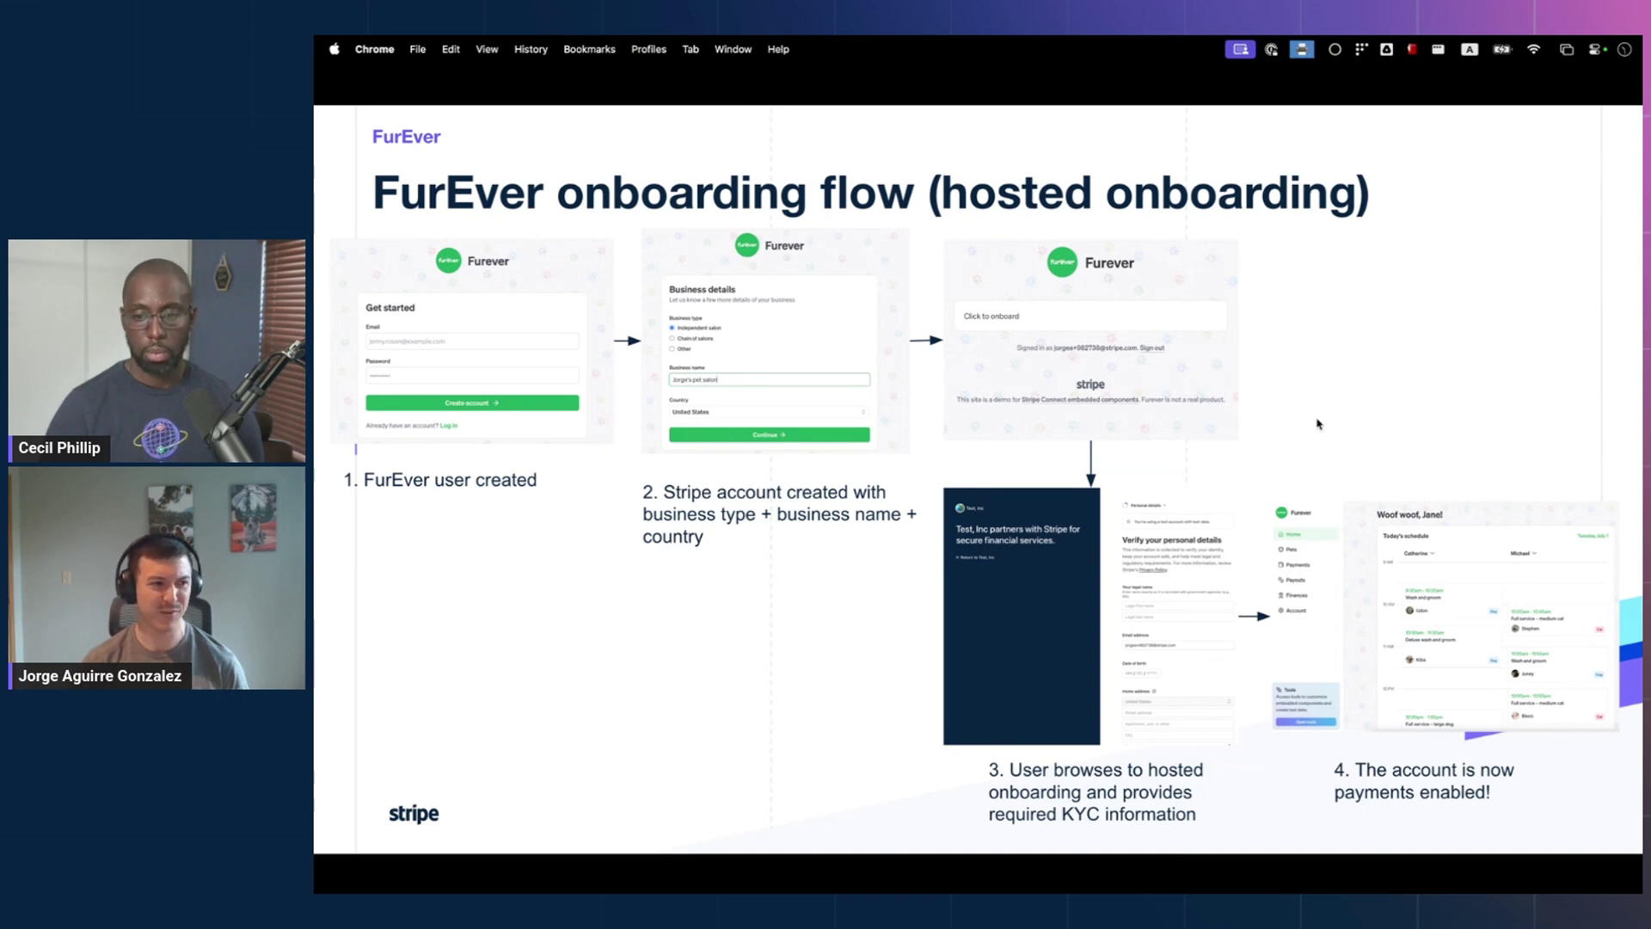
Step: Advance the slideshow from hosted onboarding to the embedded onboarding flow slide
{"action": "key", "text": "Right"}
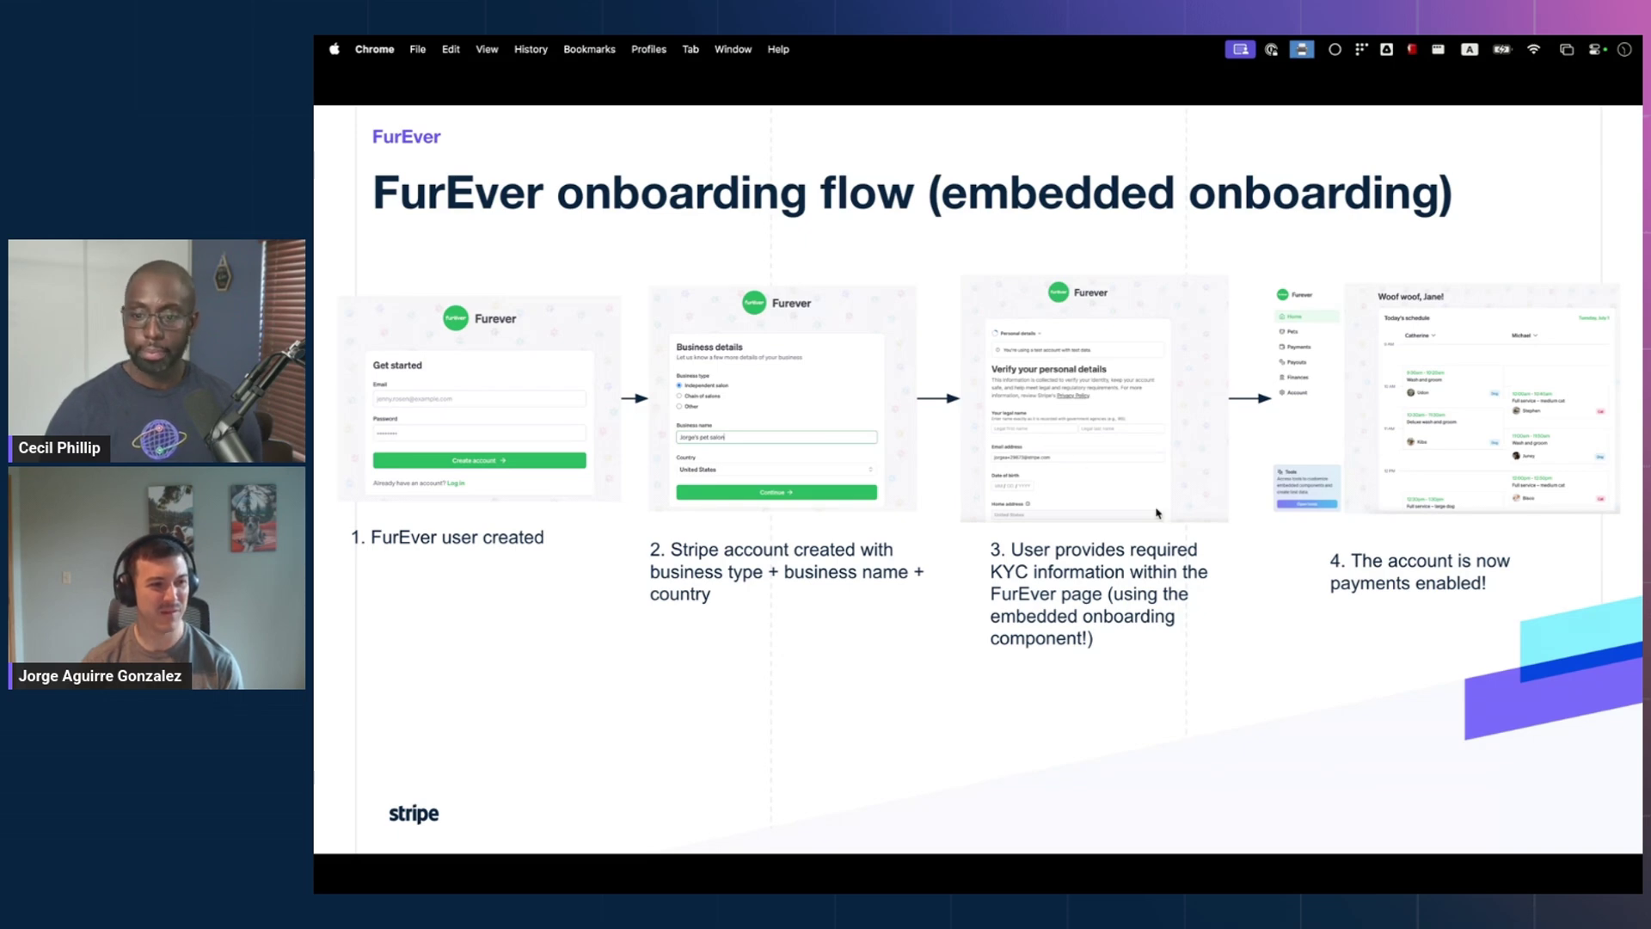
Step: Exit the slideshow and switch to the locally running Furever app at localhost:3000
{"action": "key", "text": "Escape"}
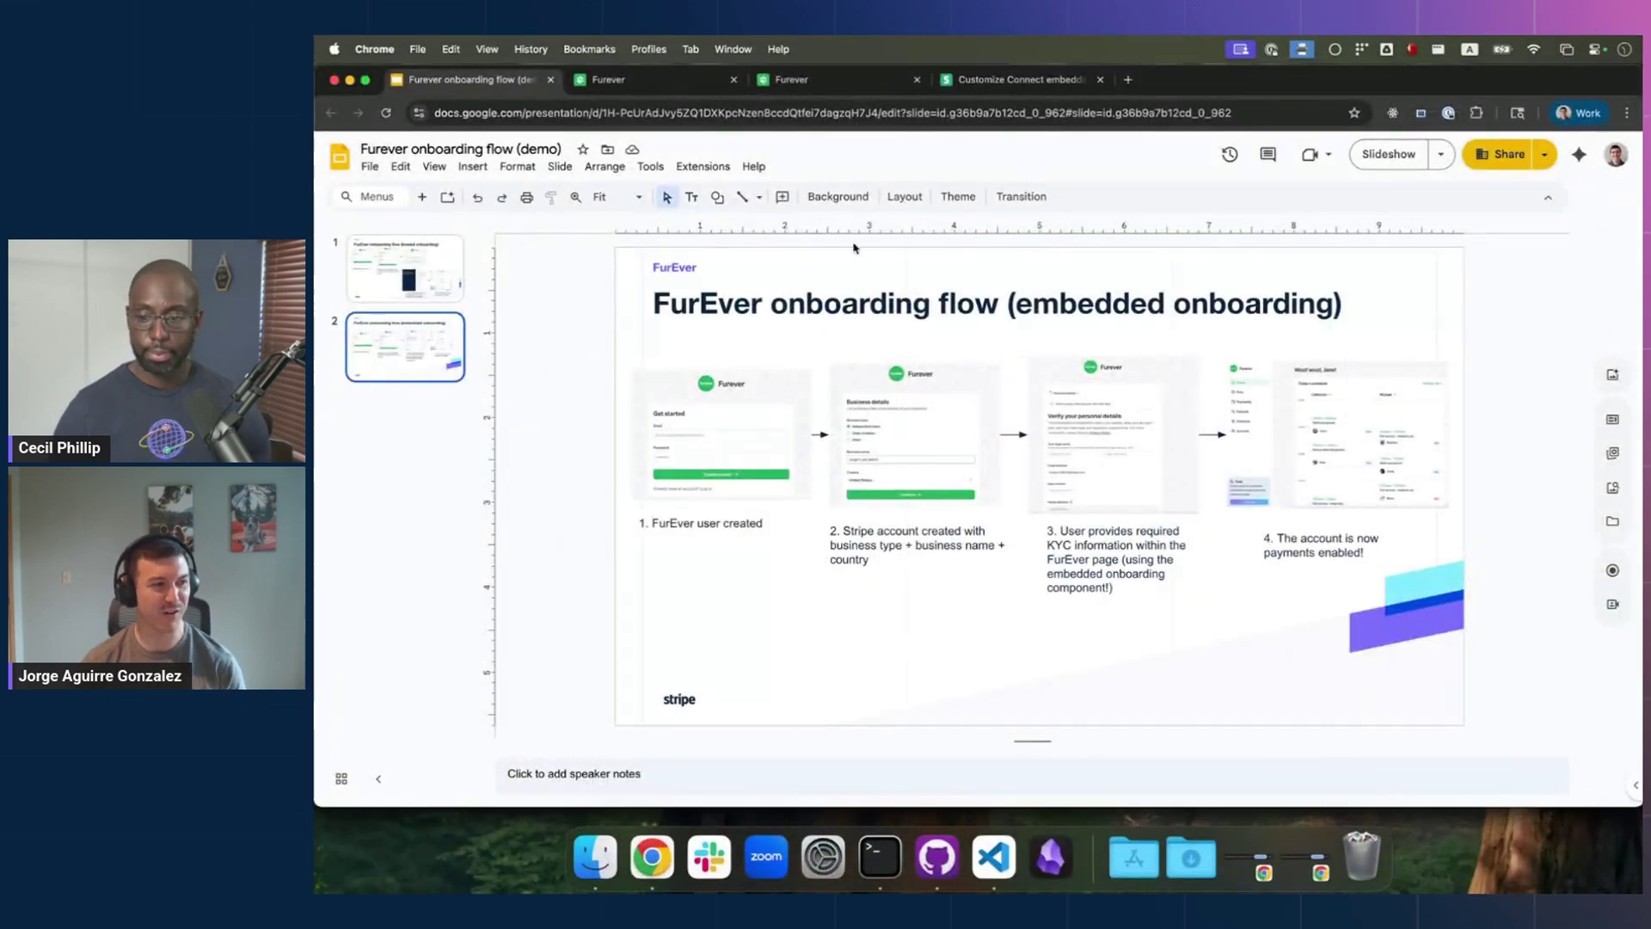
{"action": "left_click", "coordinate": [633, 79]}
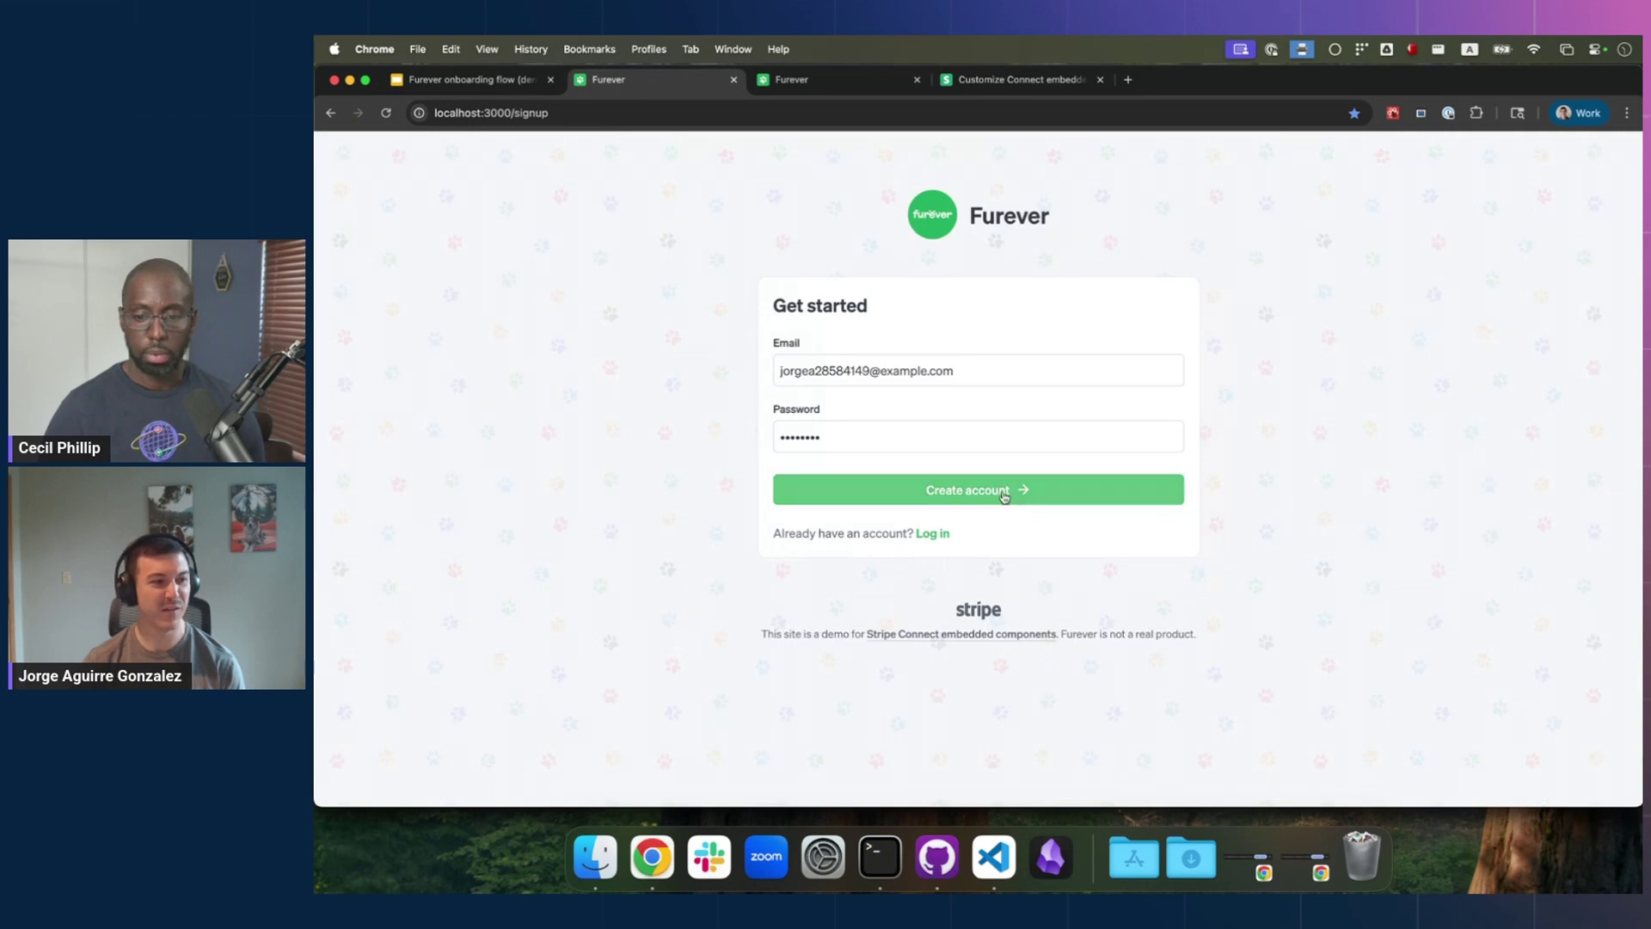
Step: Create the Furever account and submit its business details as an independent US salon
{"action": "left_click", "coordinate": [1012, 489]}
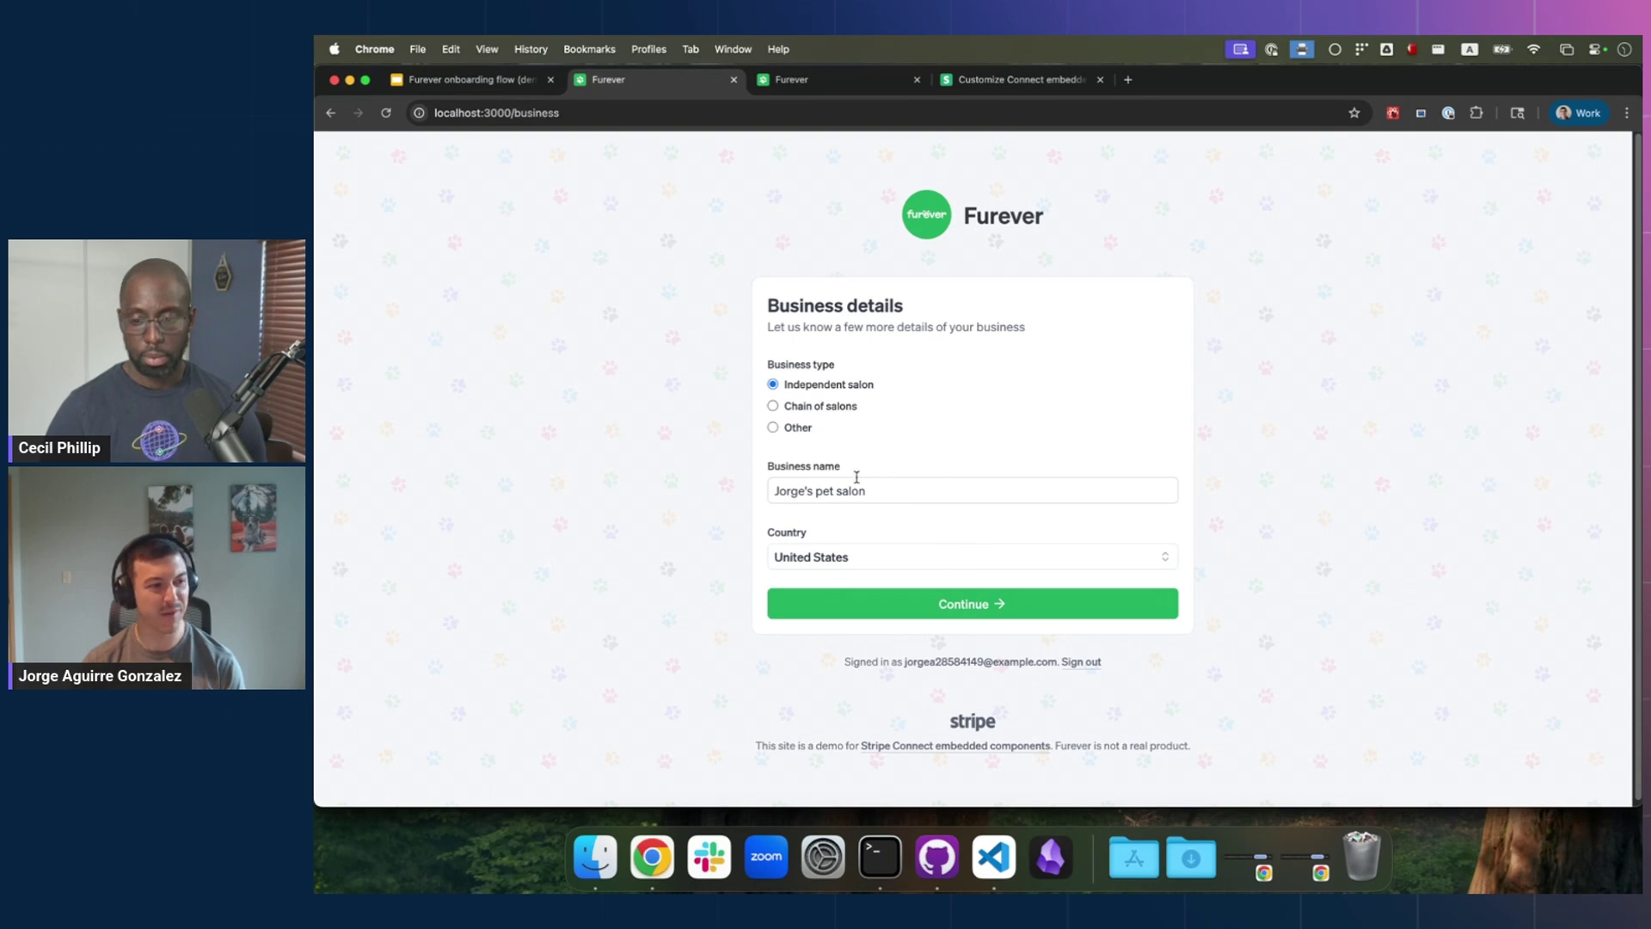
{"action": "left_click", "coordinate": [956, 613]}
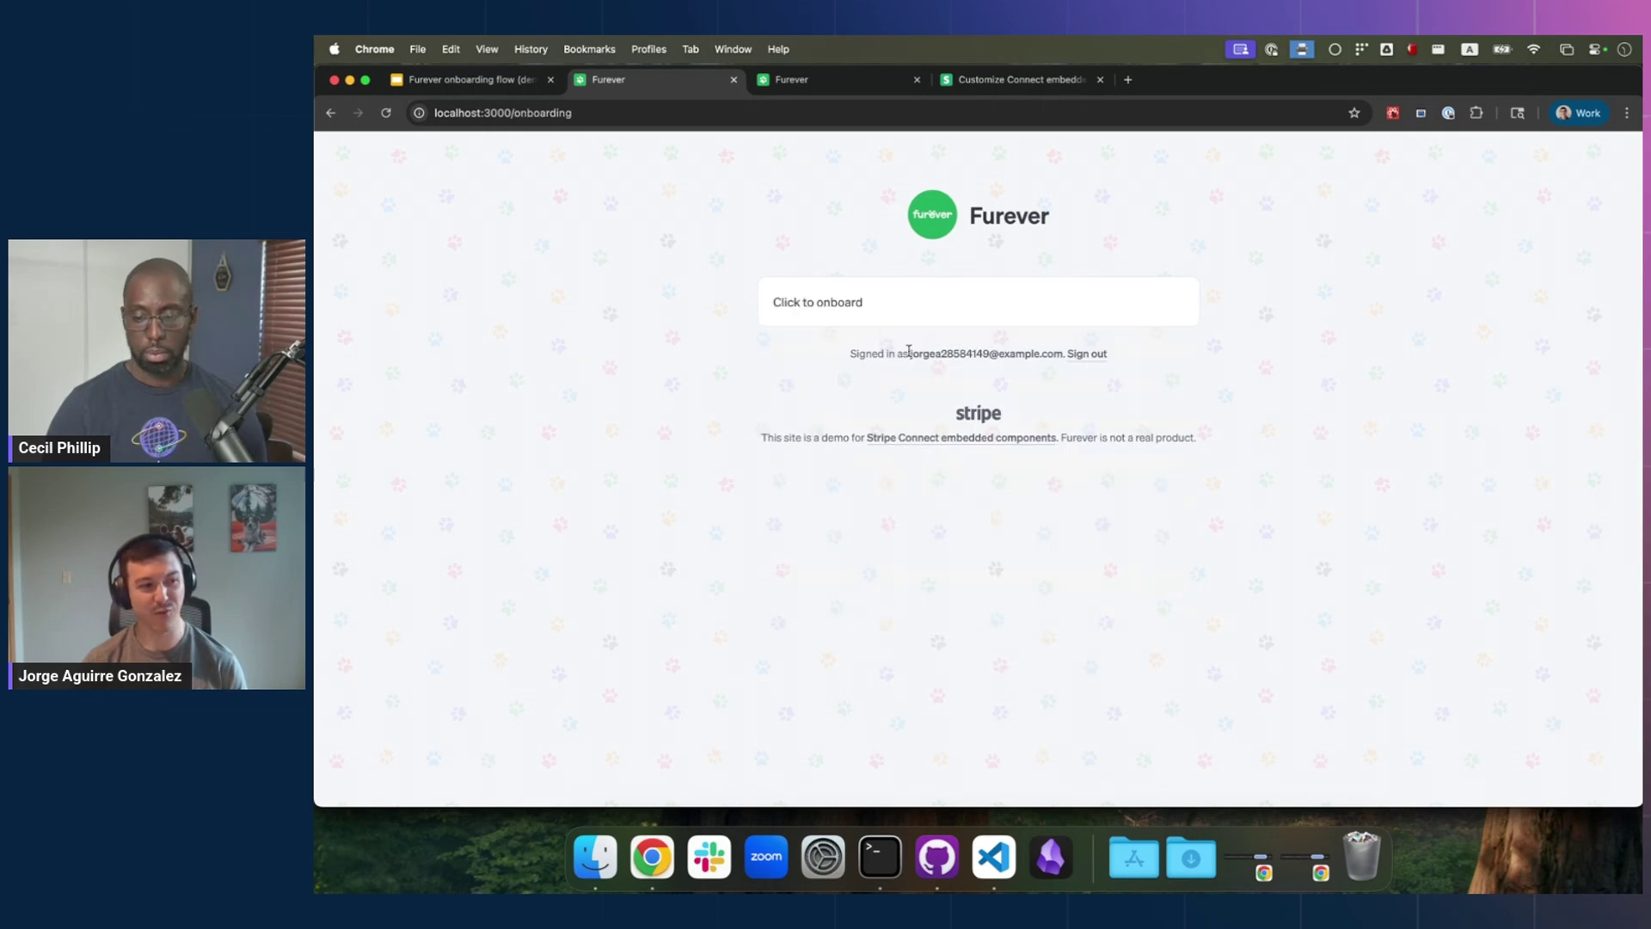
Step: Review the capabilities, prefilled options and stripe_dashboard setting in auth.ts, then return to Chrome
{"action": "left_click", "coordinate": [994, 856]}
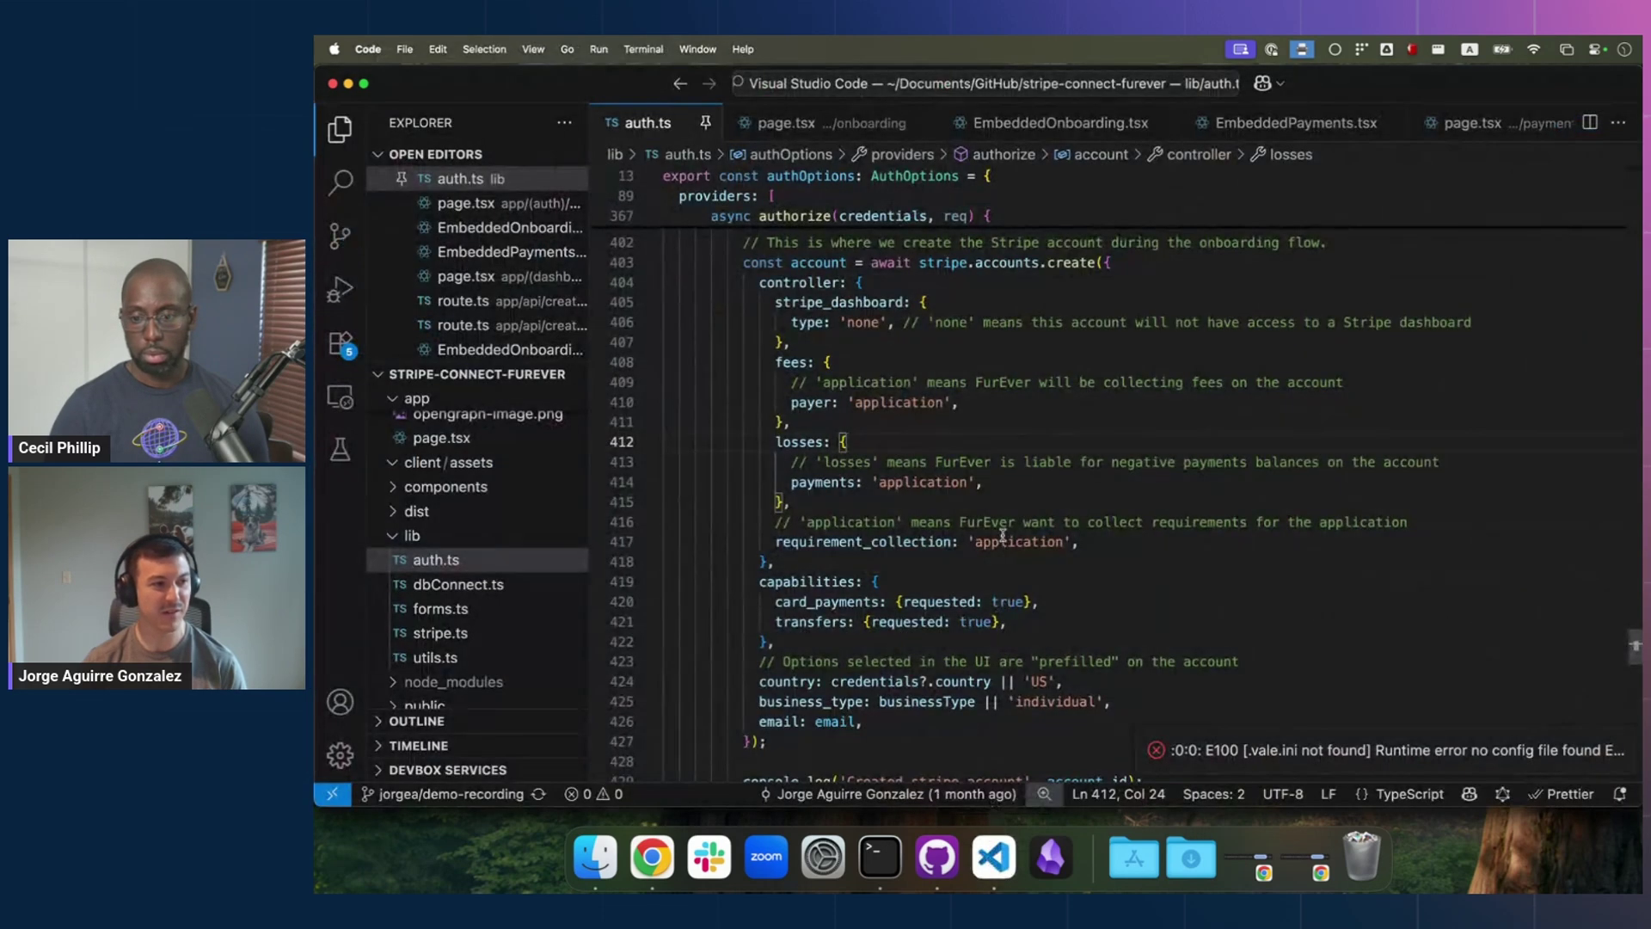
{"action": "left_click_drag", "start_coordinate": [814, 641], "coordinate": [667, 581]}
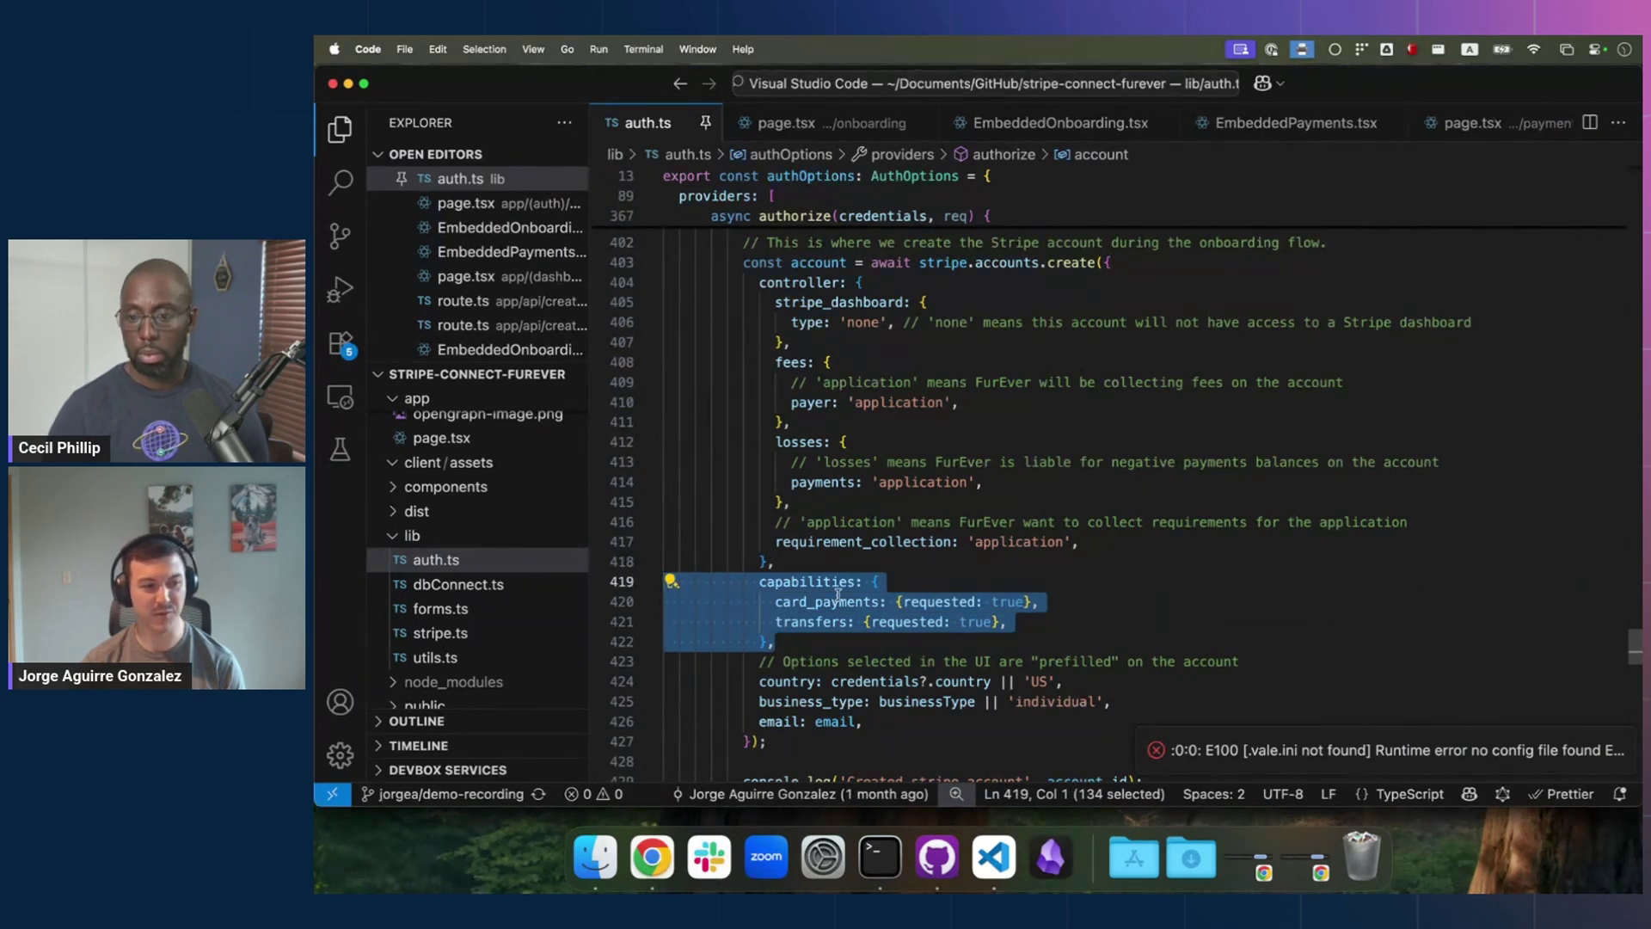
{"action": "left_click", "coordinate": [759, 622]}
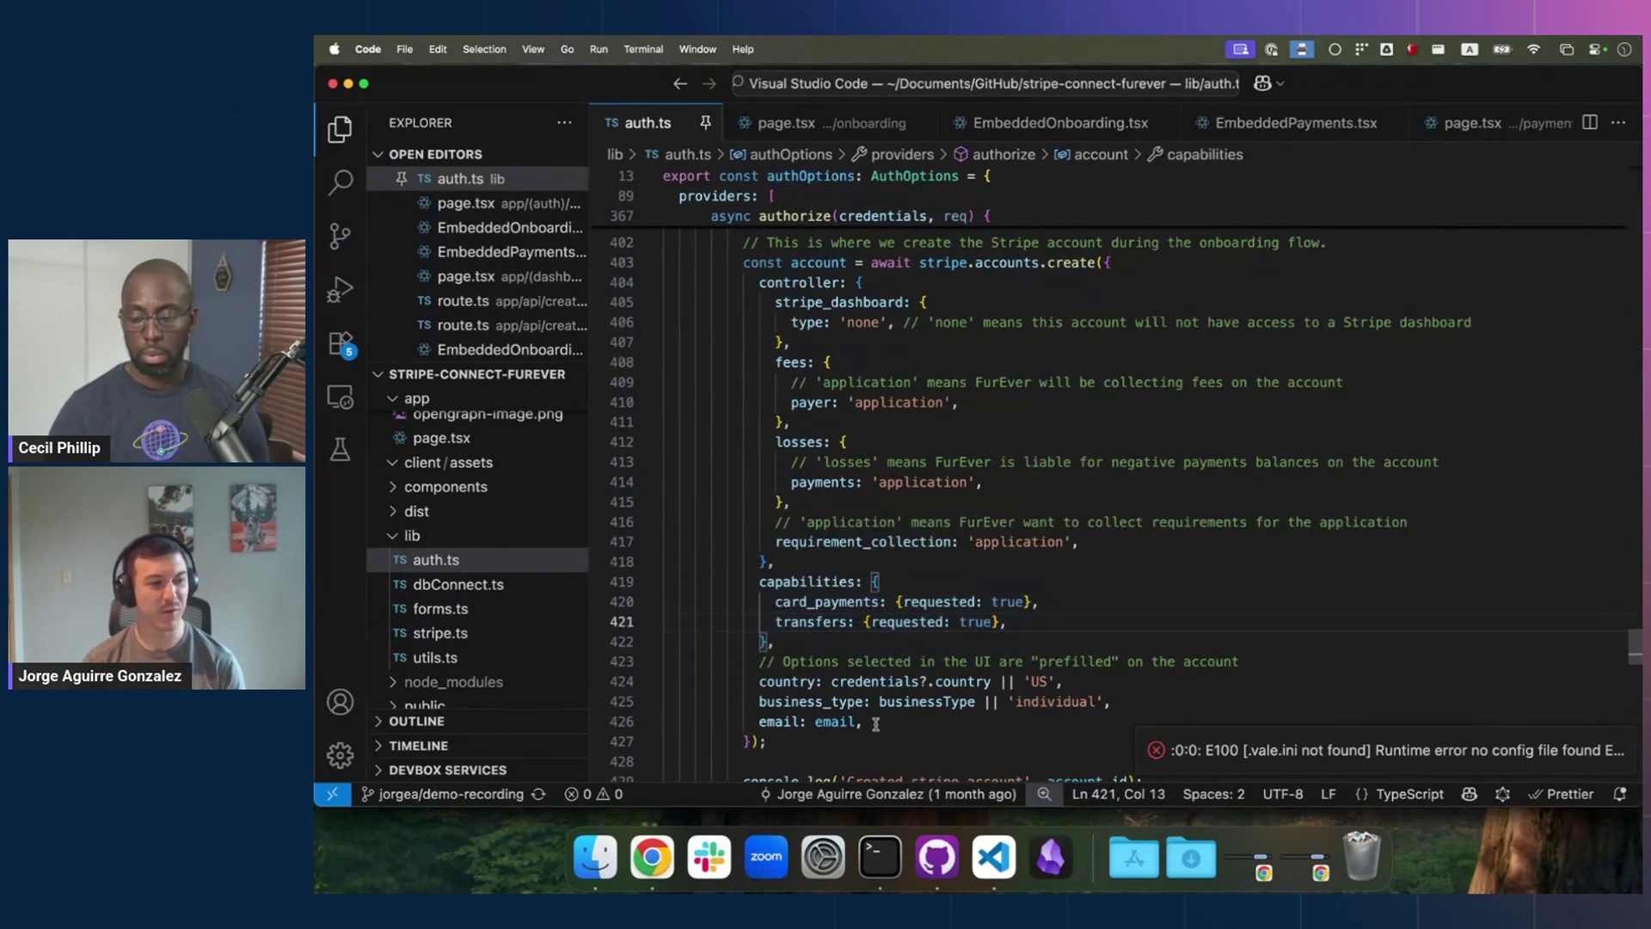
{"action": "left_click_drag", "start_coordinate": [875, 724], "coordinate": [607, 663]}
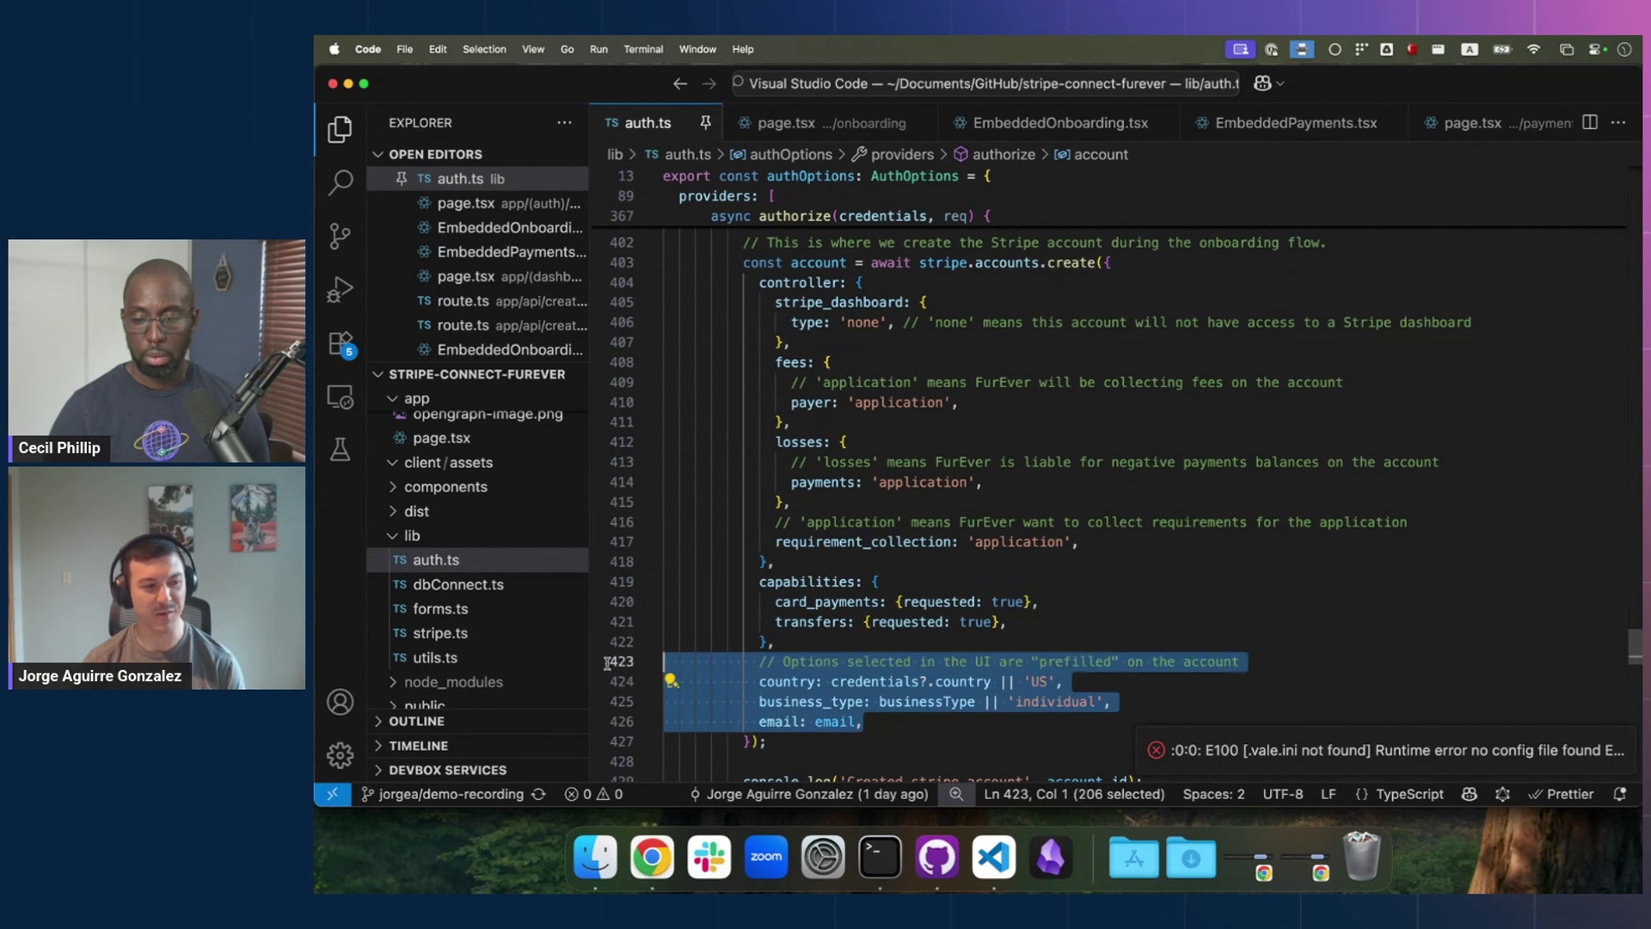
{"action": "left_click", "coordinate": [813, 641]}
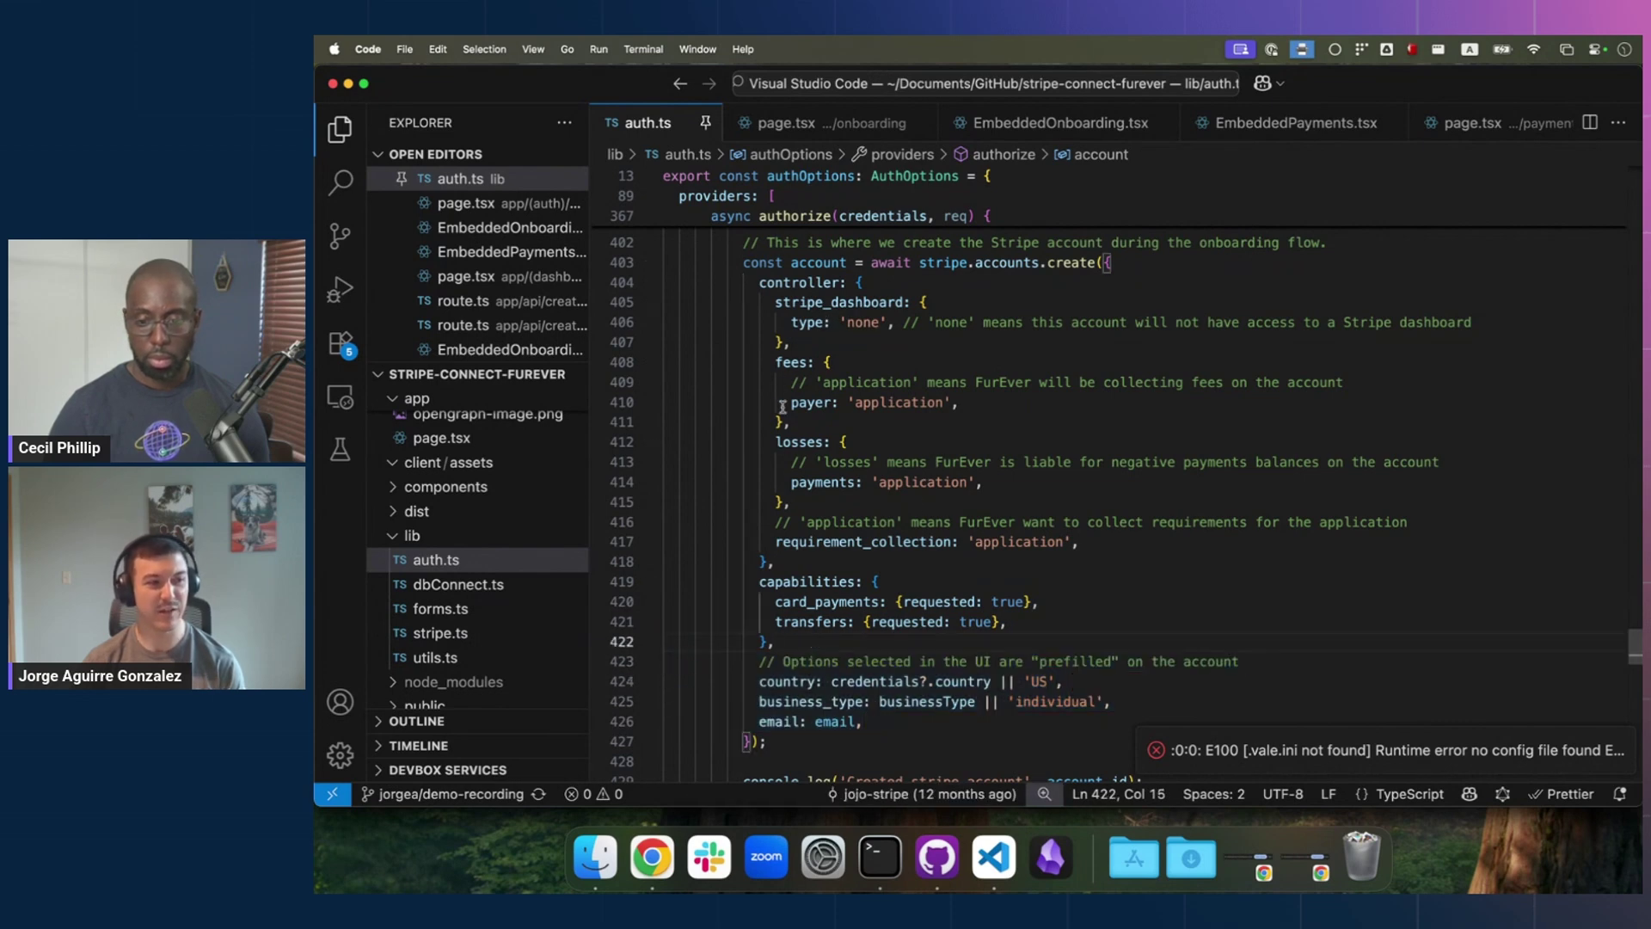
{"action": "left_click", "coordinate": [808, 302]}
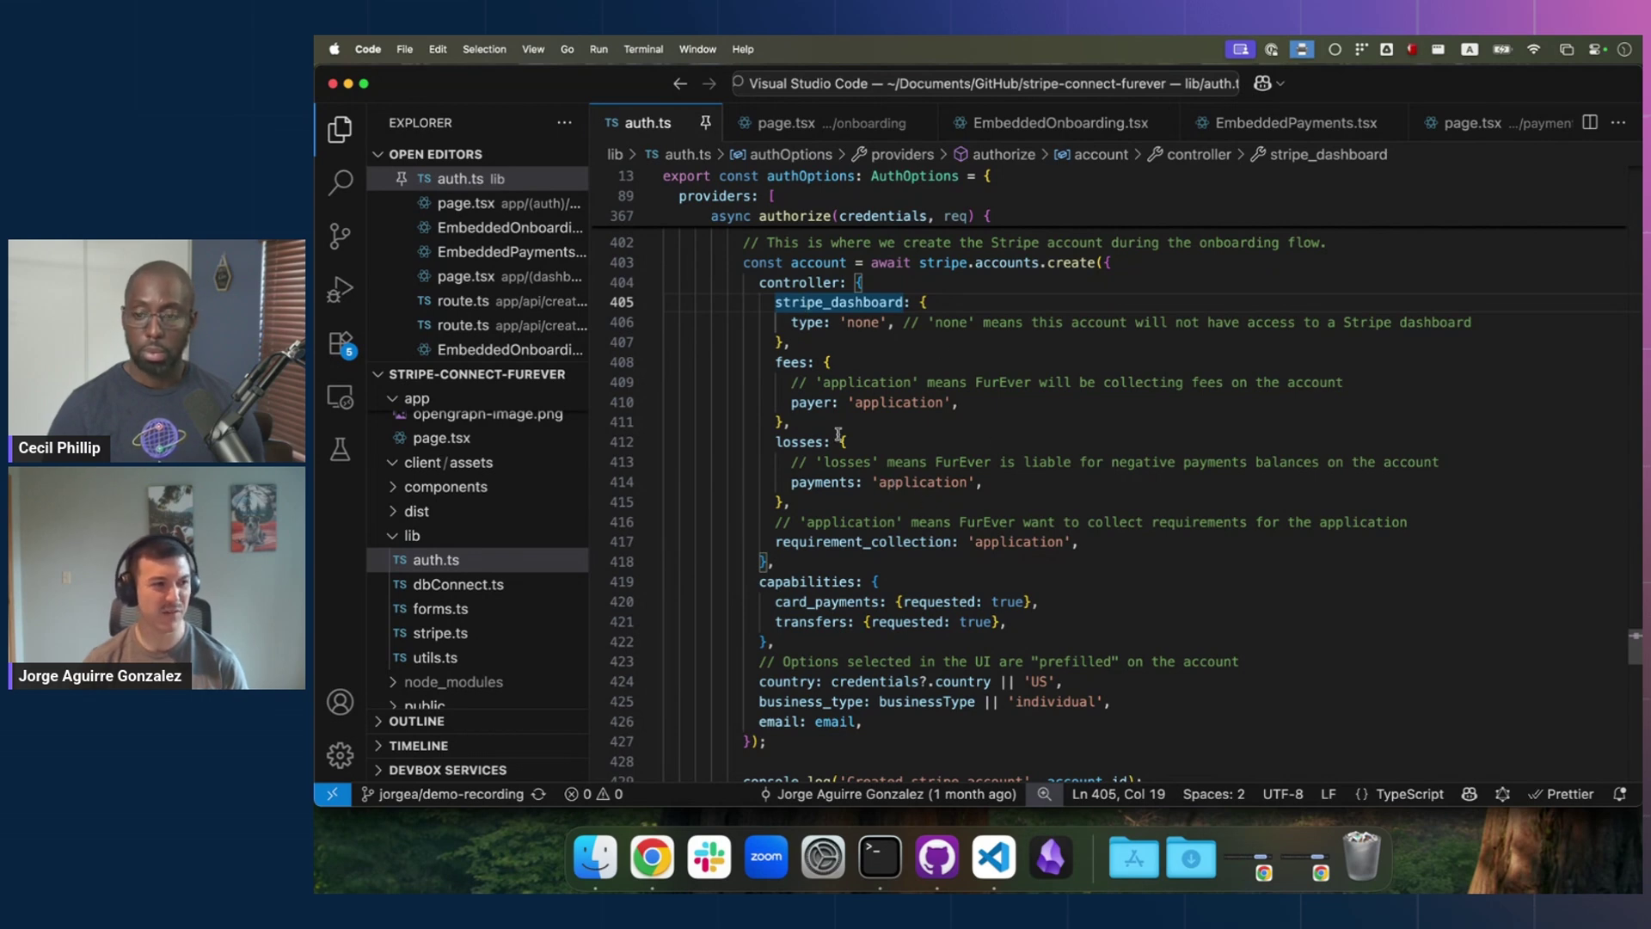
{"action": "key", "text": "super+Tab"}
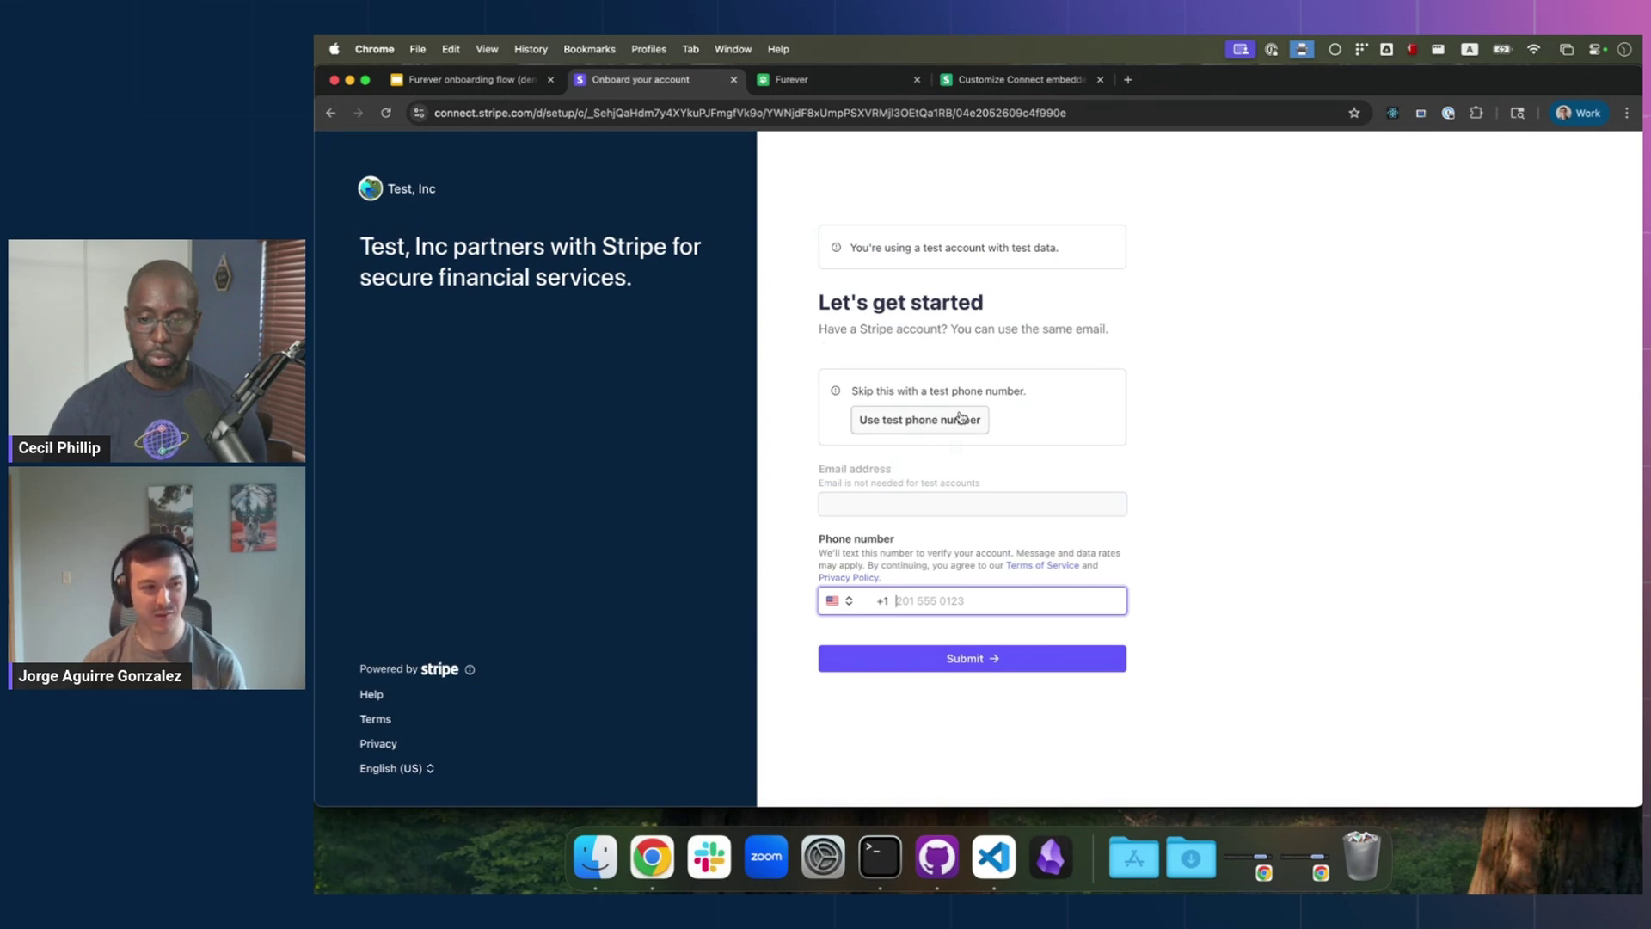
Step: Verify the phone using Stripe's test phone number and test verification code
{"action": "left_click", "coordinate": [972, 421]}
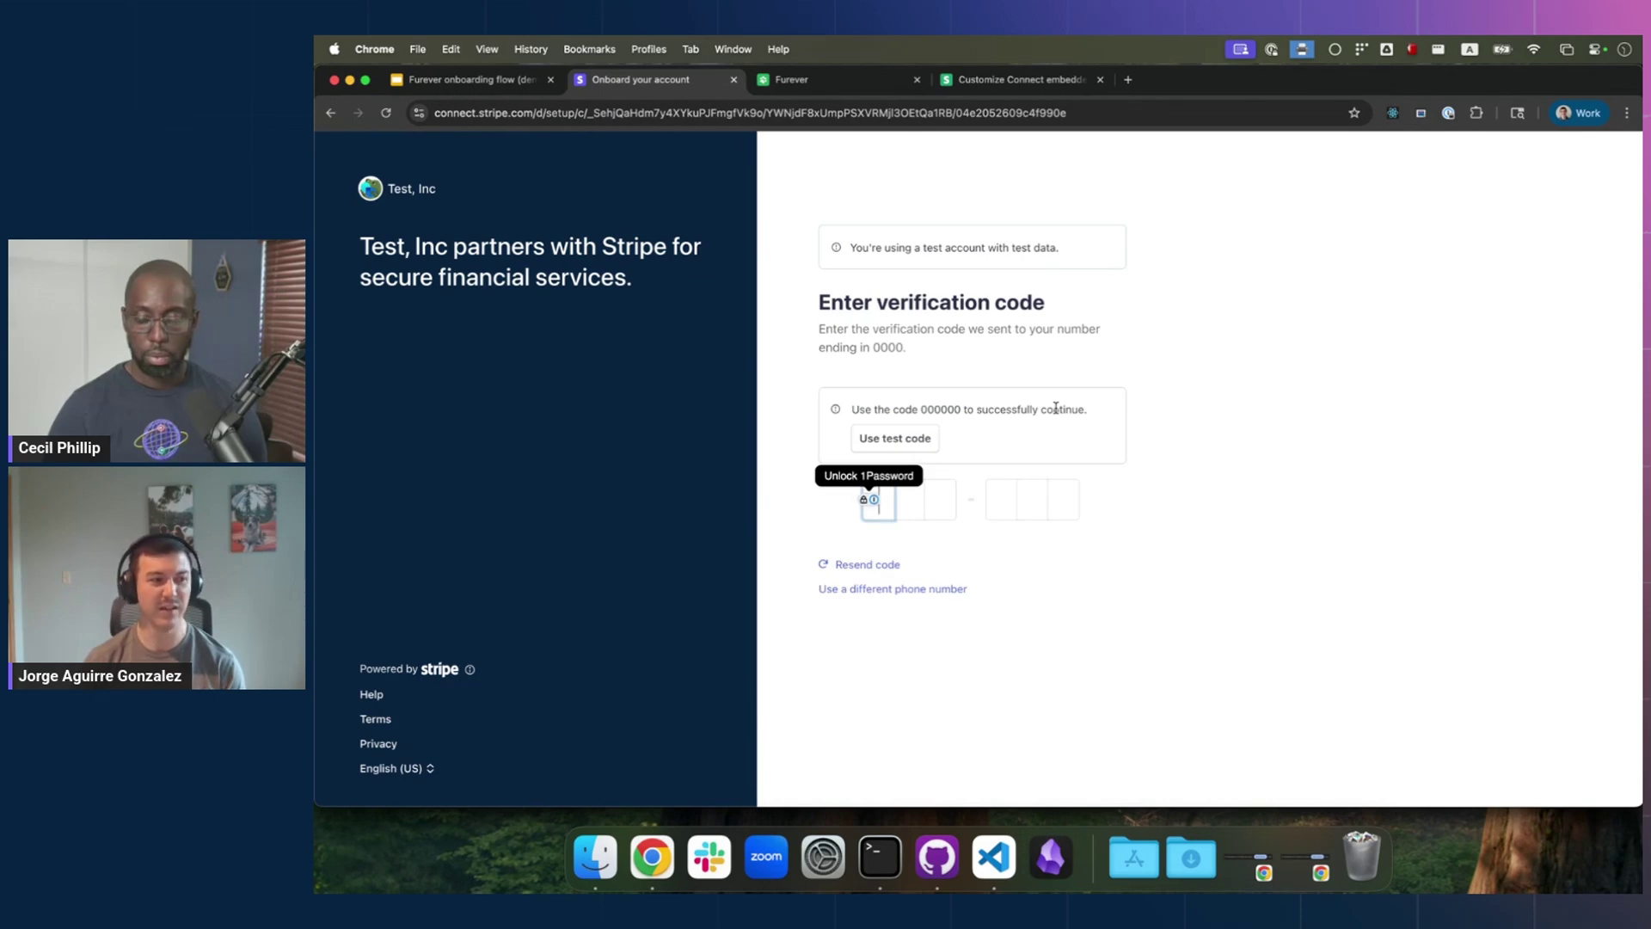
{"action": "left_click", "coordinate": [923, 449]}
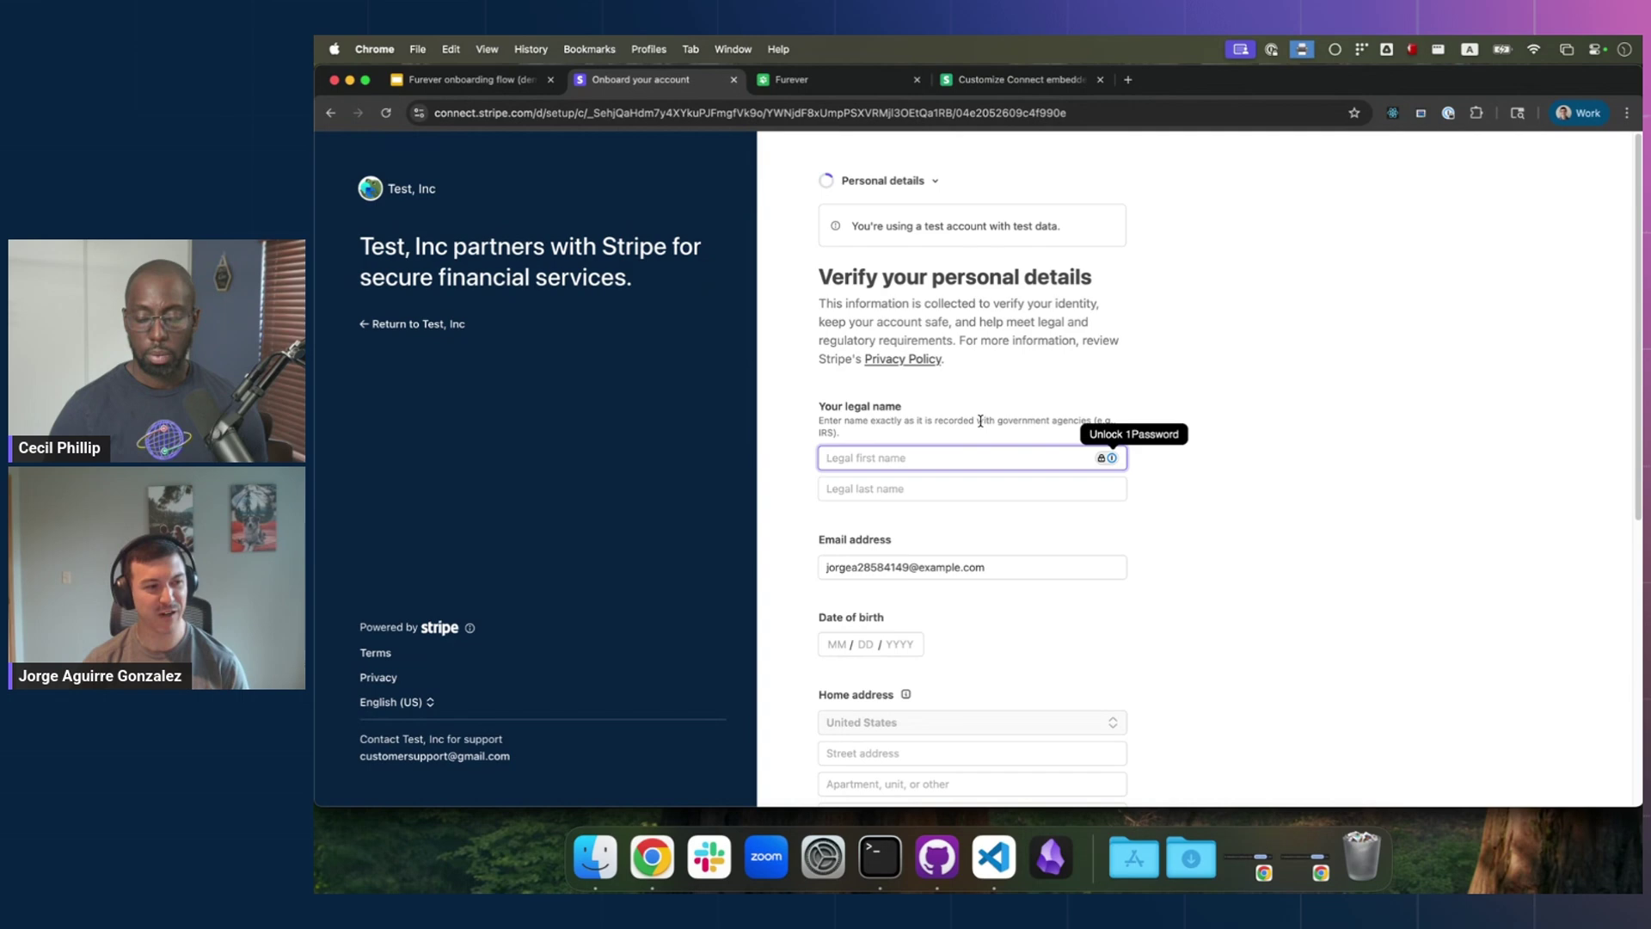
Step: Open create_account_link/route.ts in VS Code via a create_acco file search
{"action": "key", "text": "super+Tab"}
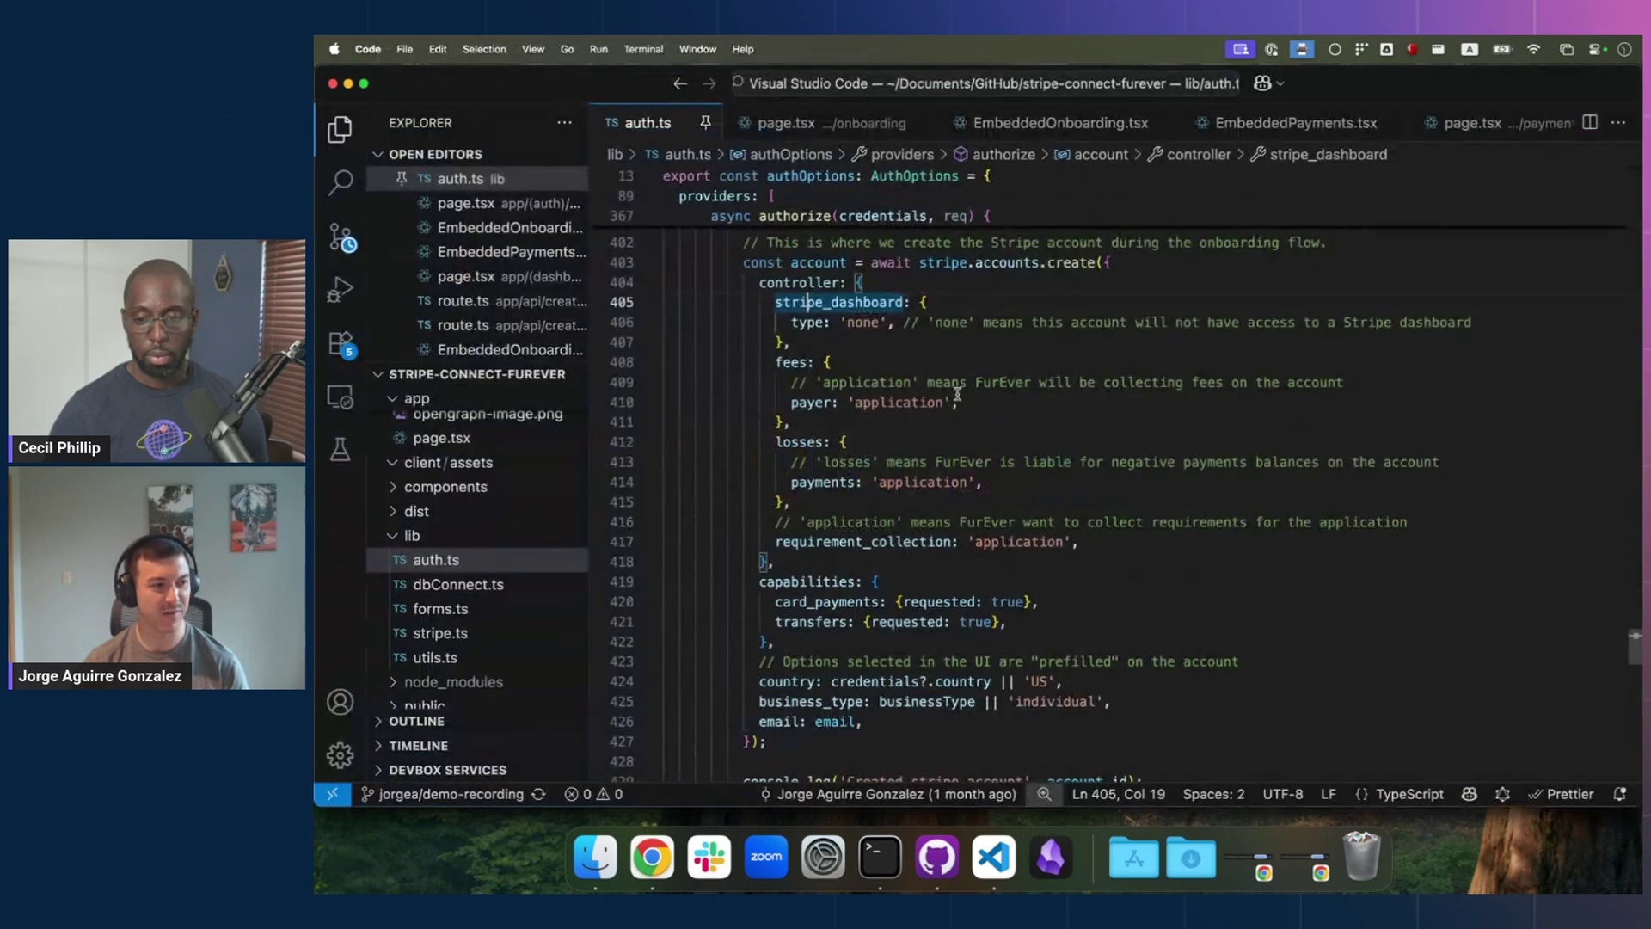
{"action": "key", "text": "super+p"}
{"action": "type", "text": "create_acco"}
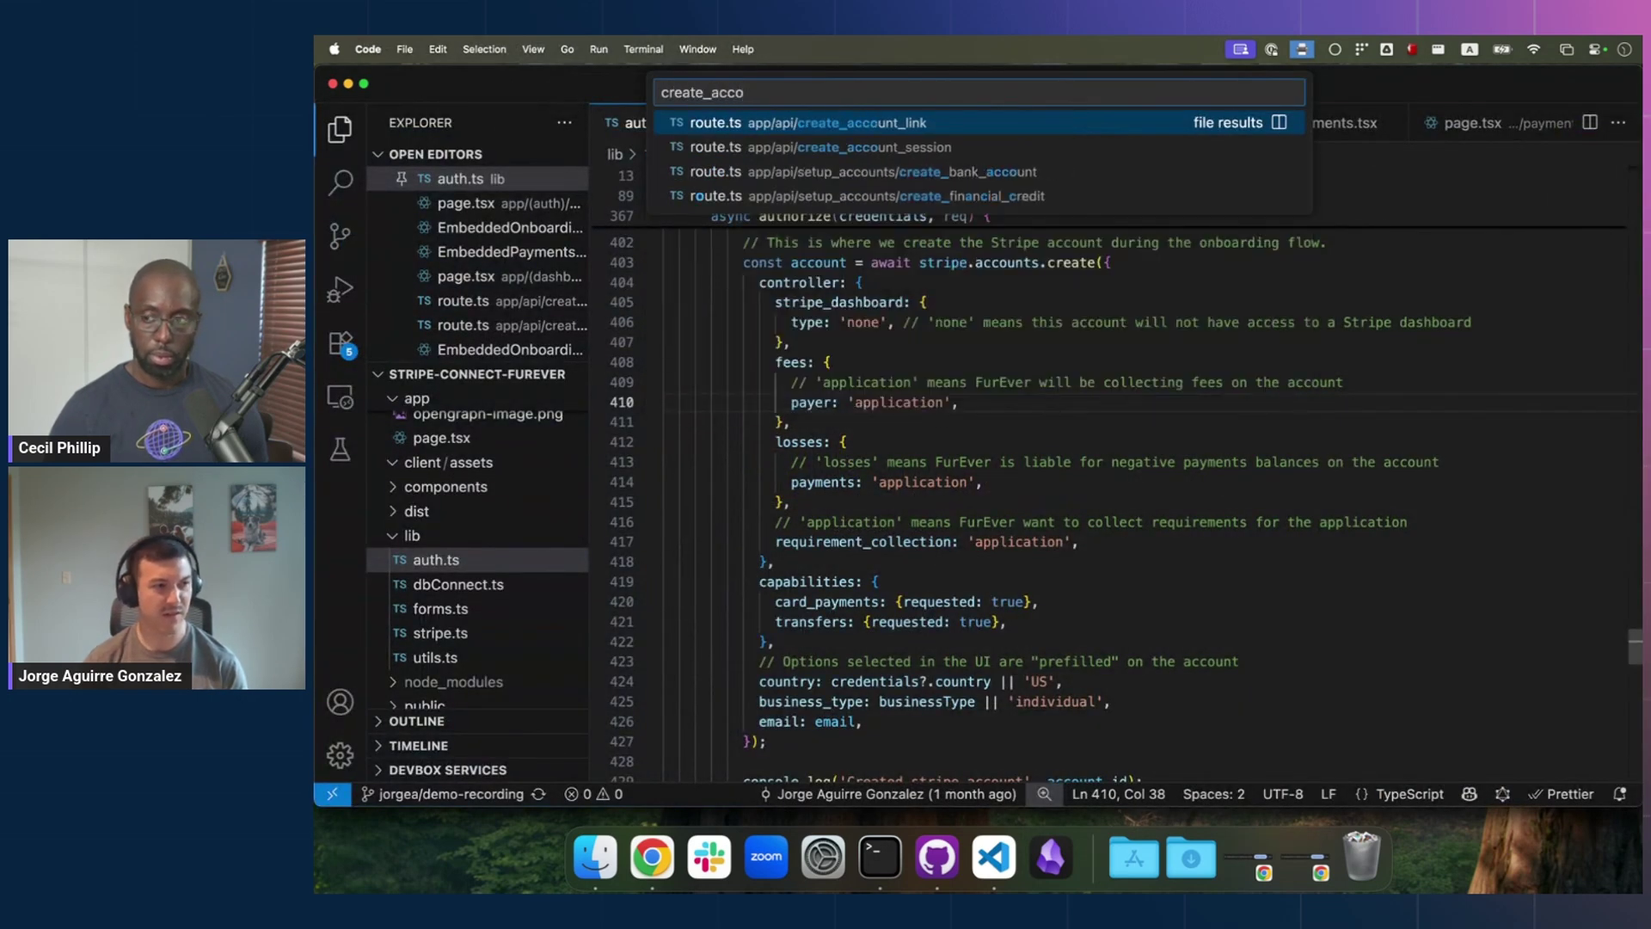
{"action": "key", "text": "Return"}
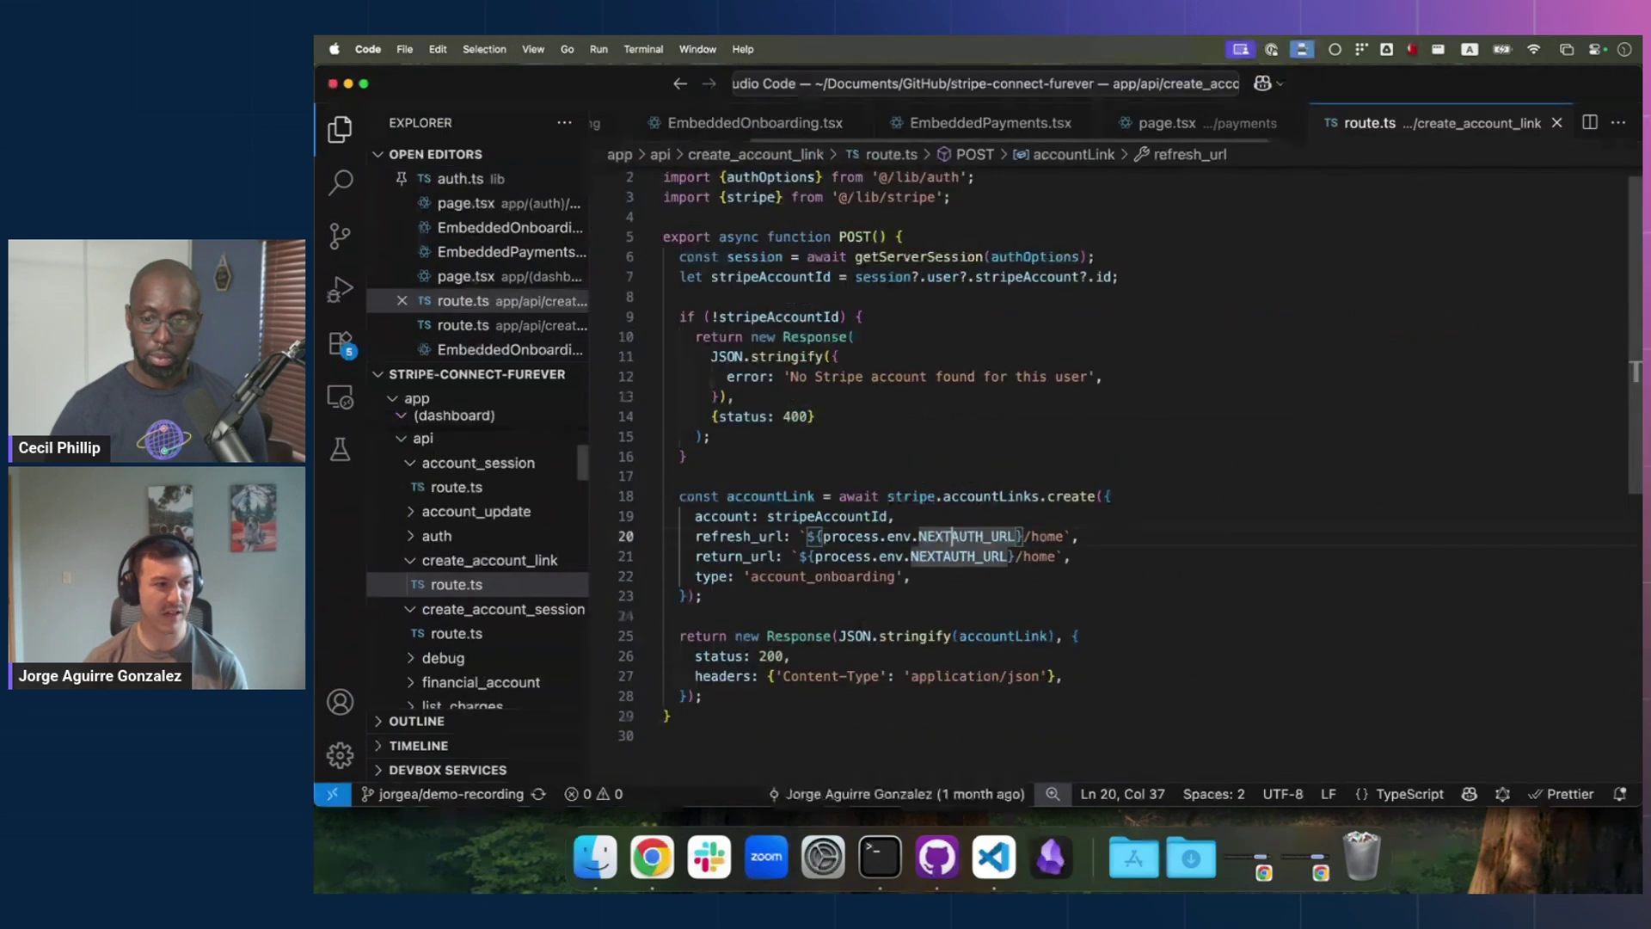
Step: Highlight the accountLinks.create call and its stripeAccountId account, then return to the browser
{"action": "left_click", "coordinate": [931, 438]}
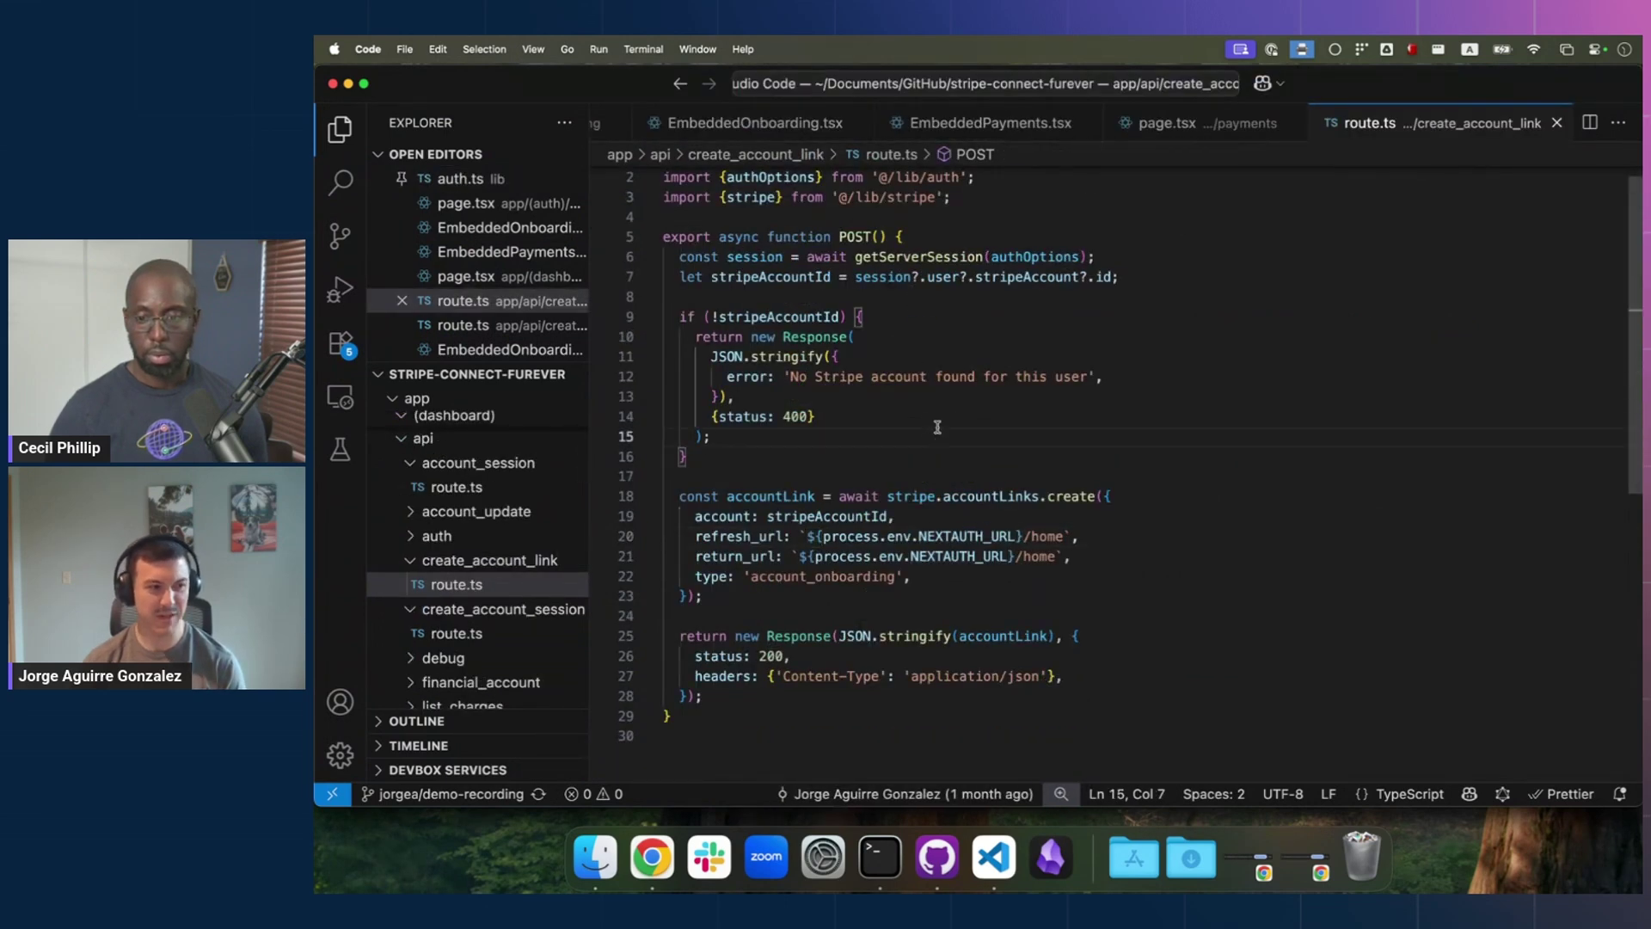
{"action": "scroll", "coordinate": [932, 456], "scroll_direction": "down", "scroll_amount": 1}
{"action": "double_click", "coordinate": [969, 468]}
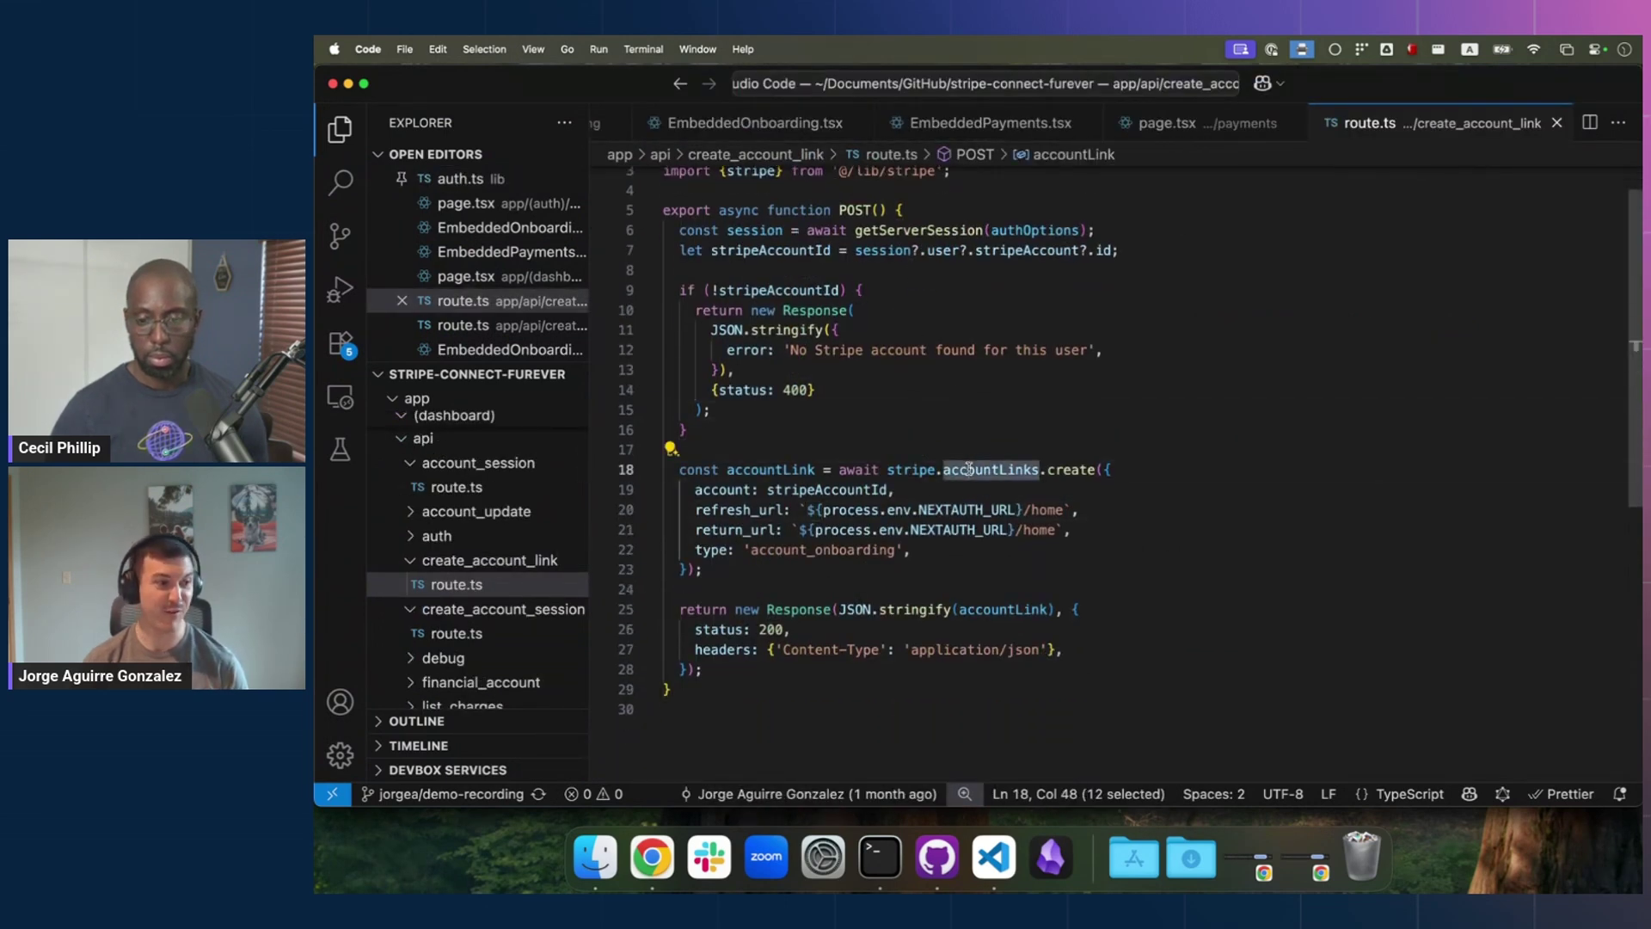
{"action": "double_click", "coordinate": [840, 487]}
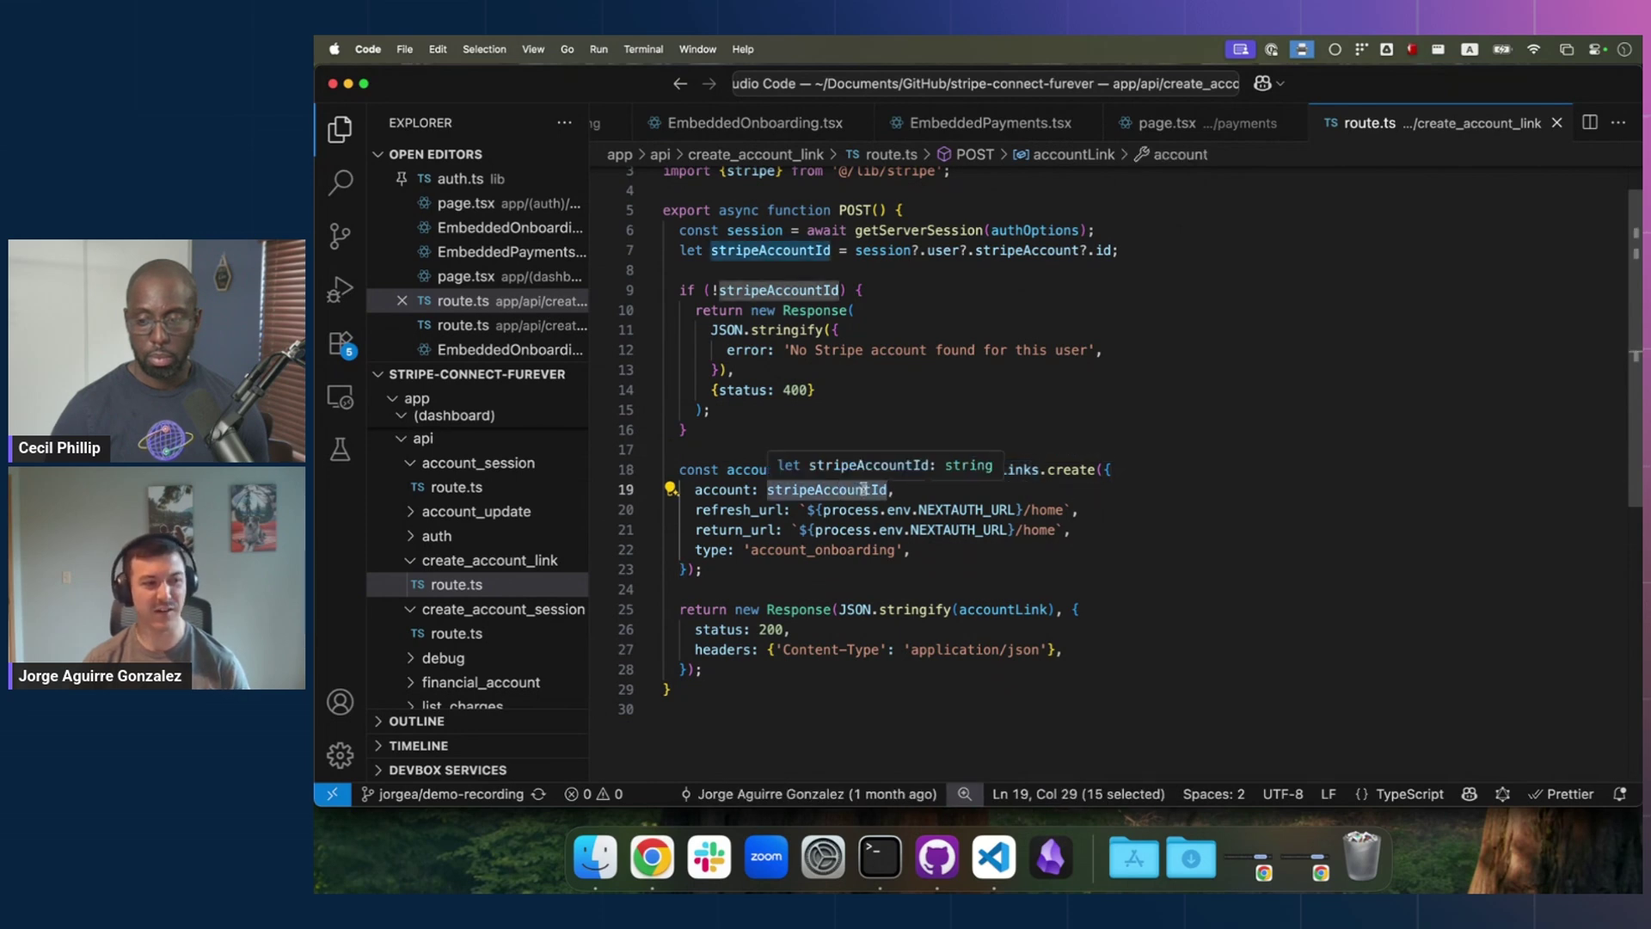
{"action": "left_click", "coordinate": [982, 560]}
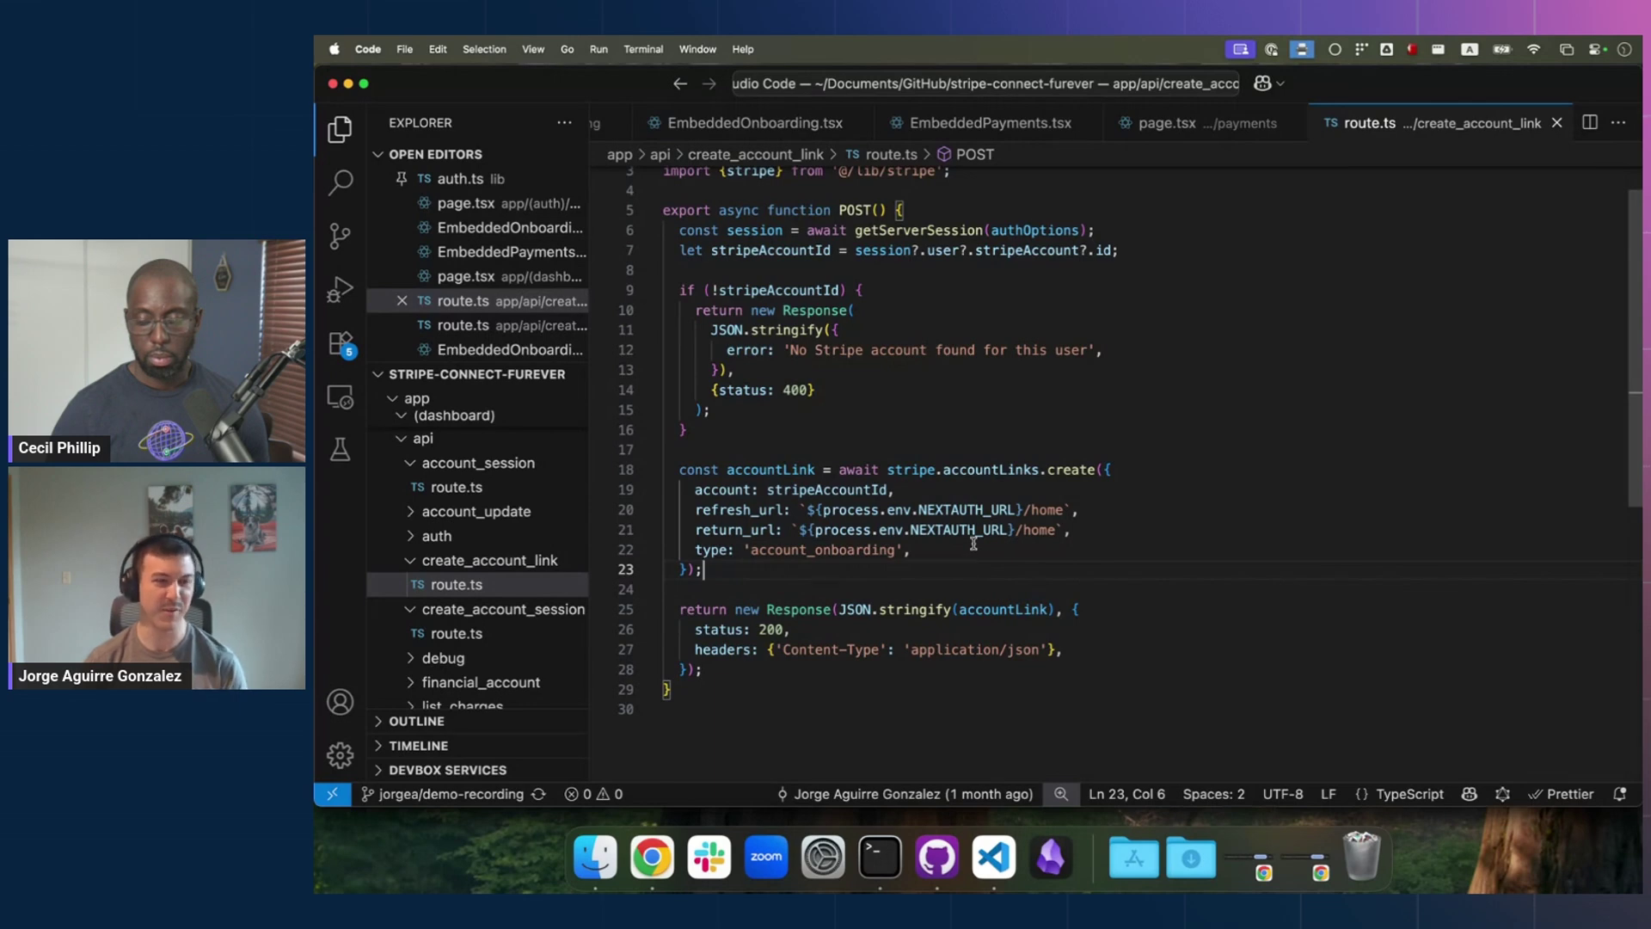
{"action": "left_click", "coordinate": [651, 856]}
Step: Look over the entered account details and agree and submit the Stripe onboarding
{"action": "scroll", "coordinate": [954, 494], "scroll_direction": "down", "scroll_amount": 3}
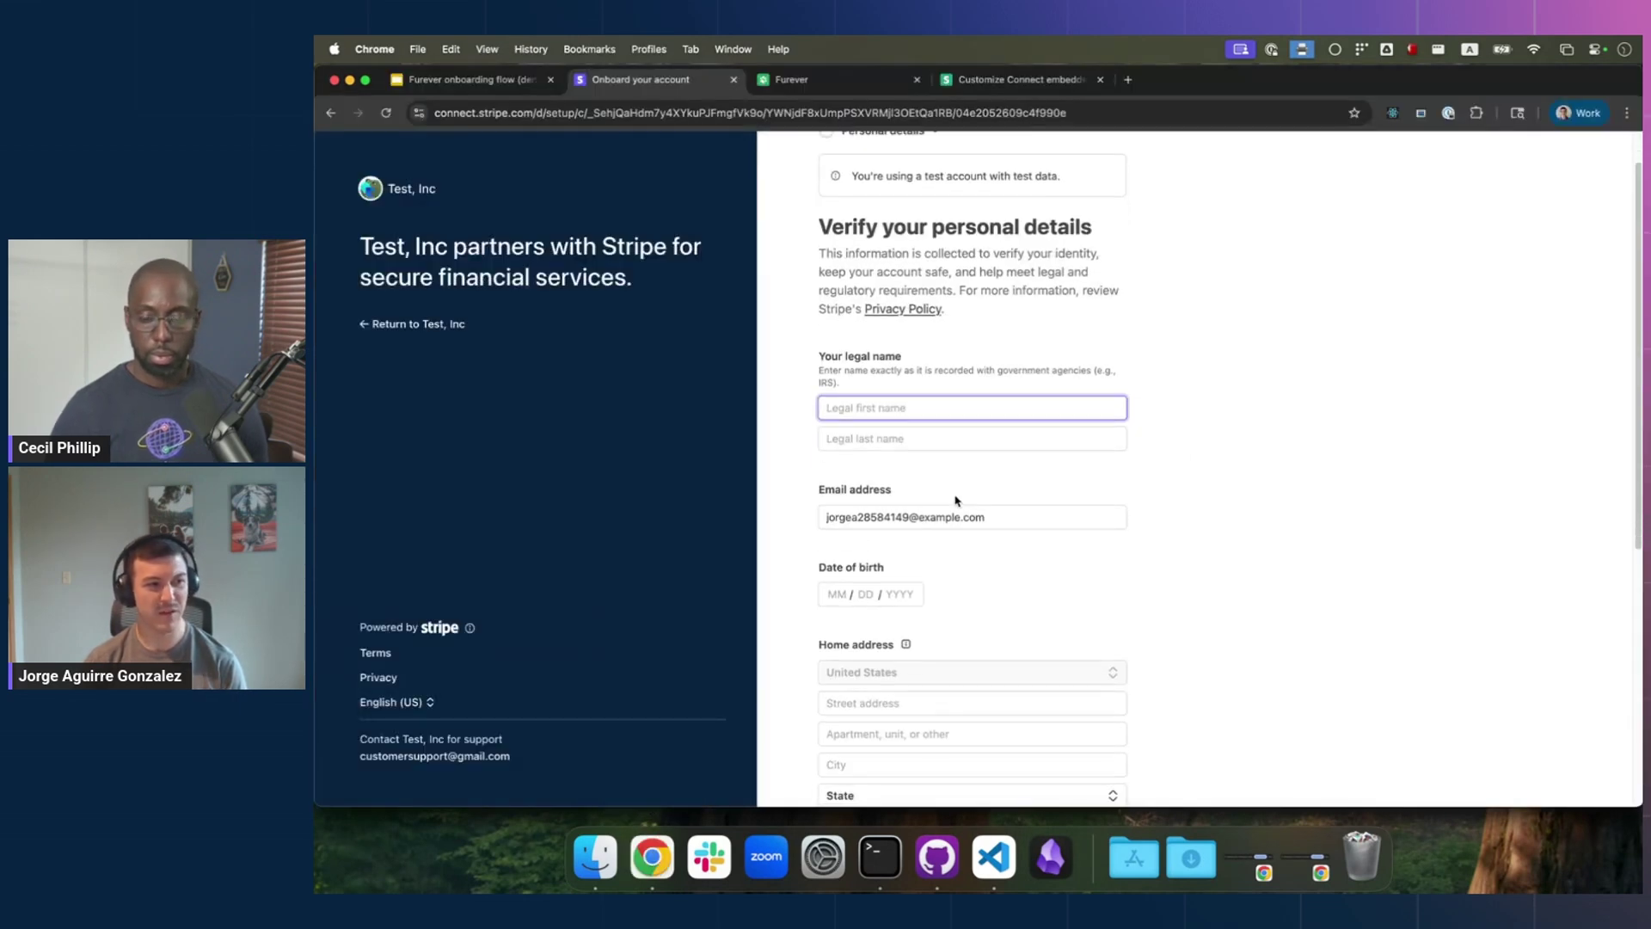
{"action": "left_click", "coordinate": [936, 408]}
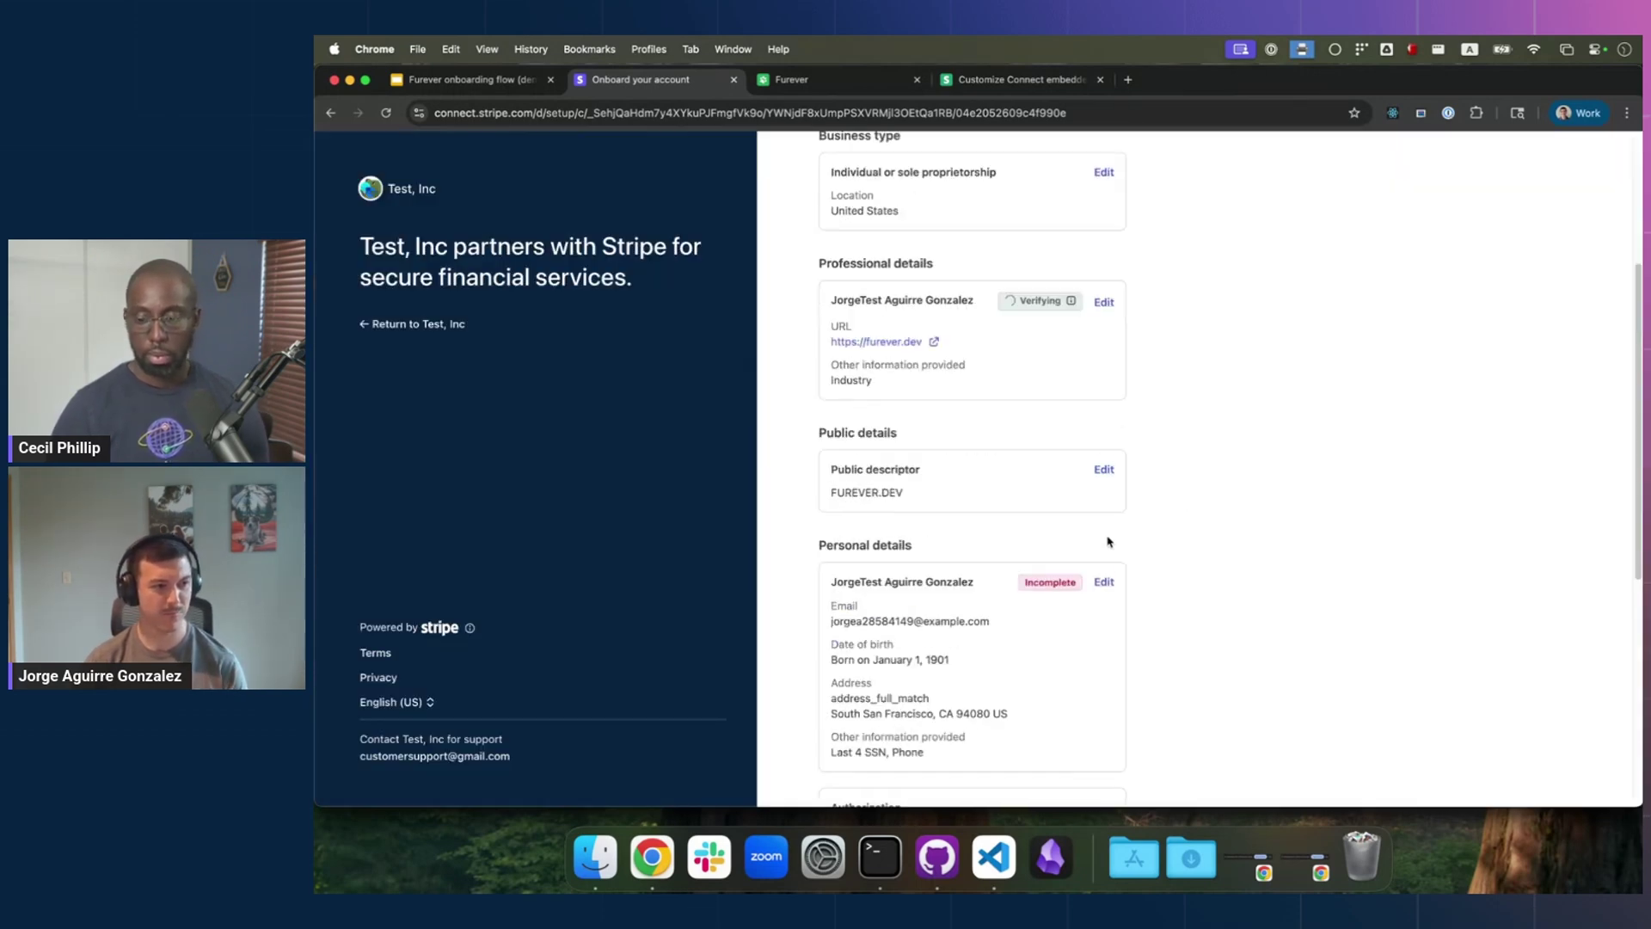
{"action": "scroll", "coordinate": [1205, 393], "scroll_direction": "up", "scroll_amount": 3}
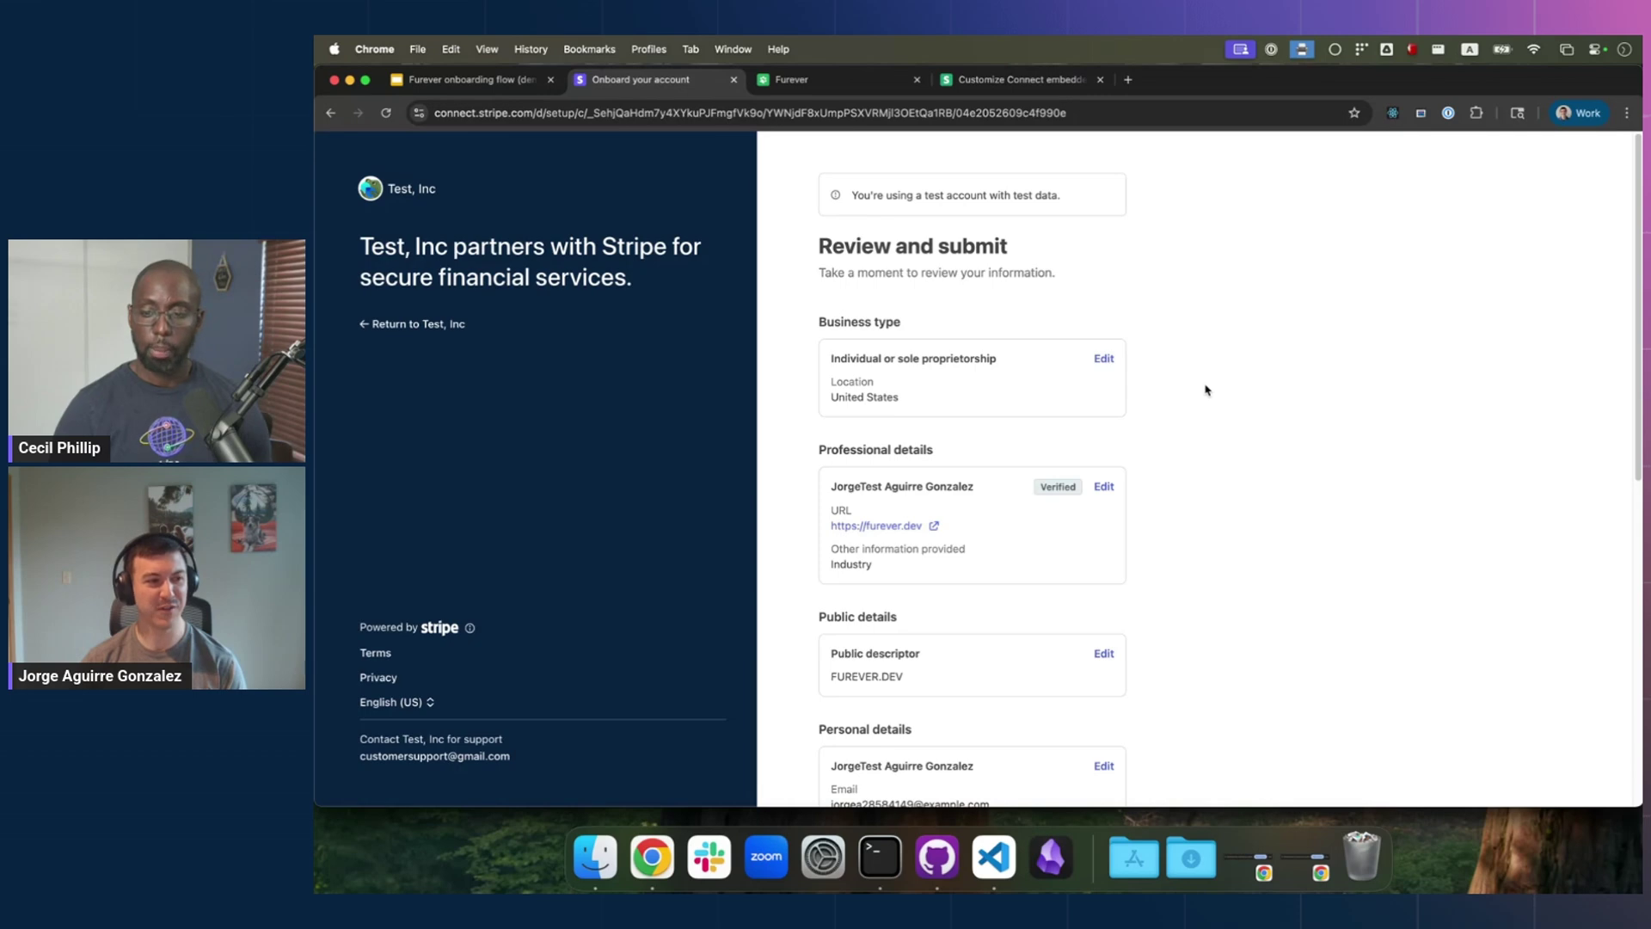
{"action": "scroll", "coordinate": [1183, 388], "scroll_direction": "down", "scroll_amount": 5}
{"action": "scroll", "coordinate": [1101, 522], "scroll_direction": "down", "scroll_amount": 2}
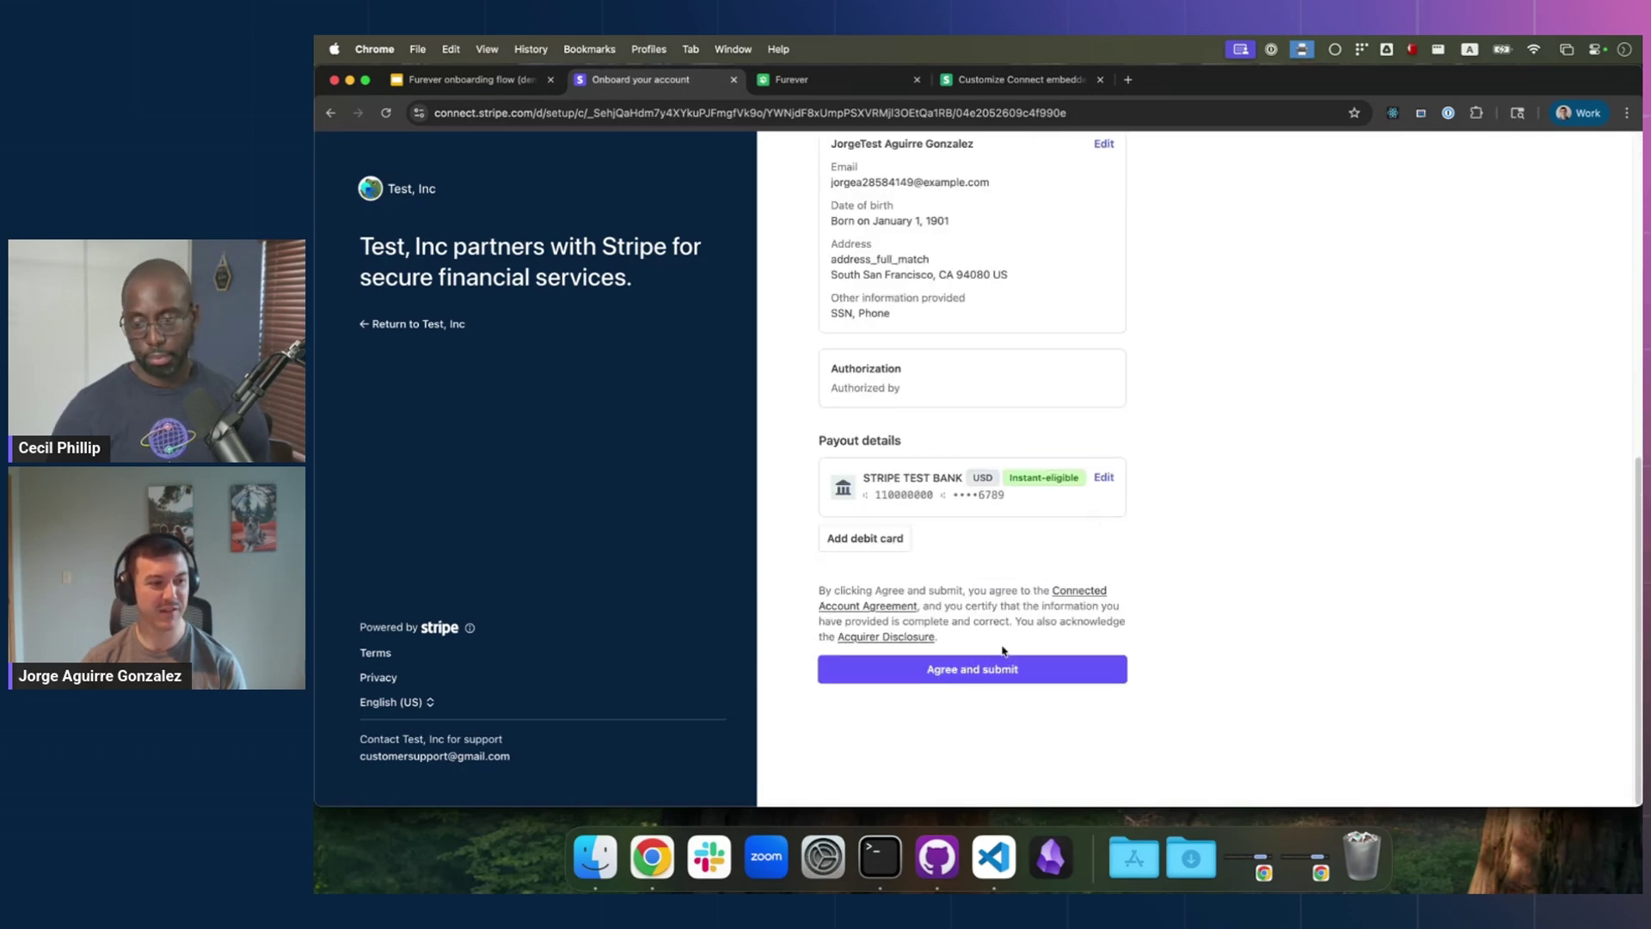
{"action": "left_click", "coordinate": [1074, 667]}
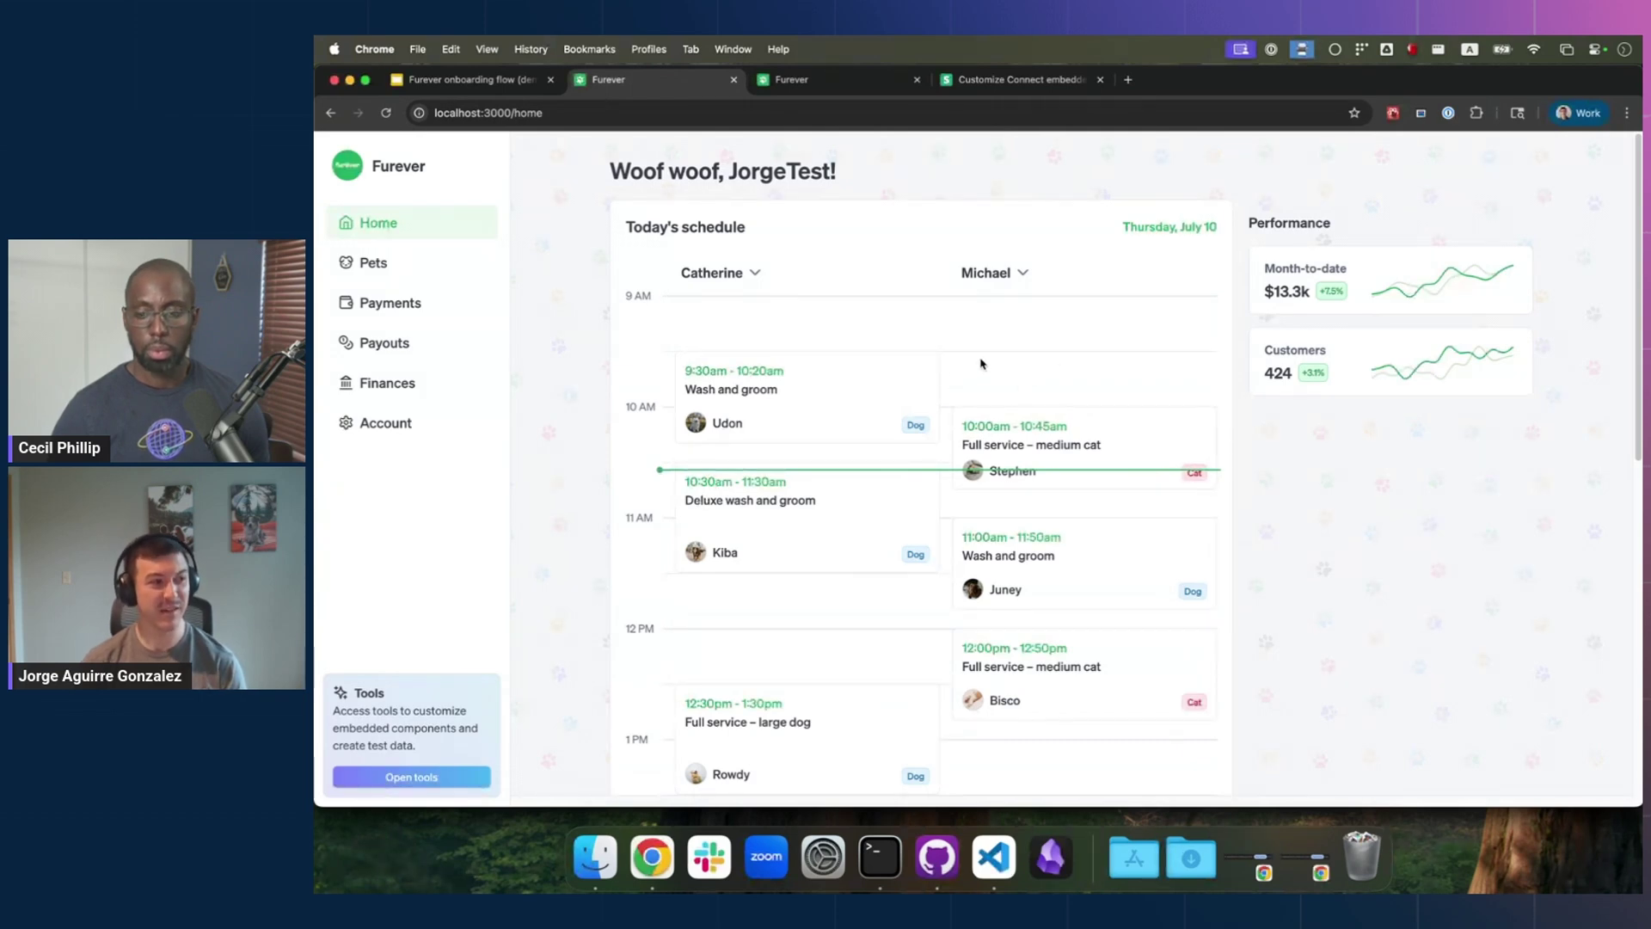
Step: Switch to the onboarding deck, glance at the hosted onboarding slide, then show embedded onboarding
{"action": "left_click", "coordinate": [490, 87]}
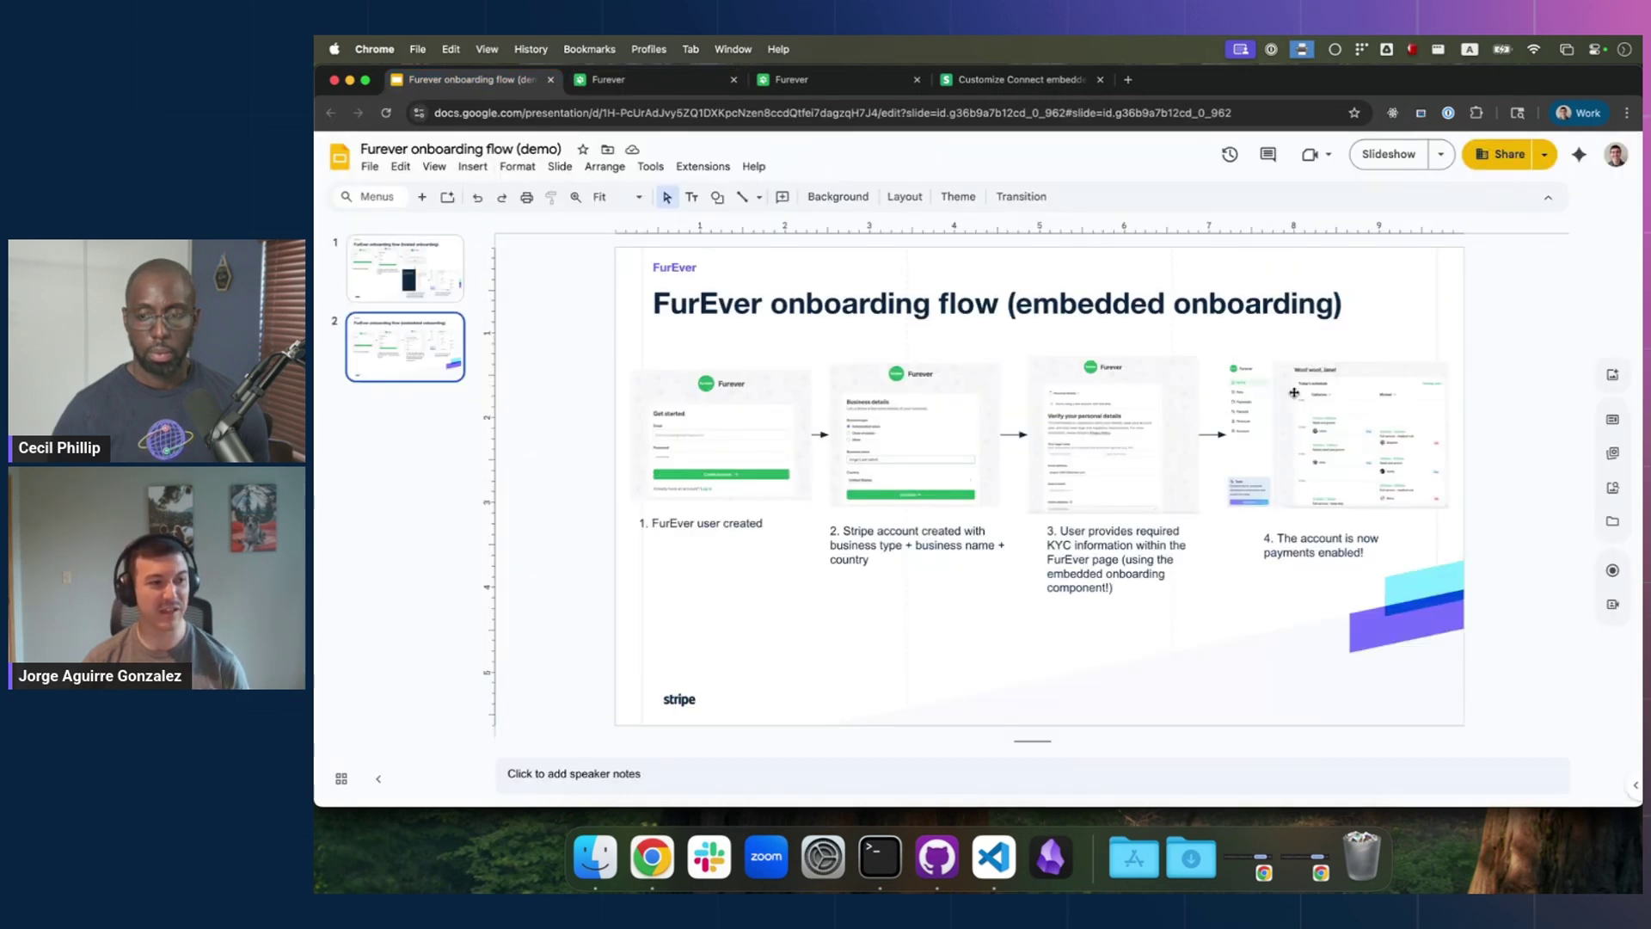
{"action": "key", "text": "Up"}
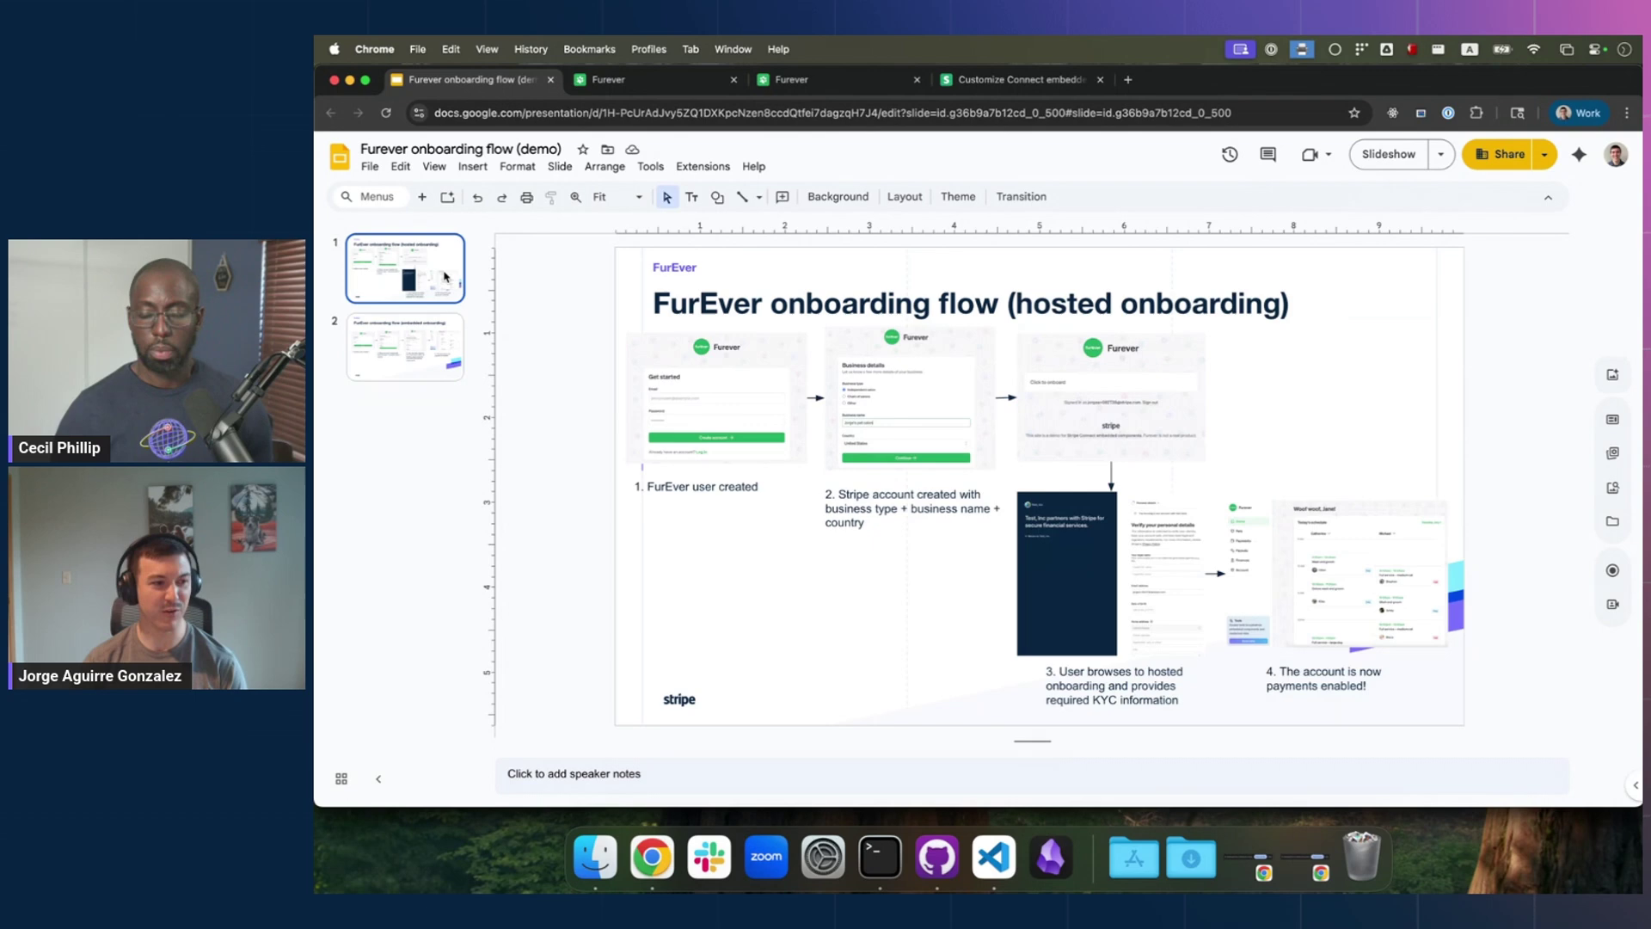
{"action": "left_click", "coordinate": [441, 354]}
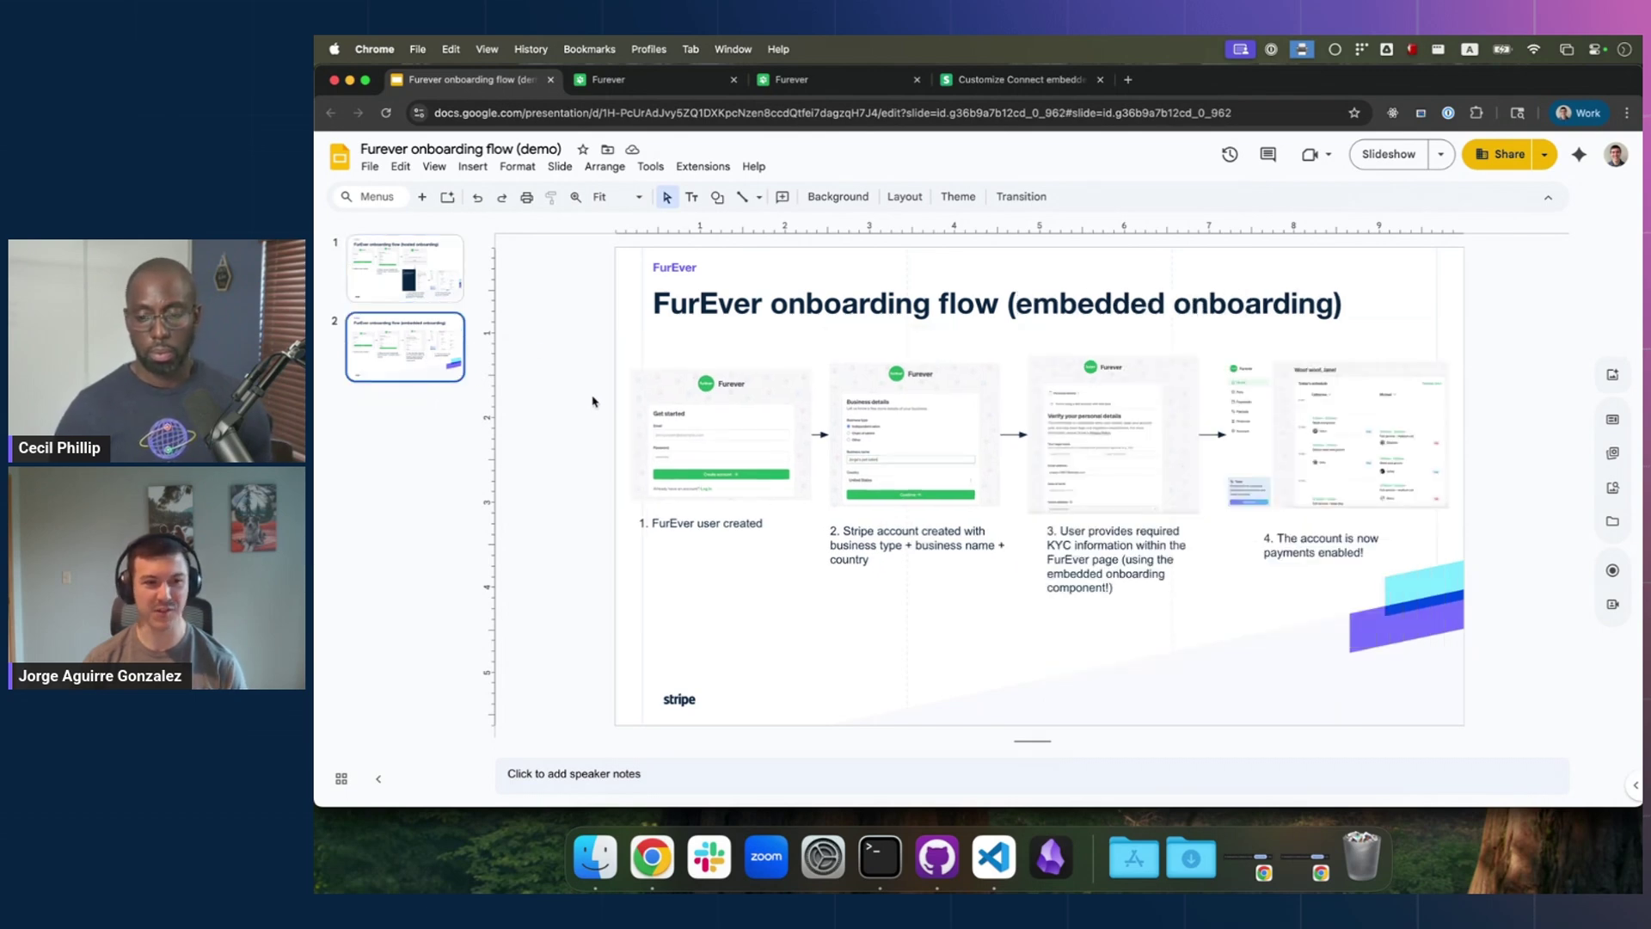
Step: Open create_account_session/route.ts in VS Code via a create_acc file search
{"action": "left_click", "coordinate": [990, 854]}
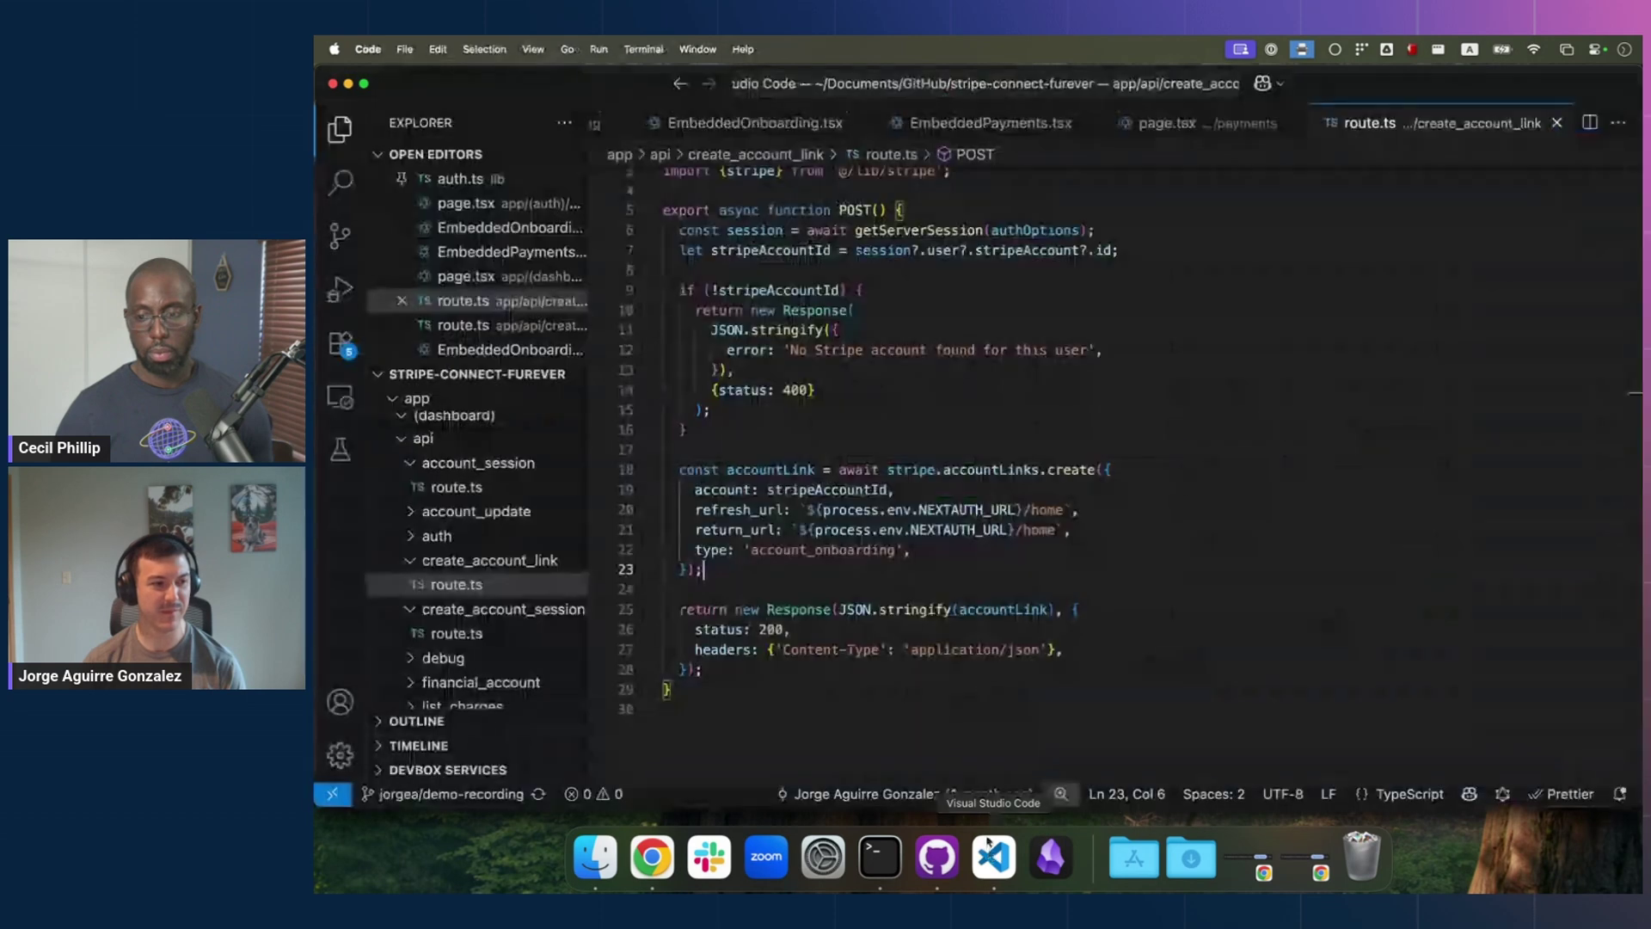
{"action": "key", "text": "cmd+p"}
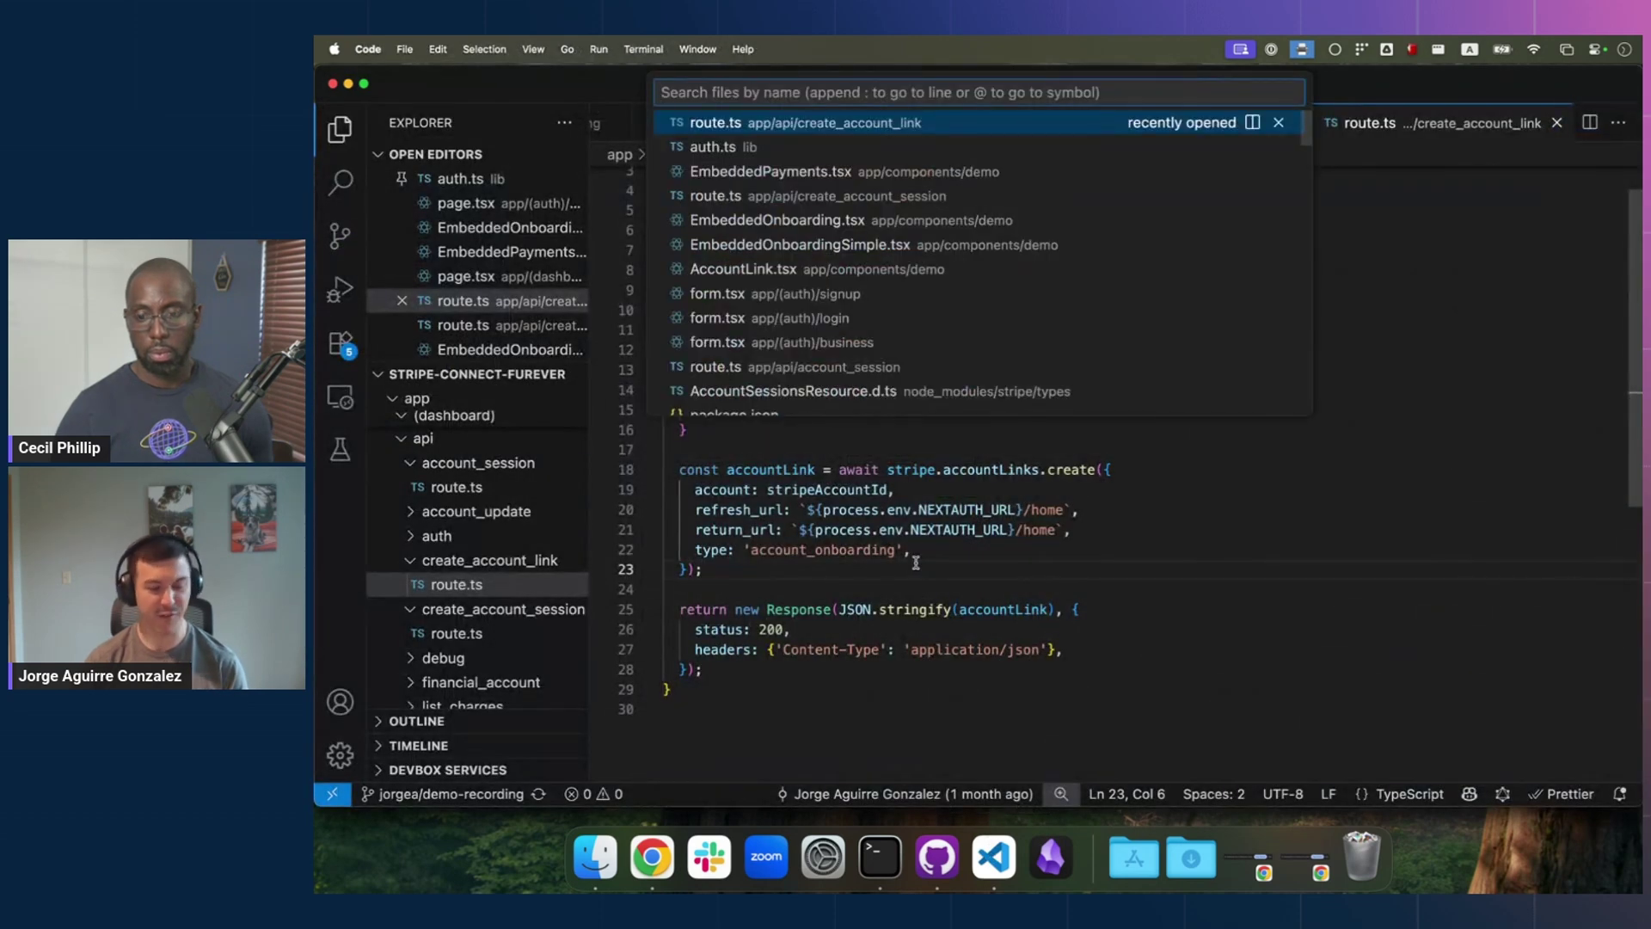
{"action": "type", "text": "create_acco"}
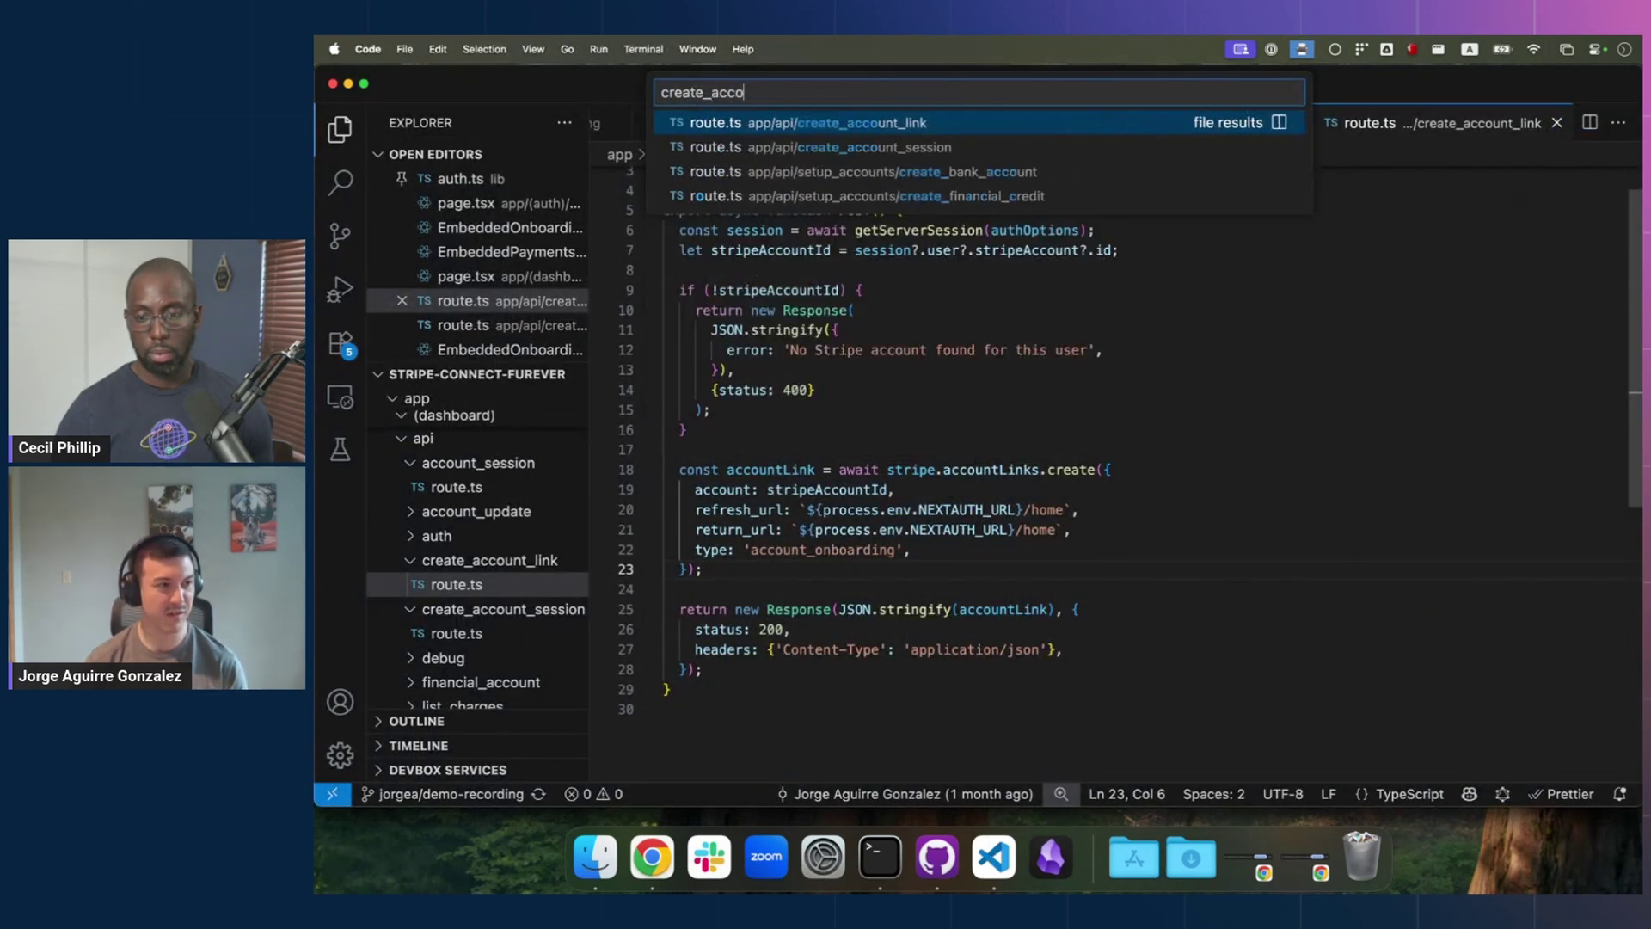
{"action": "key", "text": "Down"}
{"action": "key", "text": "Return"}
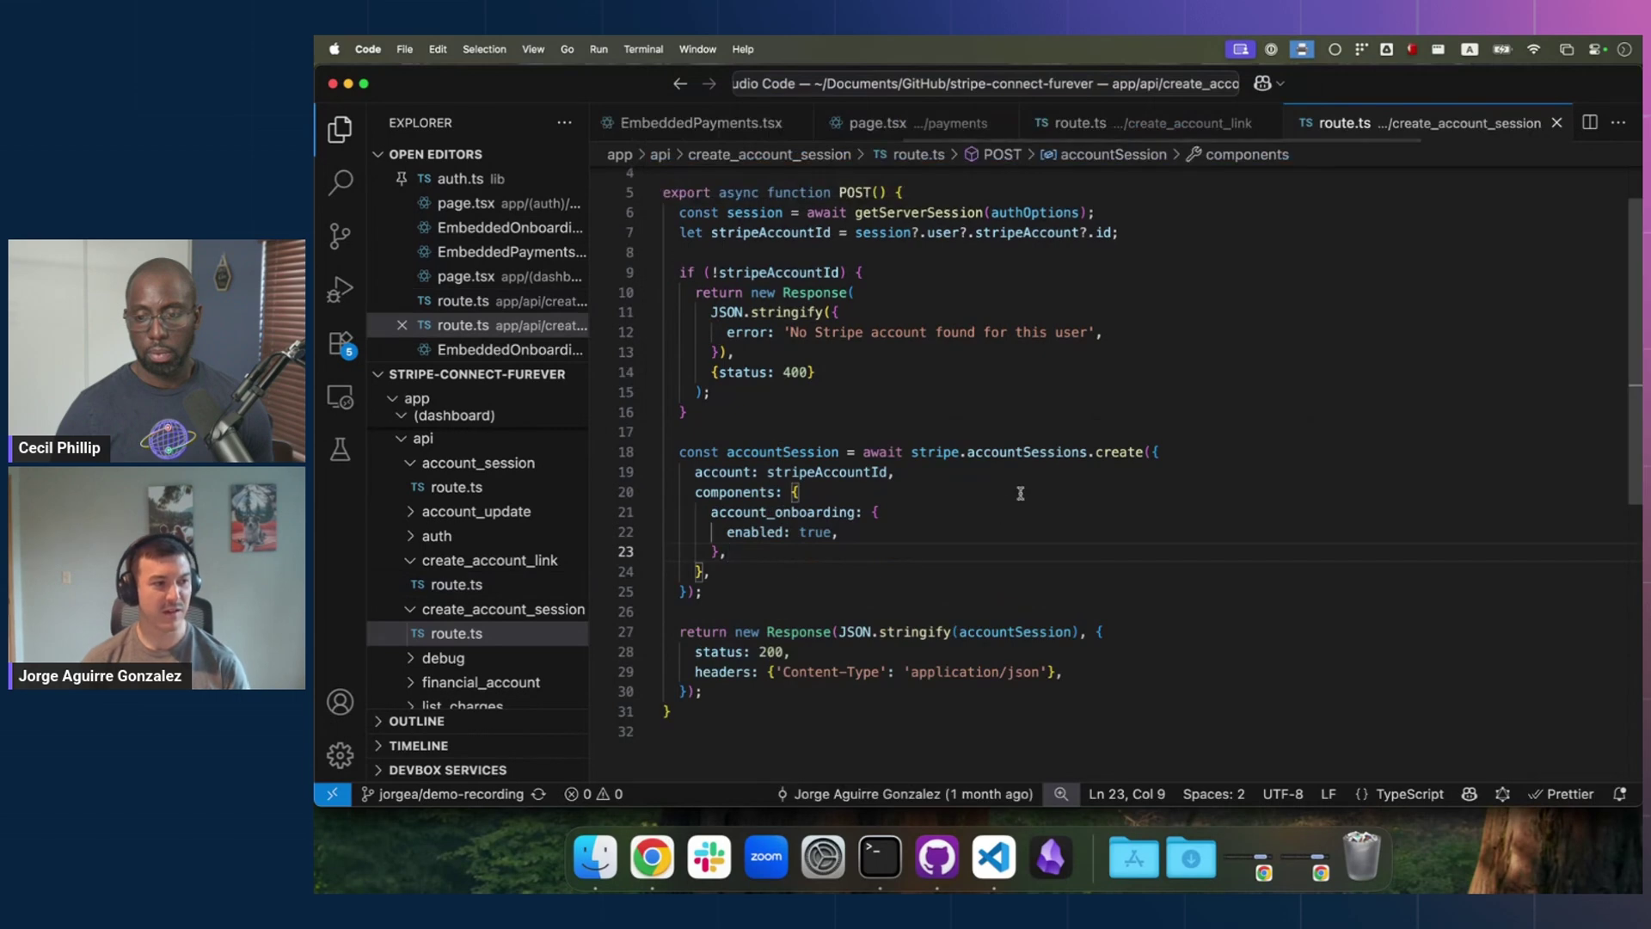
Step: Highlight the accountSessions.create call, stripeAccountId, account_onboarding enabled: true and the 400 error status
{"action": "left_click", "coordinate": [1021, 494]}
{"action": "left_click", "coordinate": [1033, 454]}
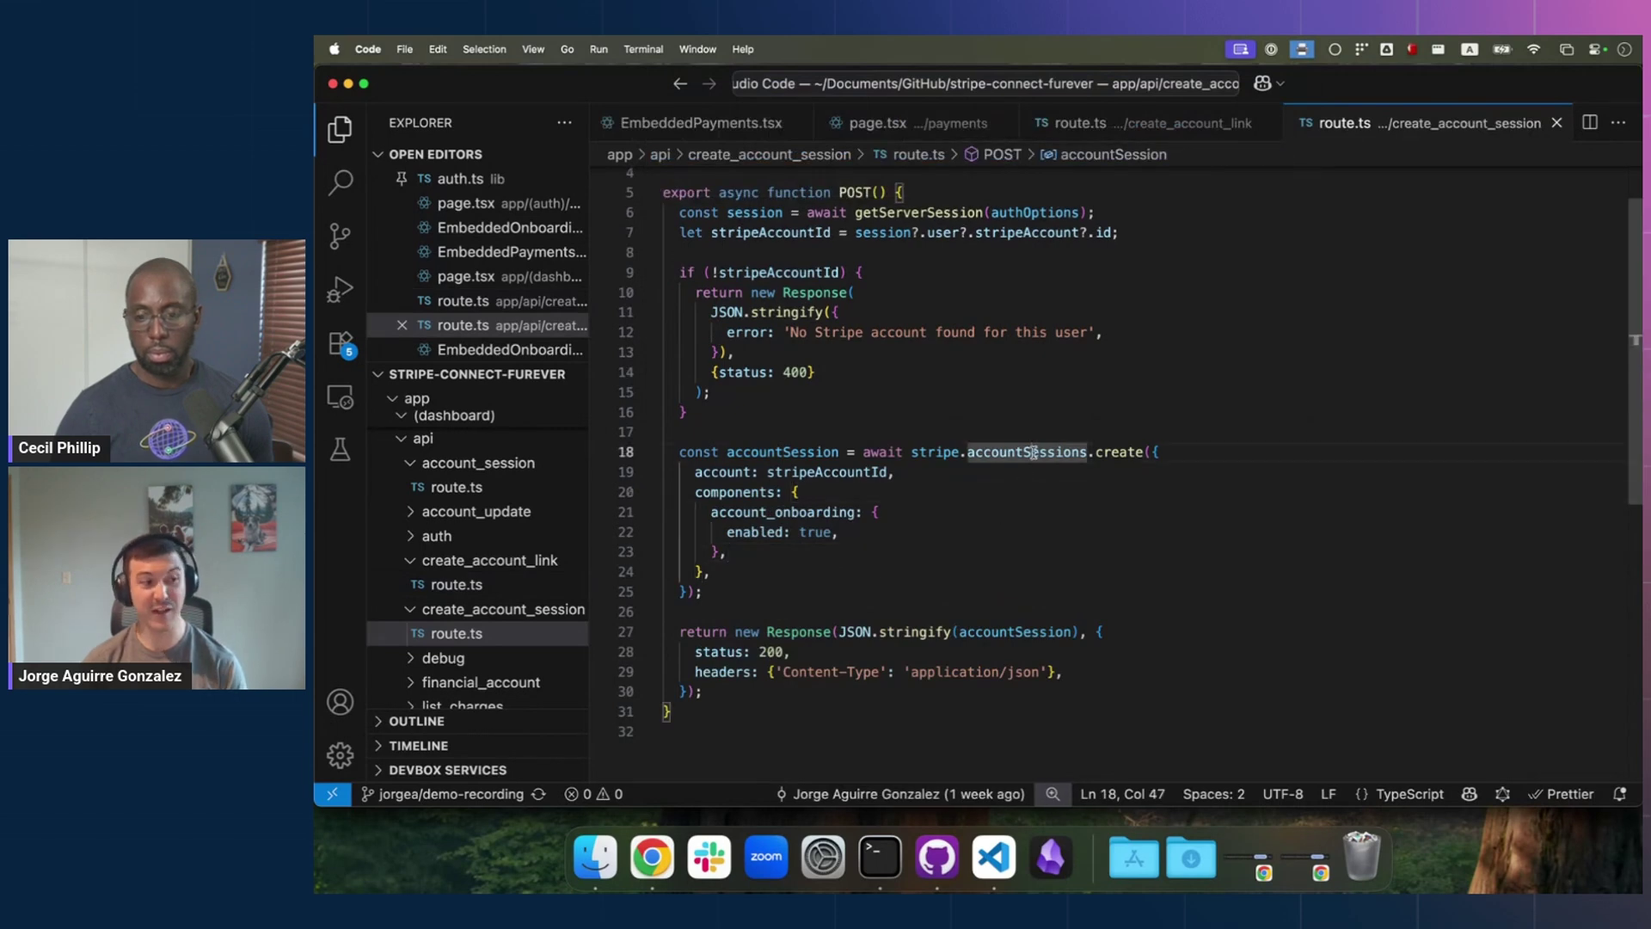
{"action": "left_click", "coordinate": [1023, 496]}
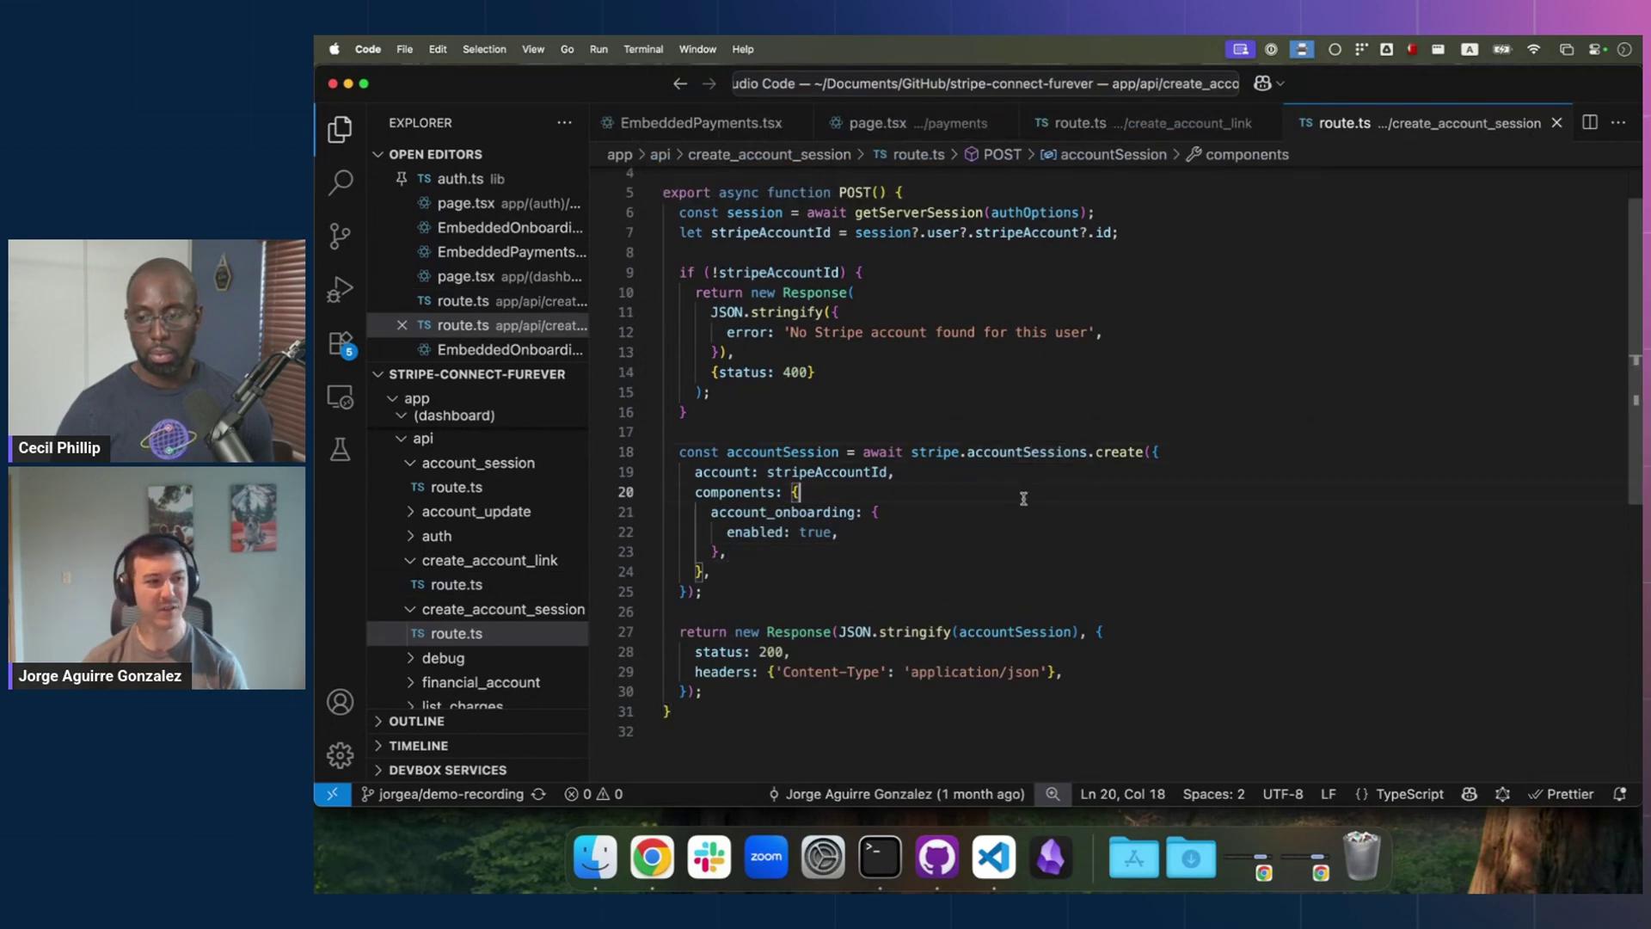
{"action": "double_click", "coordinate": [876, 479]}
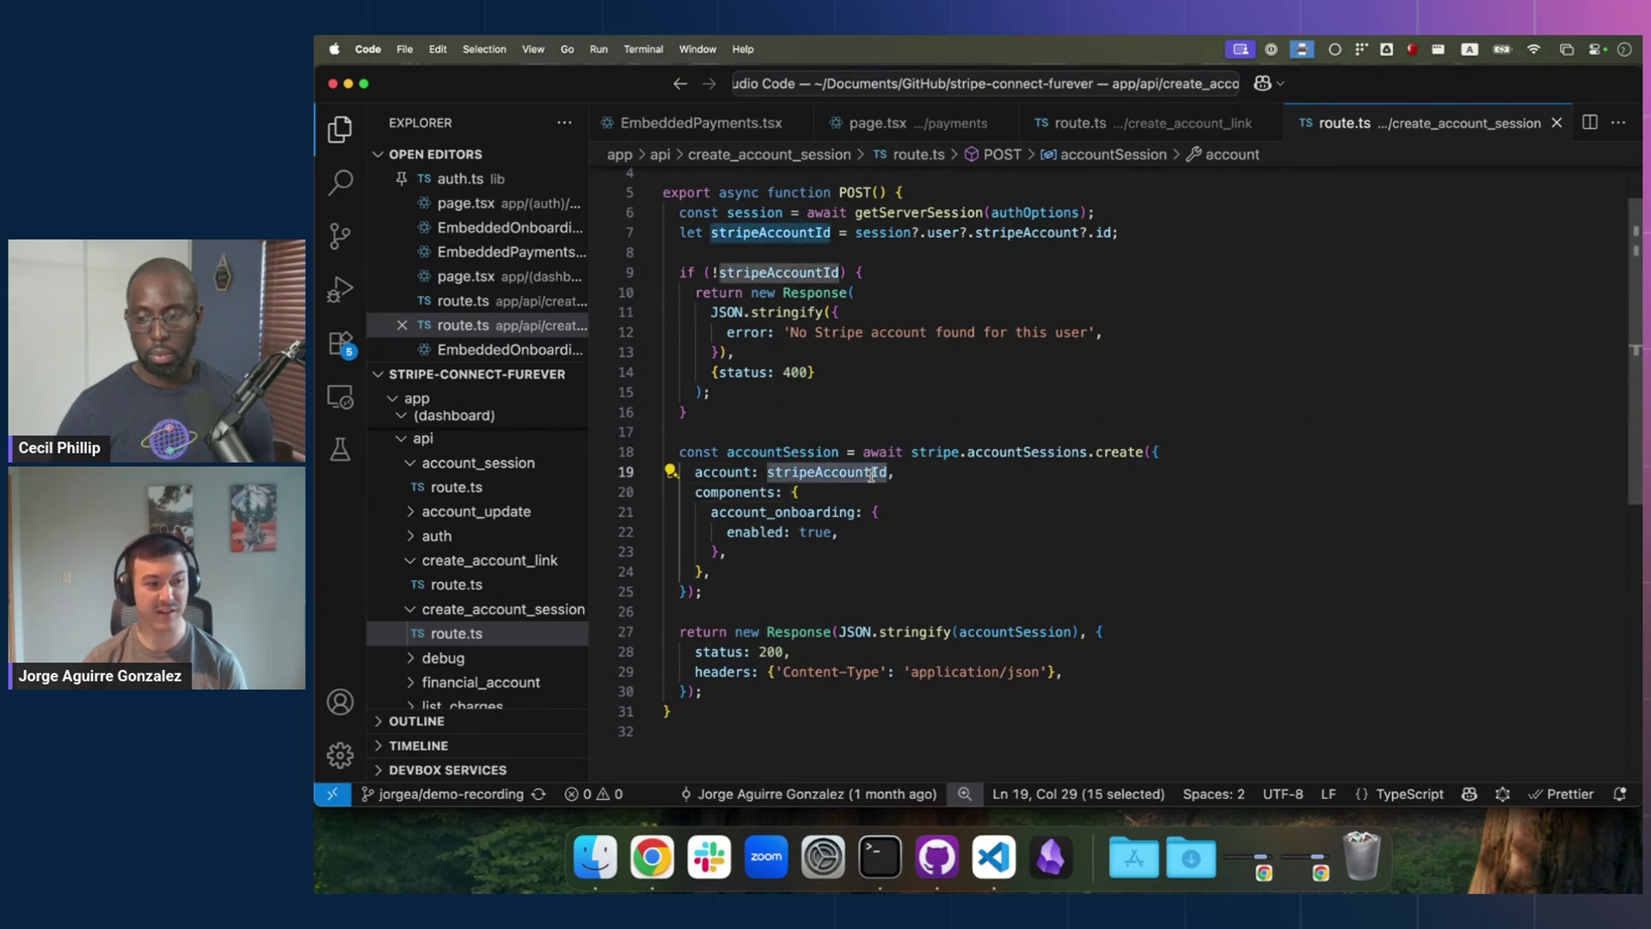
{"action": "double_click", "coordinate": [824, 510]}
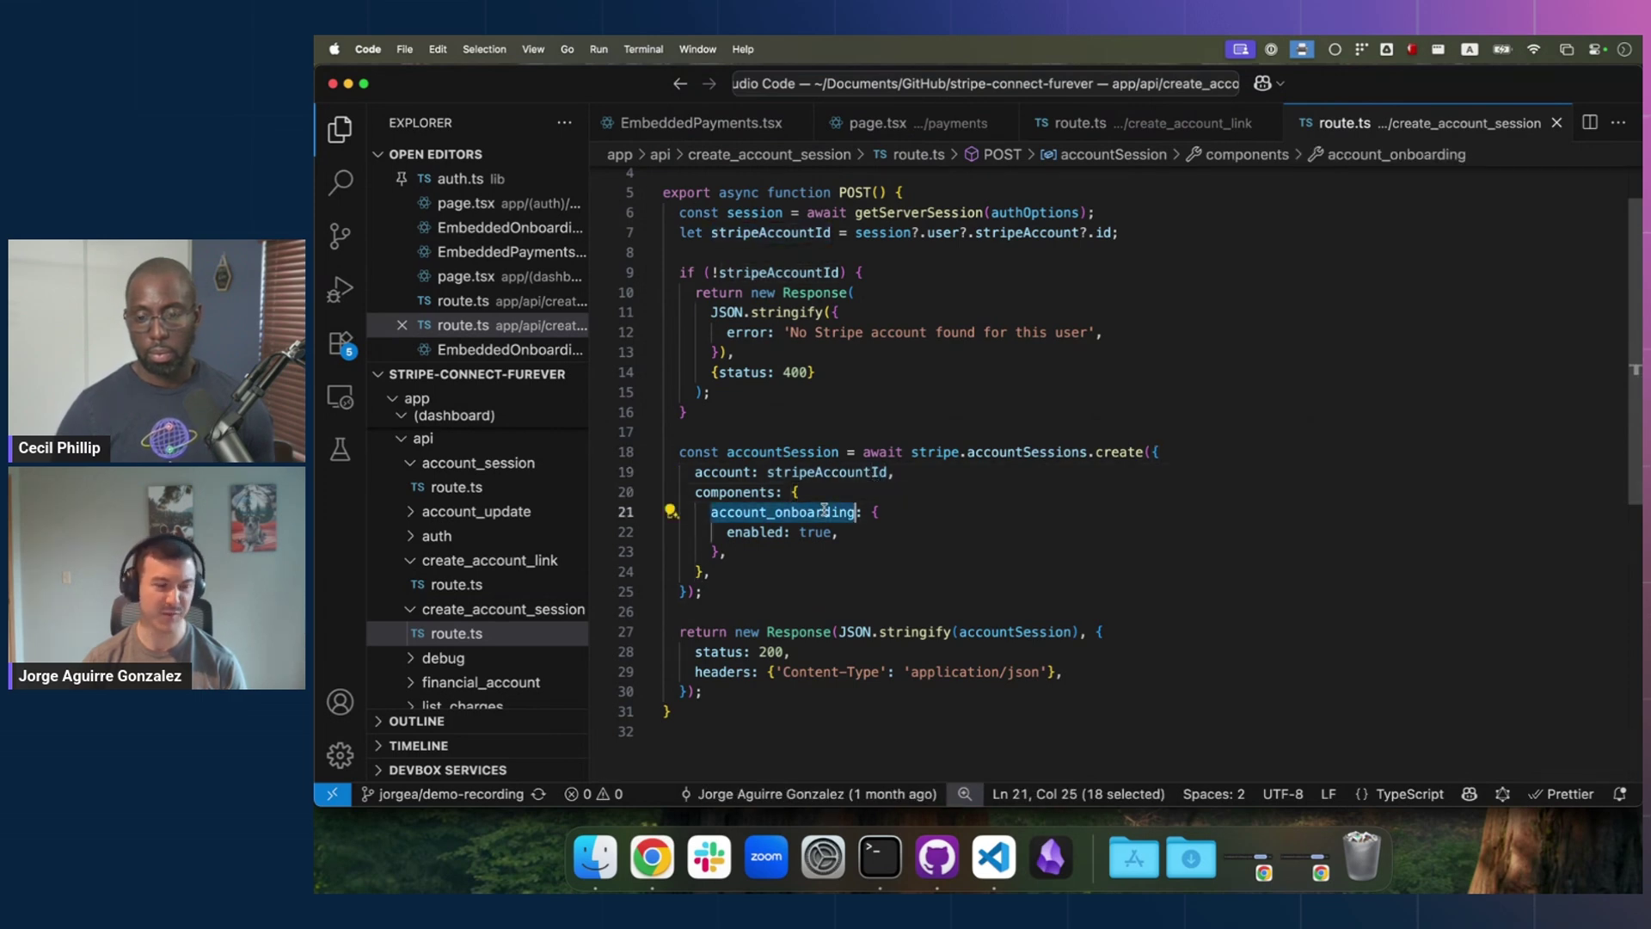
{"action": "left_click", "coordinate": [851, 530]}
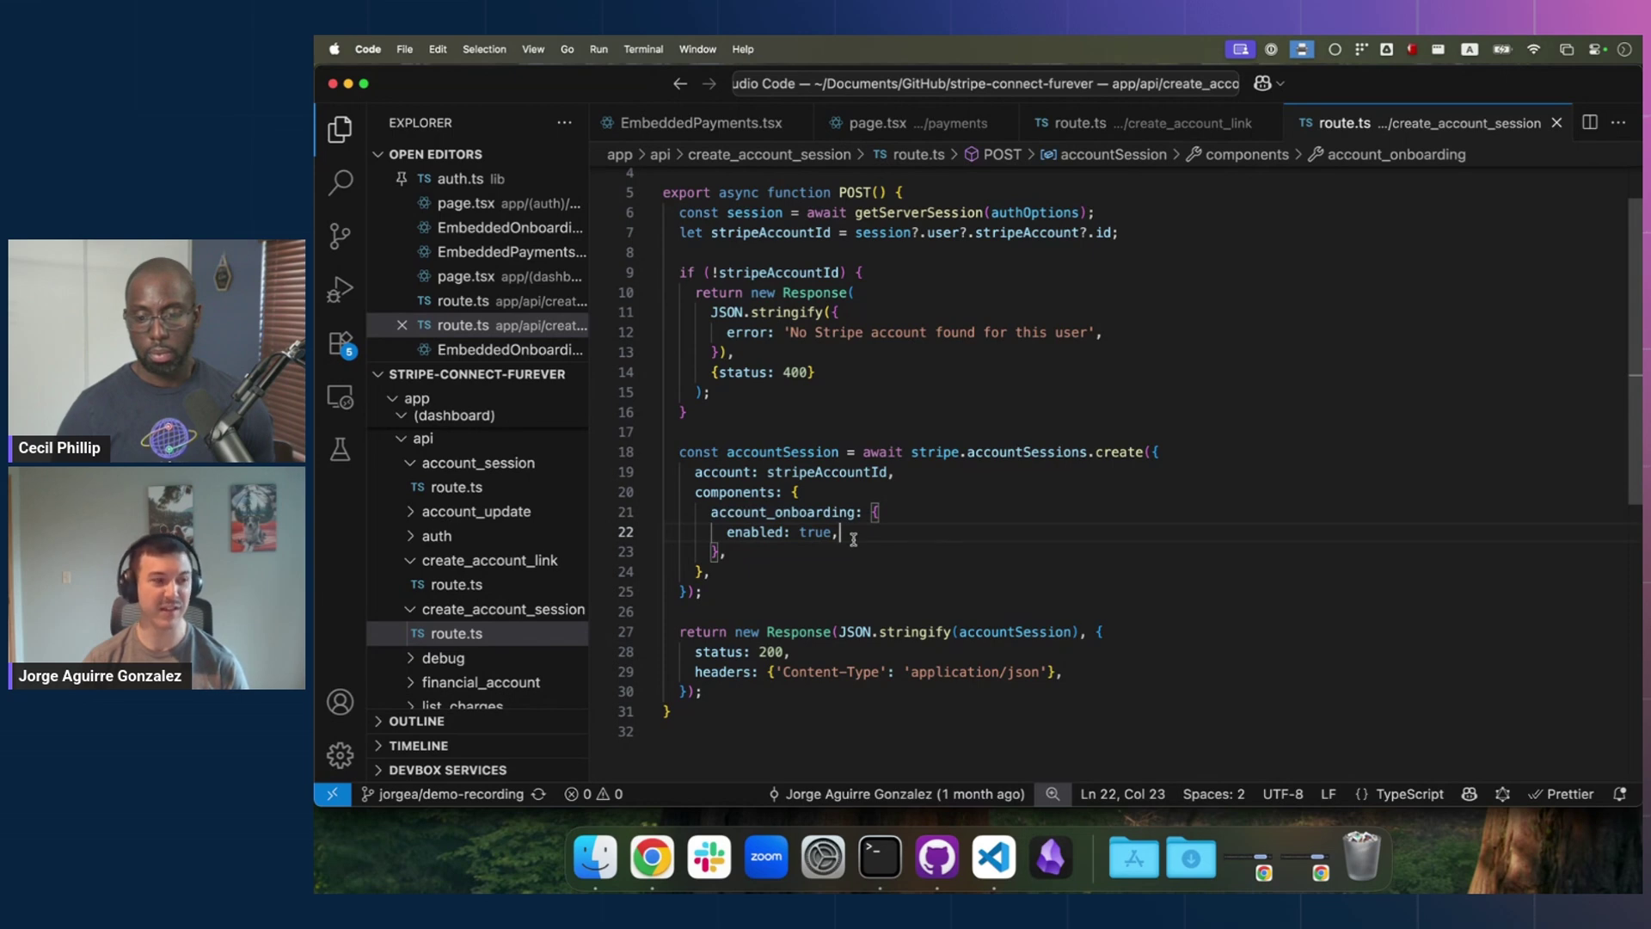
{"action": "scroll", "coordinate": [848, 533], "scroll_direction": "up", "scroll_amount": 1}
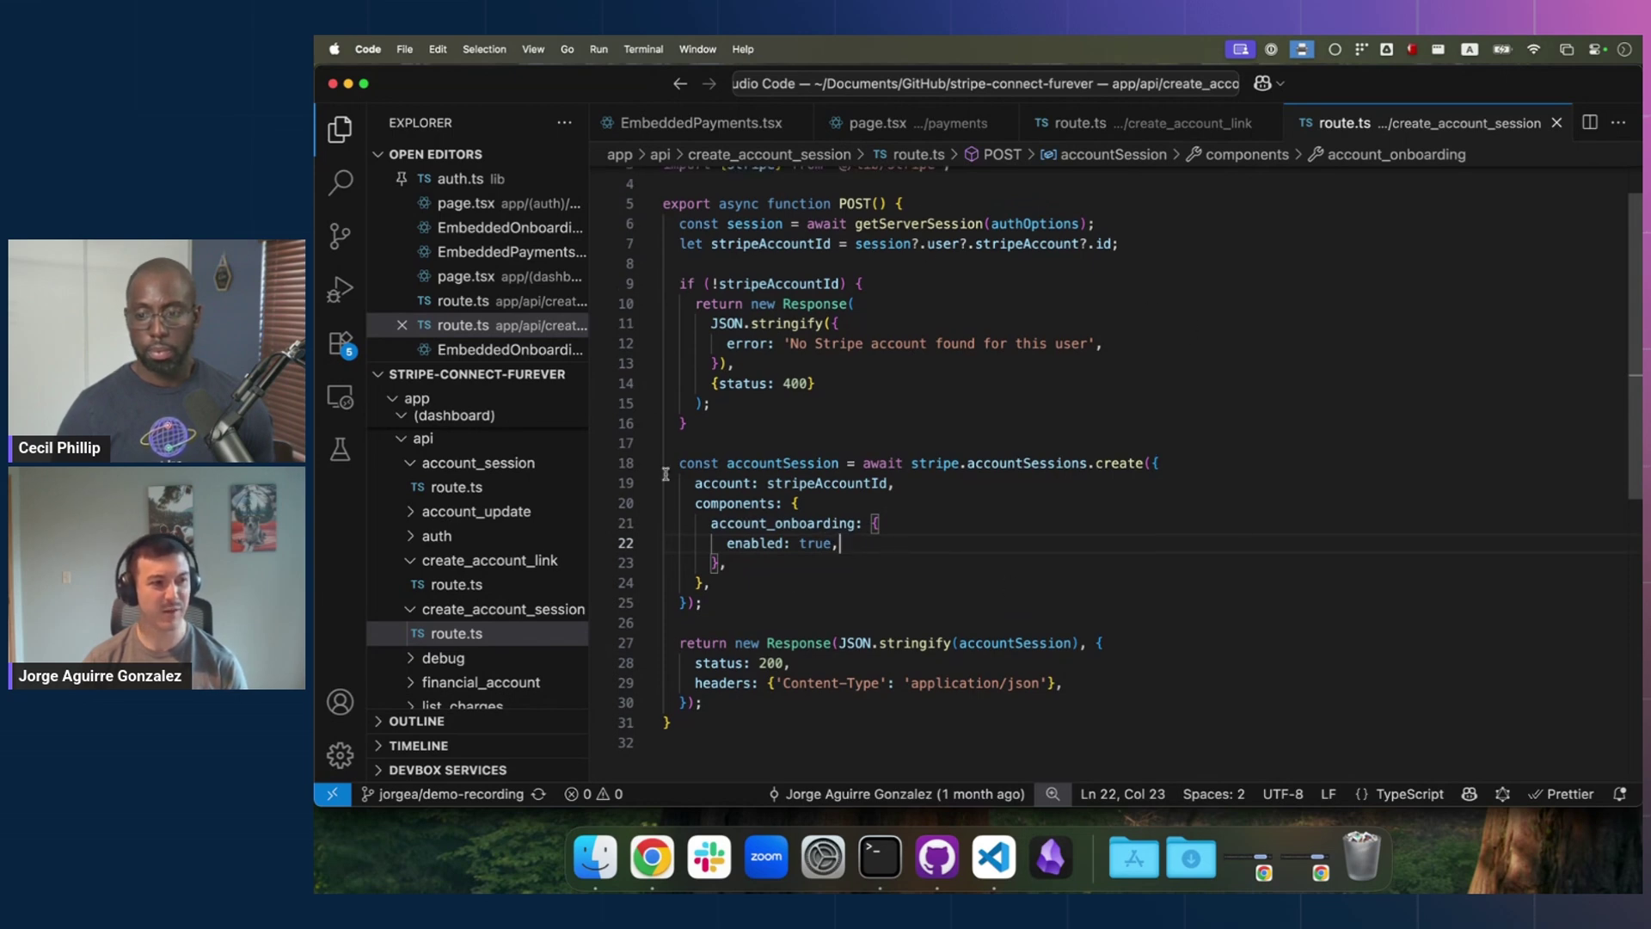
{"action": "left_click", "coordinate": [959, 379]}
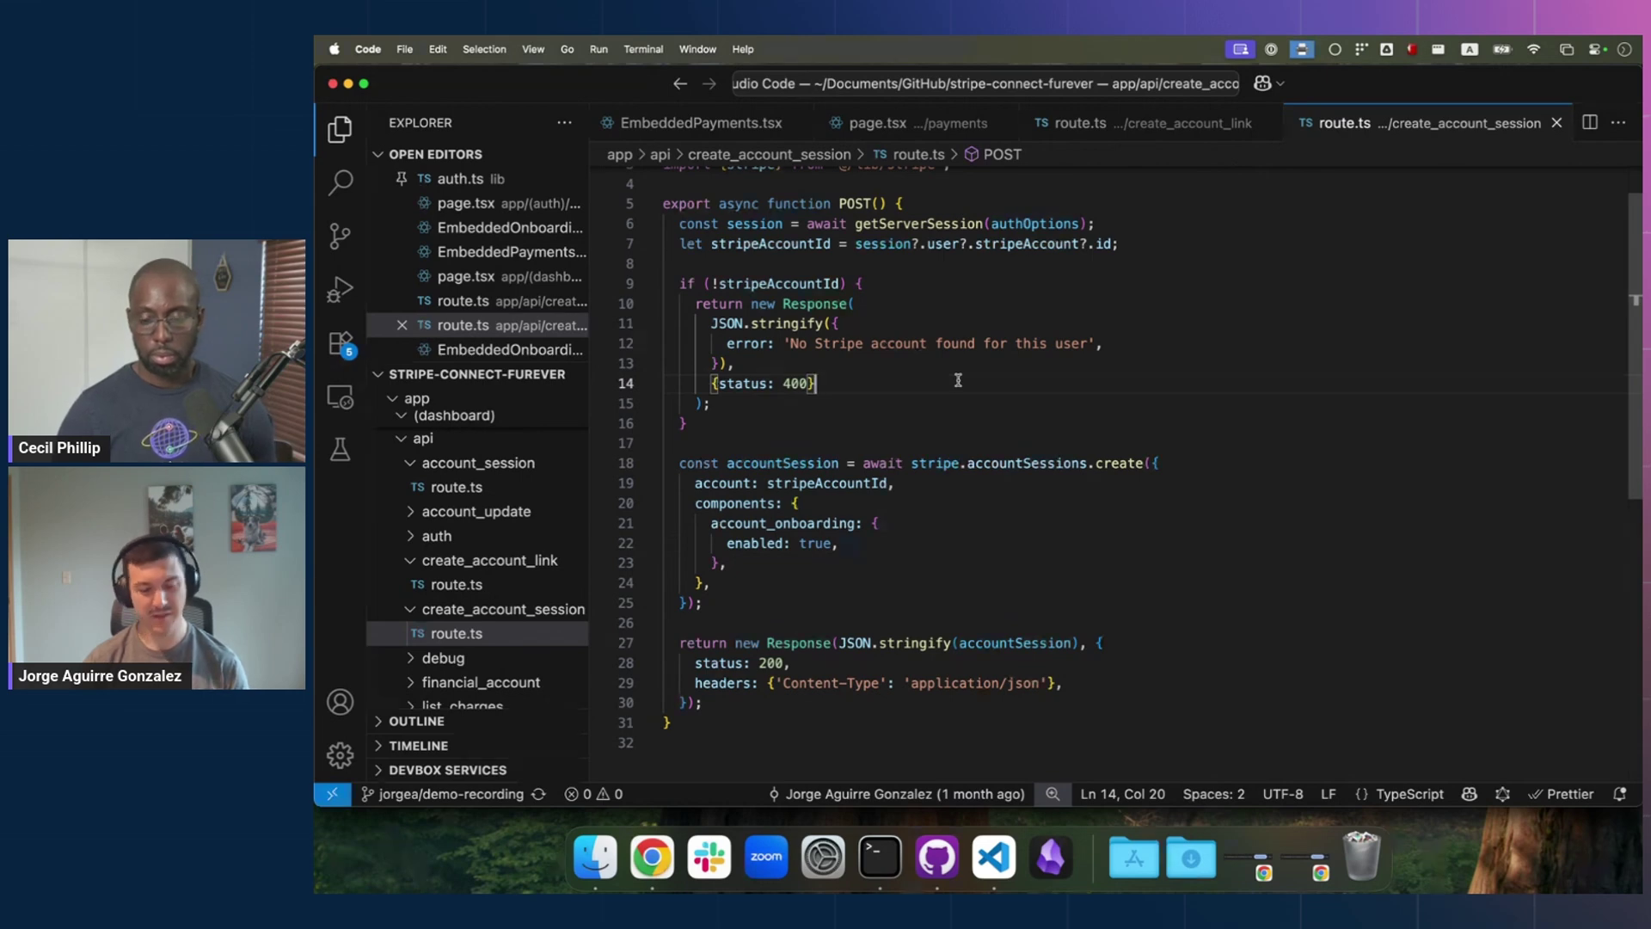
{"action": "key", "text": "cmd+p"}
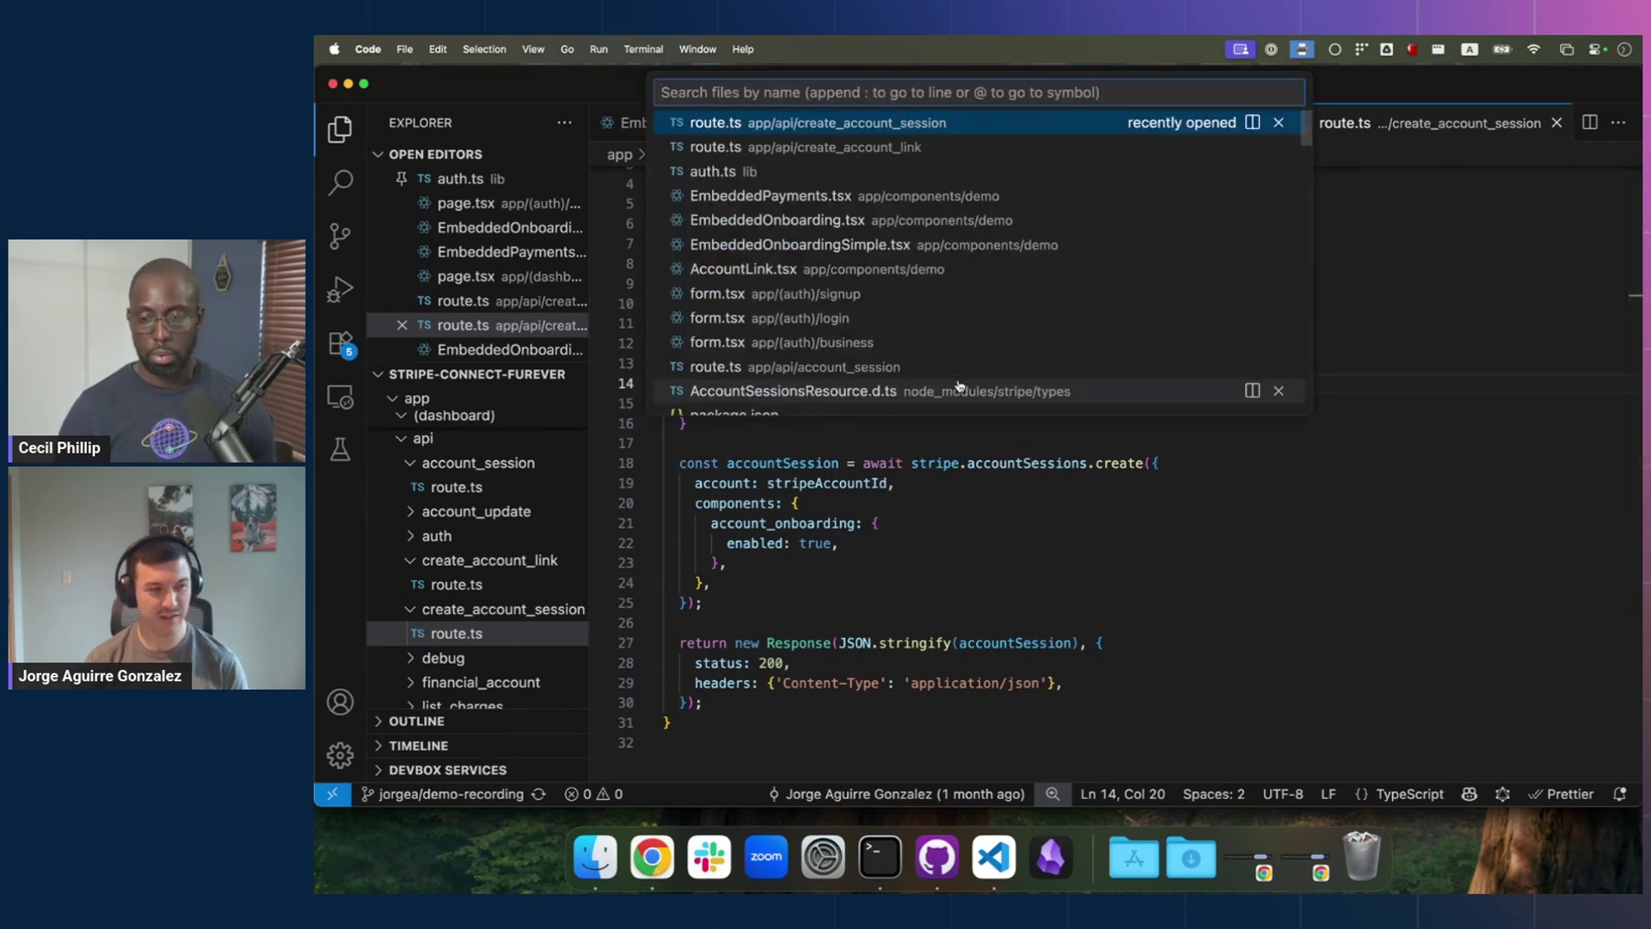
Step: In EmbeddedOnboardingSimple.tsx, go over loadConnectAndInitialize, the publishable key, fetchClientSecret and the account session fetch
{"action": "key", "text": "ctrl+Tab"}
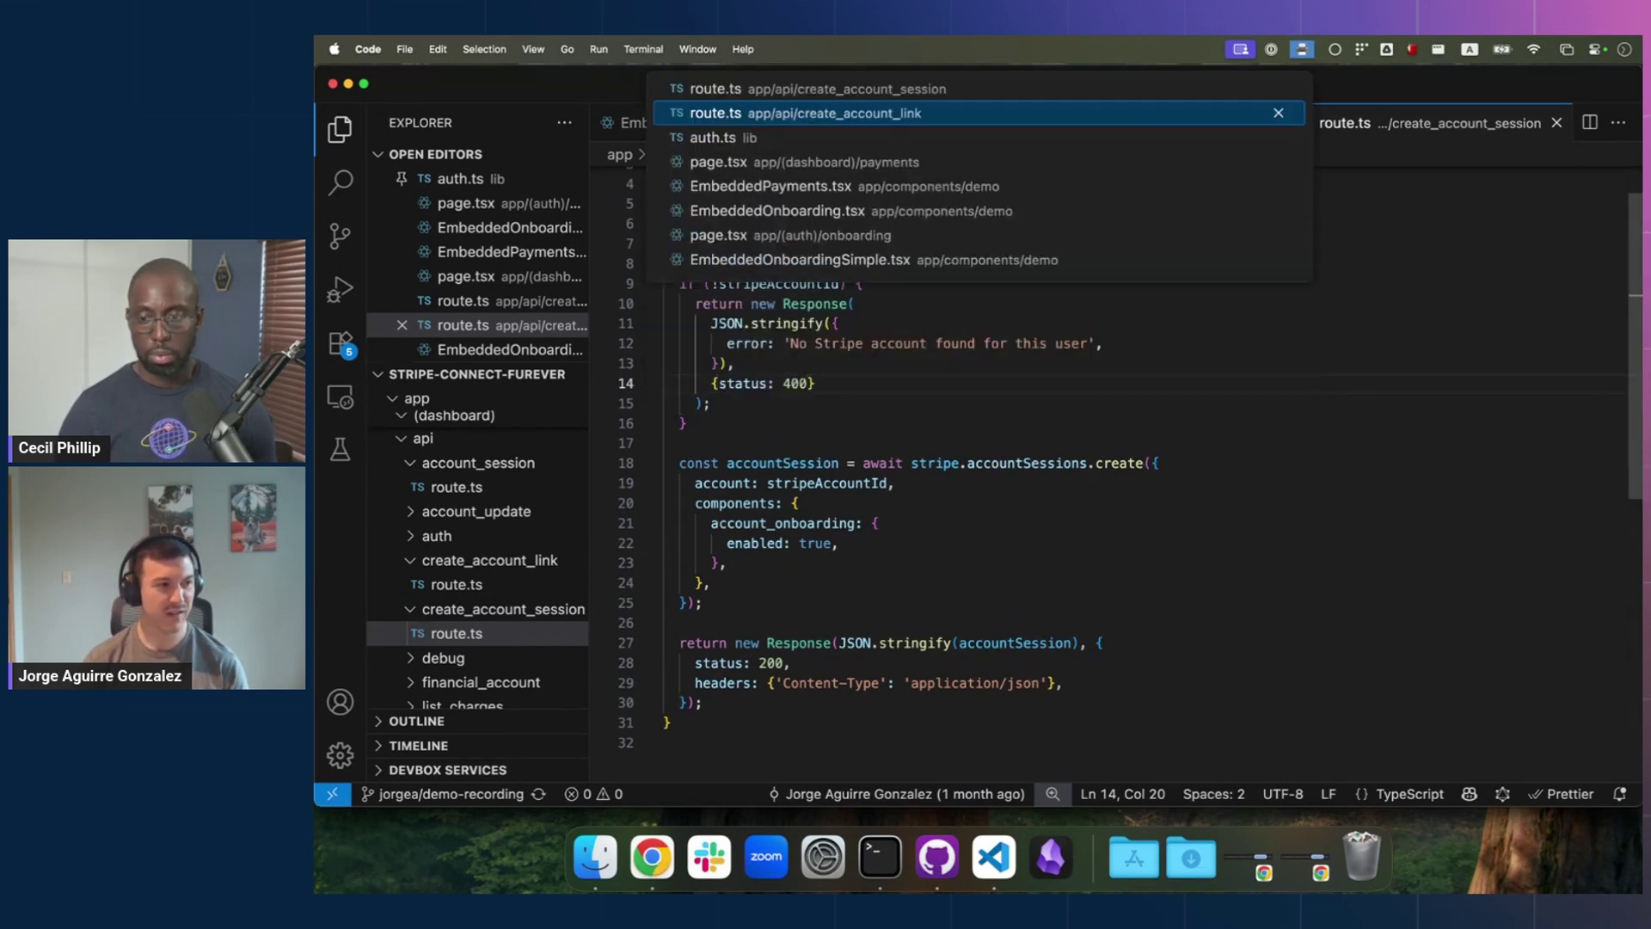
{"action": "left_click", "coordinate": [877, 270]}
{"action": "scroll", "coordinate": [992, 408], "scroll_direction": "down", "scroll_amount": 1}
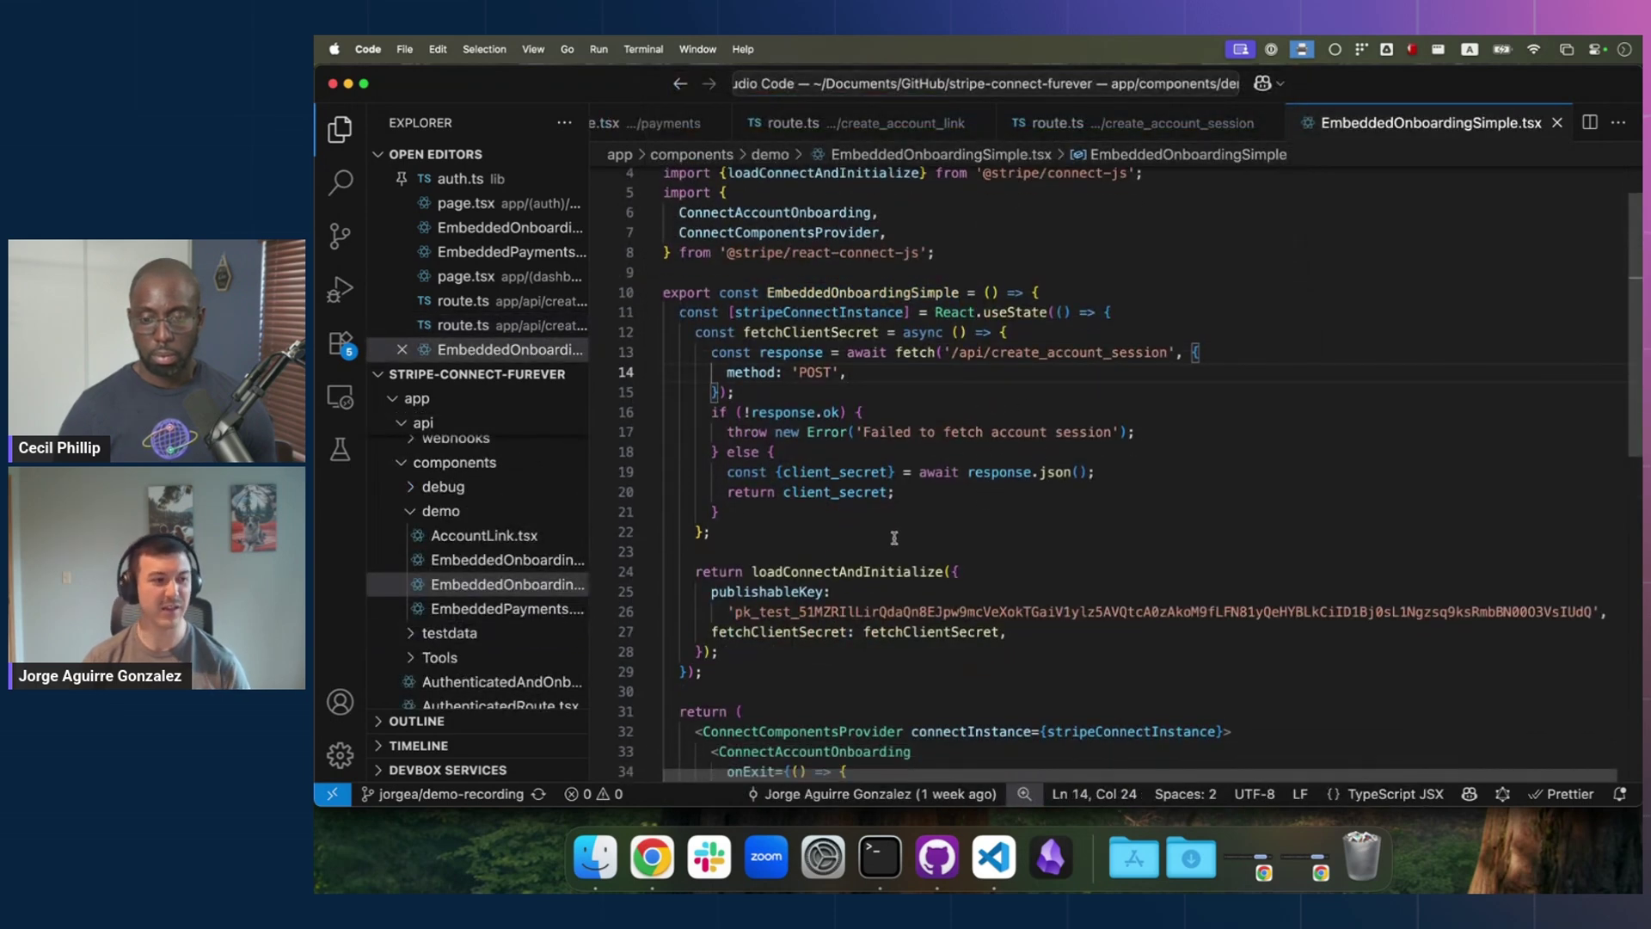
{"action": "double_click", "coordinate": [891, 571]}
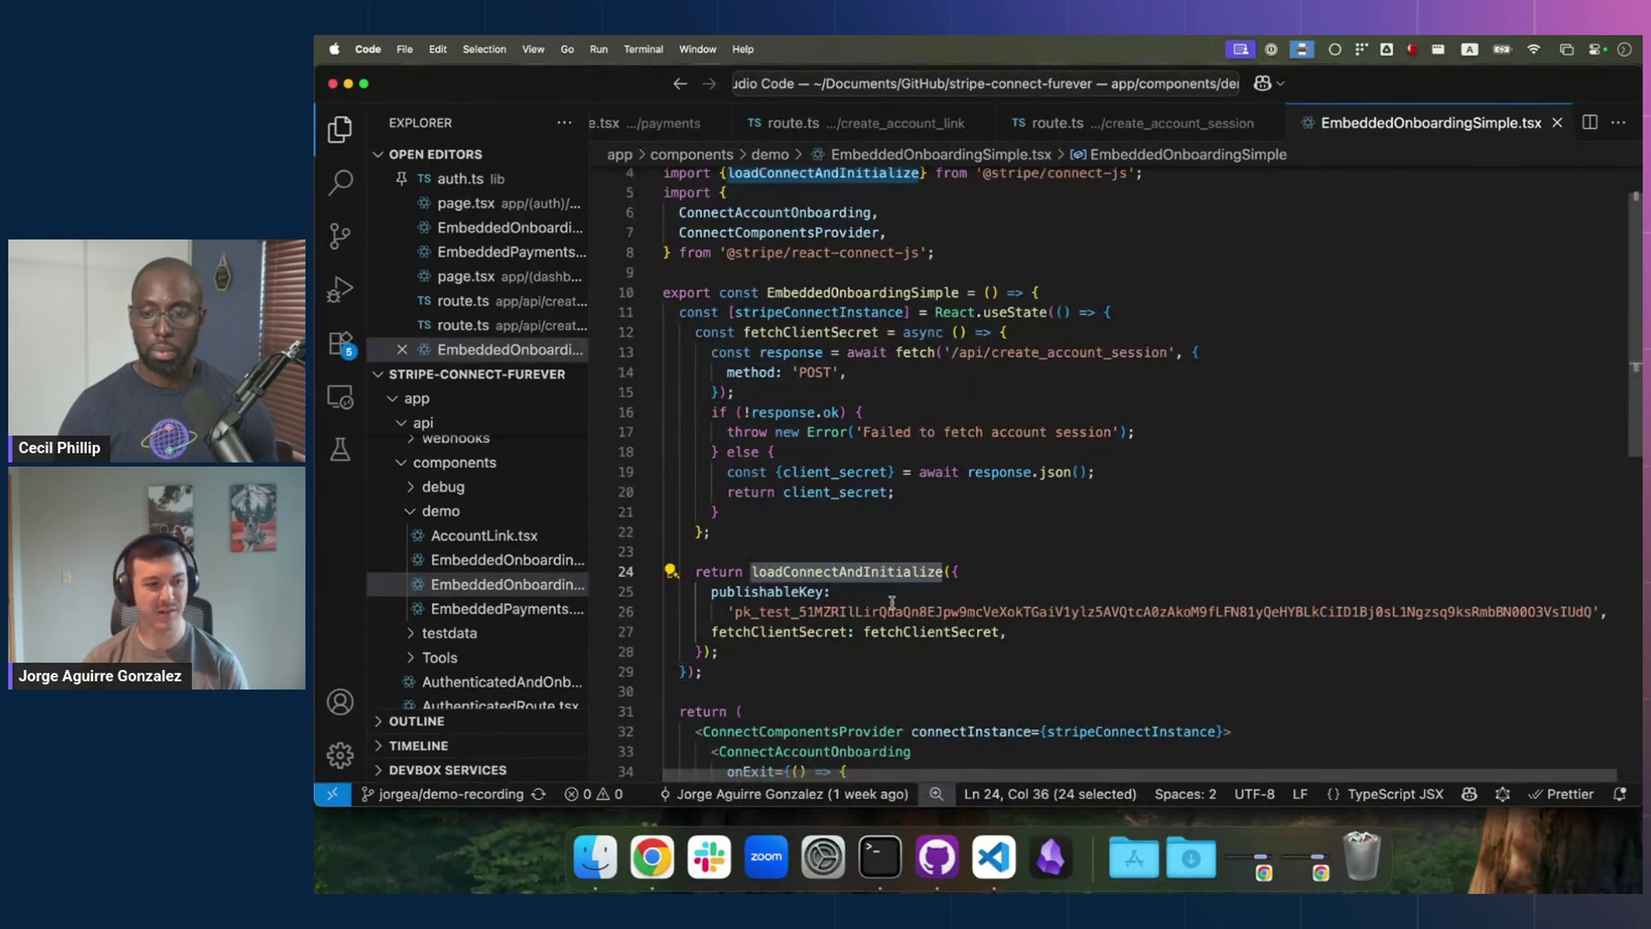
{"action": "double_click", "coordinate": [894, 611]}
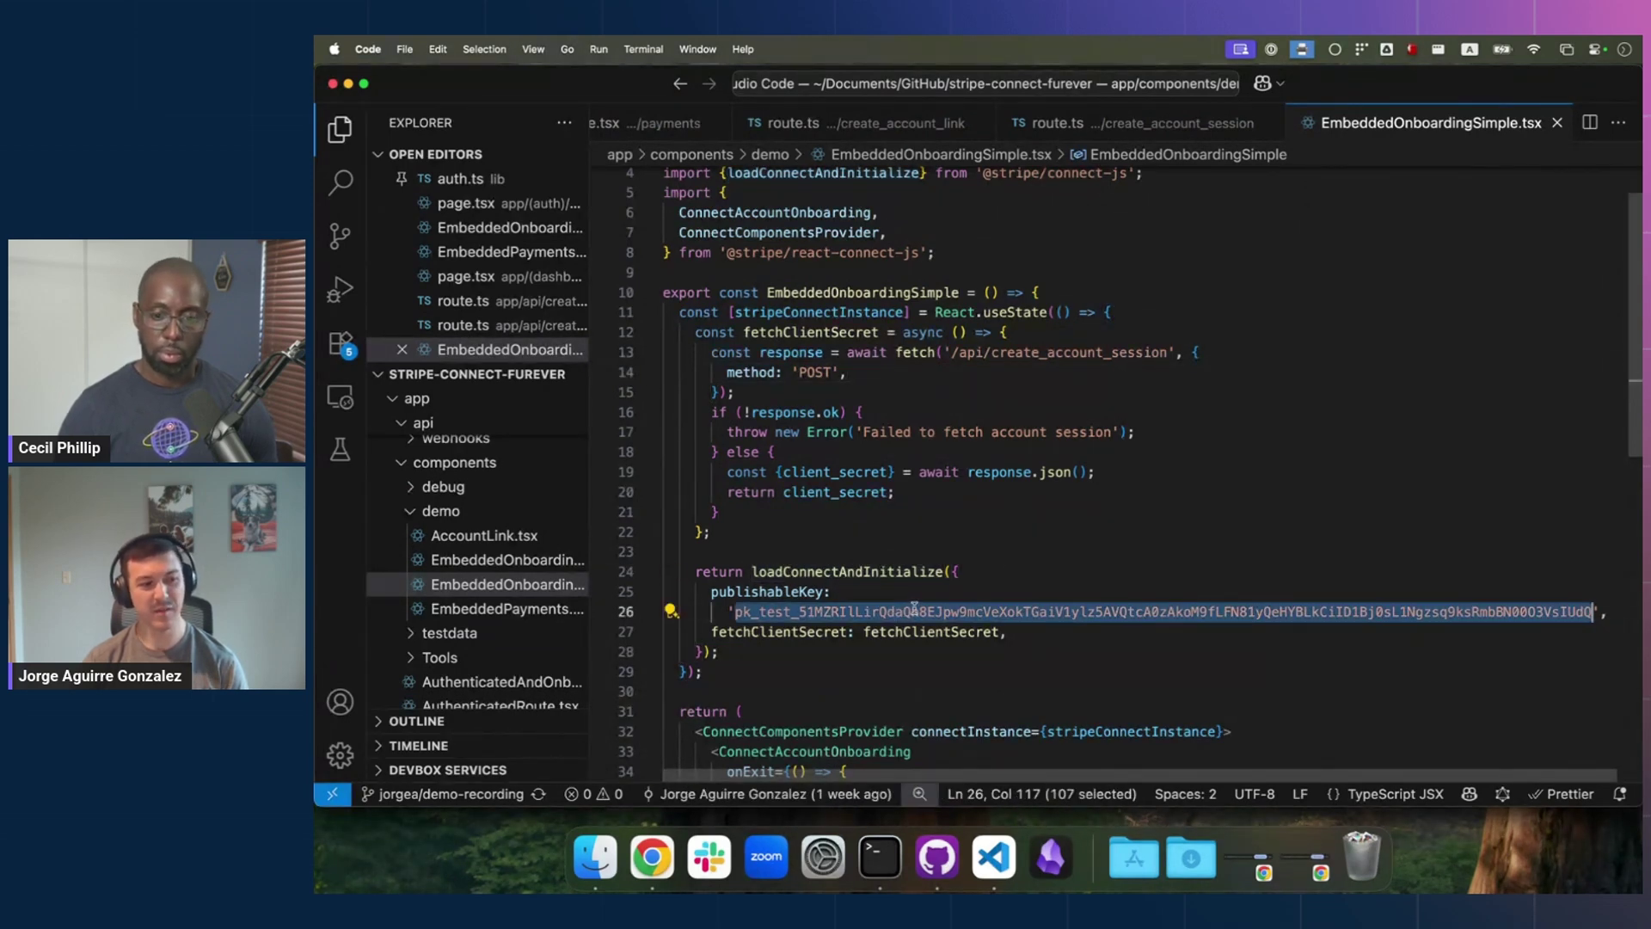
{"action": "double_click", "coordinate": [910, 631]}
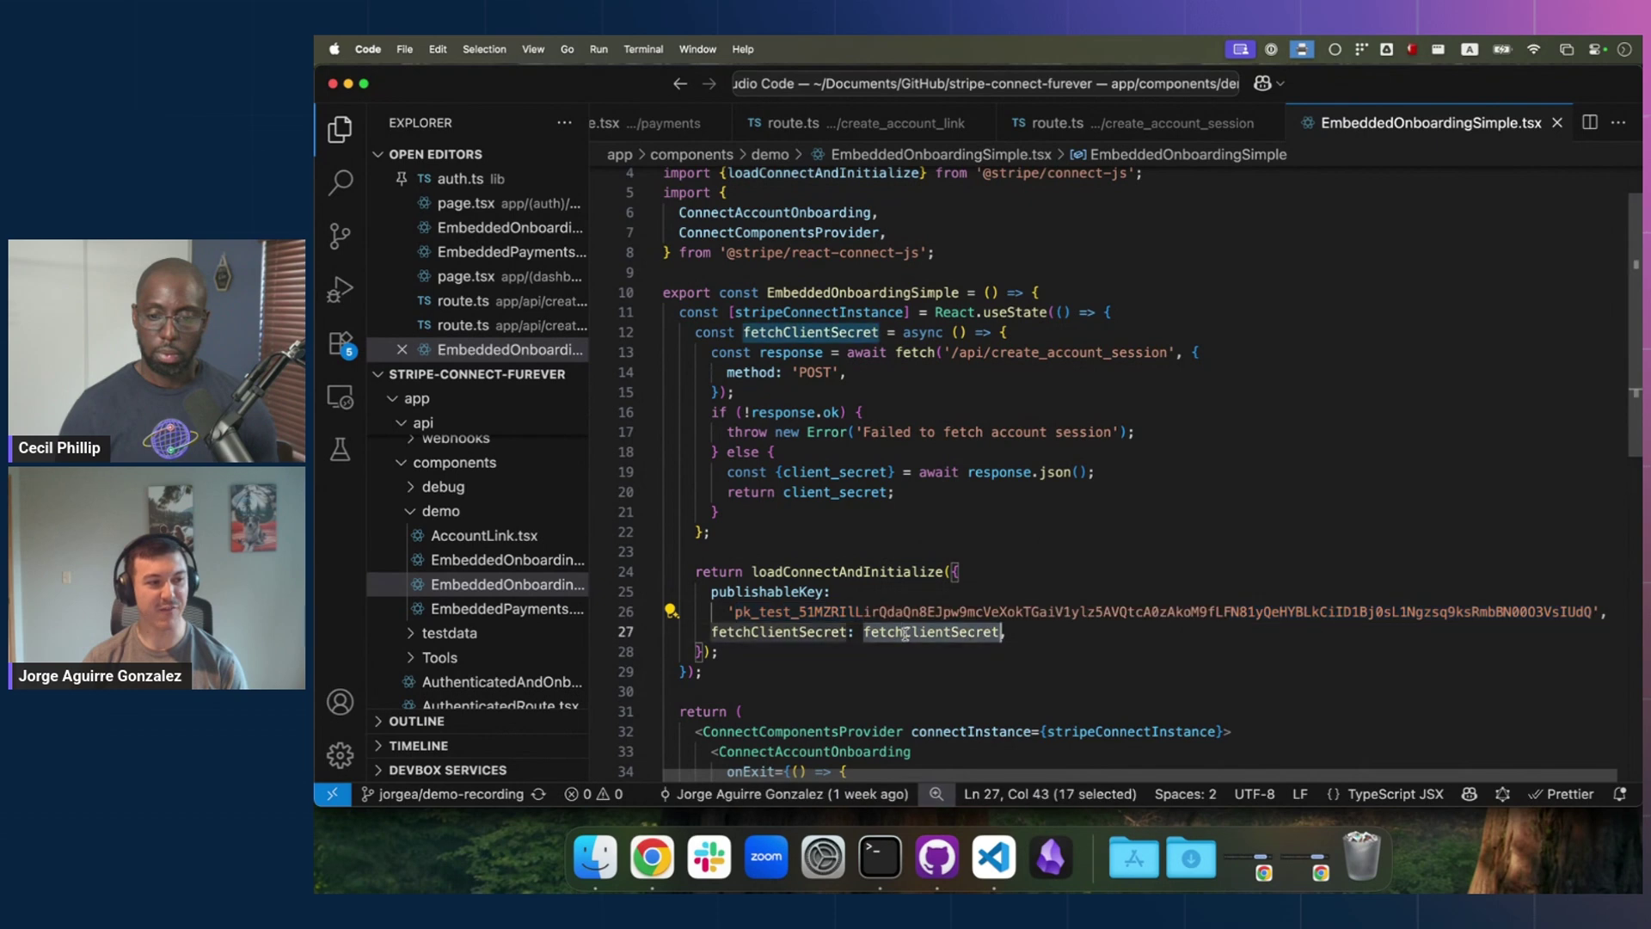
{"action": "double_click", "coordinate": [1081, 352]}
{"action": "left_click", "coordinate": [1041, 411]}
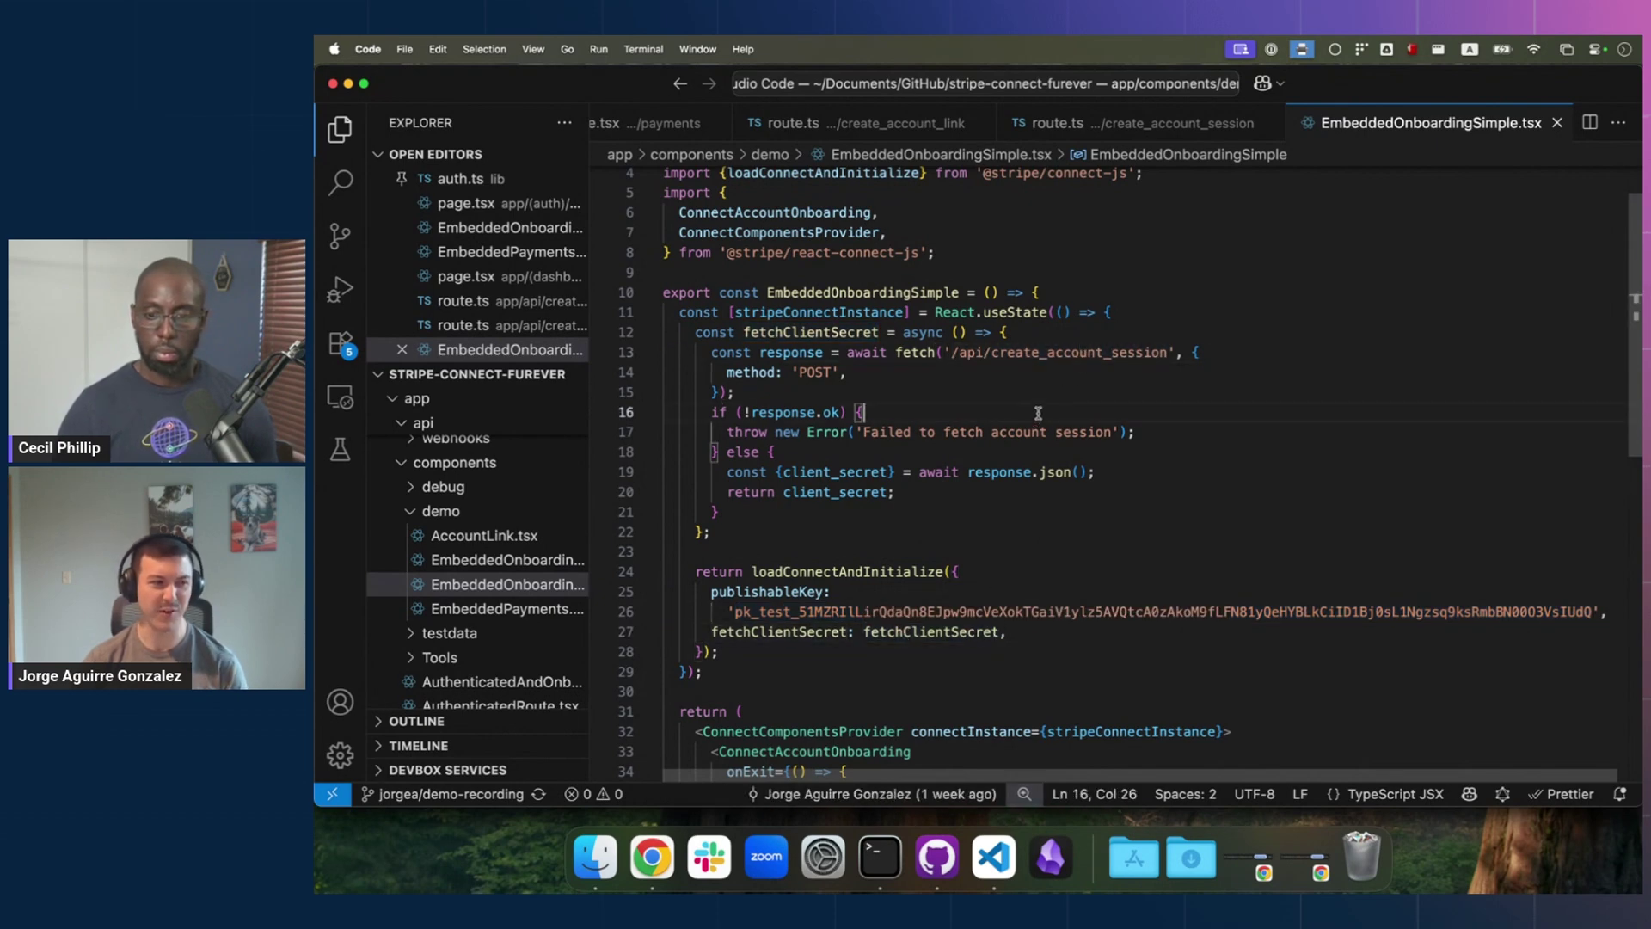
Step: Go over stripeConnectInstance, the ConnectAccountOnboarding element and its onExit handler
{"action": "double_click", "coordinate": [831, 312]}
{"action": "scroll", "coordinate": [938, 391], "scroll_direction": "down", "scroll_amount": 5}
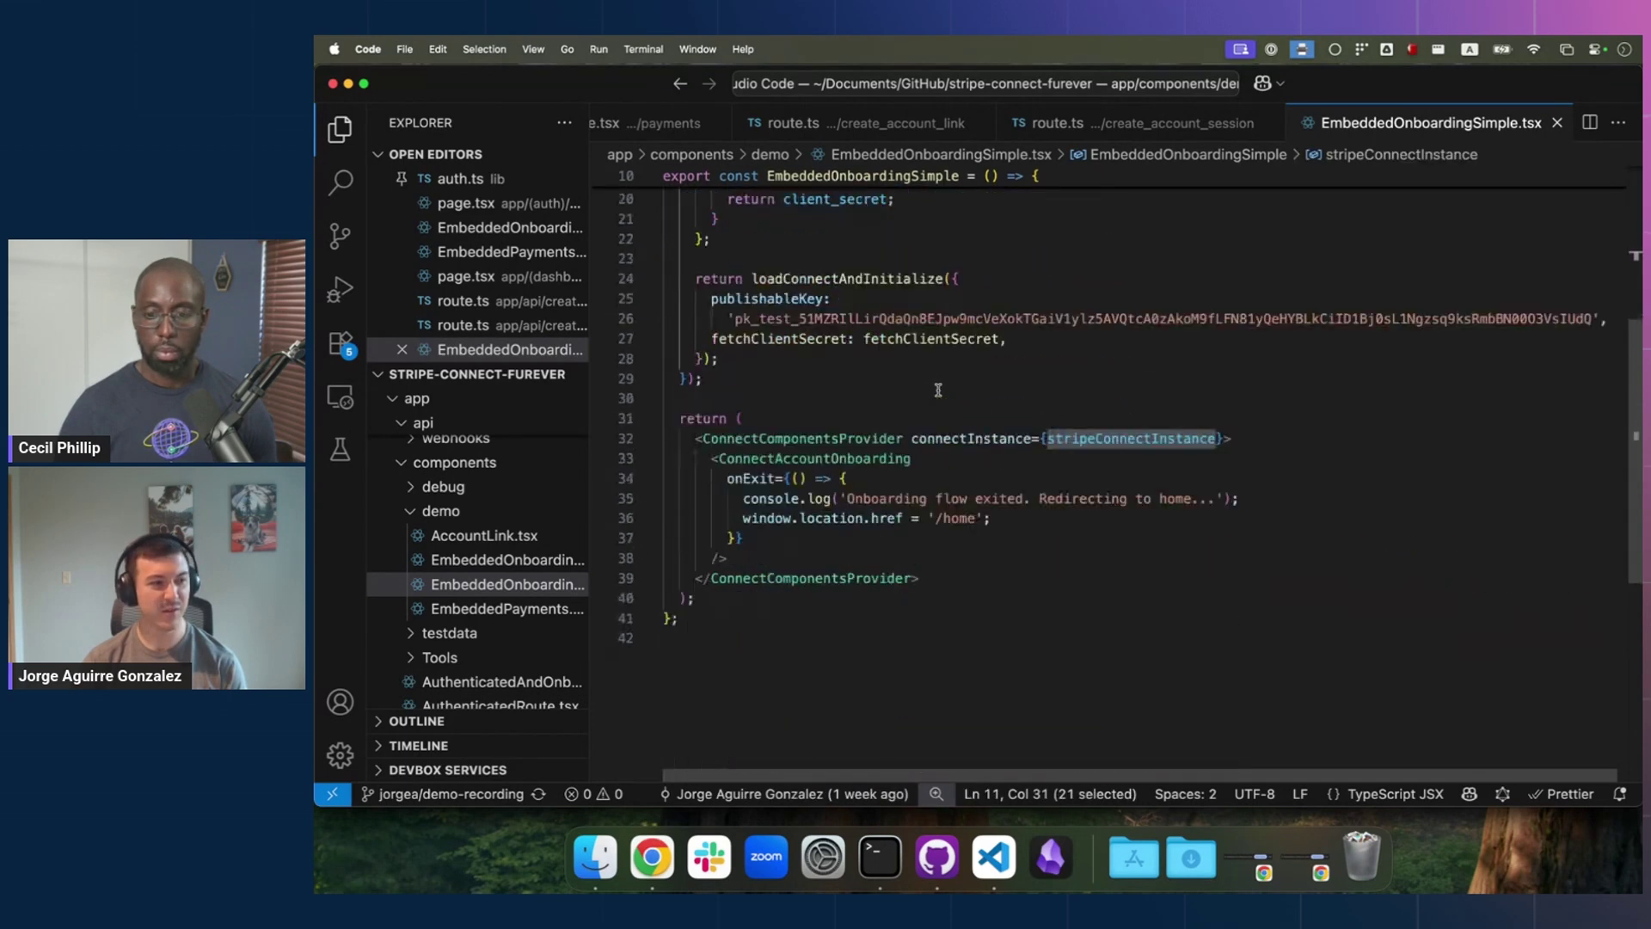
{"action": "double_click", "coordinate": [908, 459]}
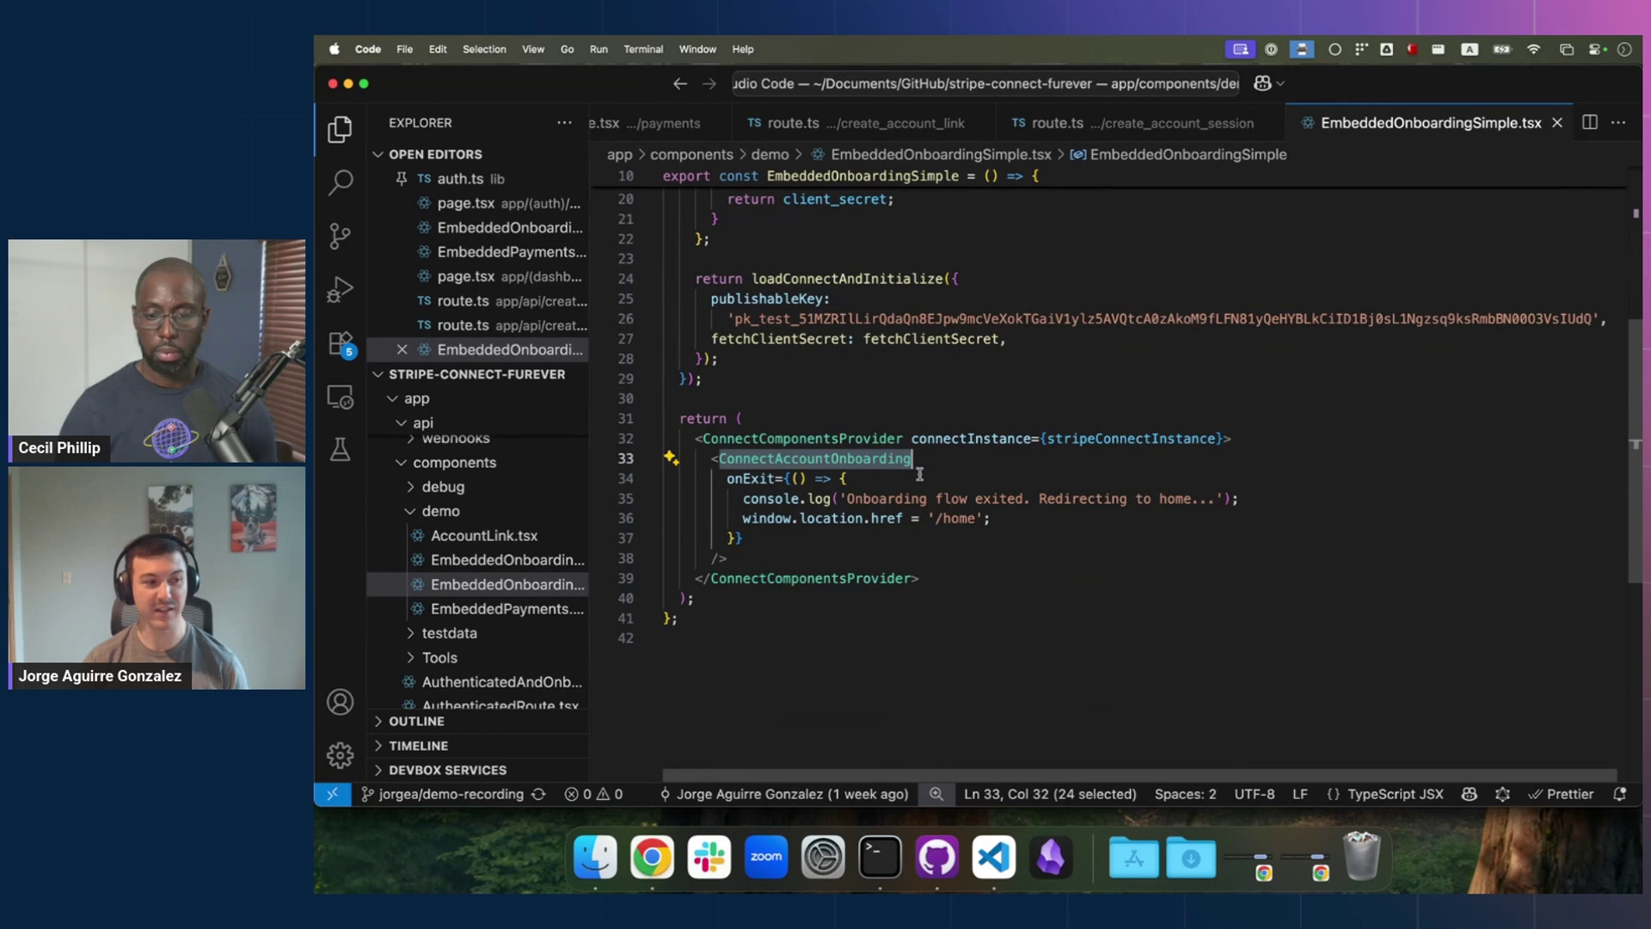
{"action": "left_click", "coordinate": [918, 479]}
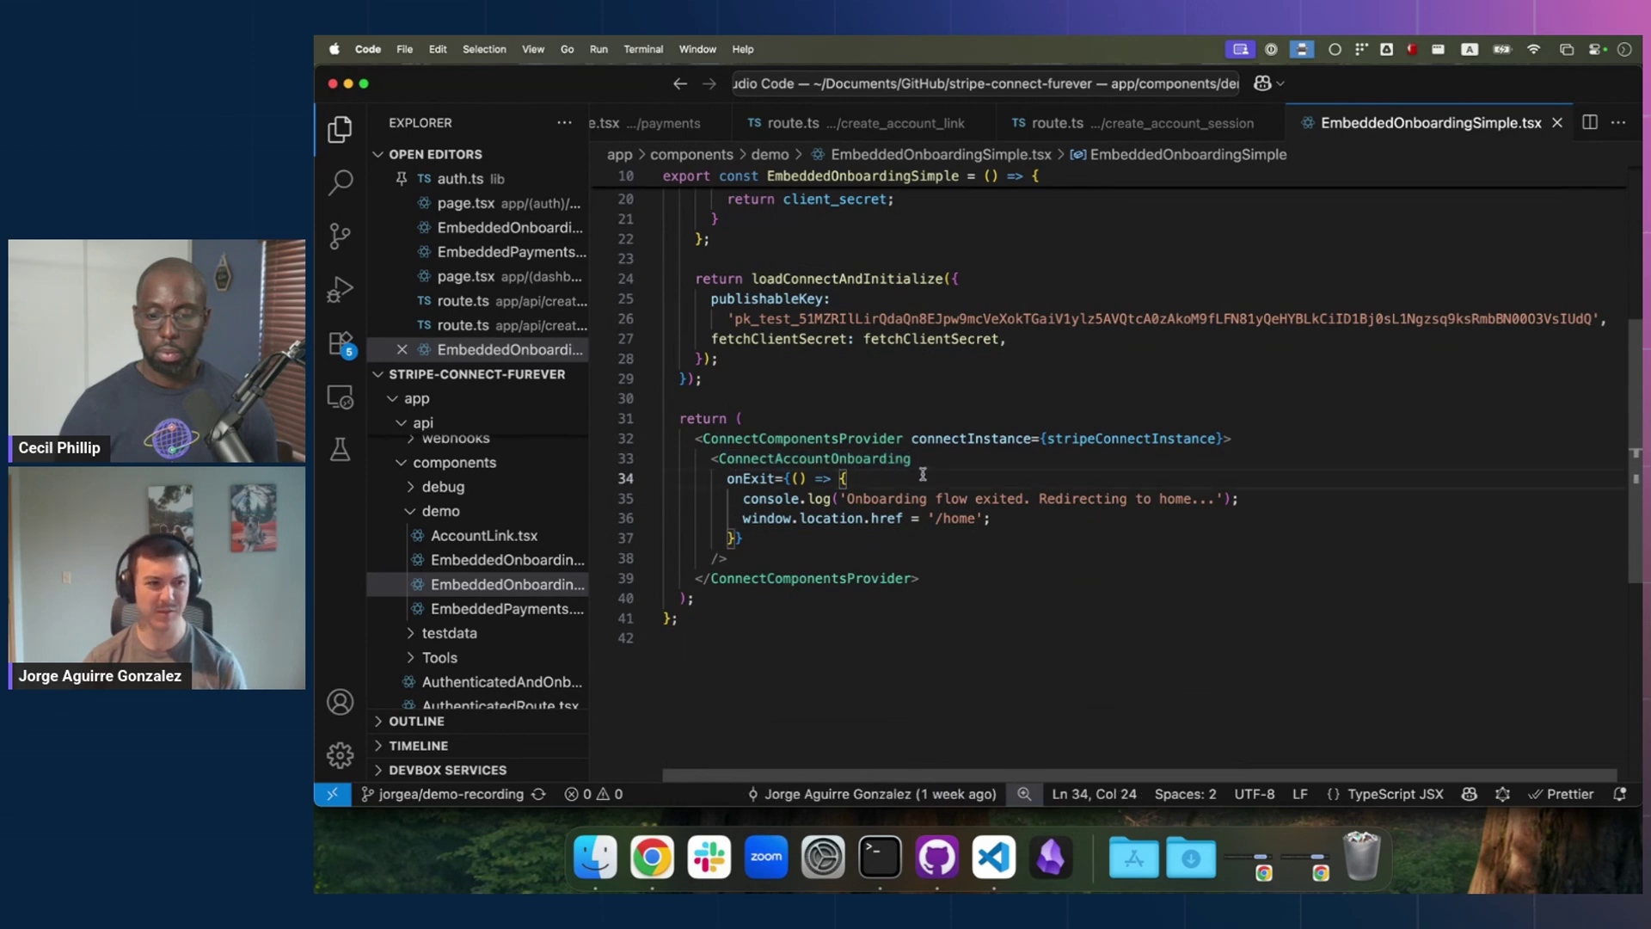
{"action": "left_click", "coordinate": [937, 400]}
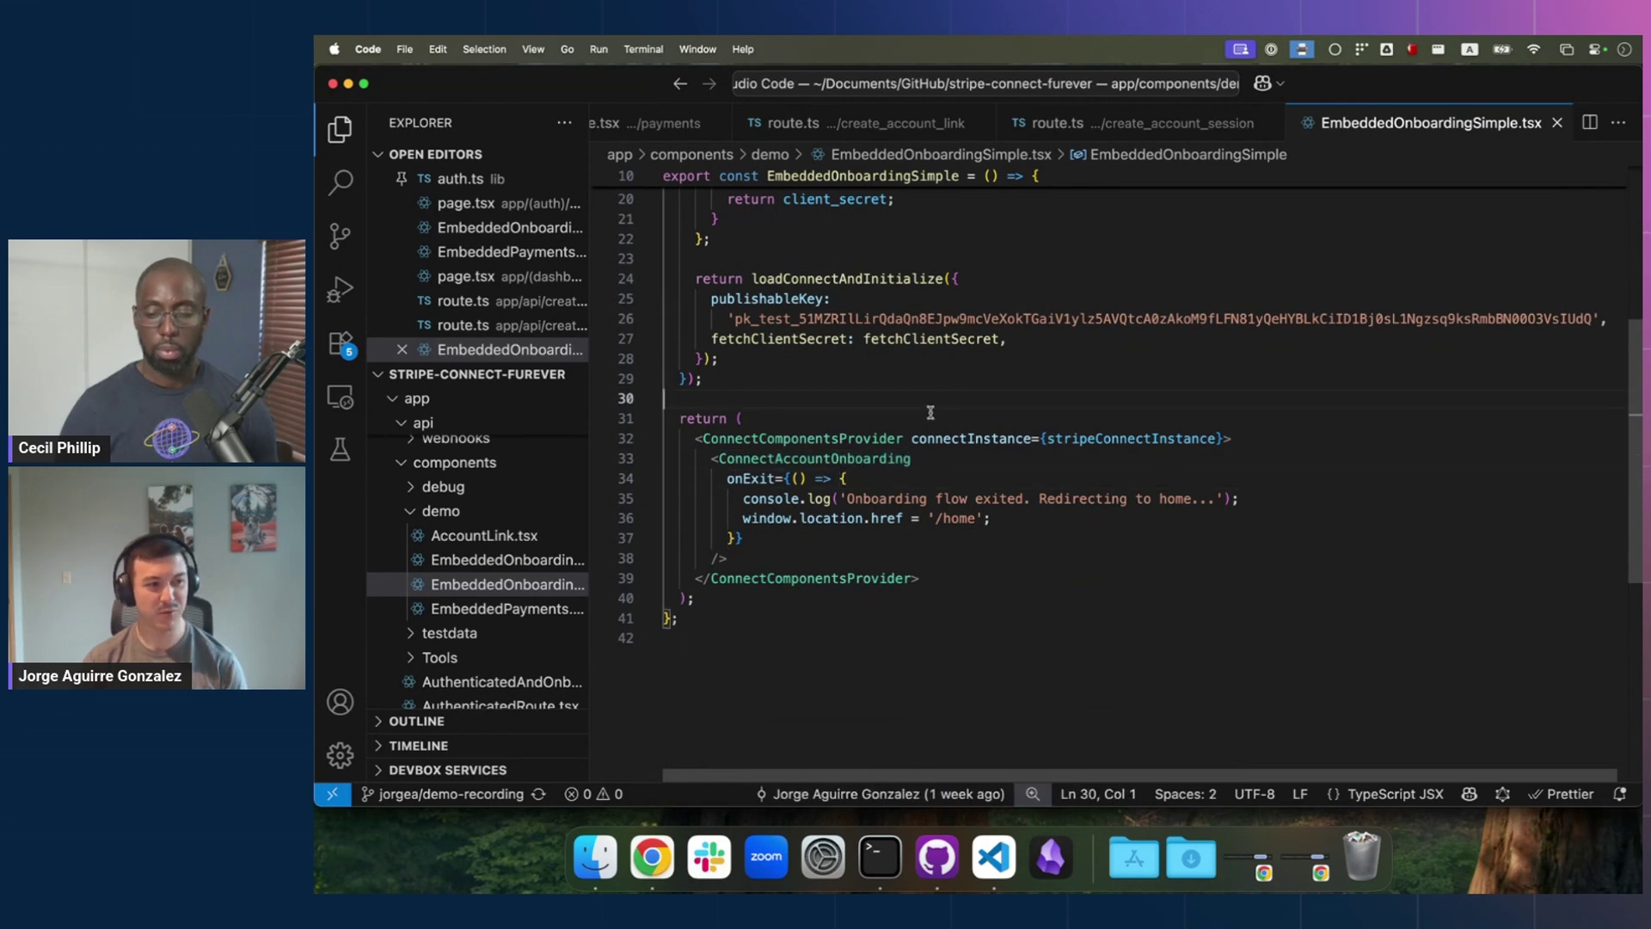
{"action": "scroll", "coordinate": [940, 413], "scroll_direction": "up", "scroll_amount": 1}
{"action": "scroll", "coordinate": [940, 413], "scroll_direction": "up", "scroll_amount": 6}
{"action": "double_click", "coordinate": [877, 325]}
{"action": "key", "text": "super+c"}
{"action": "left_click", "coordinate": [913, 425]}
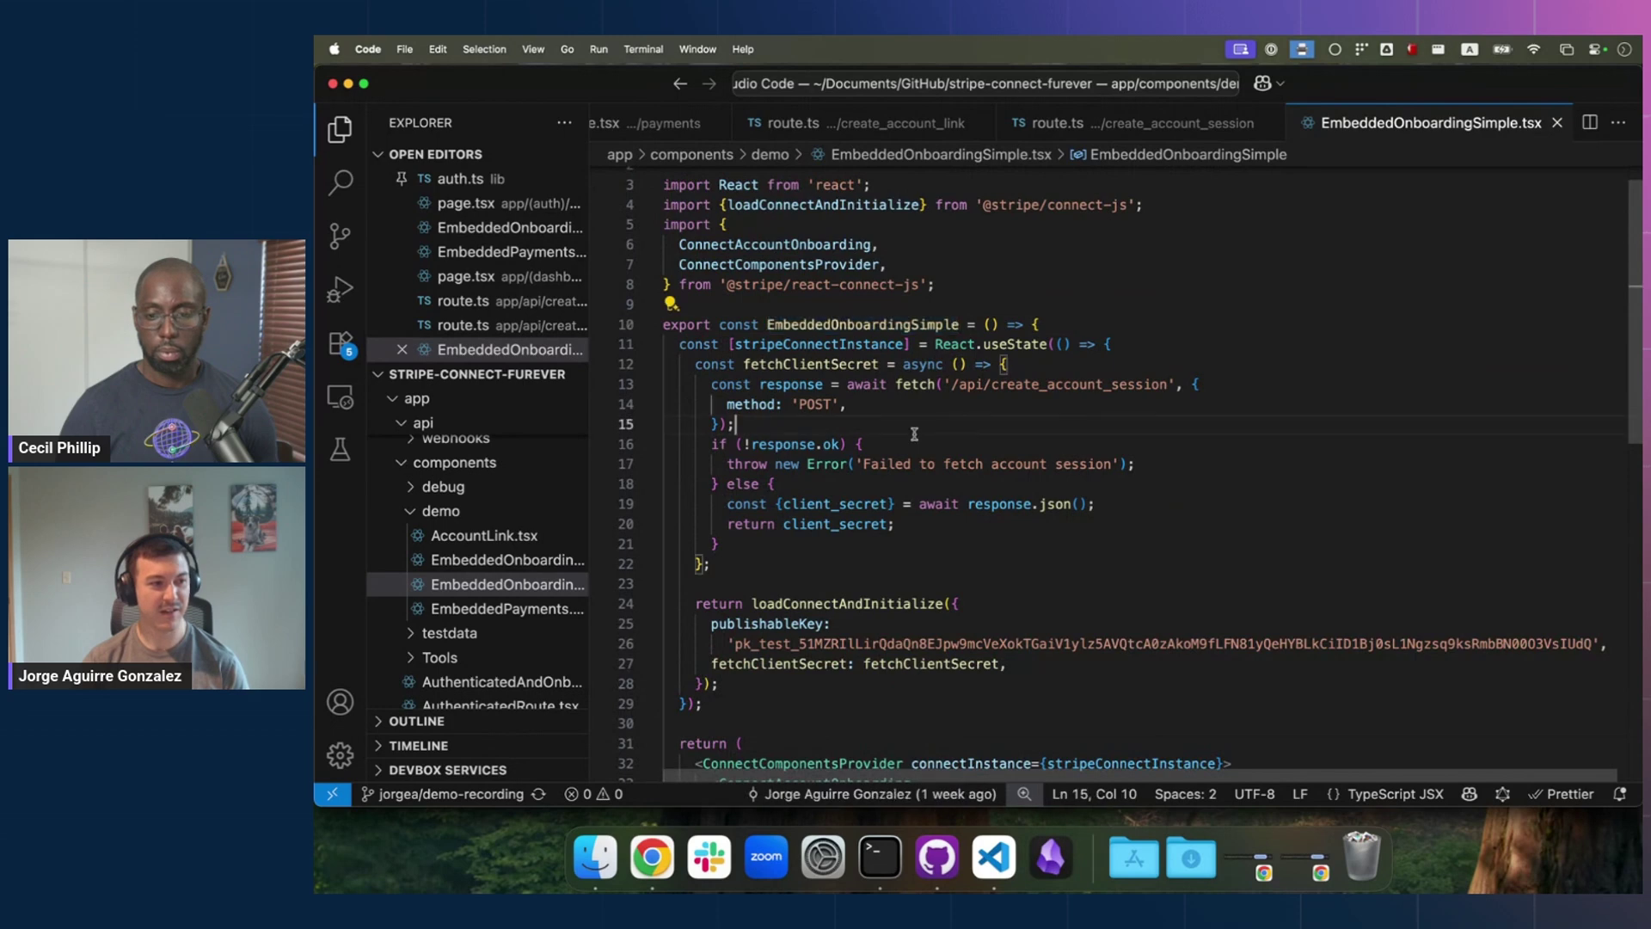
Step: In the onboarding page.tsx, replace AccountLink on line 10 with EmbeddedOnboardingSimple
{"action": "key", "text": "ctrl+Tab"}
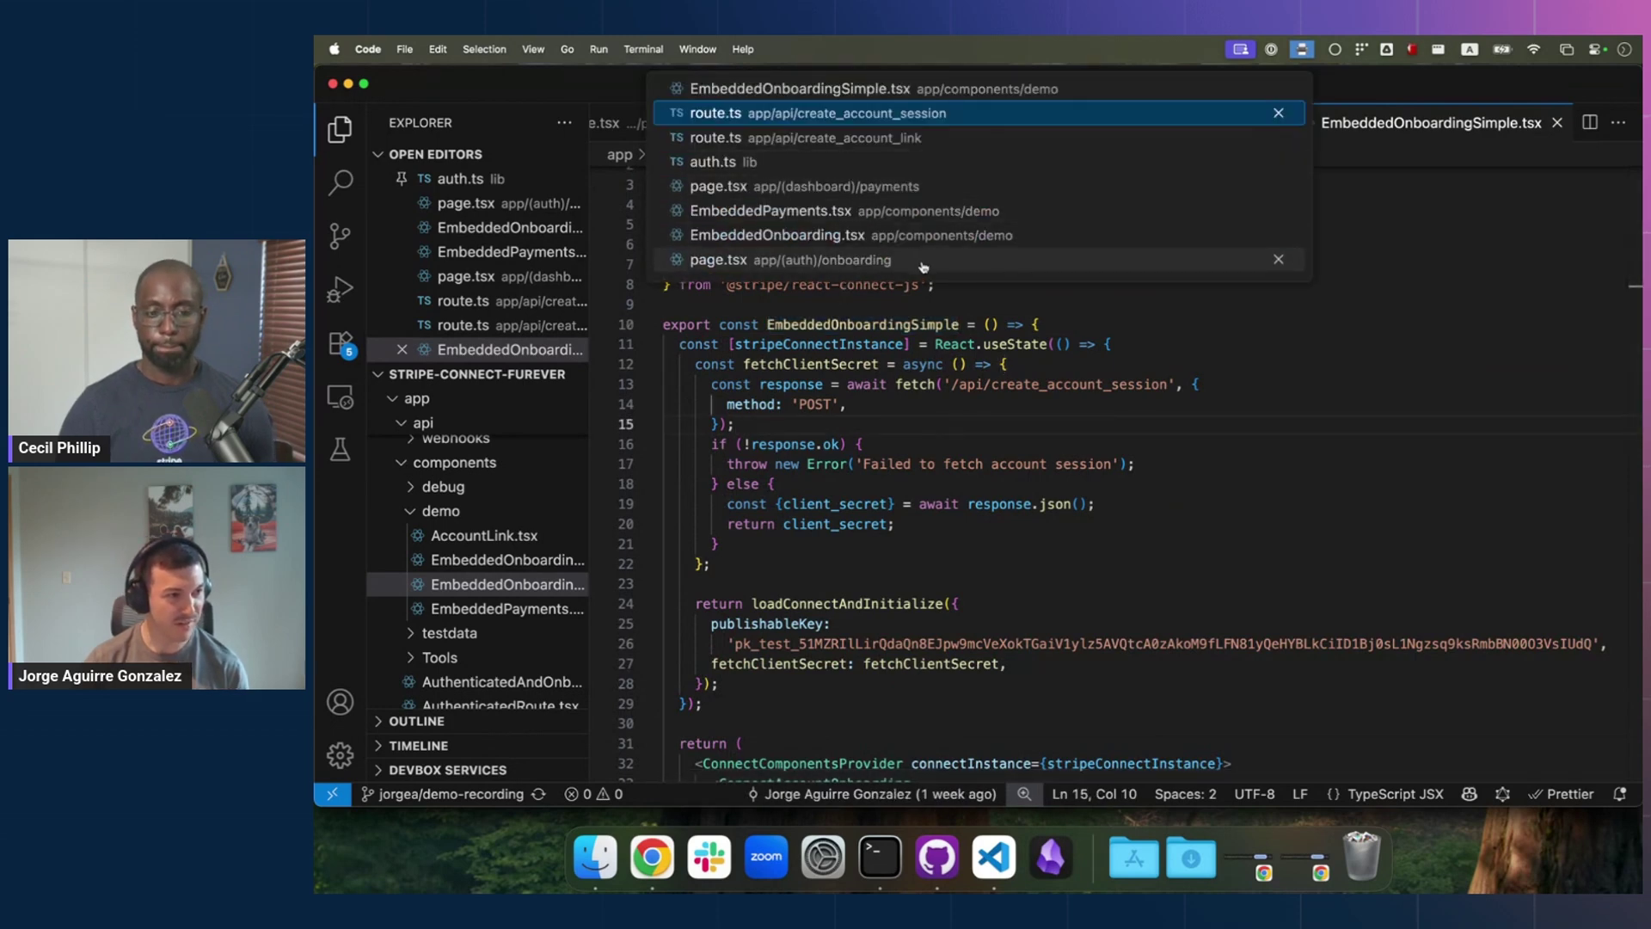
{"action": "left_click", "coordinate": [825, 260]}
{"action": "double_click", "coordinate": [779, 354]}
{"action": "key", "text": "super+v"}
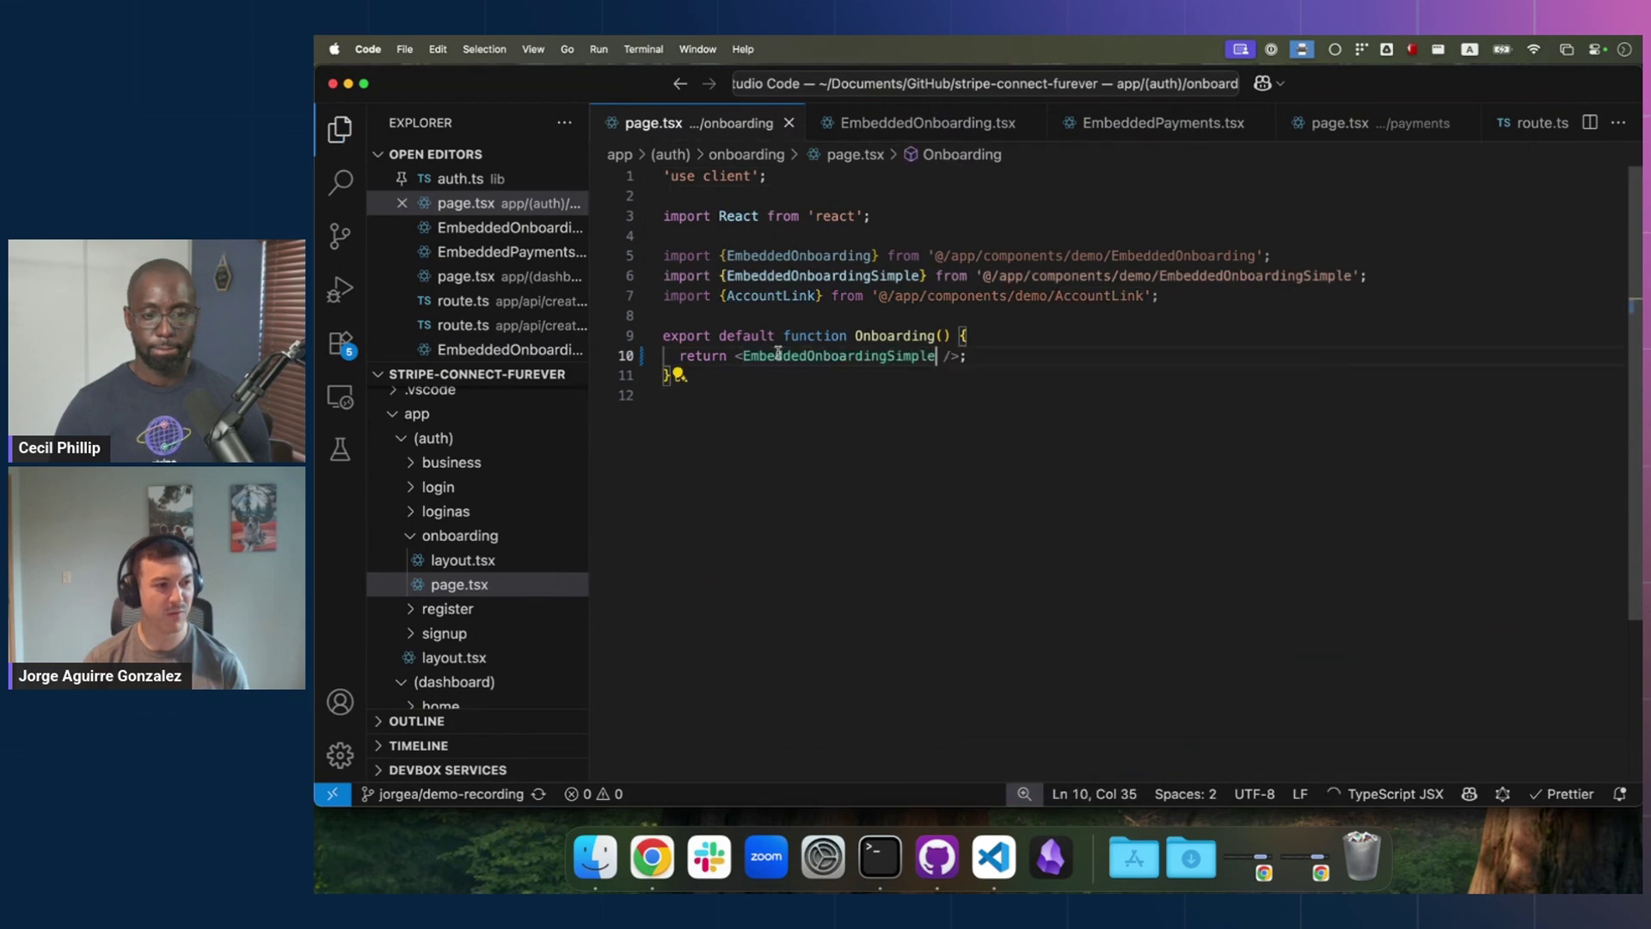
{"action": "left_click", "coordinate": [652, 856]}
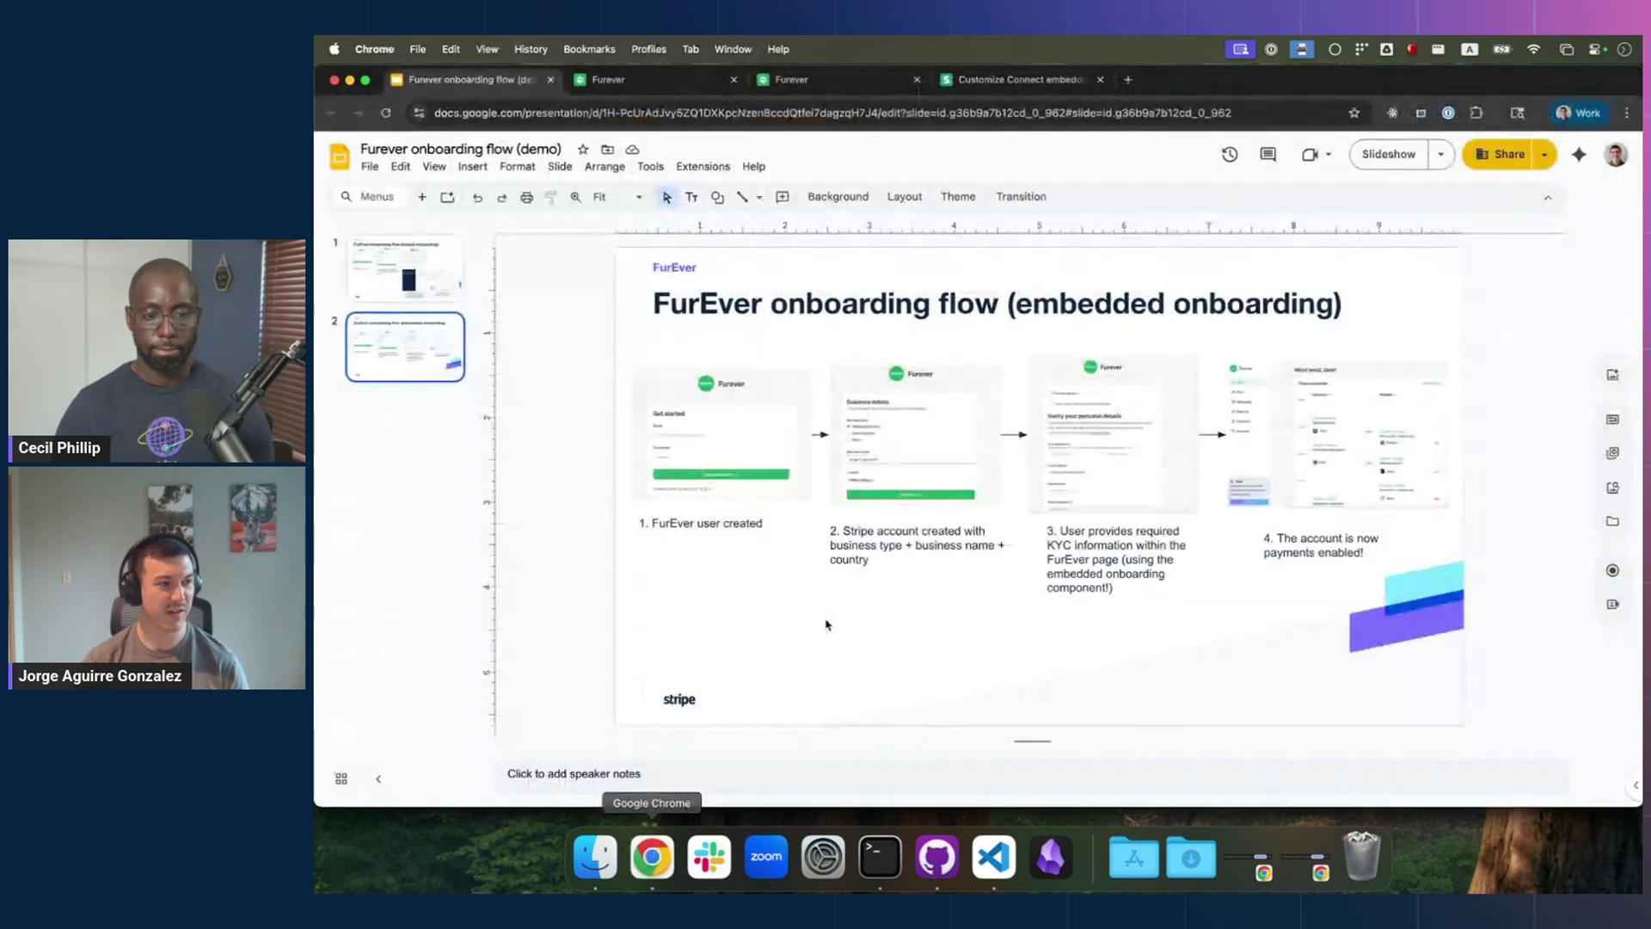
Step: Sign out, create a new test account, continue past Business details and start Add information
{"action": "left_click", "coordinate": [664, 82]}
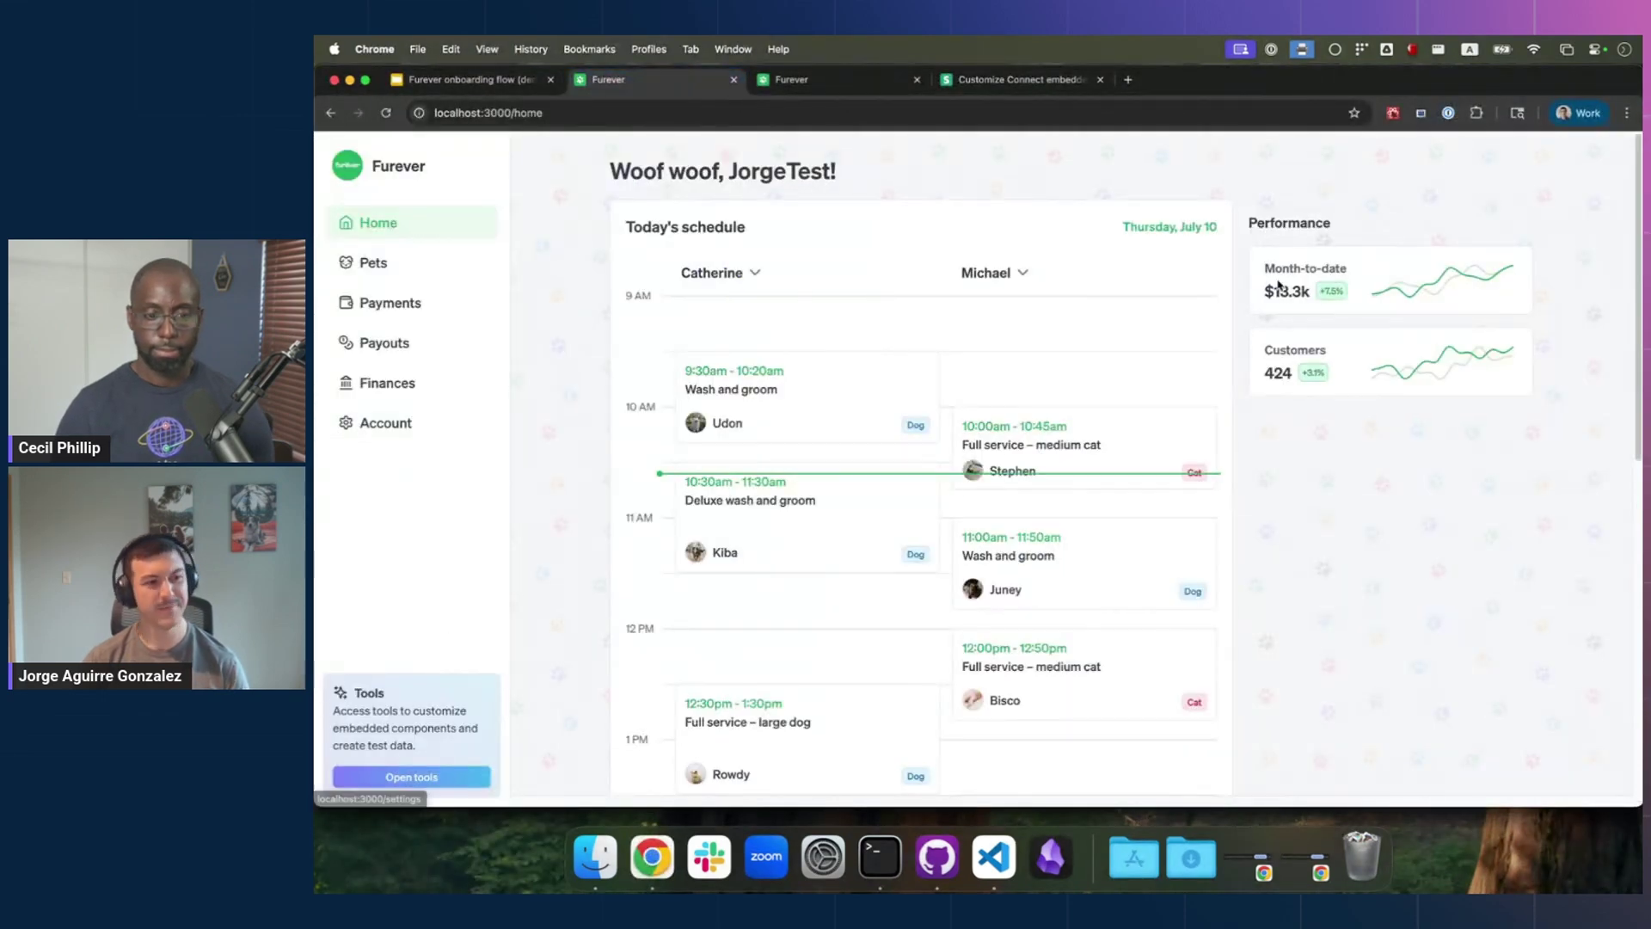
{"action": "left_click", "coordinate": [386, 422]}
{"action": "left_click", "coordinate": [1504, 175]}
{"action": "left_click", "coordinate": [1042, 487]}
{"action": "left_click", "coordinate": [1062, 599]}
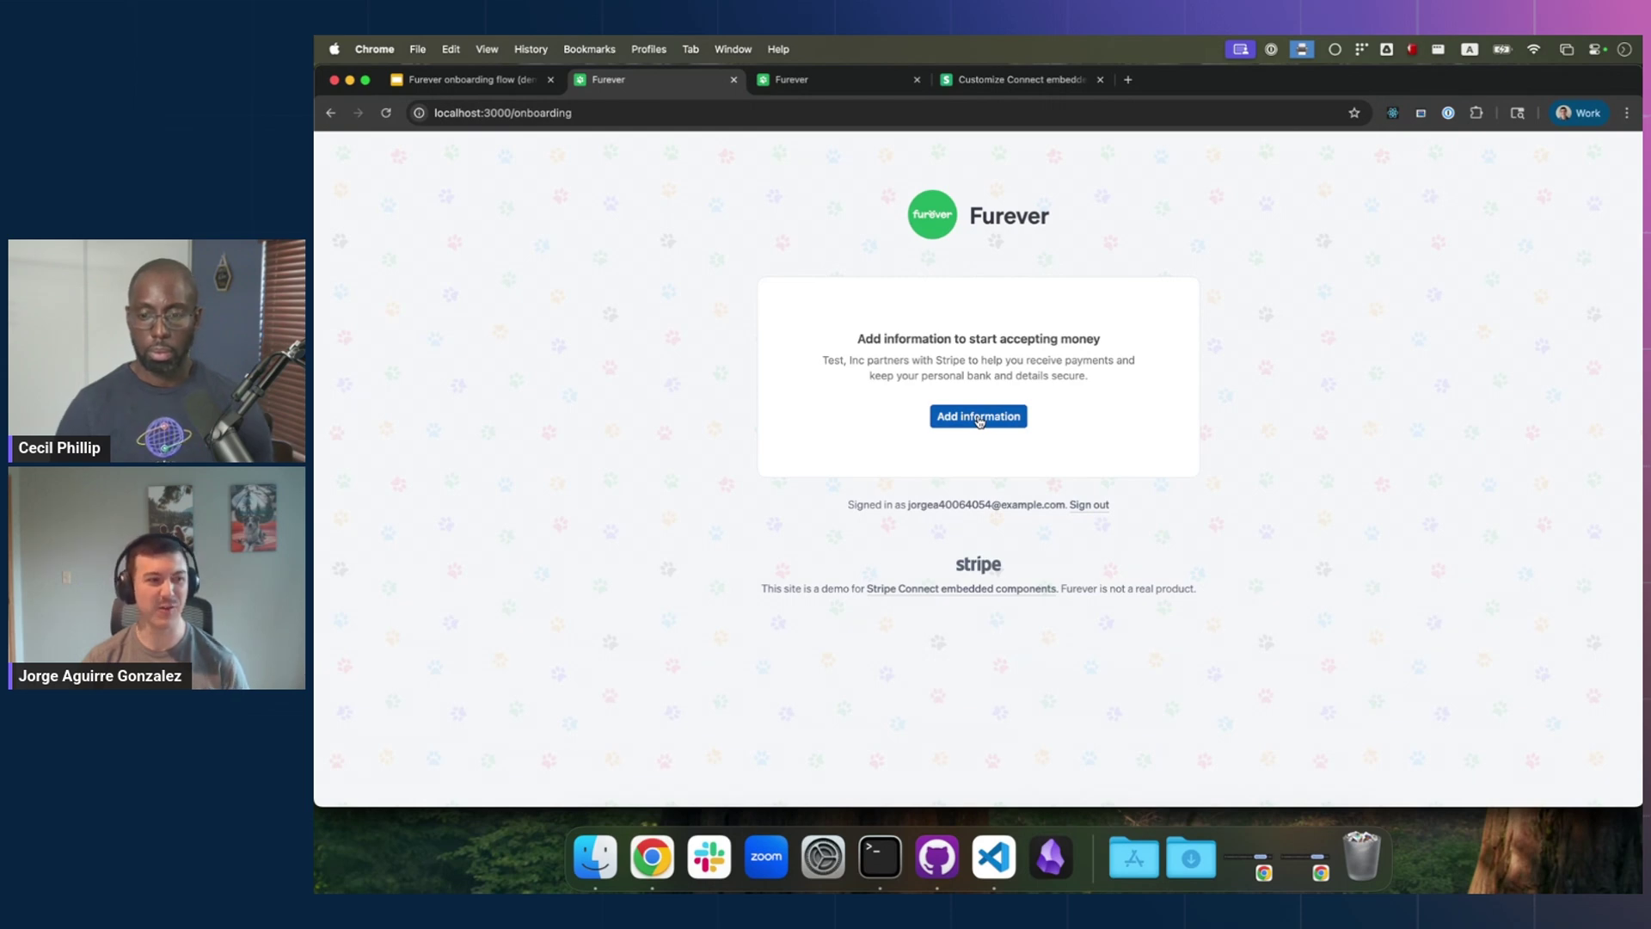
{"action": "left_click", "coordinate": [978, 418]}
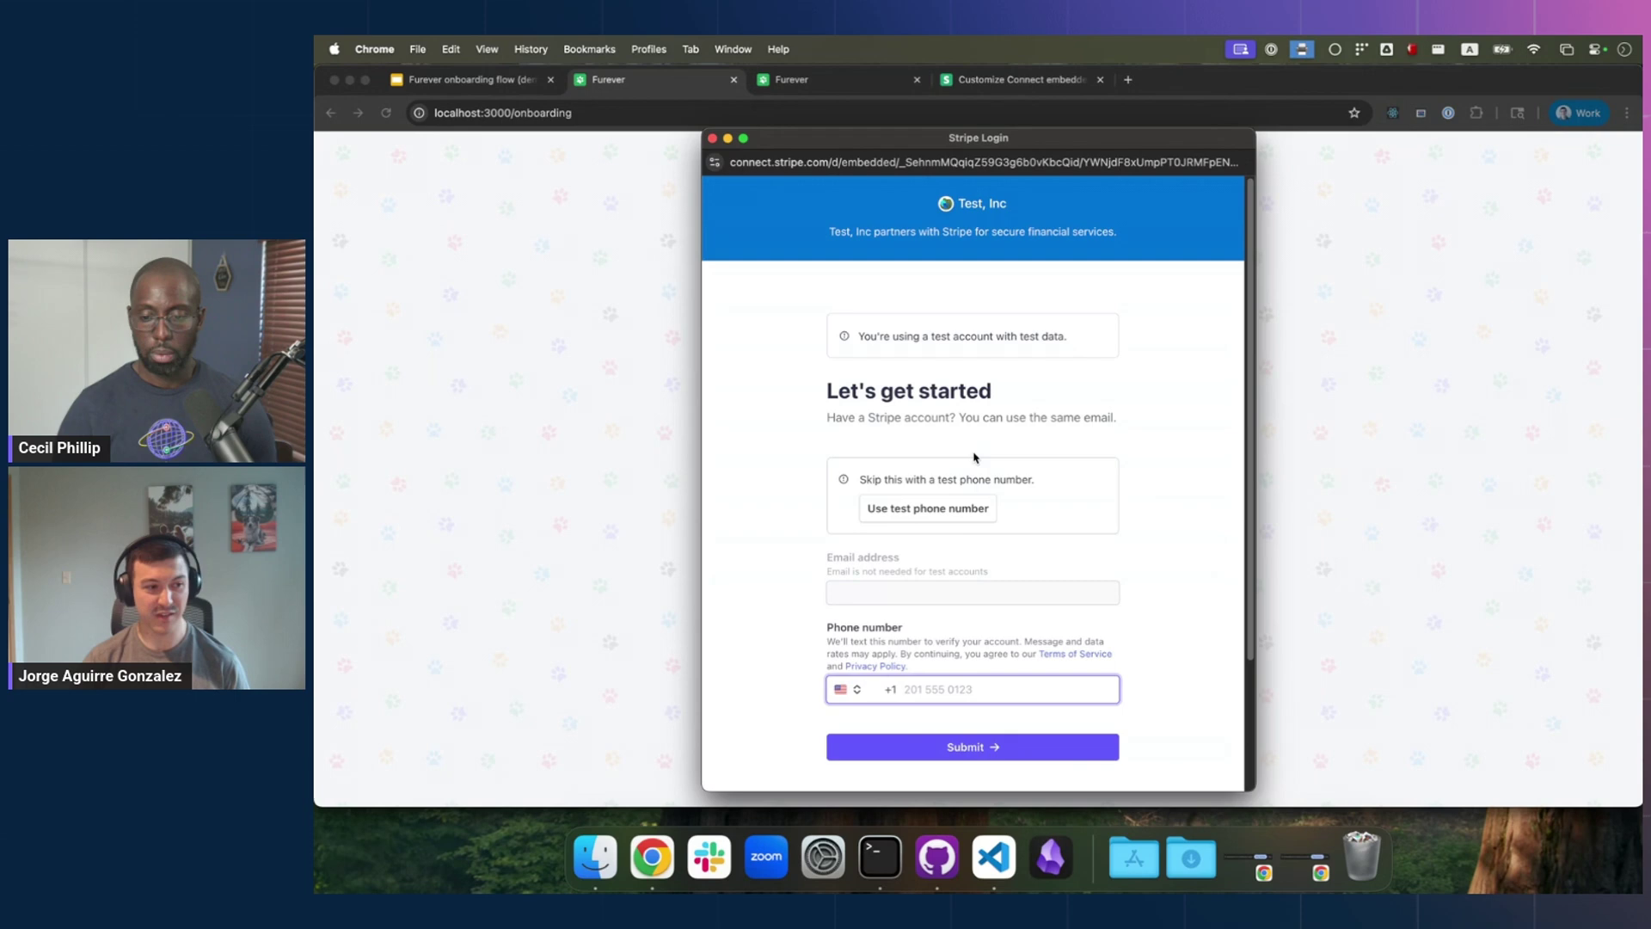
Step: Log in with the test phone number and test code, then look over the personal details form
{"action": "left_click", "coordinate": [951, 509]}
{"action": "left_click", "coordinate": [929, 529]}
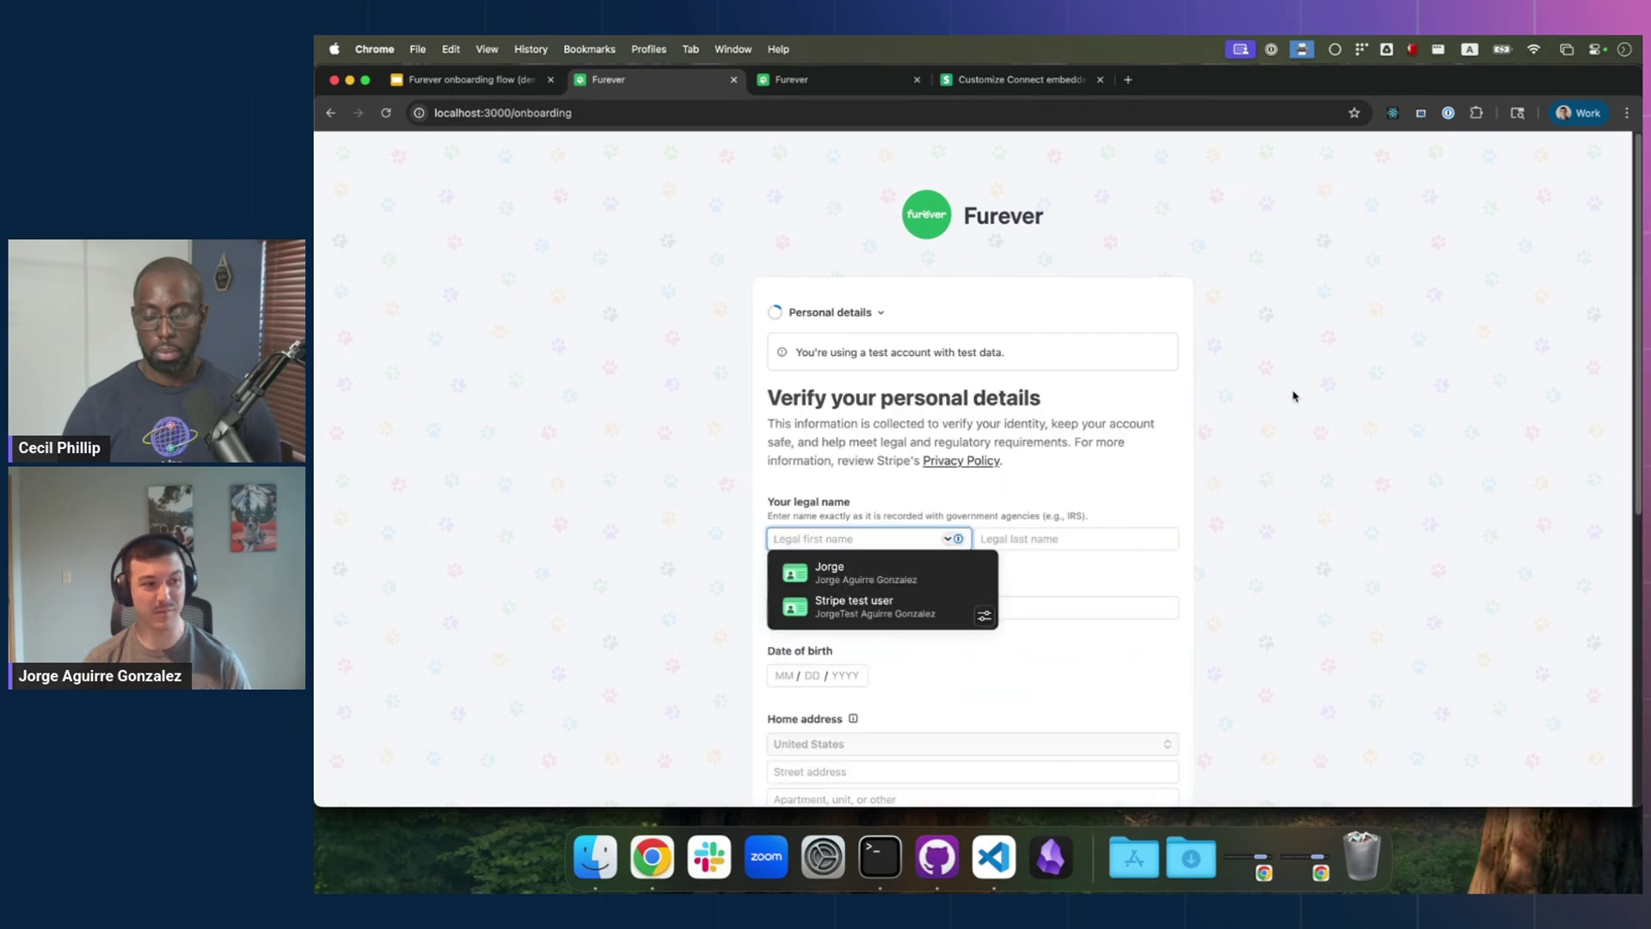
{"action": "left_click", "coordinate": [1289, 394]}
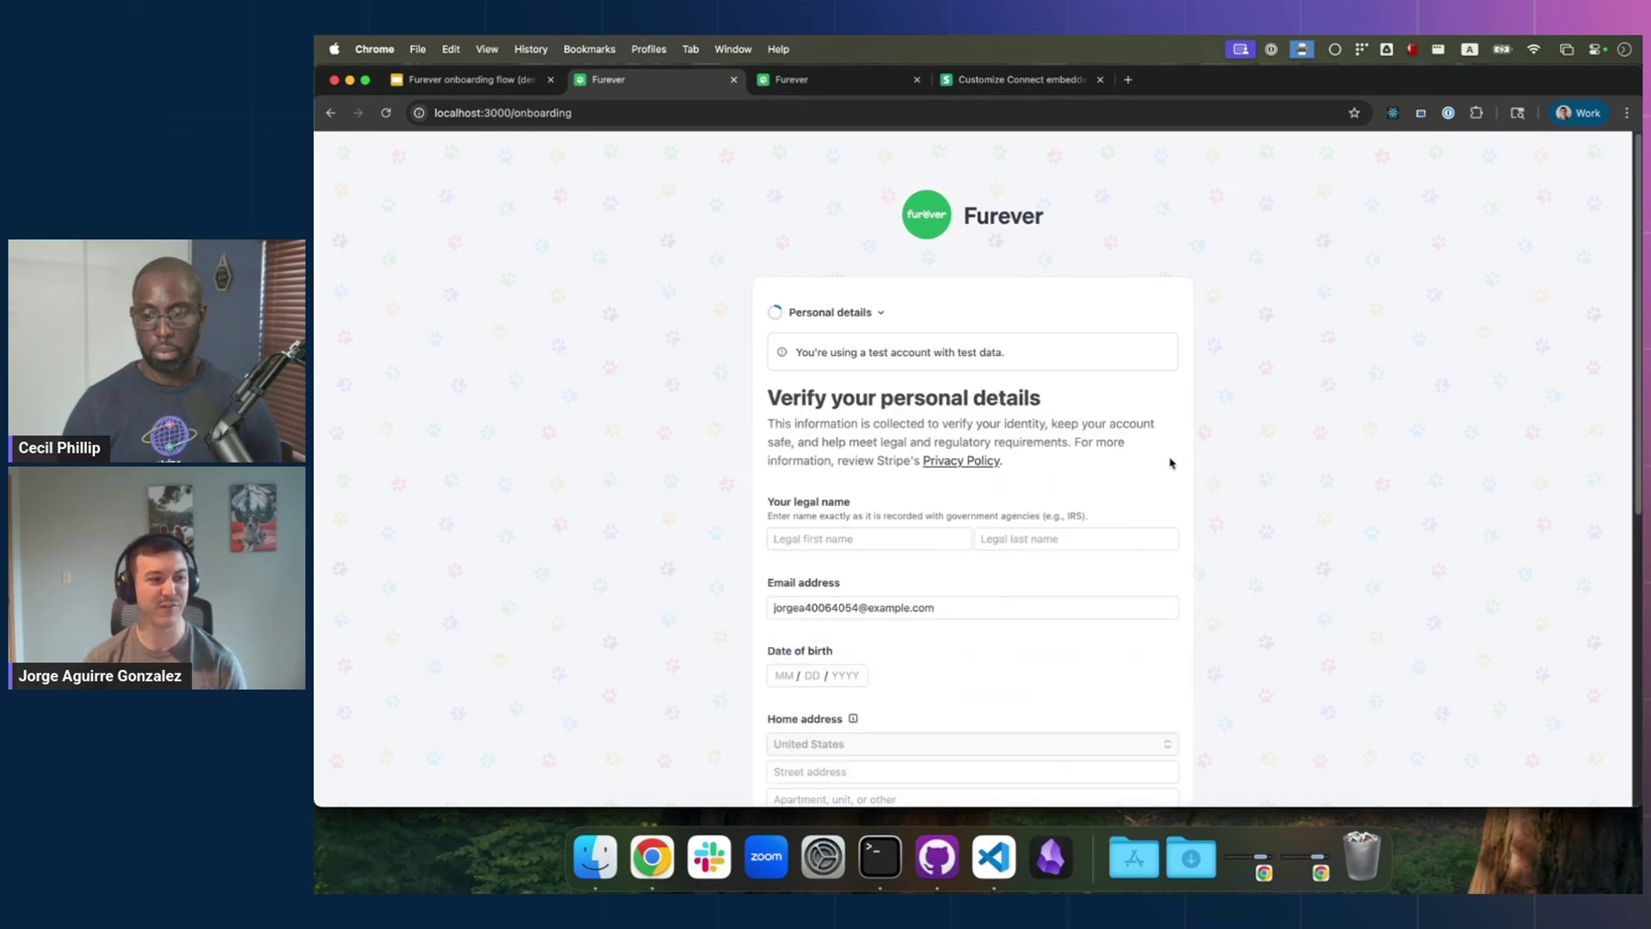
{"action": "scroll", "coordinate": [1170, 463], "scroll_direction": "down", "scroll_amount": 6}
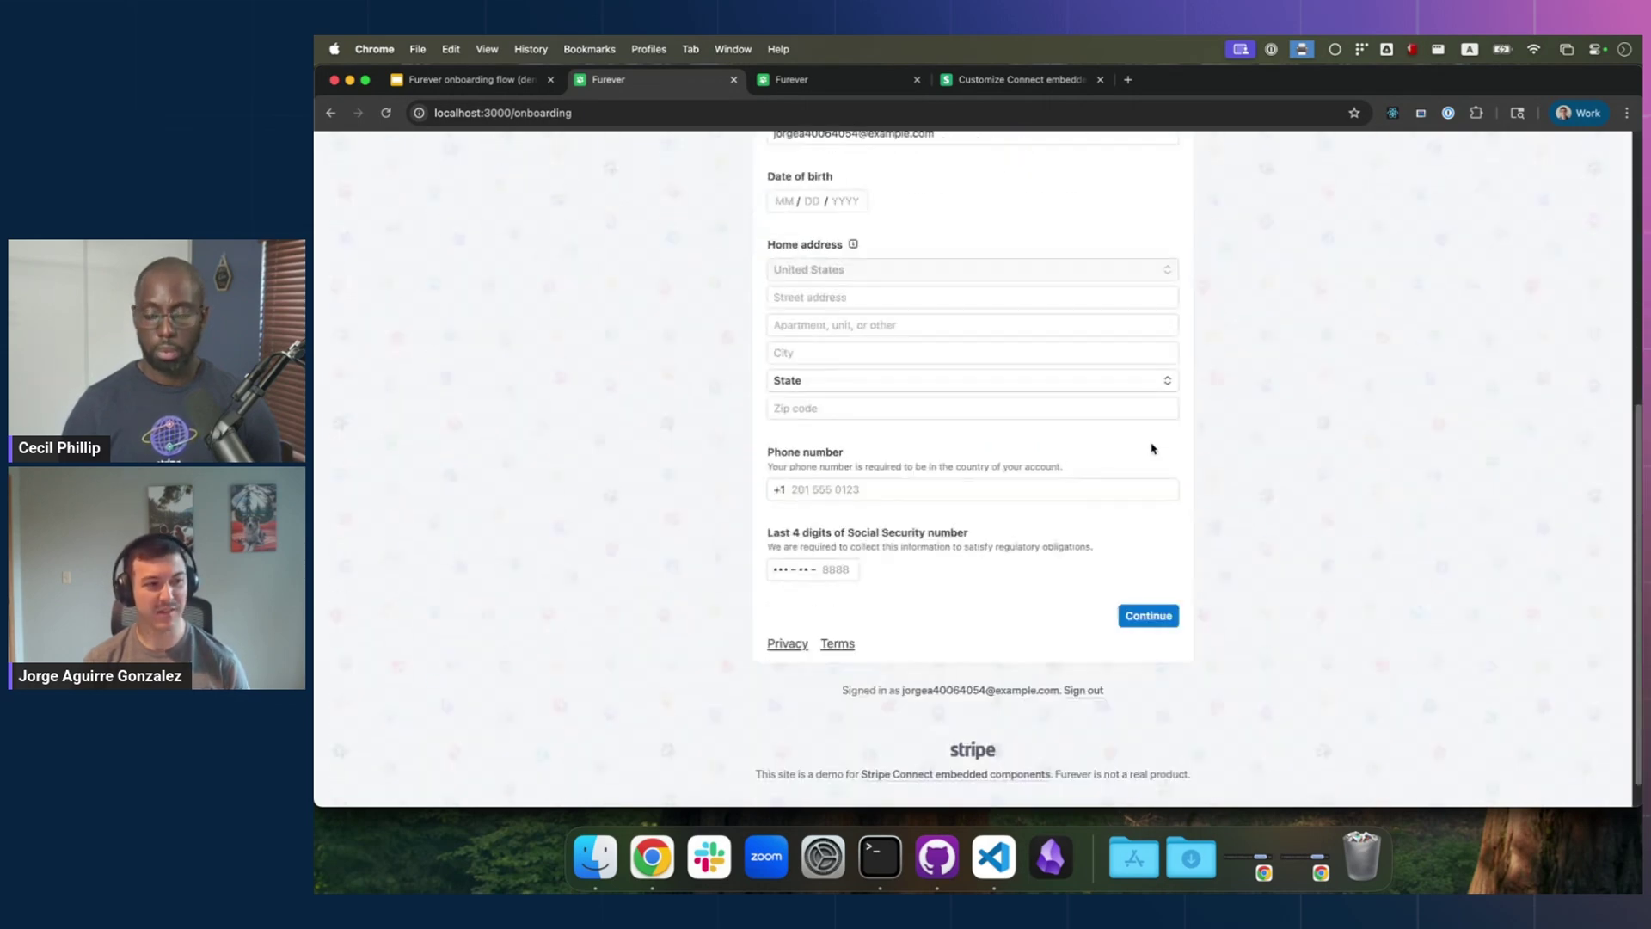
{"action": "scroll", "coordinate": [1153, 448], "scroll_direction": "up", "scroll_amount": 5}
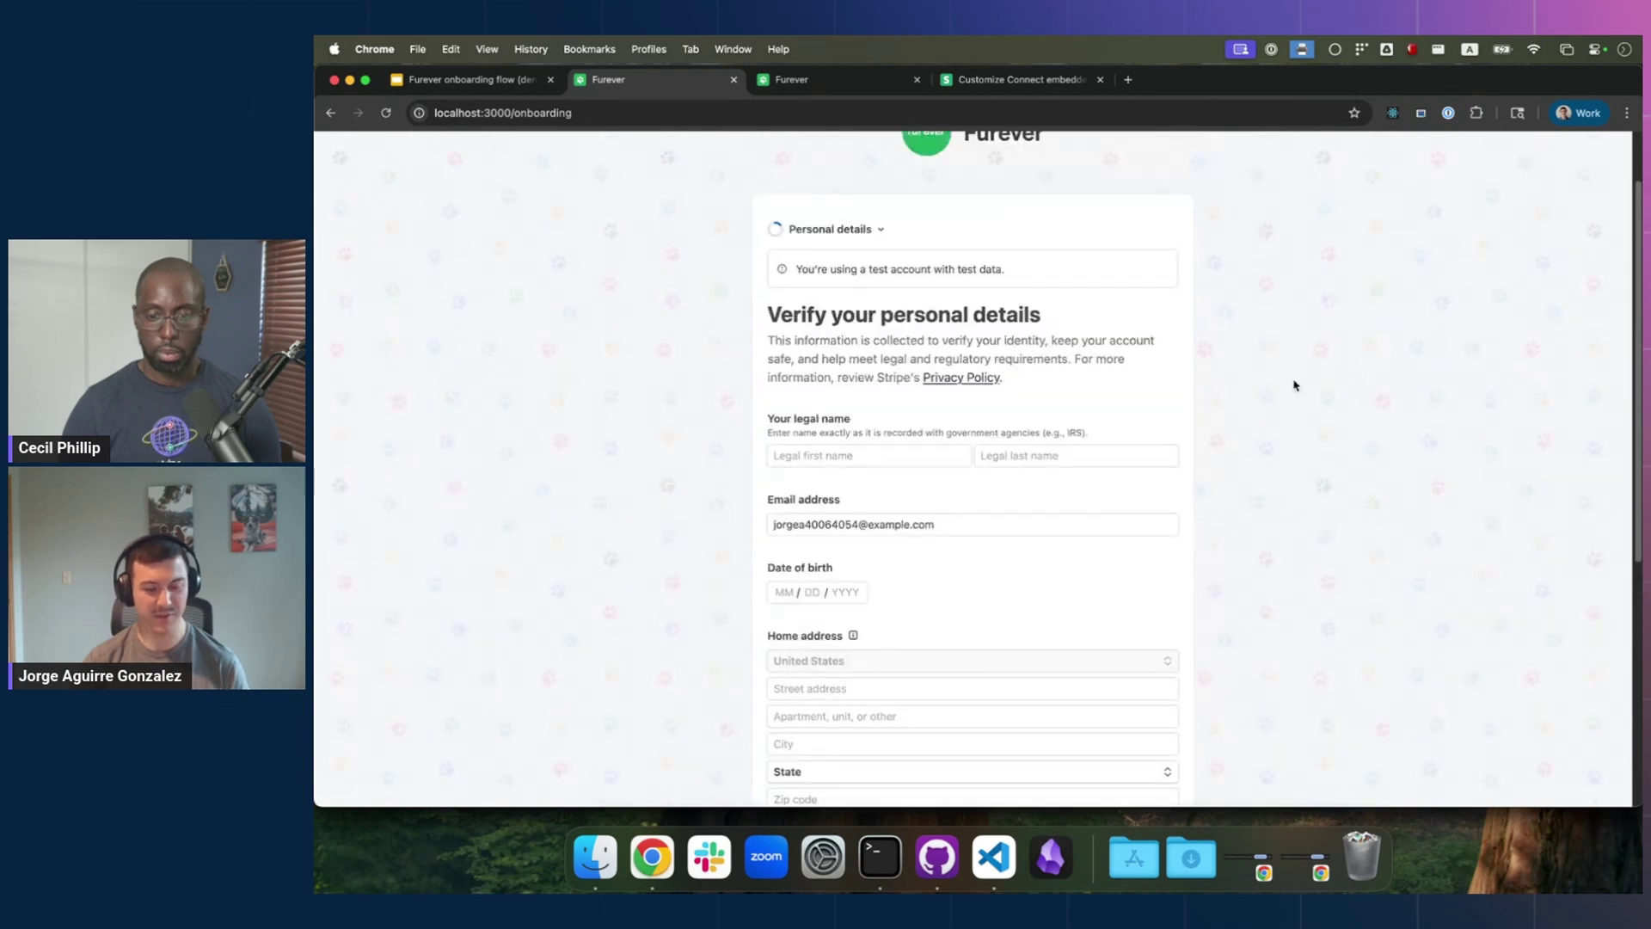
{"action": "key", "text": "super+Tab"}
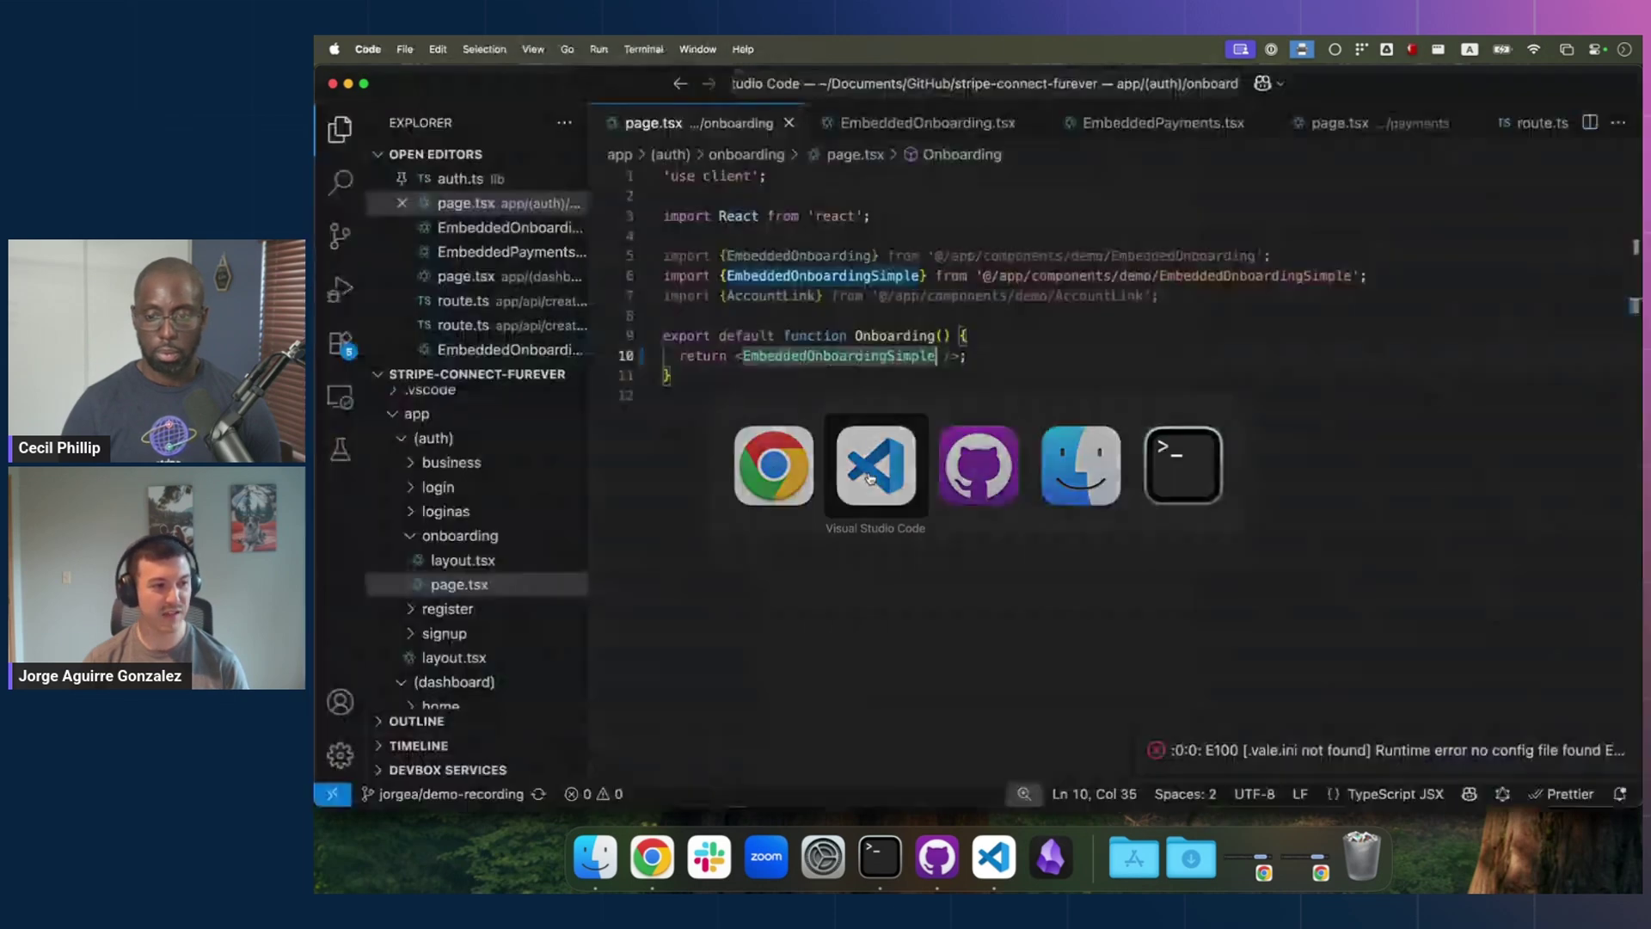
Step: In create_account_session/route.ts, add features: { disable_stripe_user_authentication: true } under account_onboarding and save
{"action": "key", "text": "ctrl+Tab"}
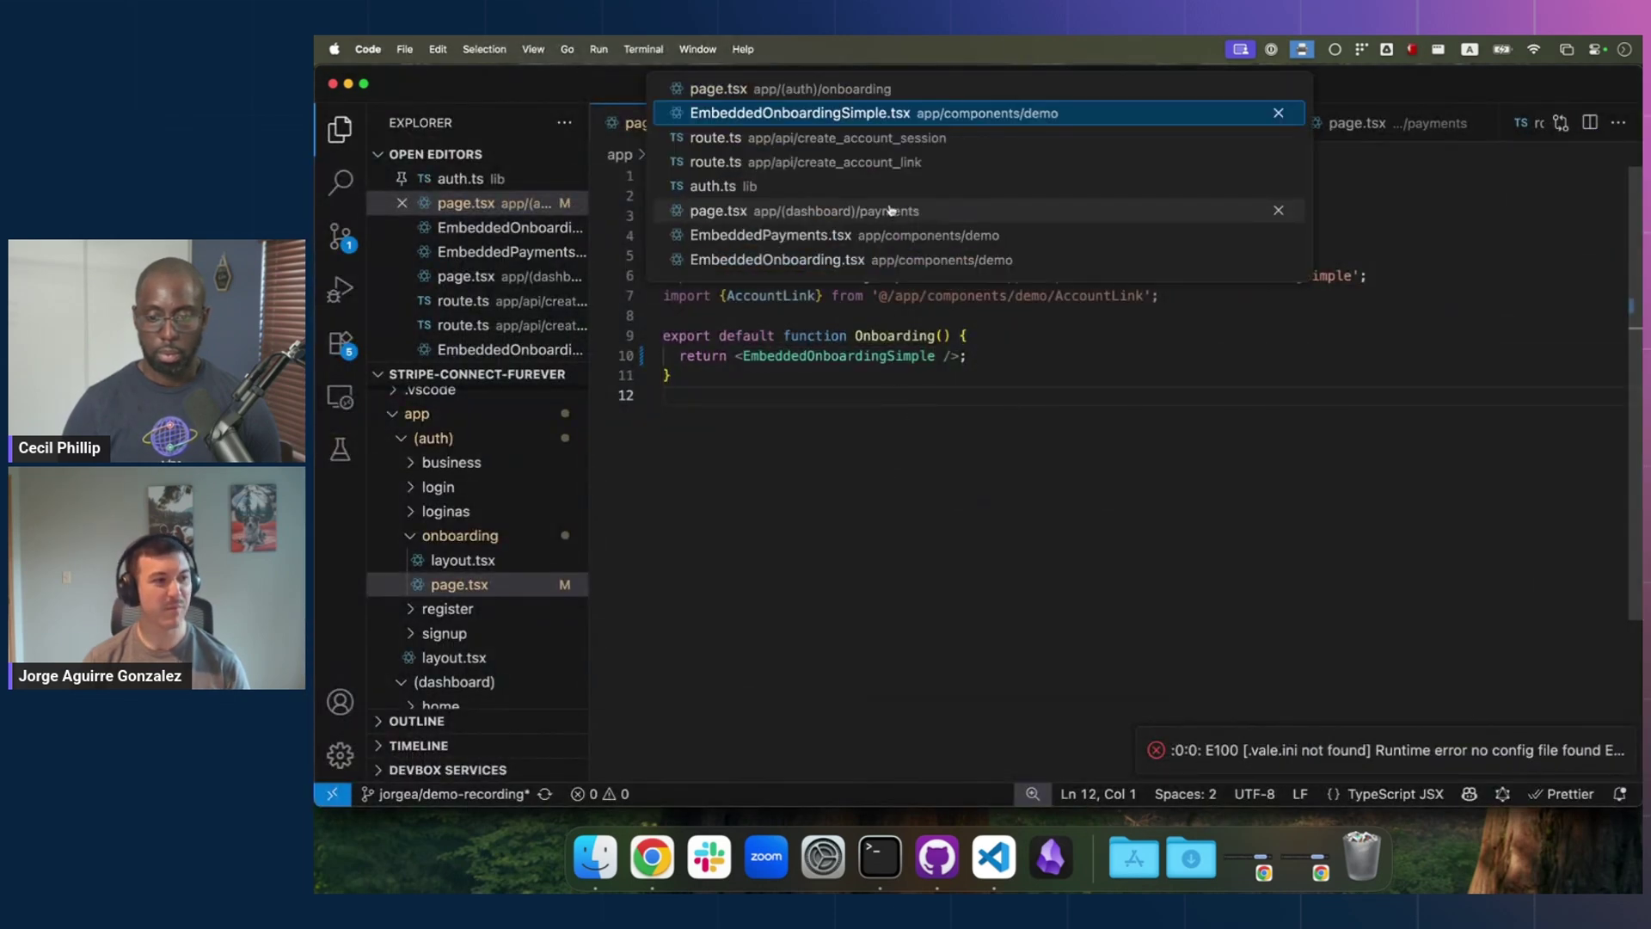
{"action": "left_click", "coordinate": [937, 138]}
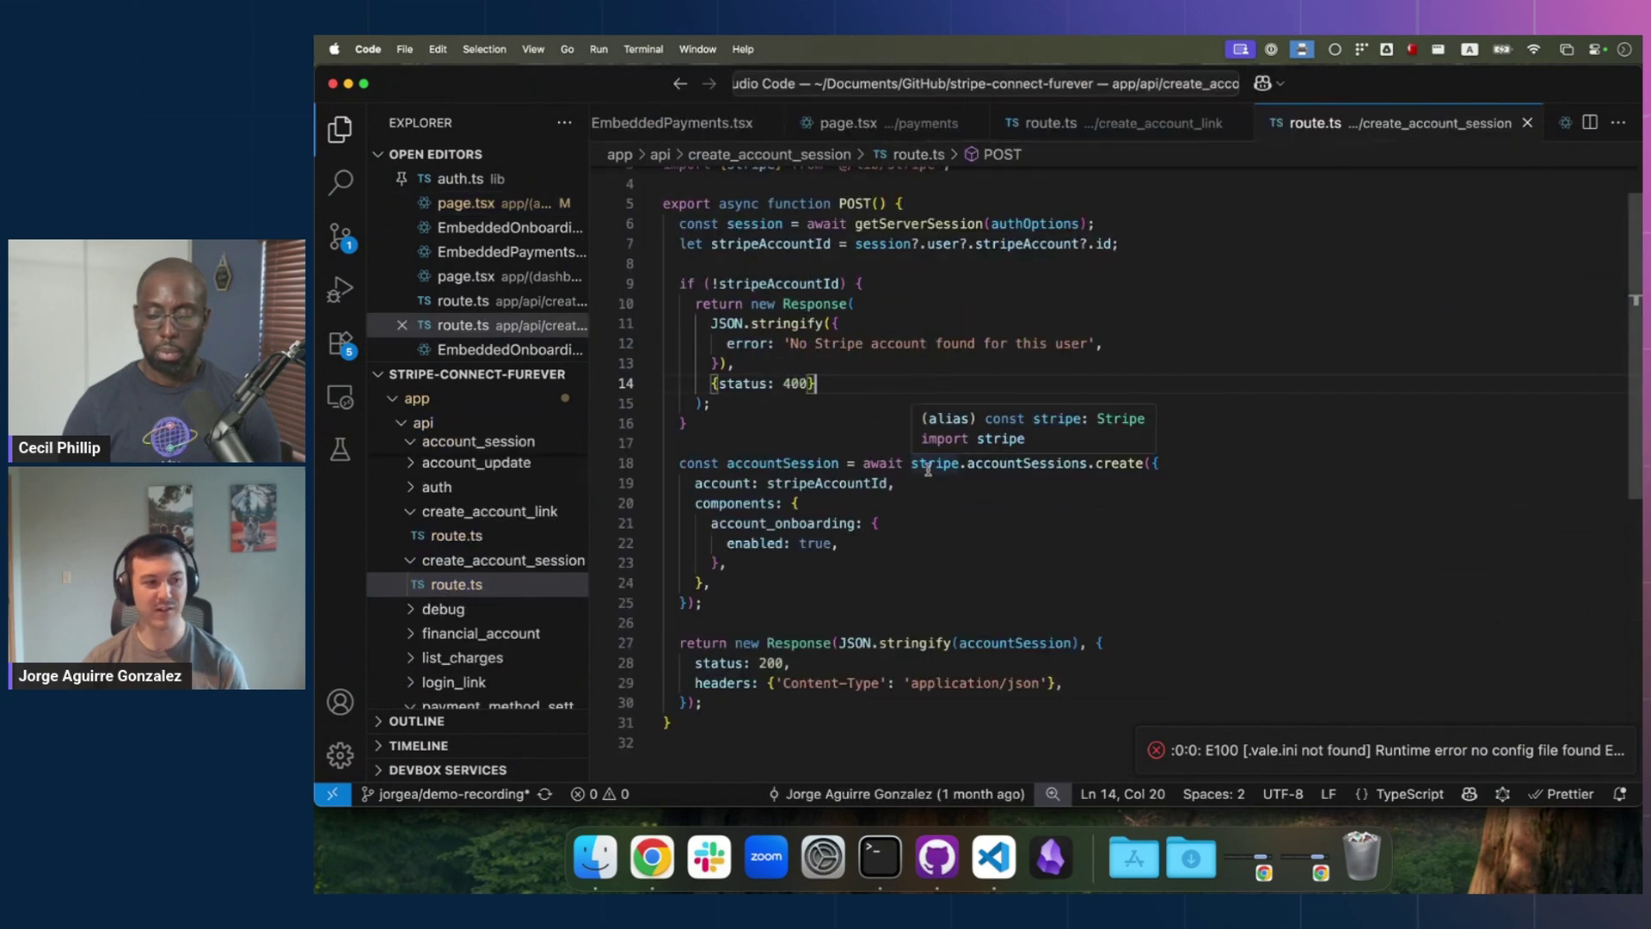
{"action": "left_click", "coordinate": [868, 542]}
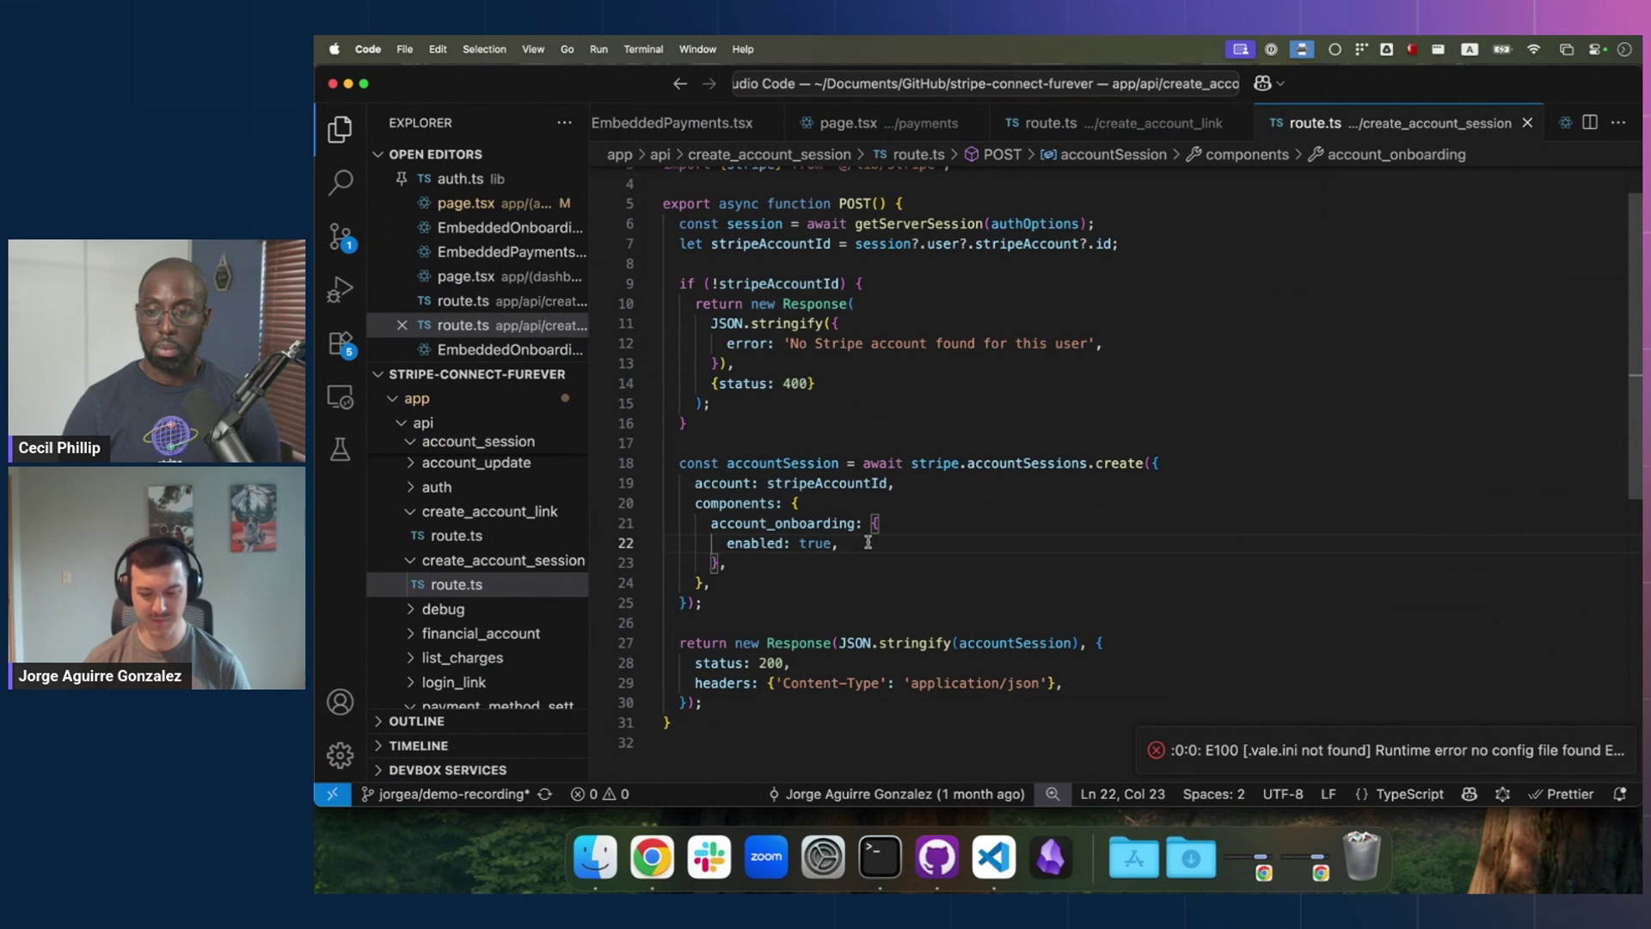
{"action": "key", "text": "Return"}
{"action": "type", "text": "features {"}
{"action": "key", "text": "Tab"}
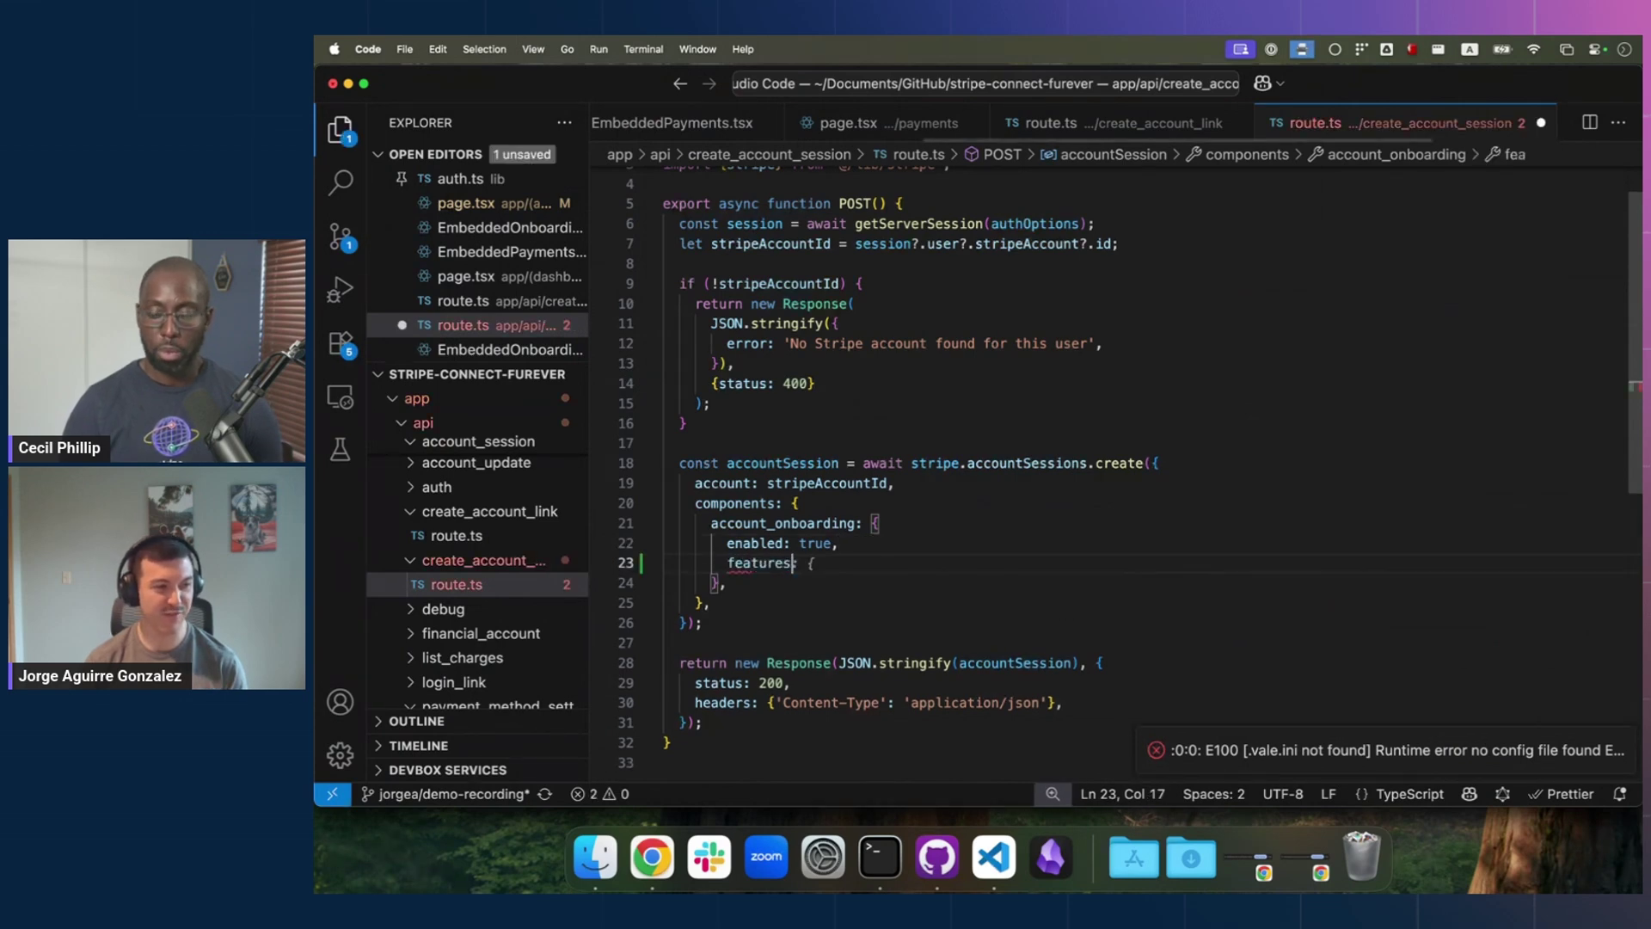
{"action": "key", "text": "Return"}
{"action": "type", "text": "di"}
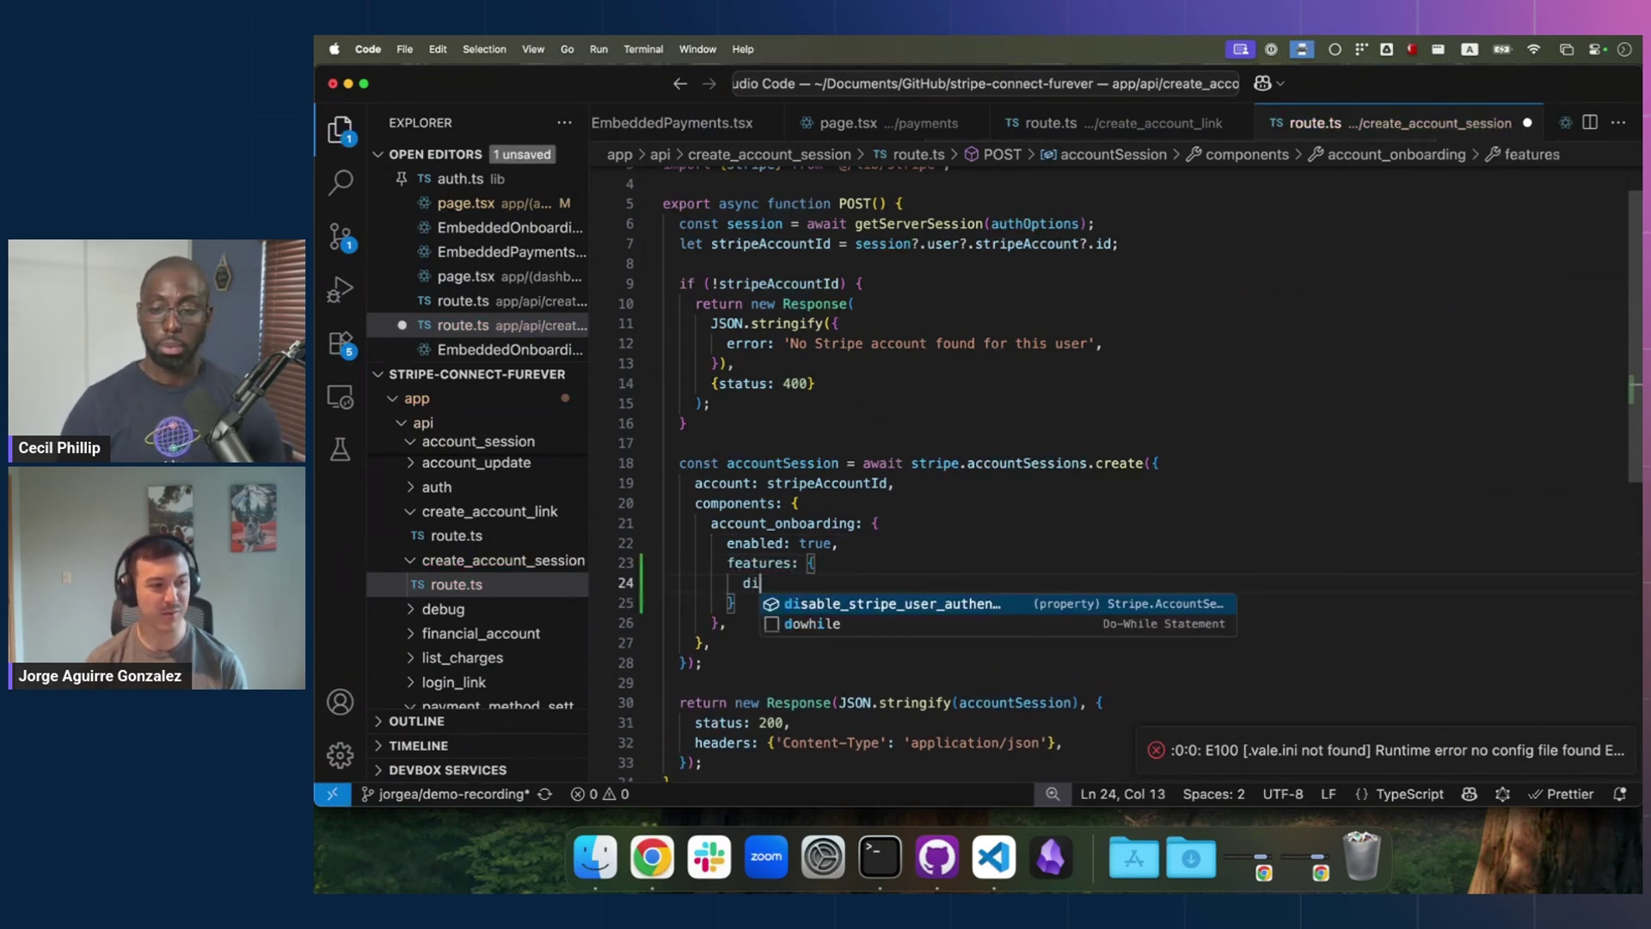
{"action": "key", "text": "Tab"}
{"action": "key", "text": "Tab"}
{"action": "key", "text": "super+s"}
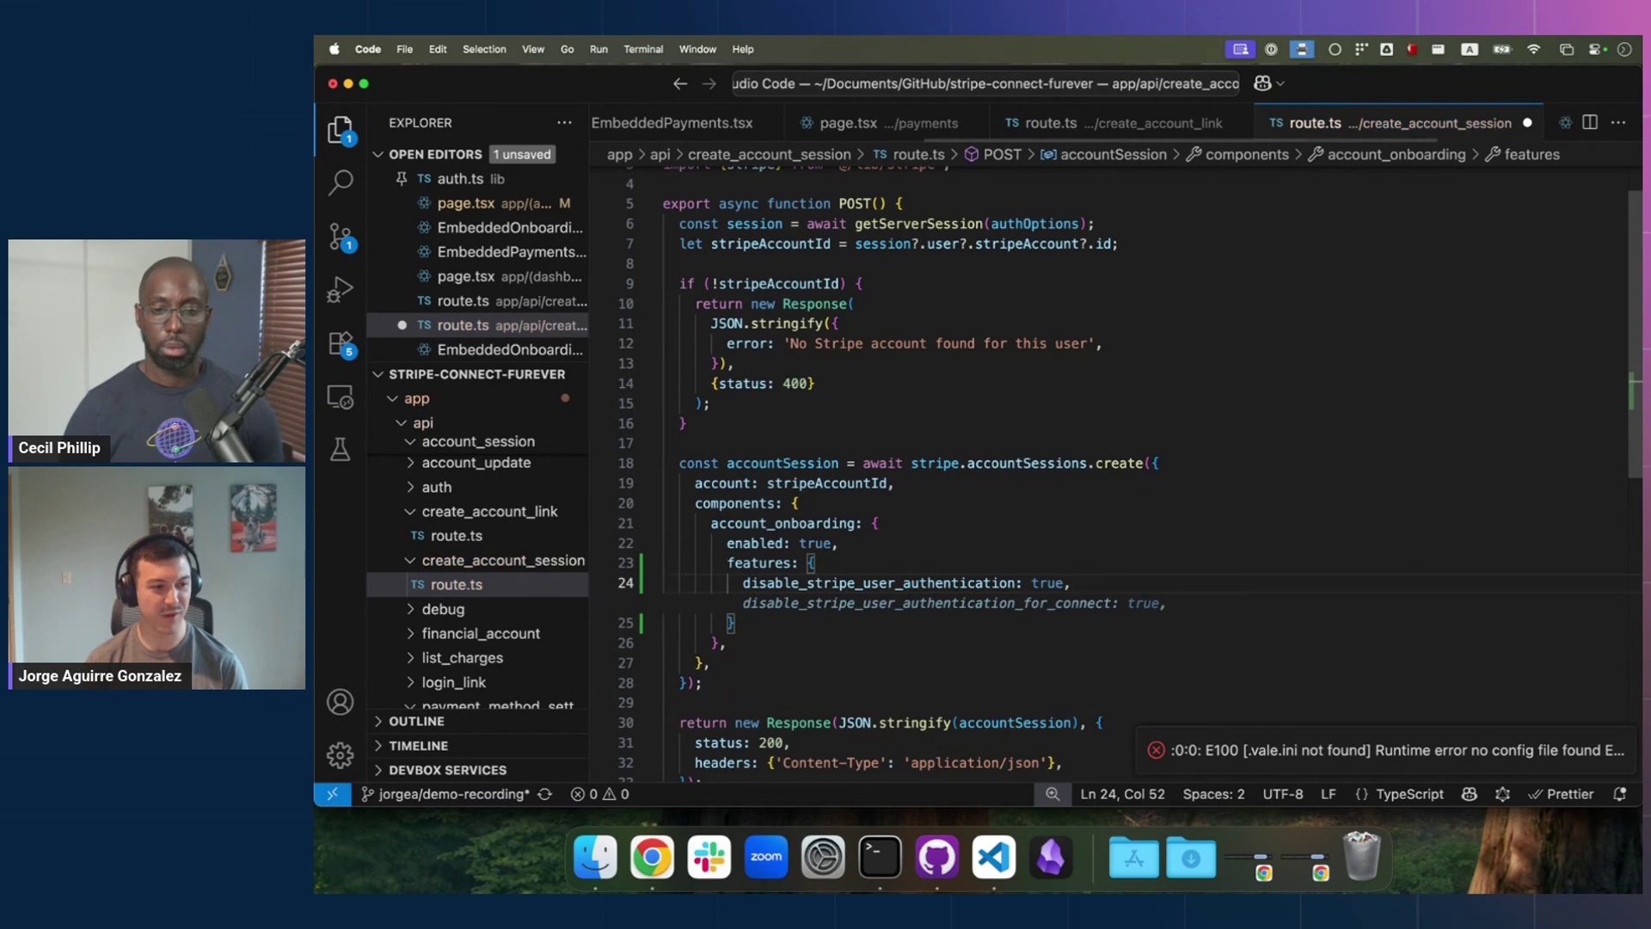
{"action": "left_click", "coordinate": [976, 501]}
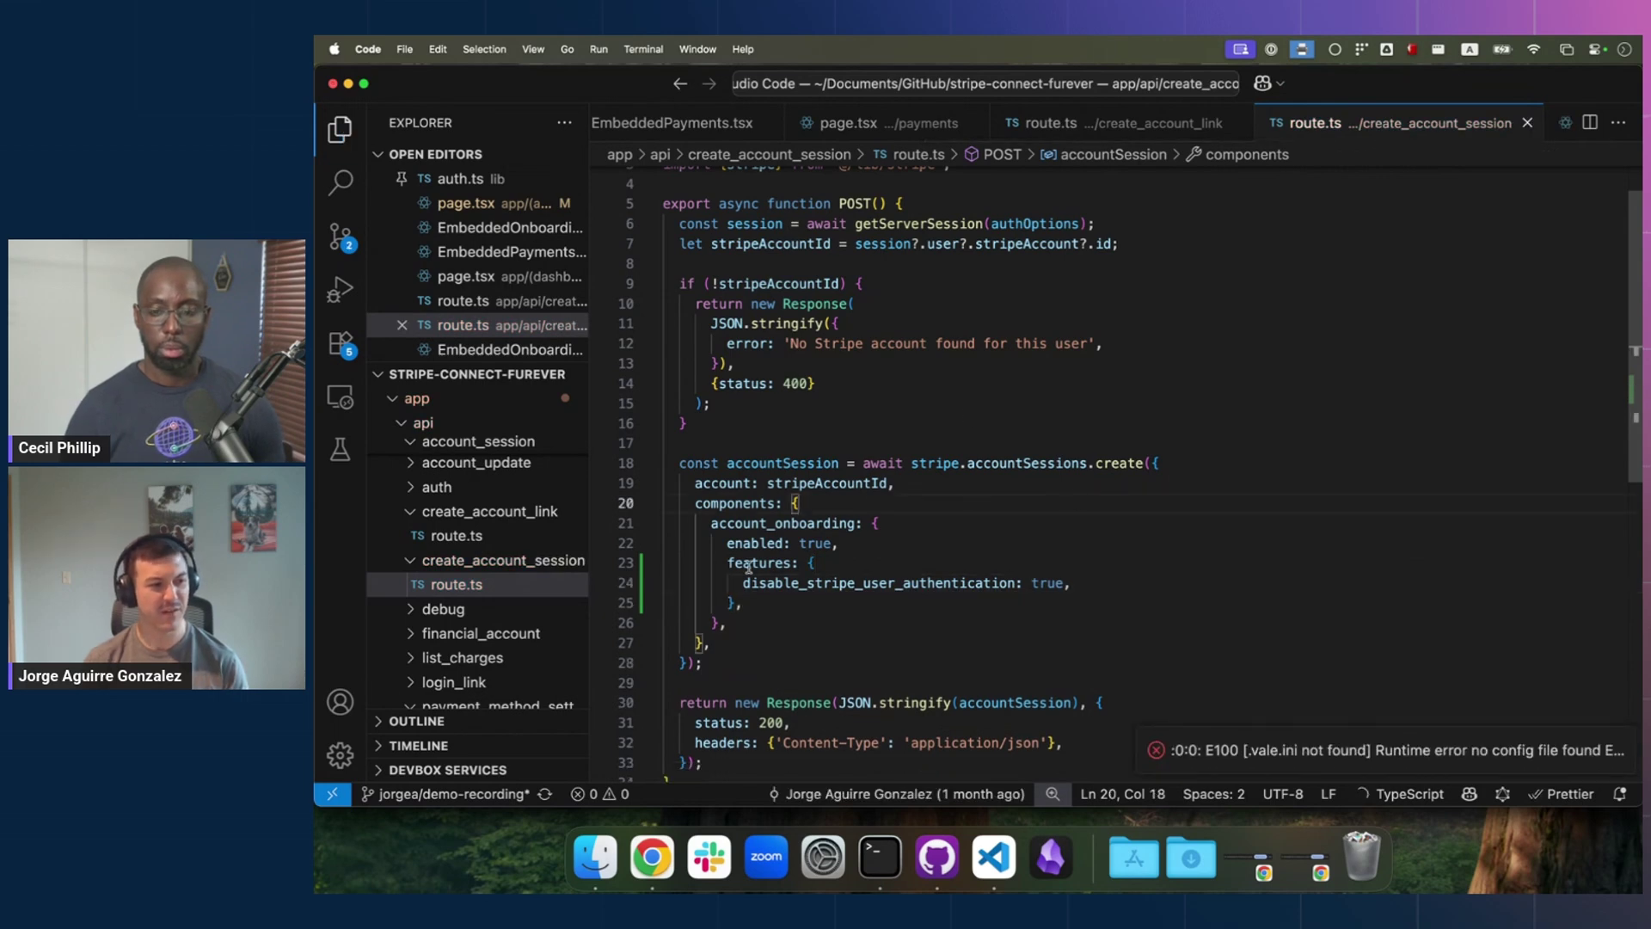
{"action": "key", "text": "super+Tab"}
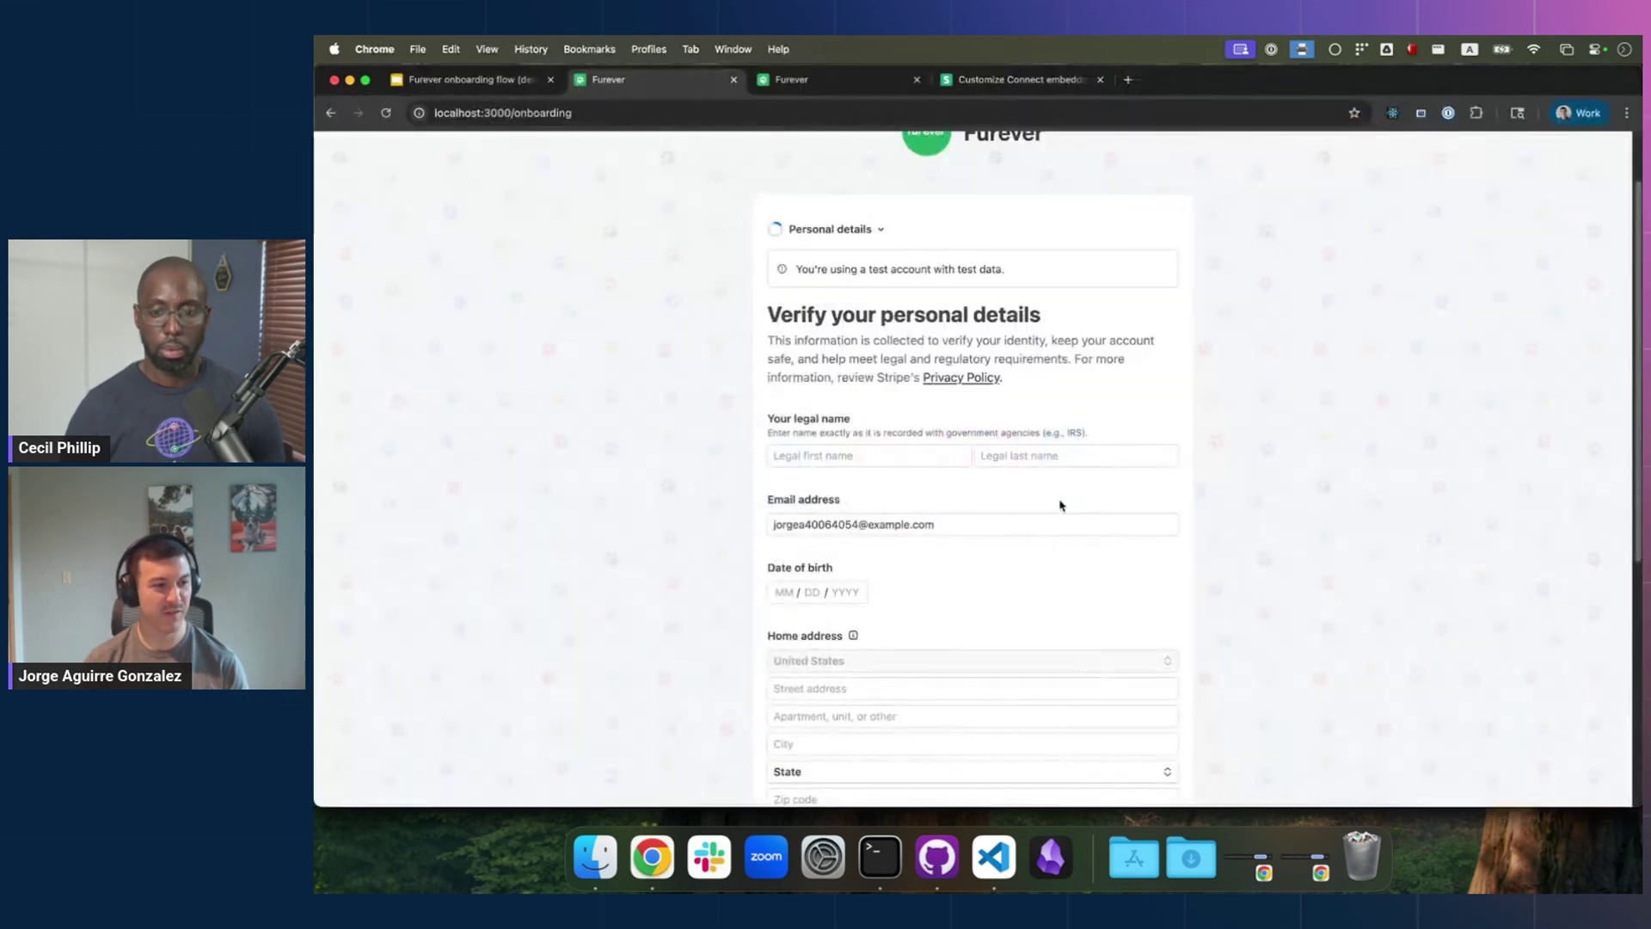
Step: Sign out and create another test account, accepting the default business details
{"action": "scroll", "coordinate": [1060, 505], "scroll_direction": "down", "scroll_amount": 5}
{"action": "left_click", "coordinate": [1074, 659]}
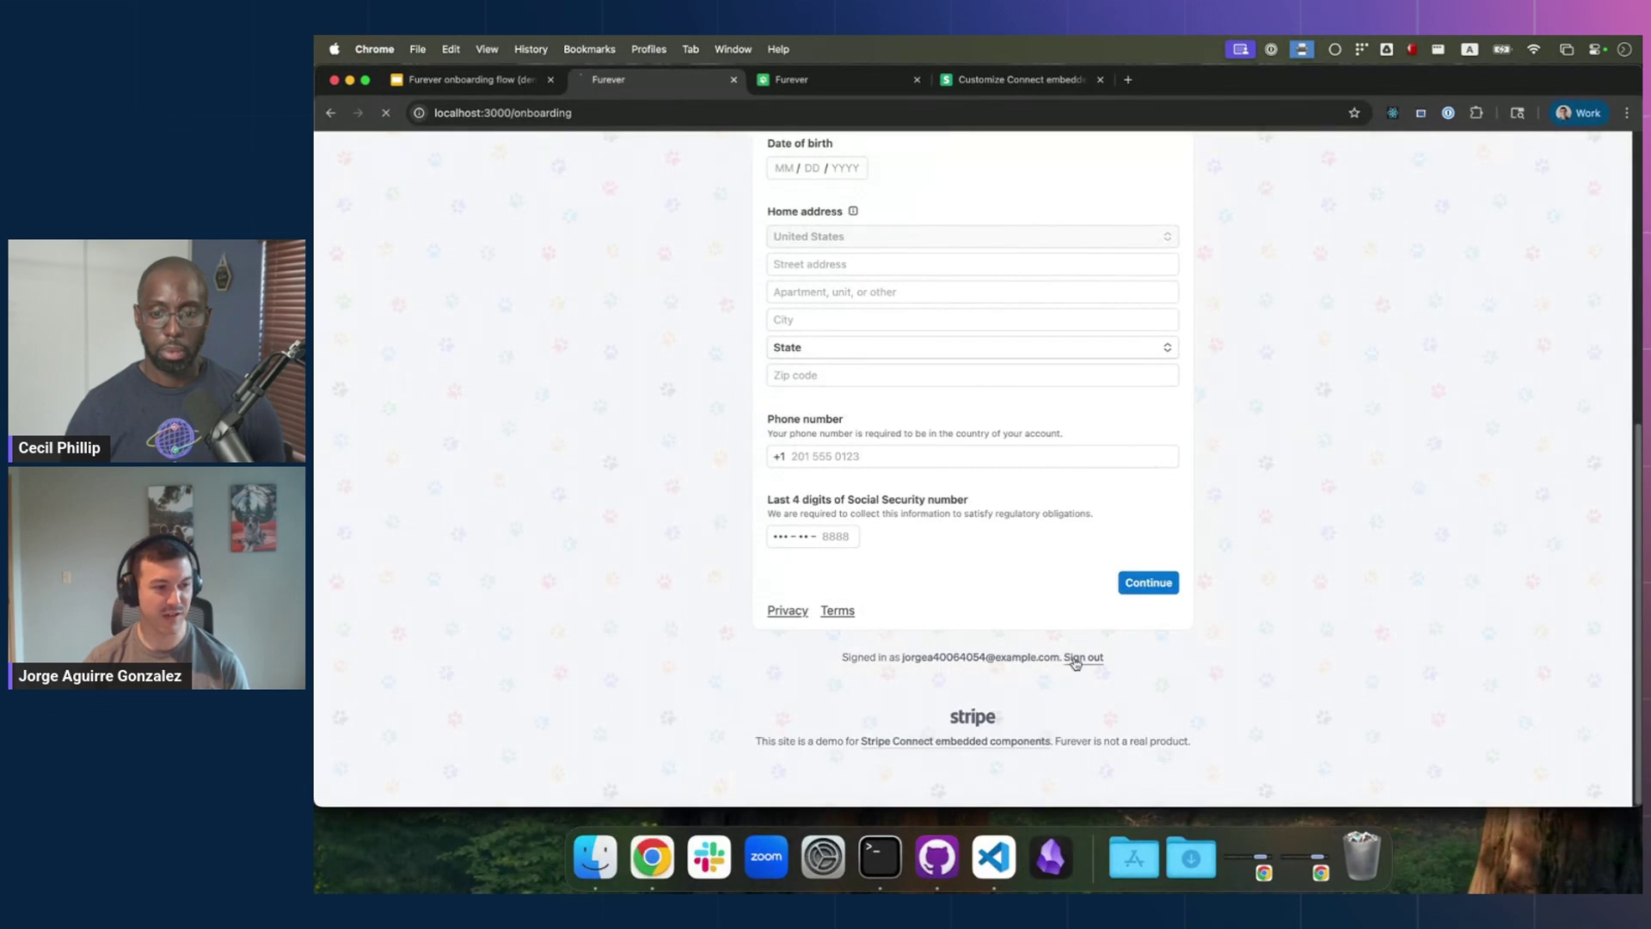
{"action": "left_click", "coordinate": [998, 462]}
{"action": "left_click", "coordinate": [1034, 491]}
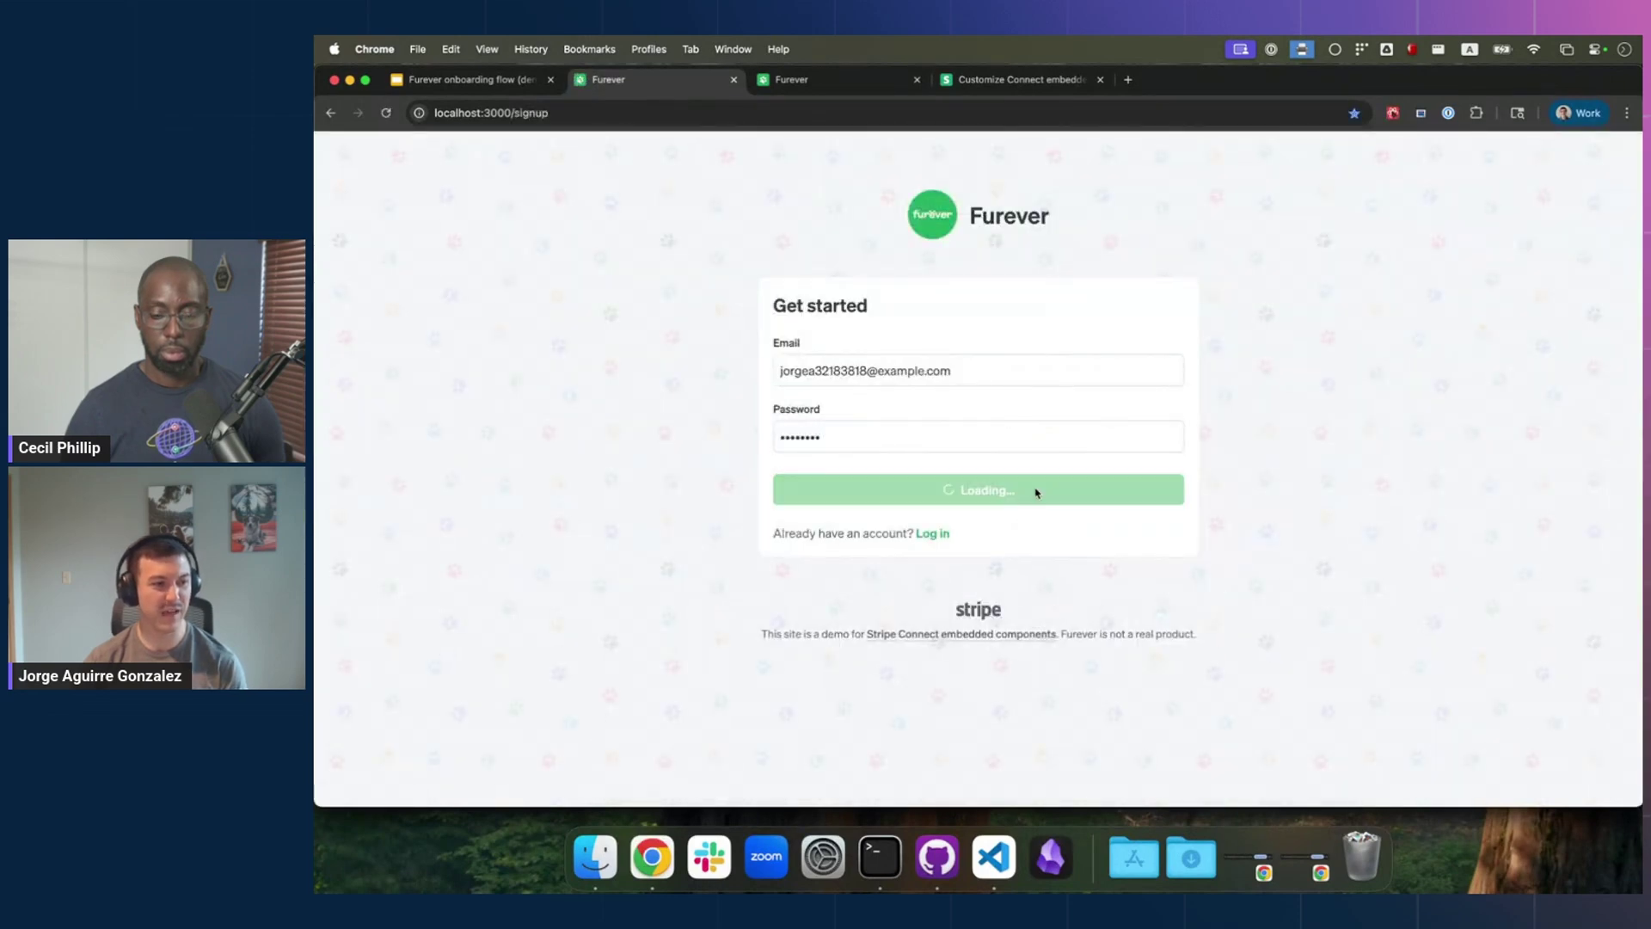
{"action": "left_click", "coordinate": [1004, 603]}
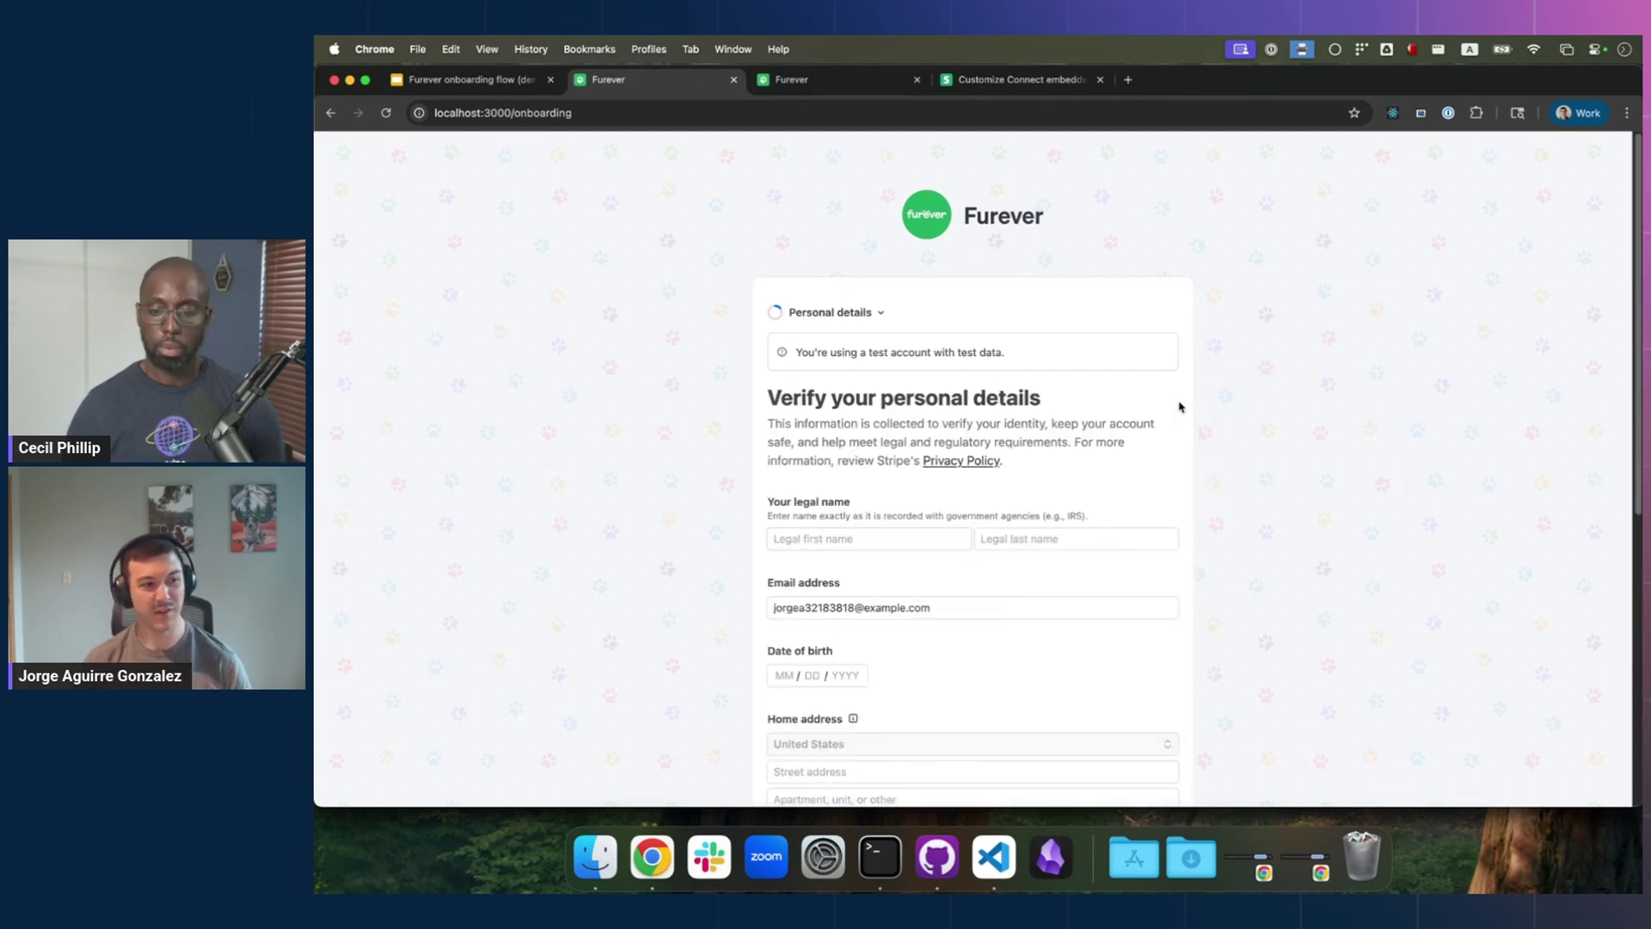
Step: Check the onboarding steps list and personal details form, now without a Stripe login step
{"action": "left_click", "coordinate": [821, 312]}
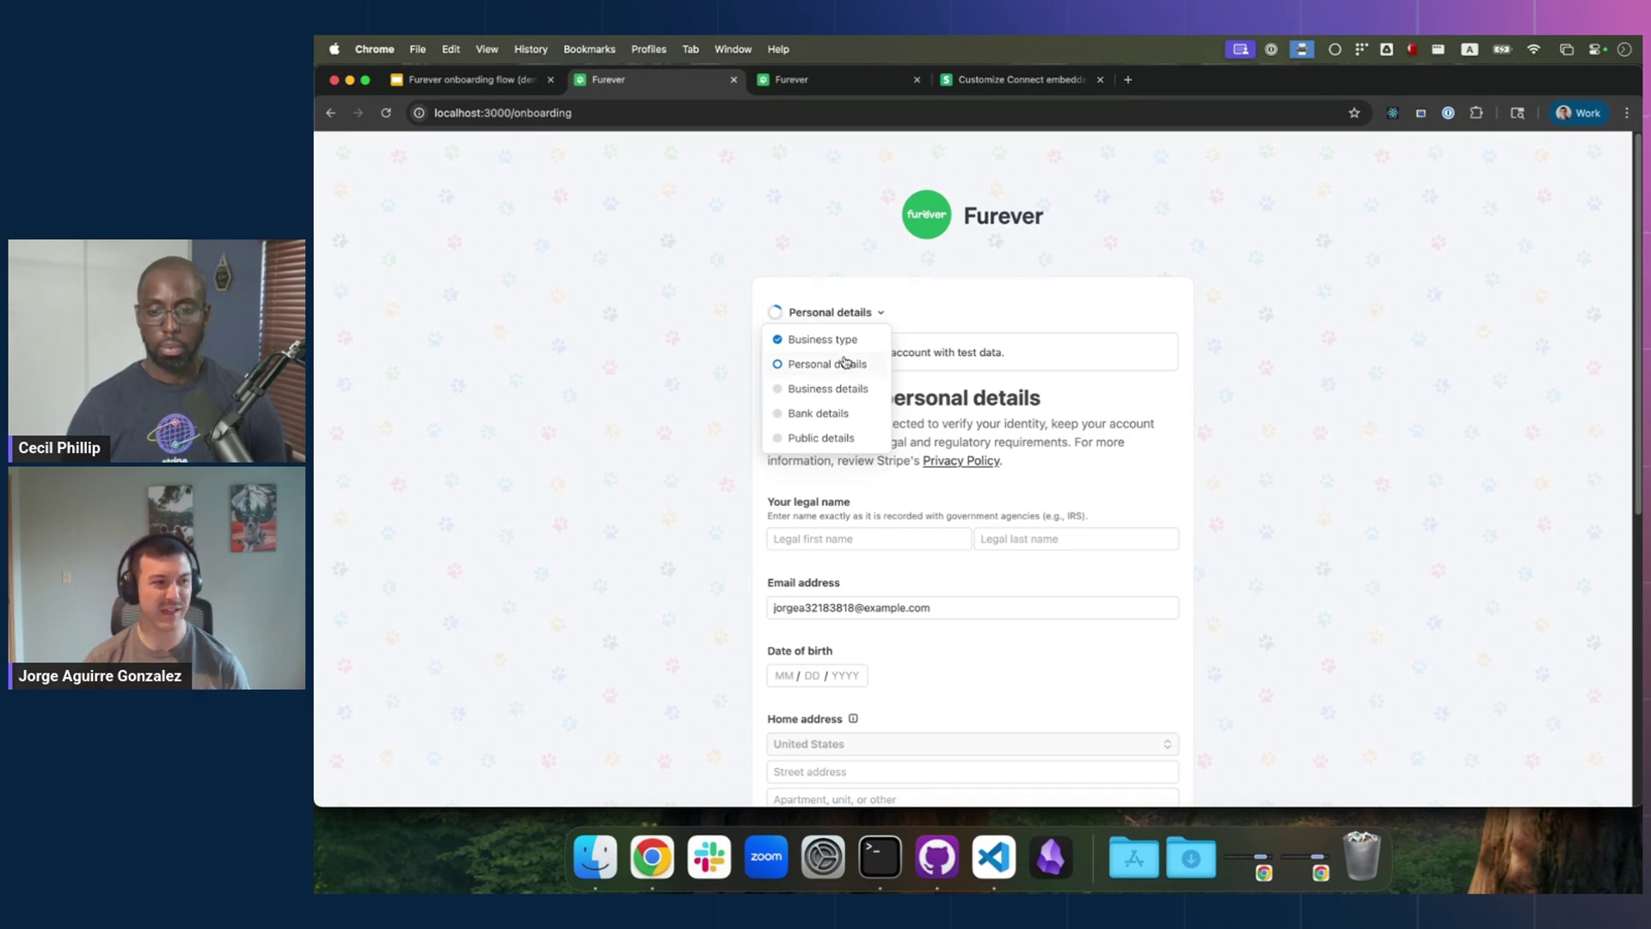
{"action": "left_click", "coordinate": [659, 413]}
{"action": "scroll", "coordinate": [949, 445], "scroll_direction": "down", "scroll_amount": 1}
{"action": "scroll", "coordinate": [949, 444], "scroll_direction": "down", "scroll_amount": 6}
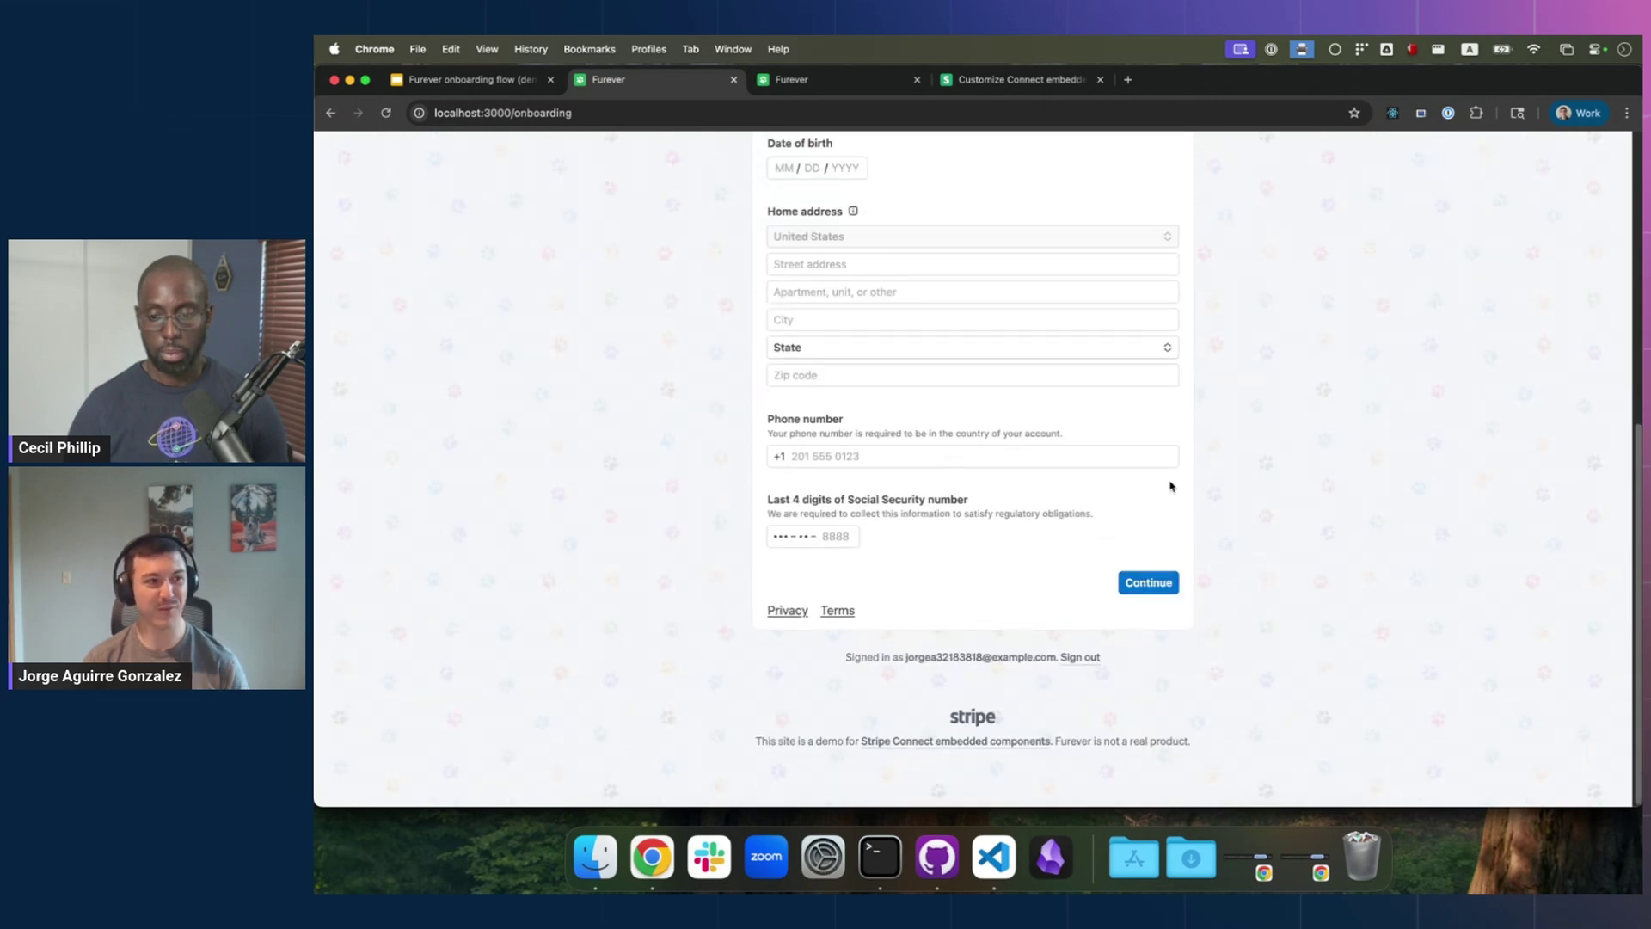
{"action": "scroll", "coordinate": [1053, 258], "scroll_direction": "up", "scroll_amount": 8}
{"action": "left_click", "coordinate": [1015, 79]}
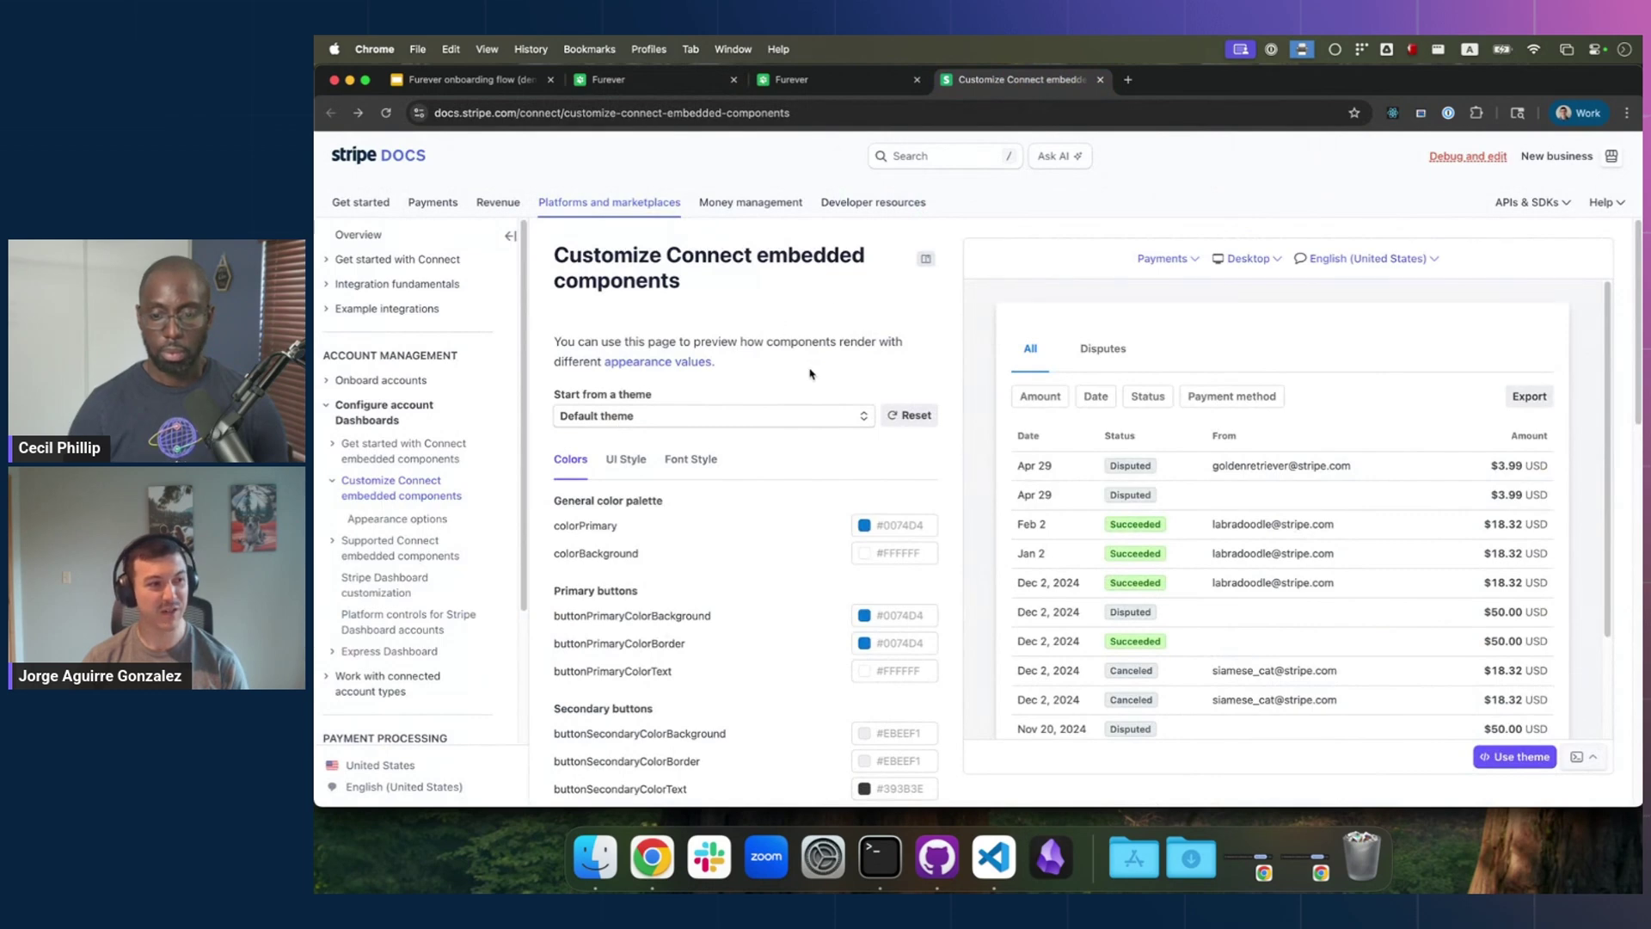
Step: Apply the Retro starter theme to the preview and view its connect.js appearance code
{"action": "left_click", "coordinate": [757, 415]}
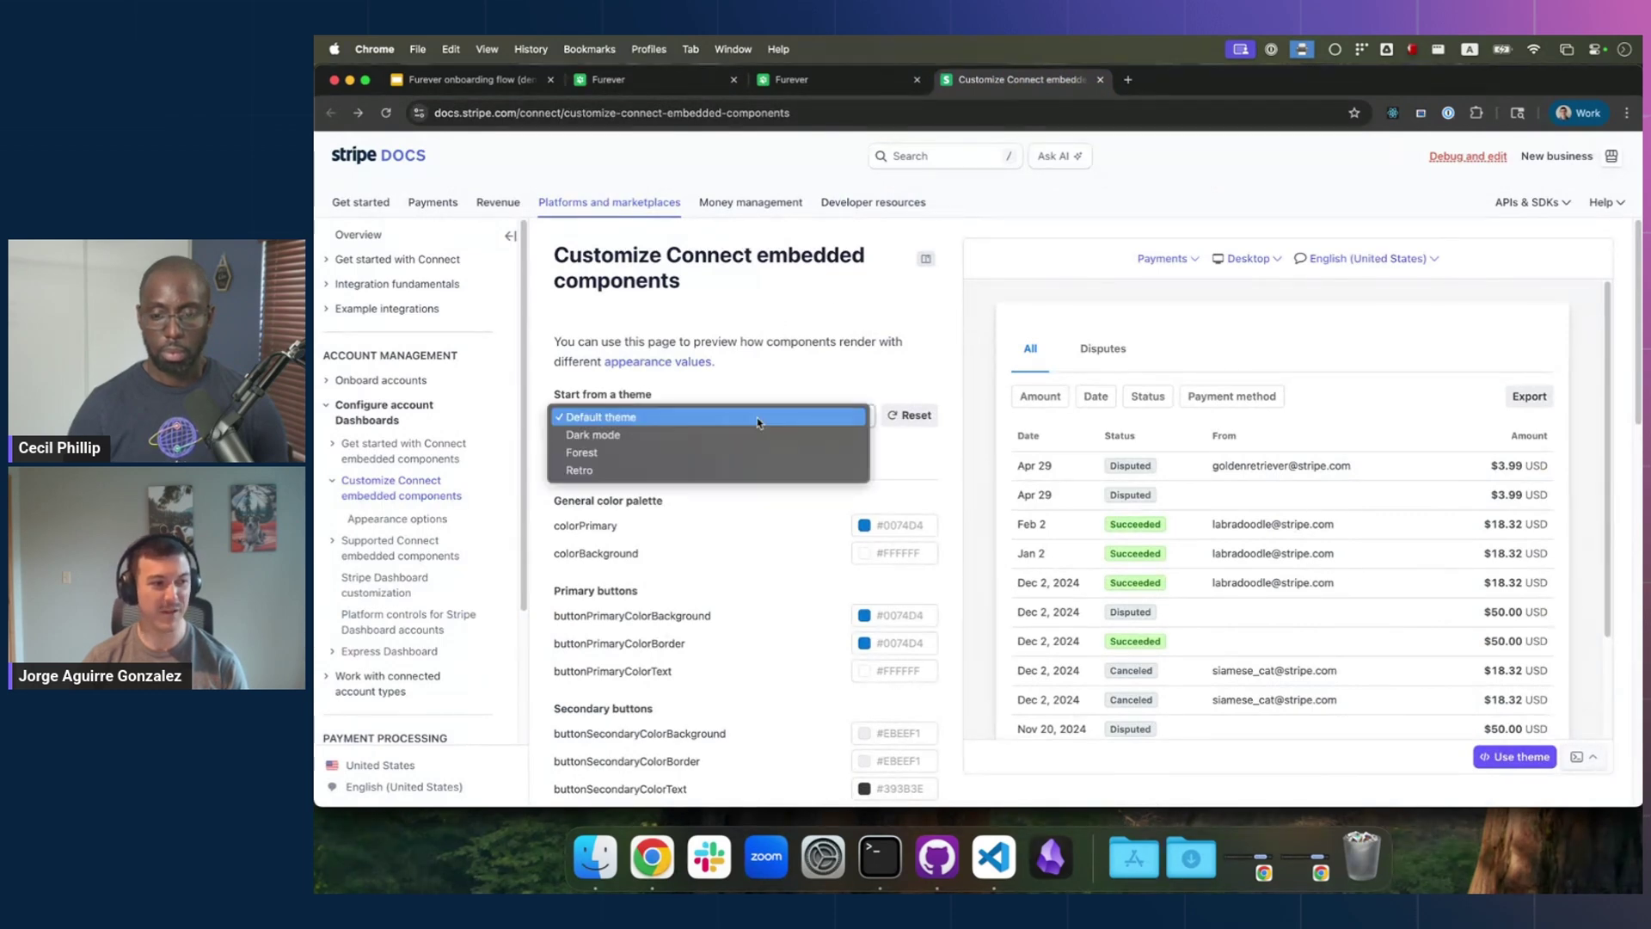
{"action": "left_click", "coordinate": [704, 471]}
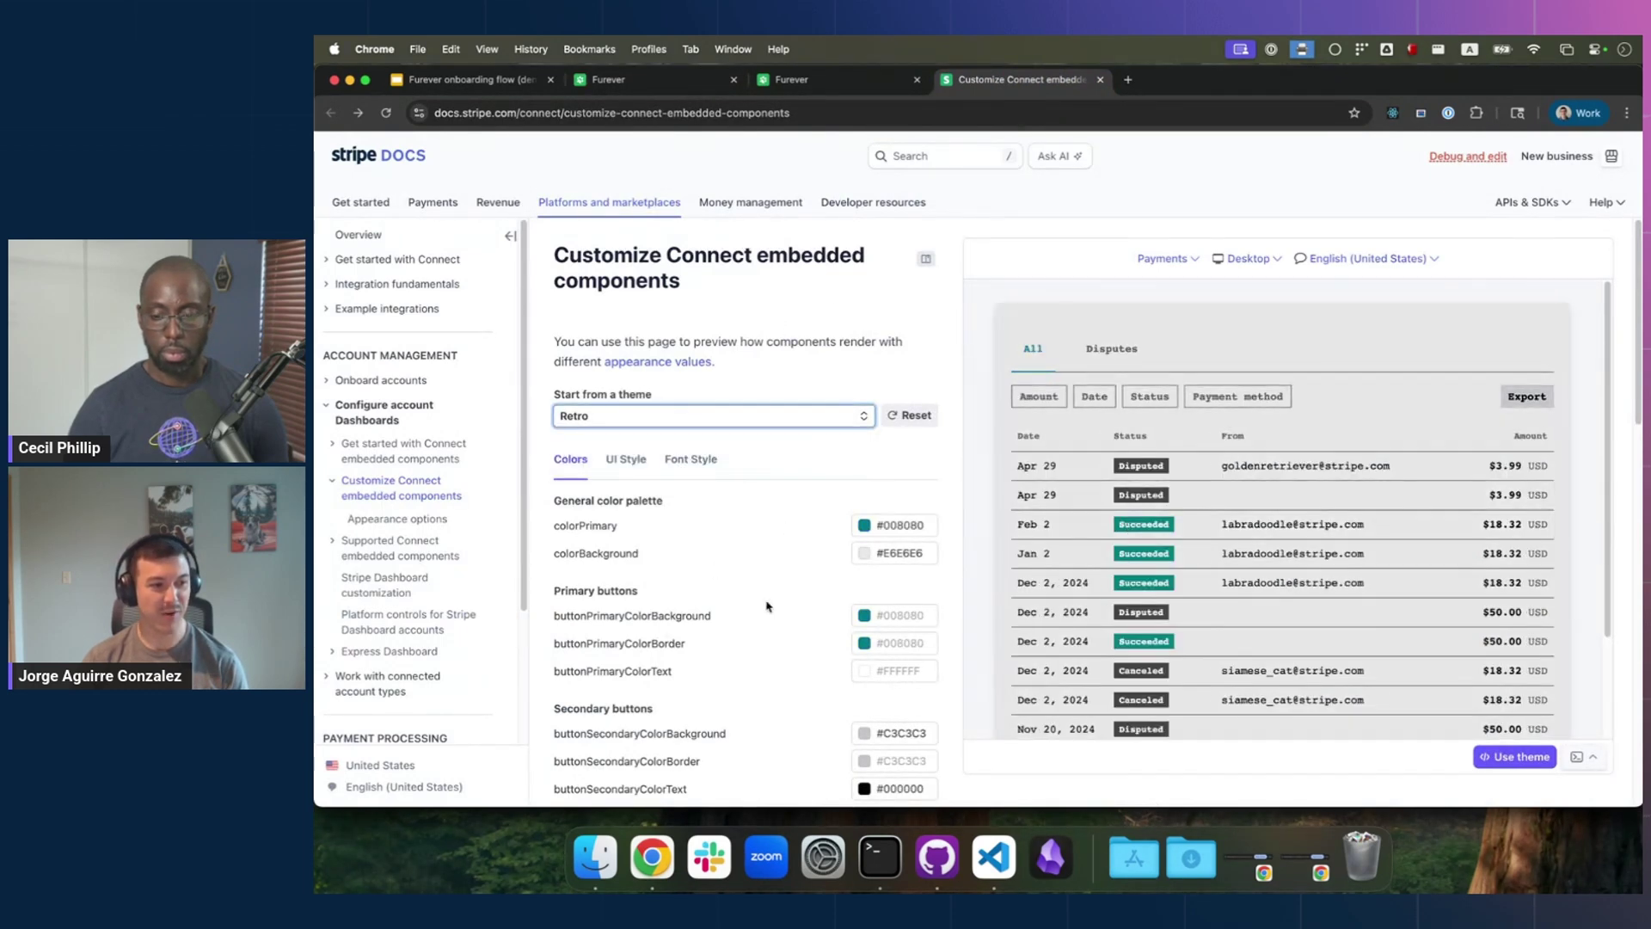
{"action": "left_click", "coordinate": [1517, 766]}
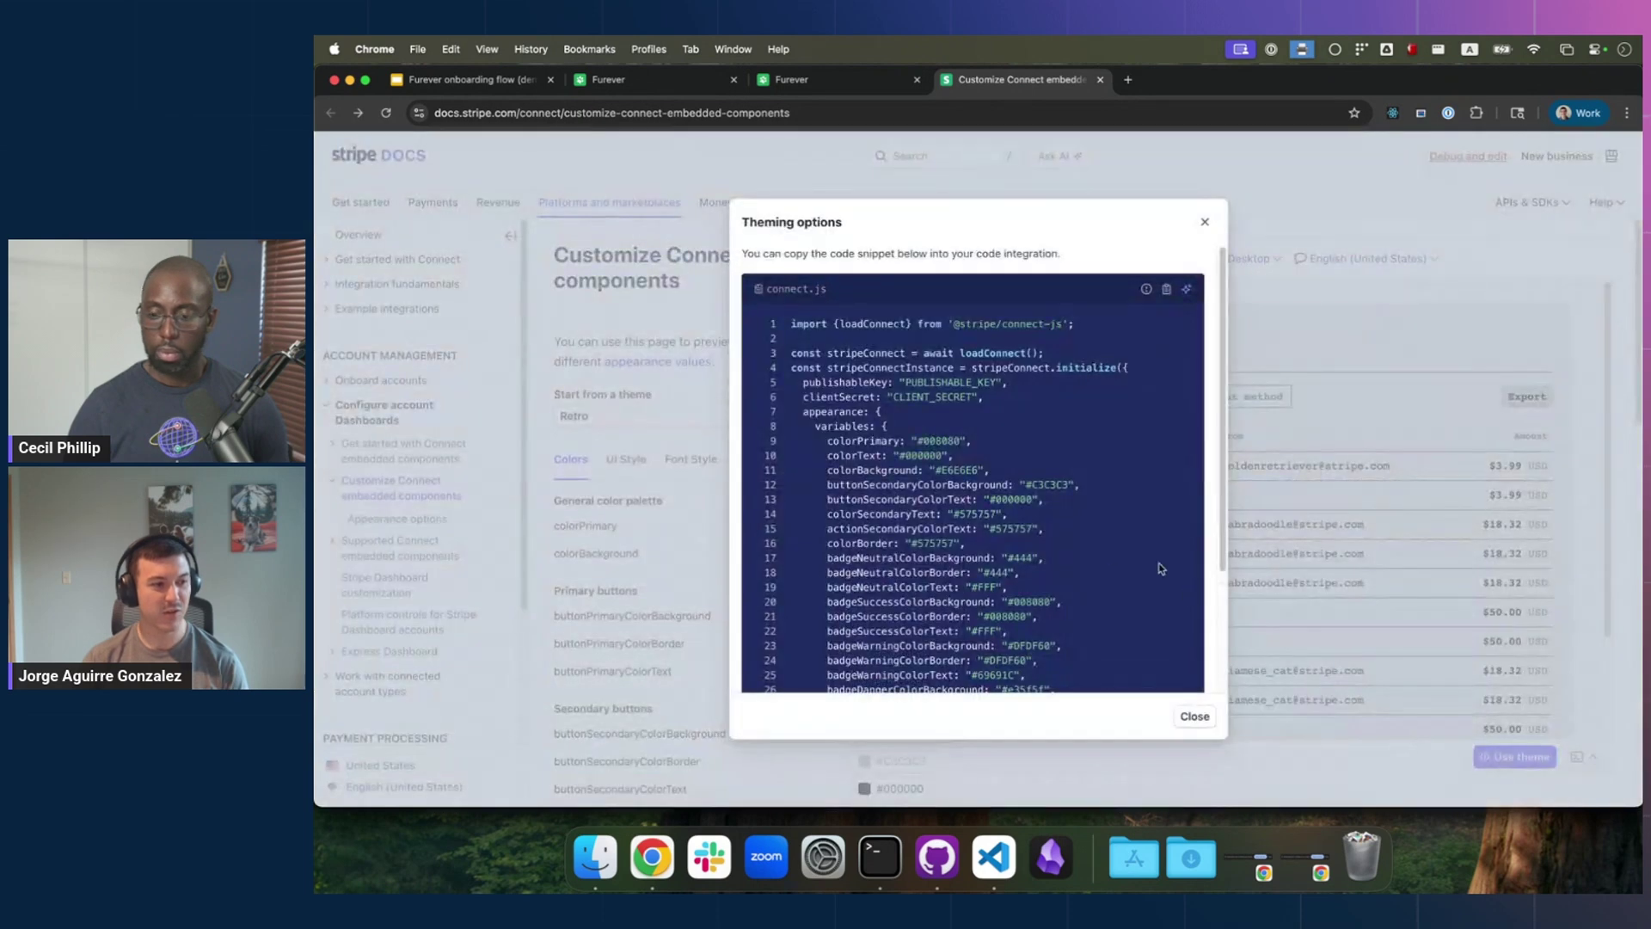
{"action": "scroll", "coordinate": [974, 583], "scroll_direction": "down", "scroll_amount": 3}
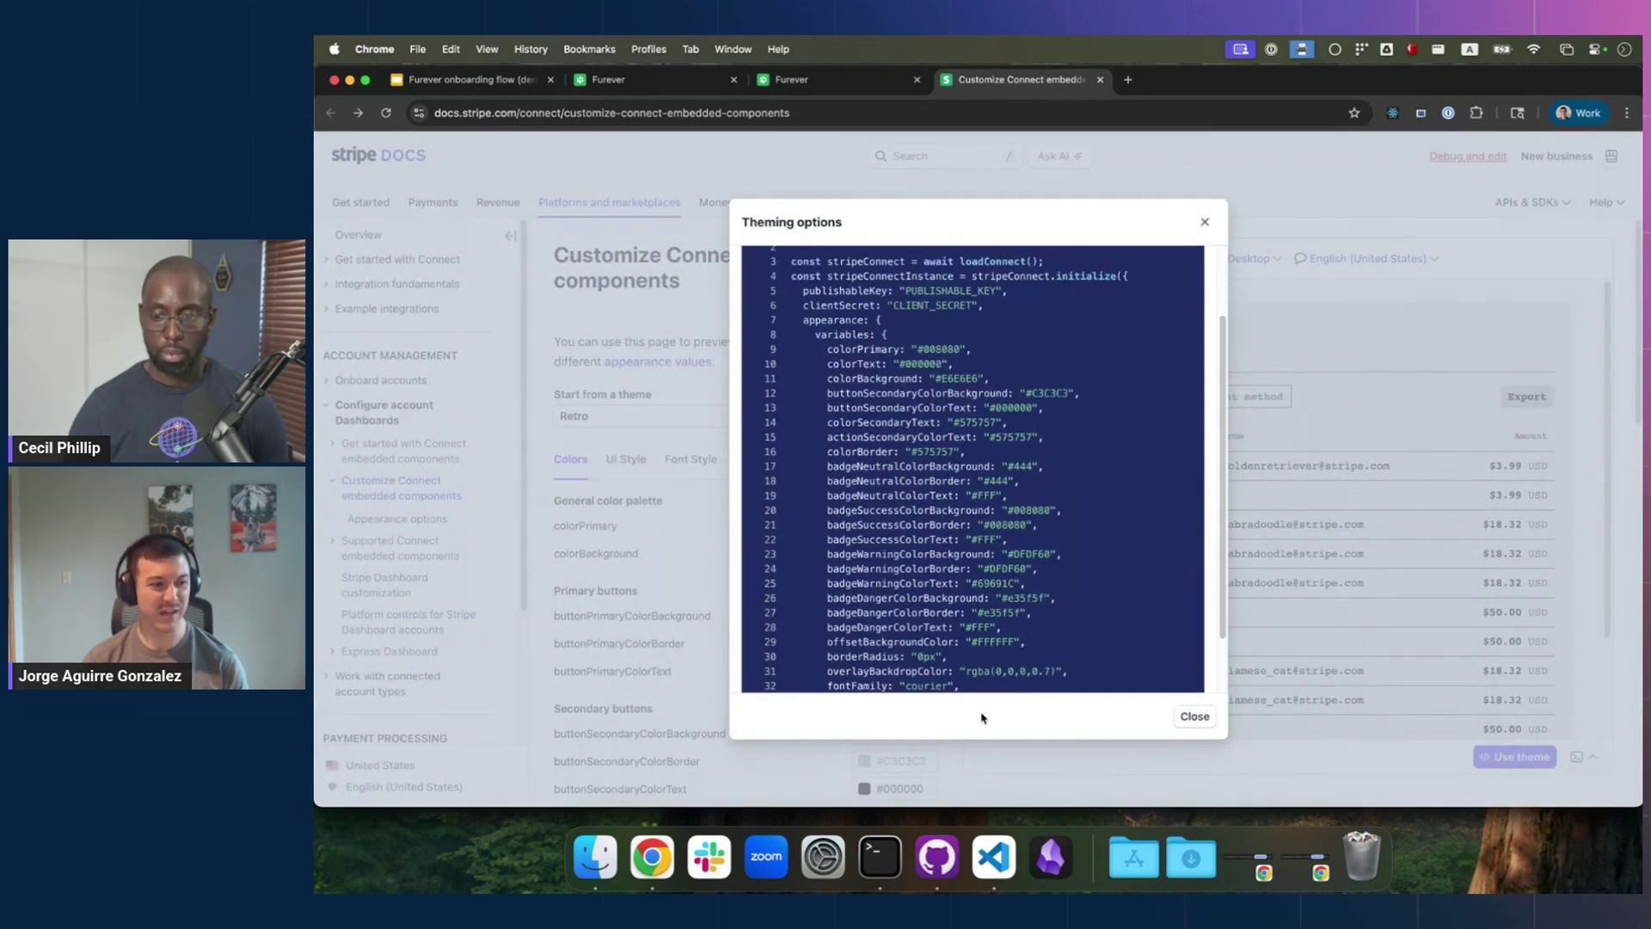
{"action": "left_click", "coordinate": [993, 854]}
Step: Review the custom appearance variables in the EmbeddedOnboarding component file
{"action": "left_click", "coordinate": [899, 428]}
{"action": "key", "text": "ctrl+Tab"}
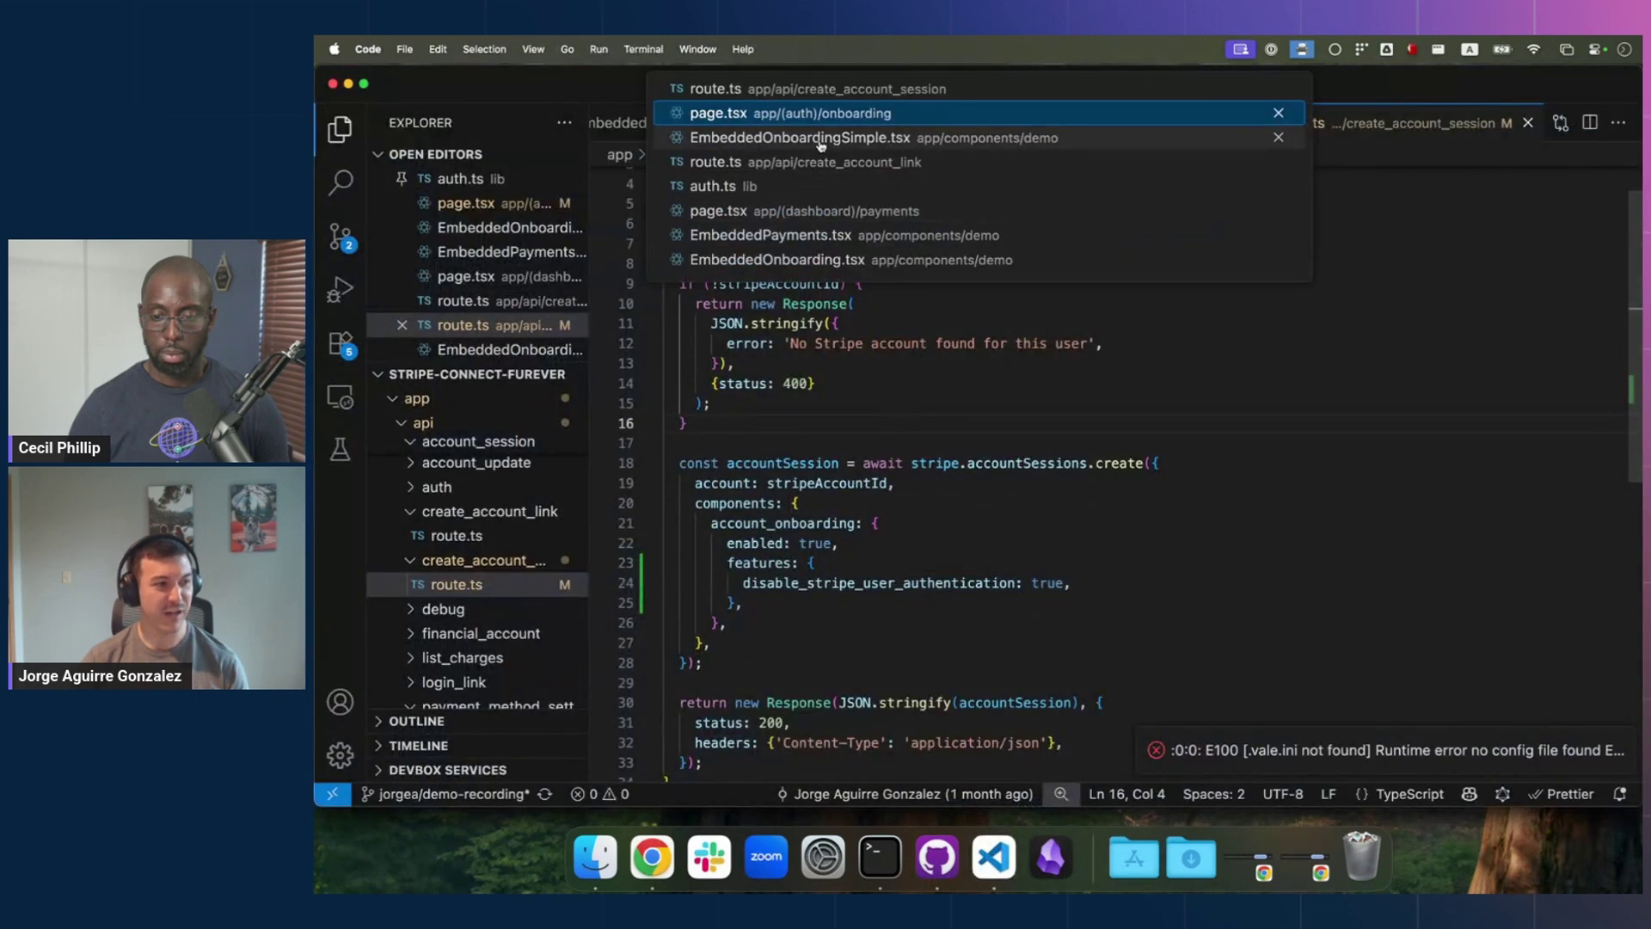
{"action": "left_click", "coordinate": [824, 260]}
{"action": "scroll", "coordinate": [1047, 520], "scroll_direction": "up", "scroll_amount": 5}
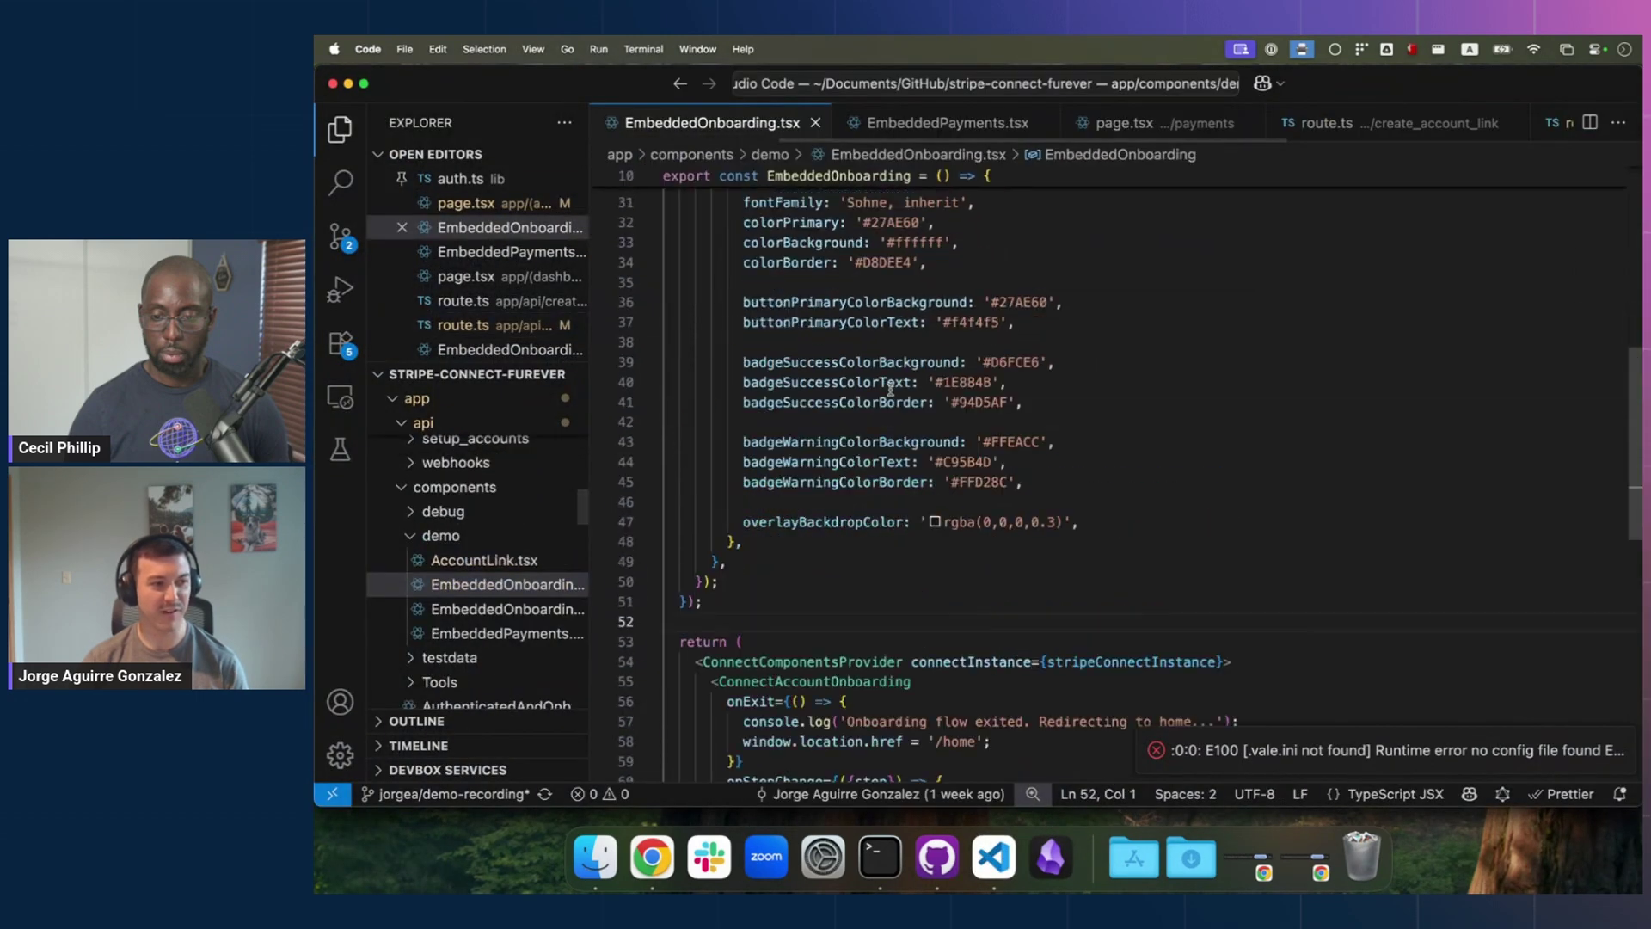
{"action": "scroll", "coordinate": [1046, 520], "scroll_direction": "down", "scroll_amount": 2}
{"action": "scroll", "coordinate": [1047, 520], "scroll_direction": "down", "scroll_amount": 2}
{"action": "left_click_drag", "start_coordinate": [693, 299], "coordinate": [1167, 619]}
{"action": "left_click", "coordinate": [1149, 585]}
{"action": "scroll", "coordinate": [1149, 585], "scroll_direction": "up", "scroll_amount": 5}
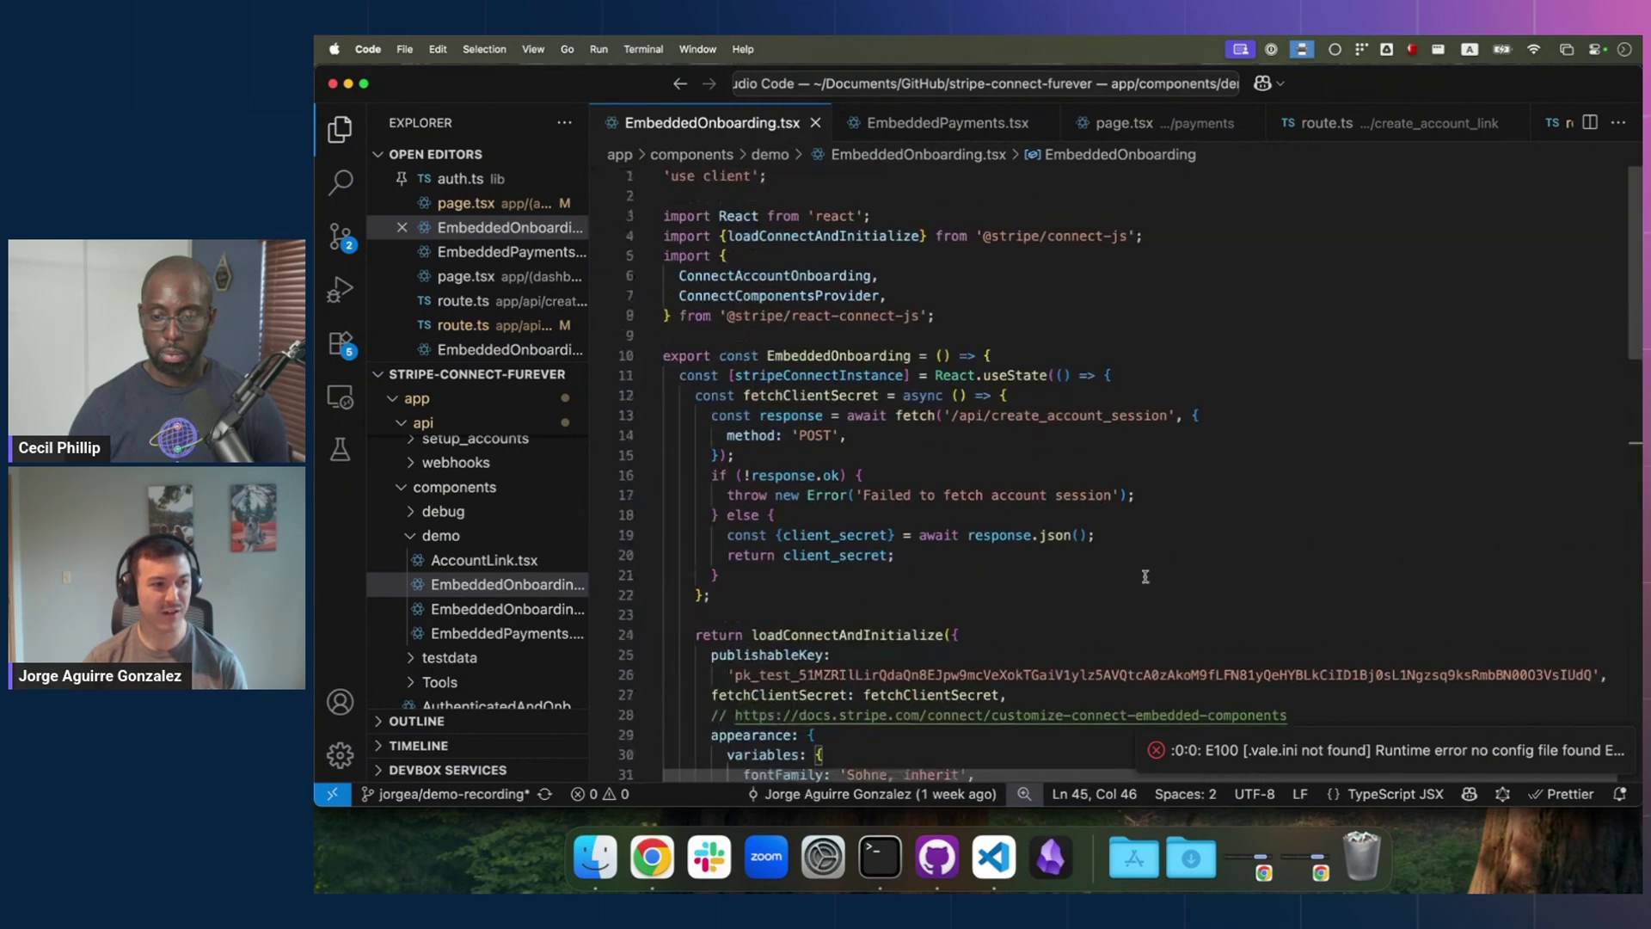
{"action": "double_click", "coordinate": [836, 356]}
{"action": "left_click", "coordinate": [958, 320]}
Step: In onboarding page.tsx, change <EmbeddedOnboardingSimple /> to <EmbeddedOnboarding />
{"action": "key", "text": "ctrl+Tab"}
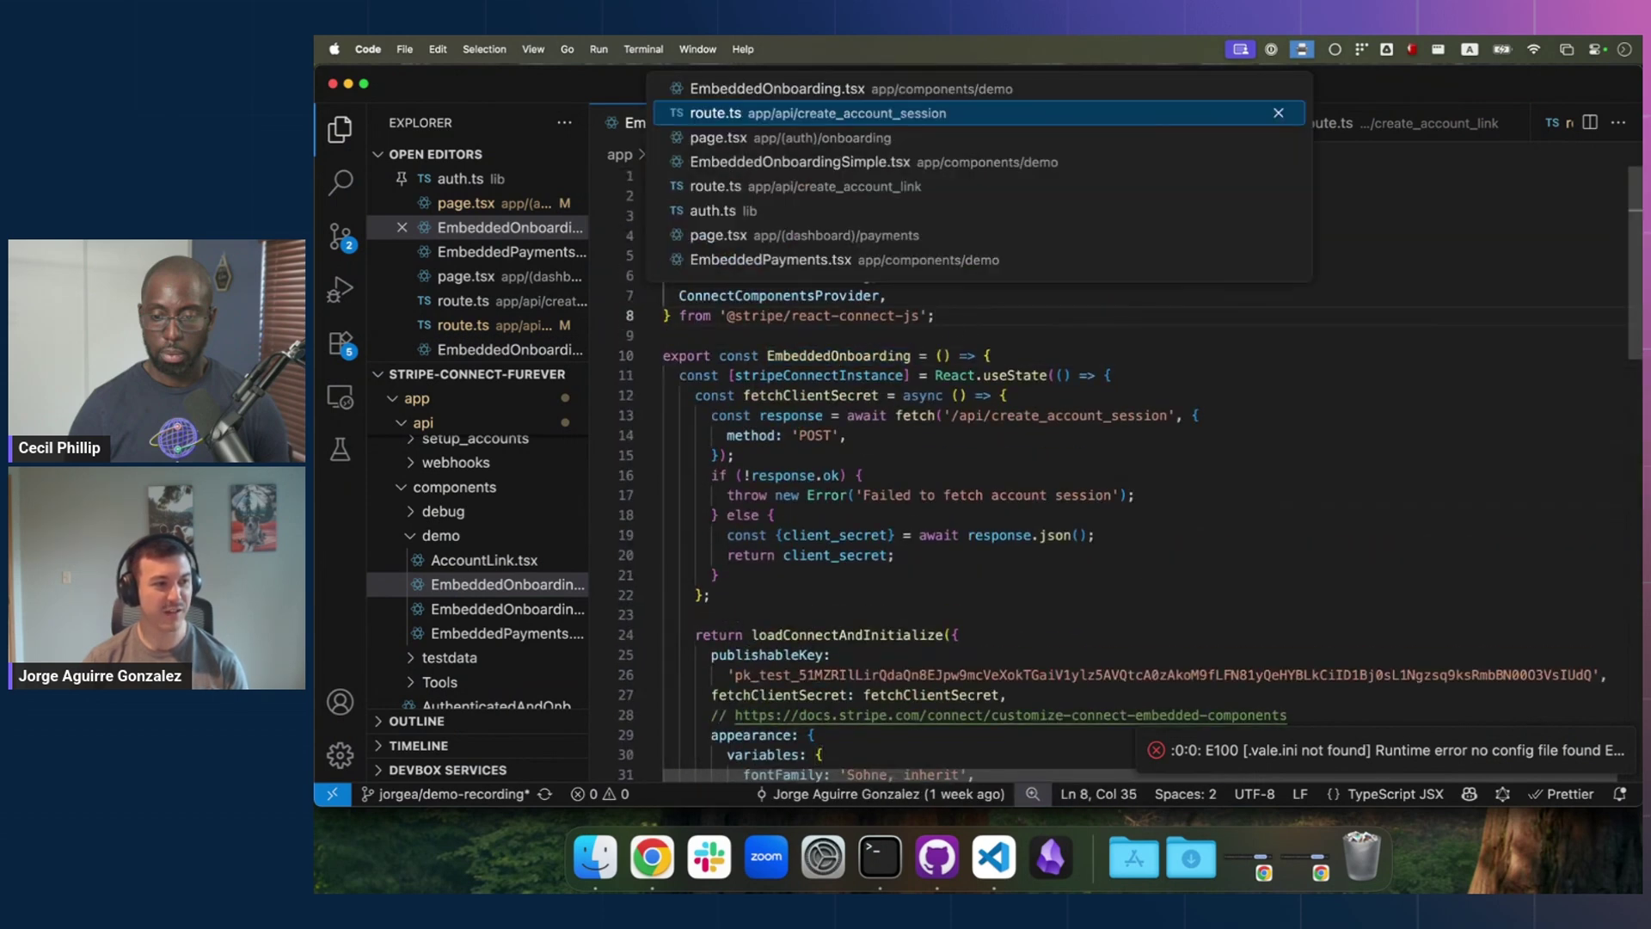
{"action": "left_click", "coordinate": [899, 143]}
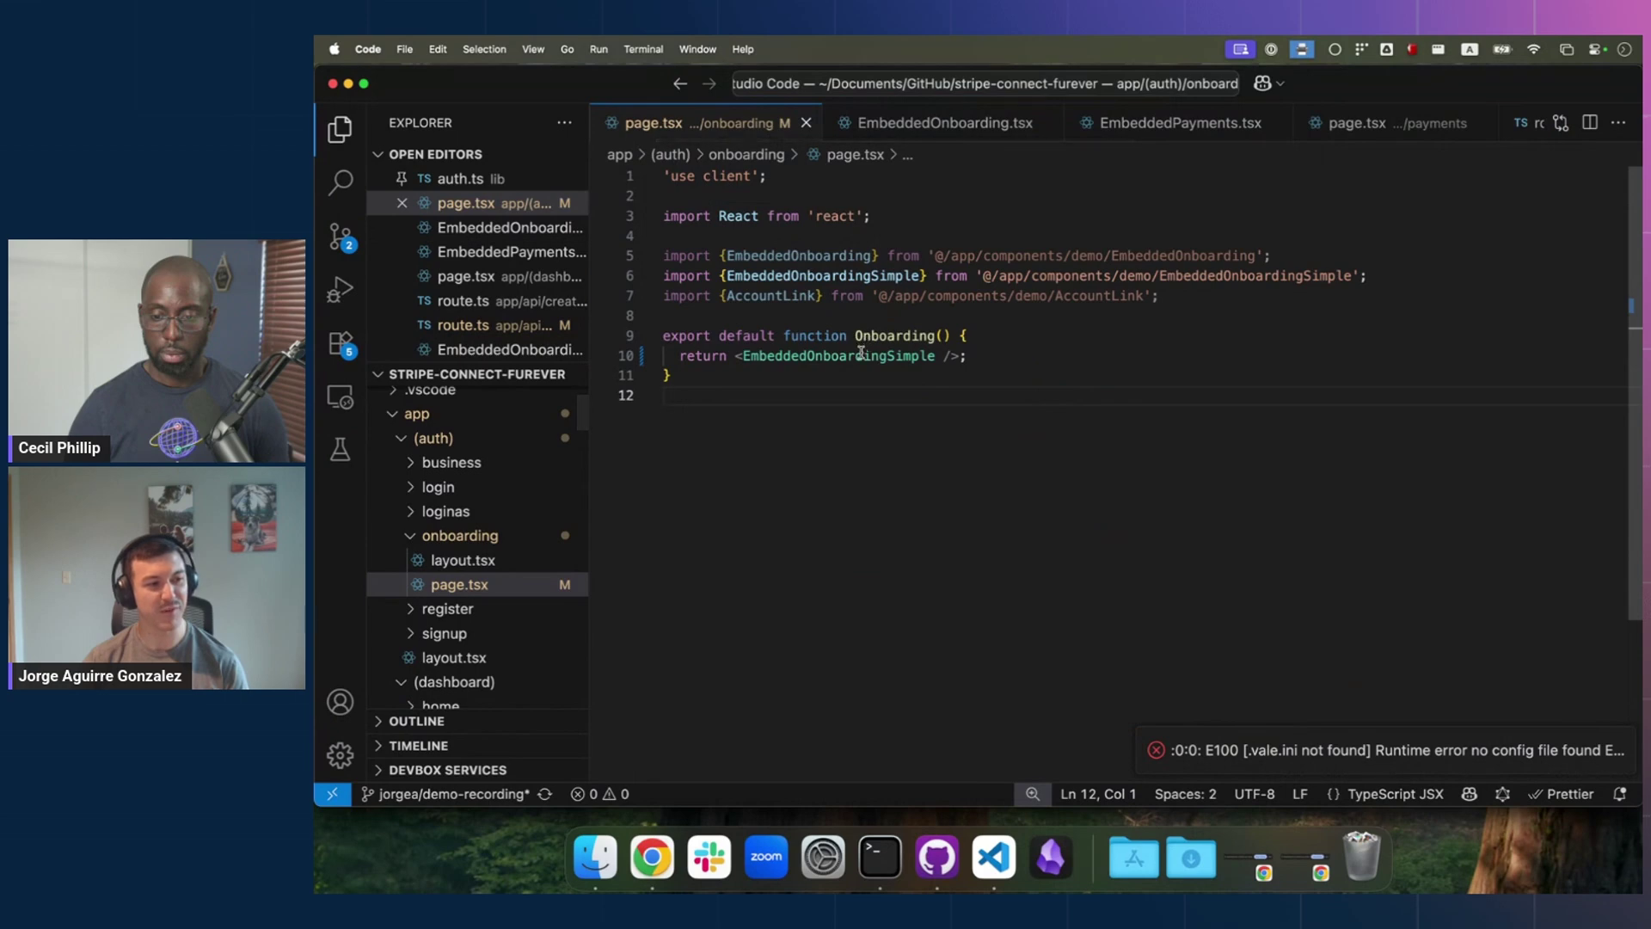
{"action": "key", "text": "BackSpace"}
{"action": "key", "text": "BackSpace"}
{"action": "key", "text": "BackSpace"}
{"action": "key", "text": "BackSpace"}
{"action": "key", "text": "BackSpace"}
{"action": "key", "text": "BackSpace"}
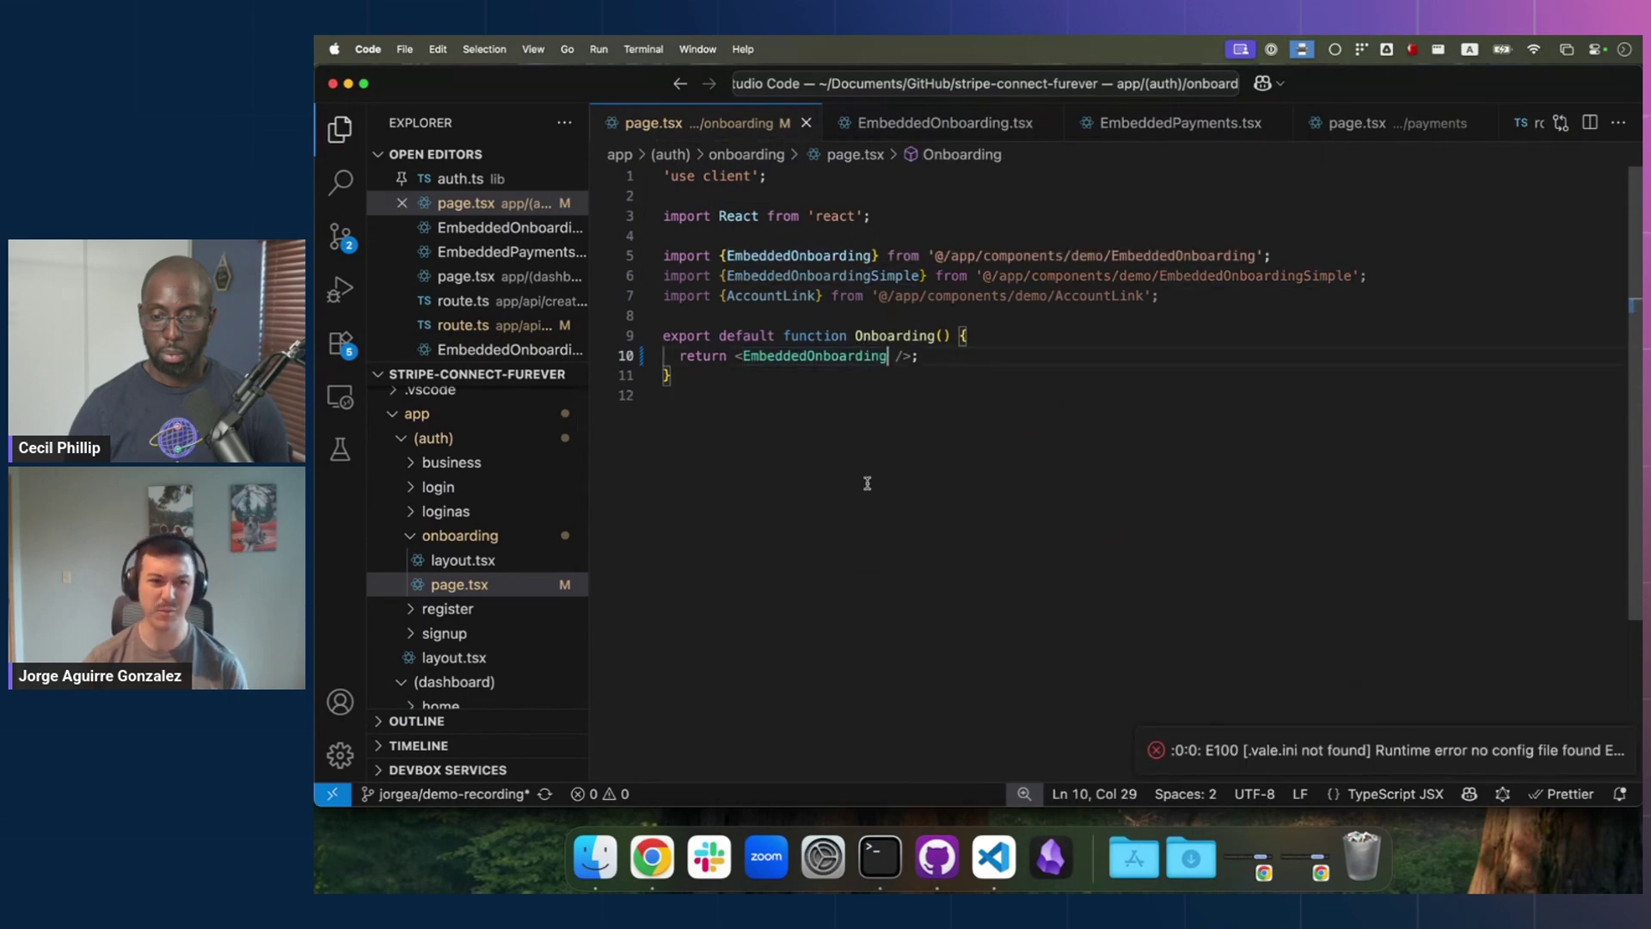
Step: Return to the localhost:3000/onboarding tab and check the list of onboarding steps
{"action": "left_click", "coordinate": [652, 855]}
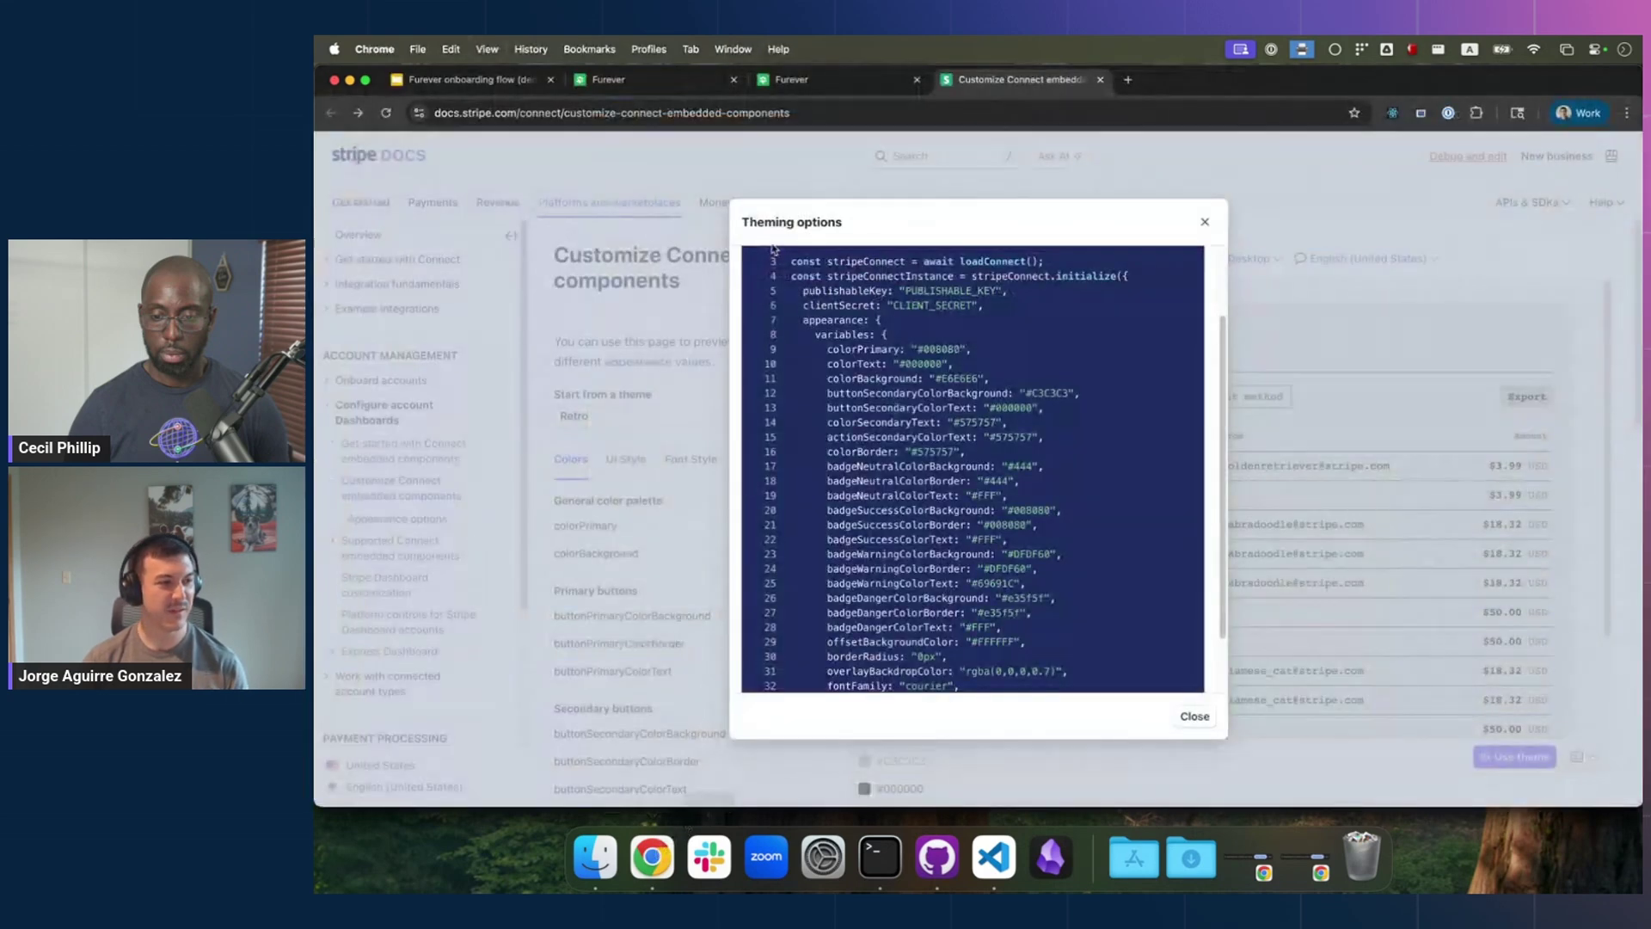
{"action": "left_click", "coordinate": [640, 81]}
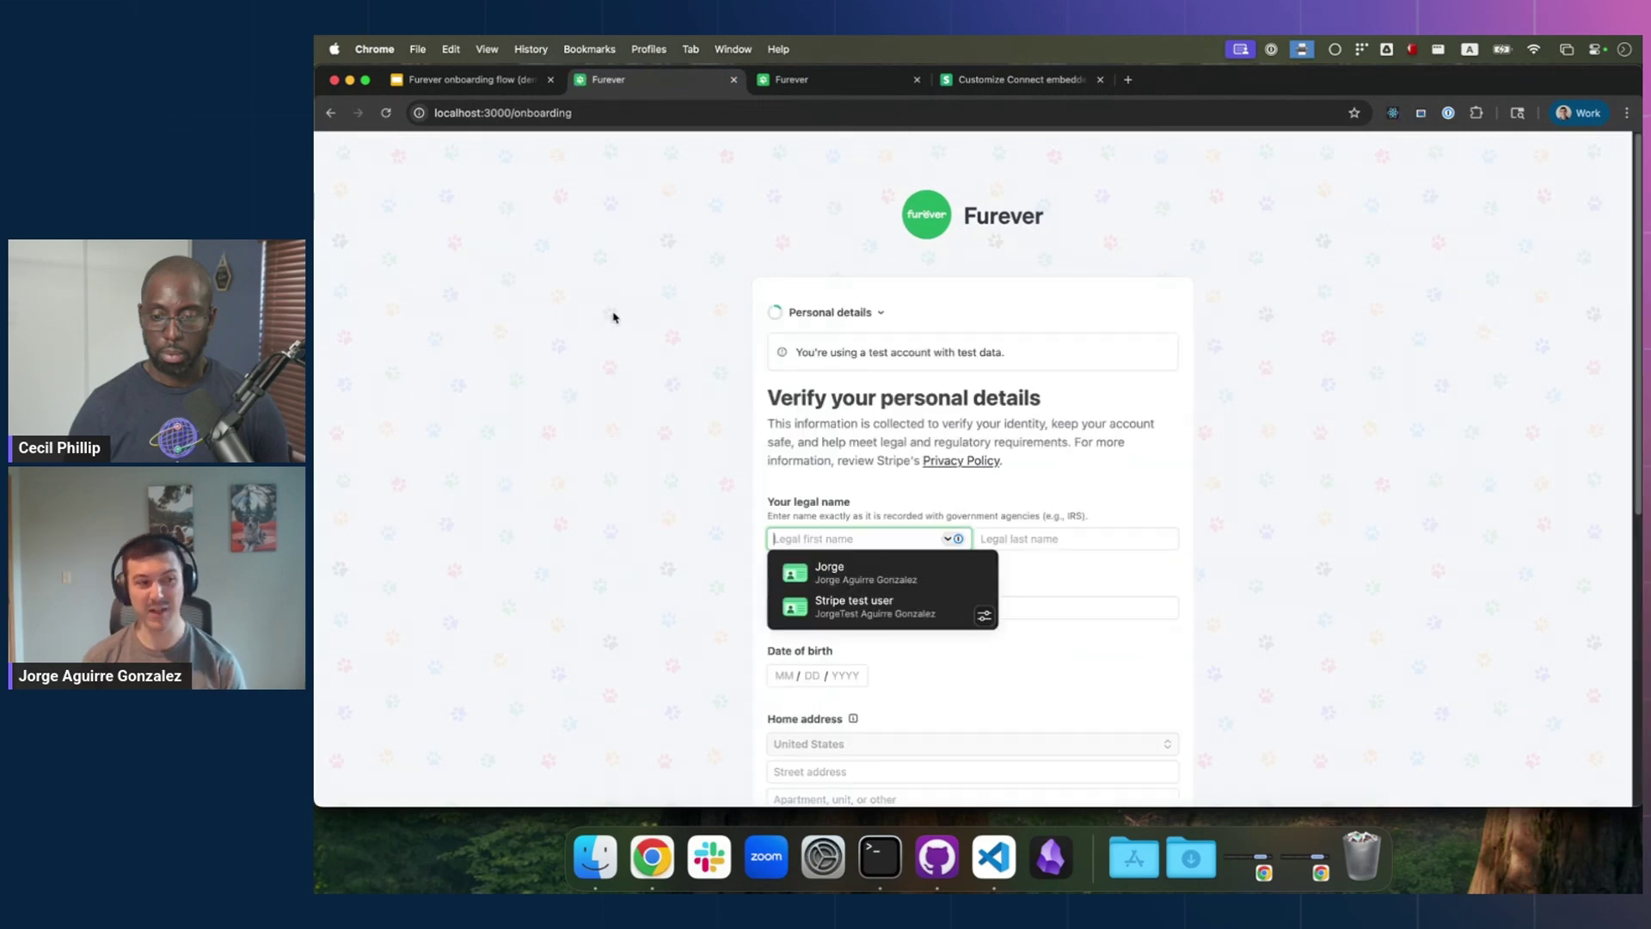
{"action": "left_click", "coordinate": [881, 312]}
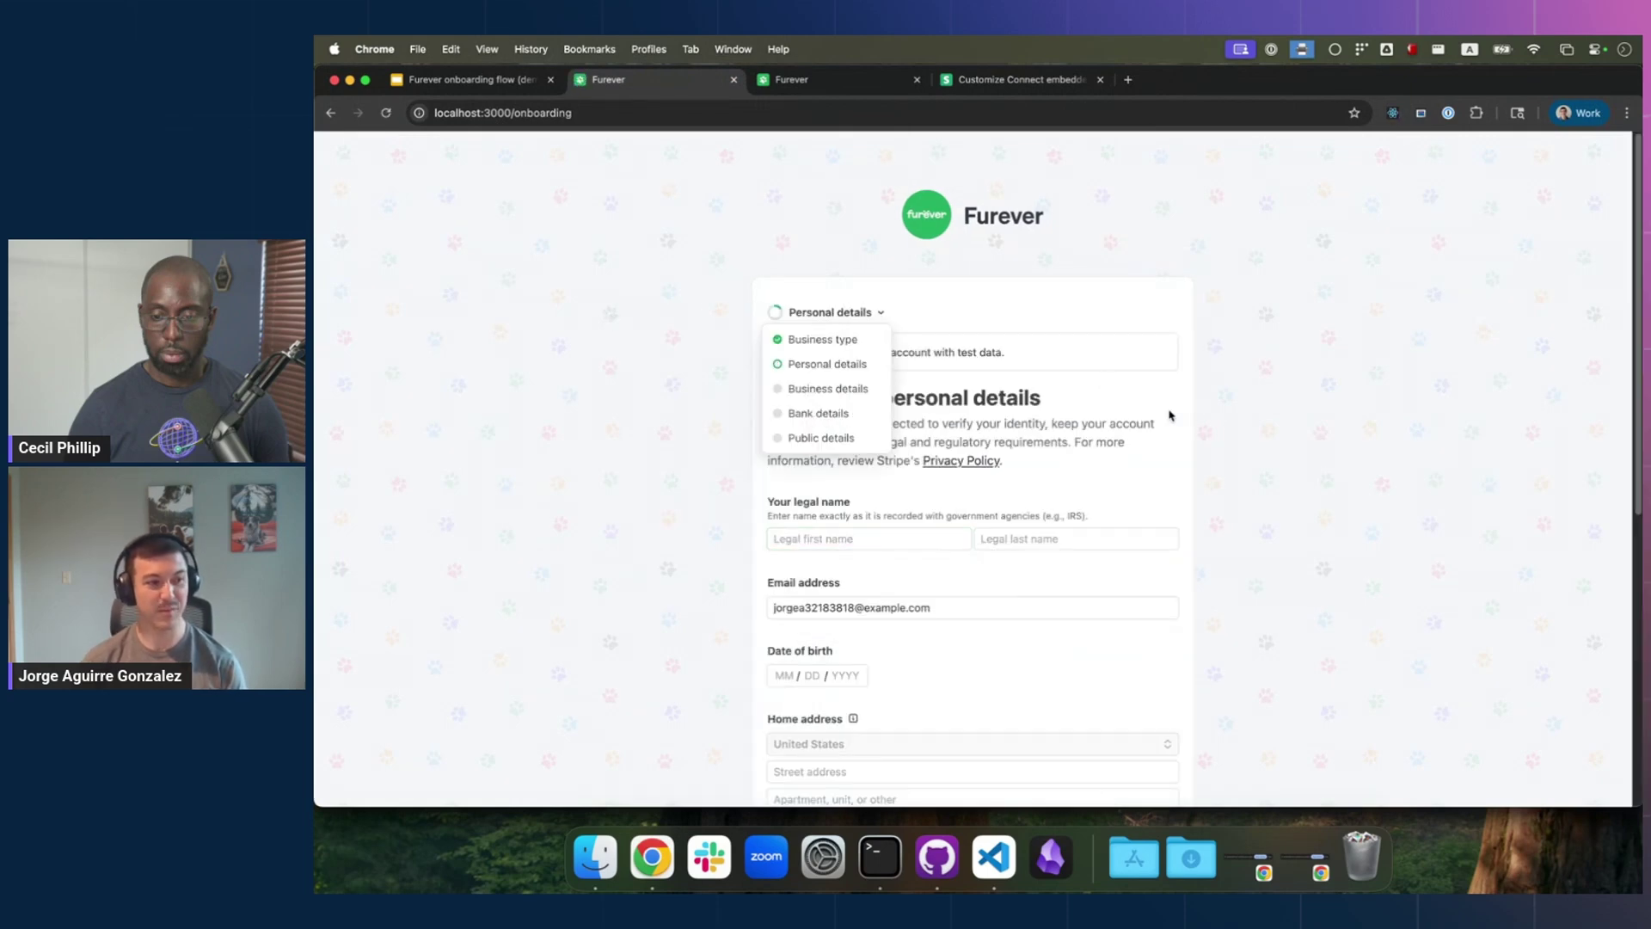
{"action": "left_click", "coordinate": [1222, 421]}
{"action": "scroll", "coordinate": [1221, 435], "scroll_direction": "down", "scroll_amount": 5}
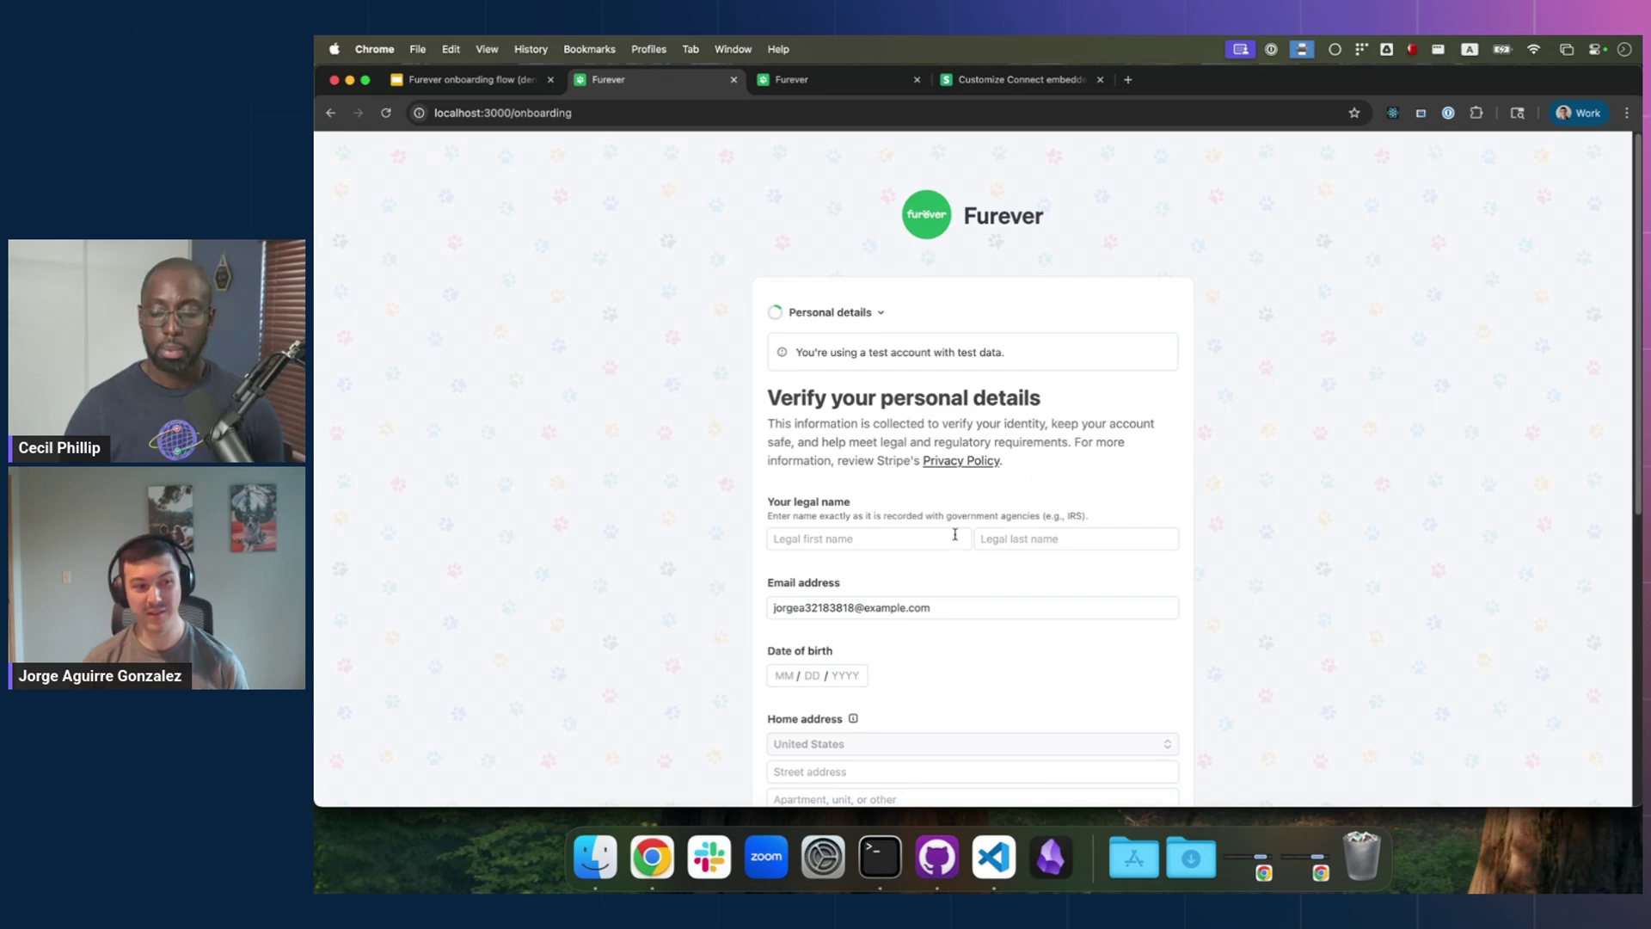
Step: Autofill the Stripe test user details, then agree and submit the onboarding
{"action": "left_click", "coordinate": [923, 539]}
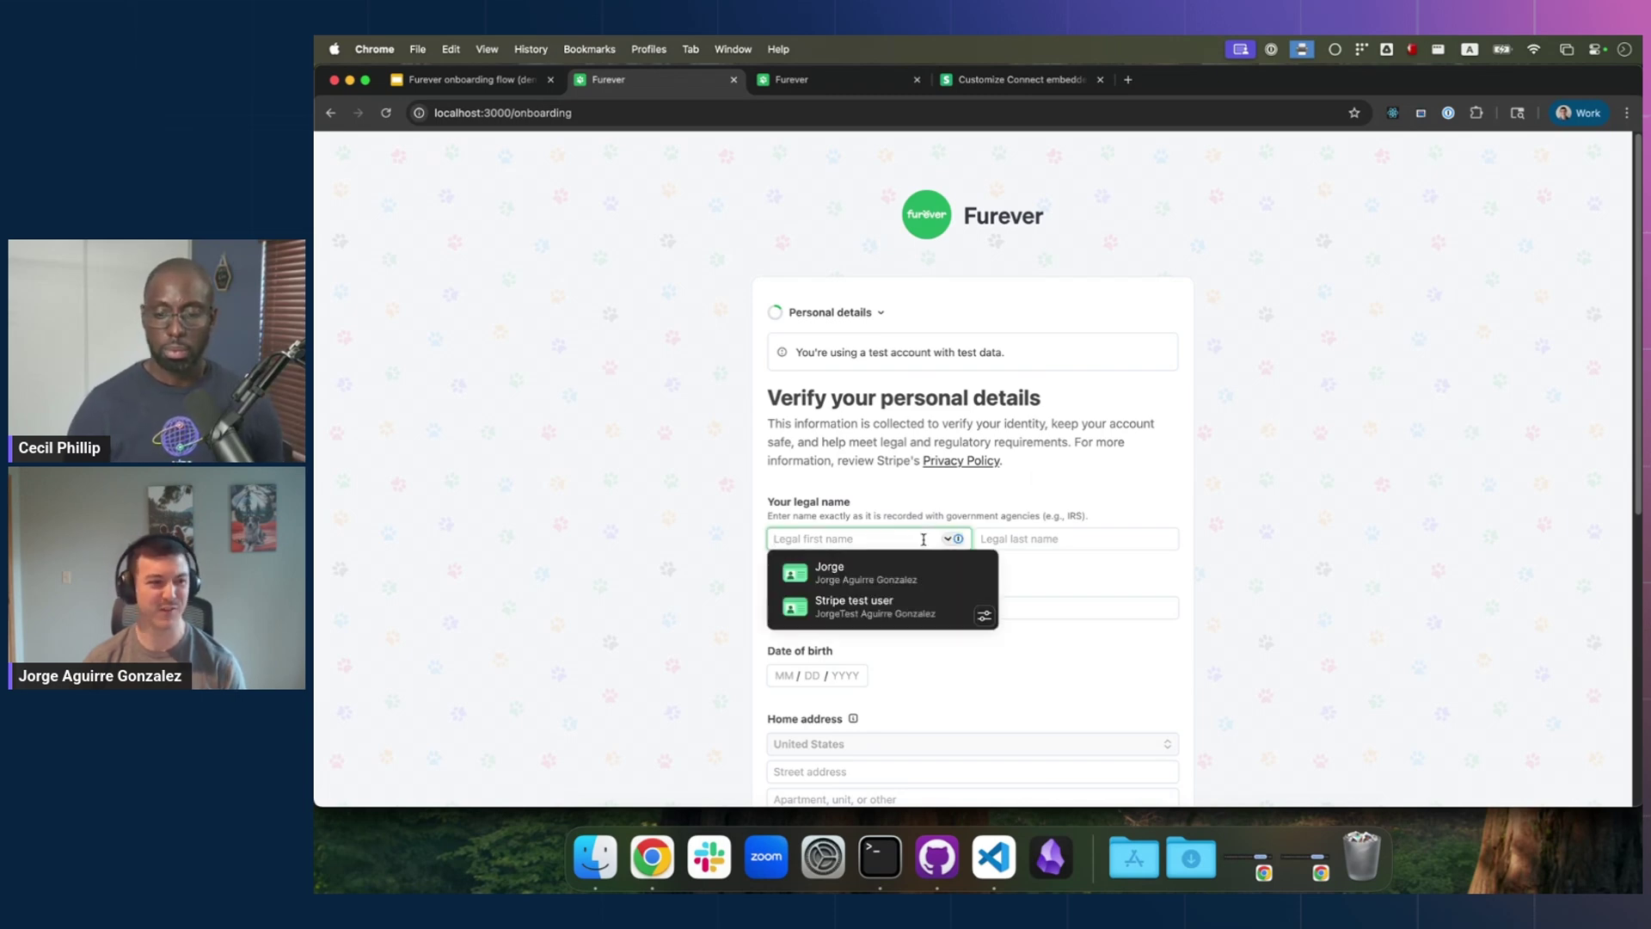
{"action": "left_click", "coordinate": [852, 607]}
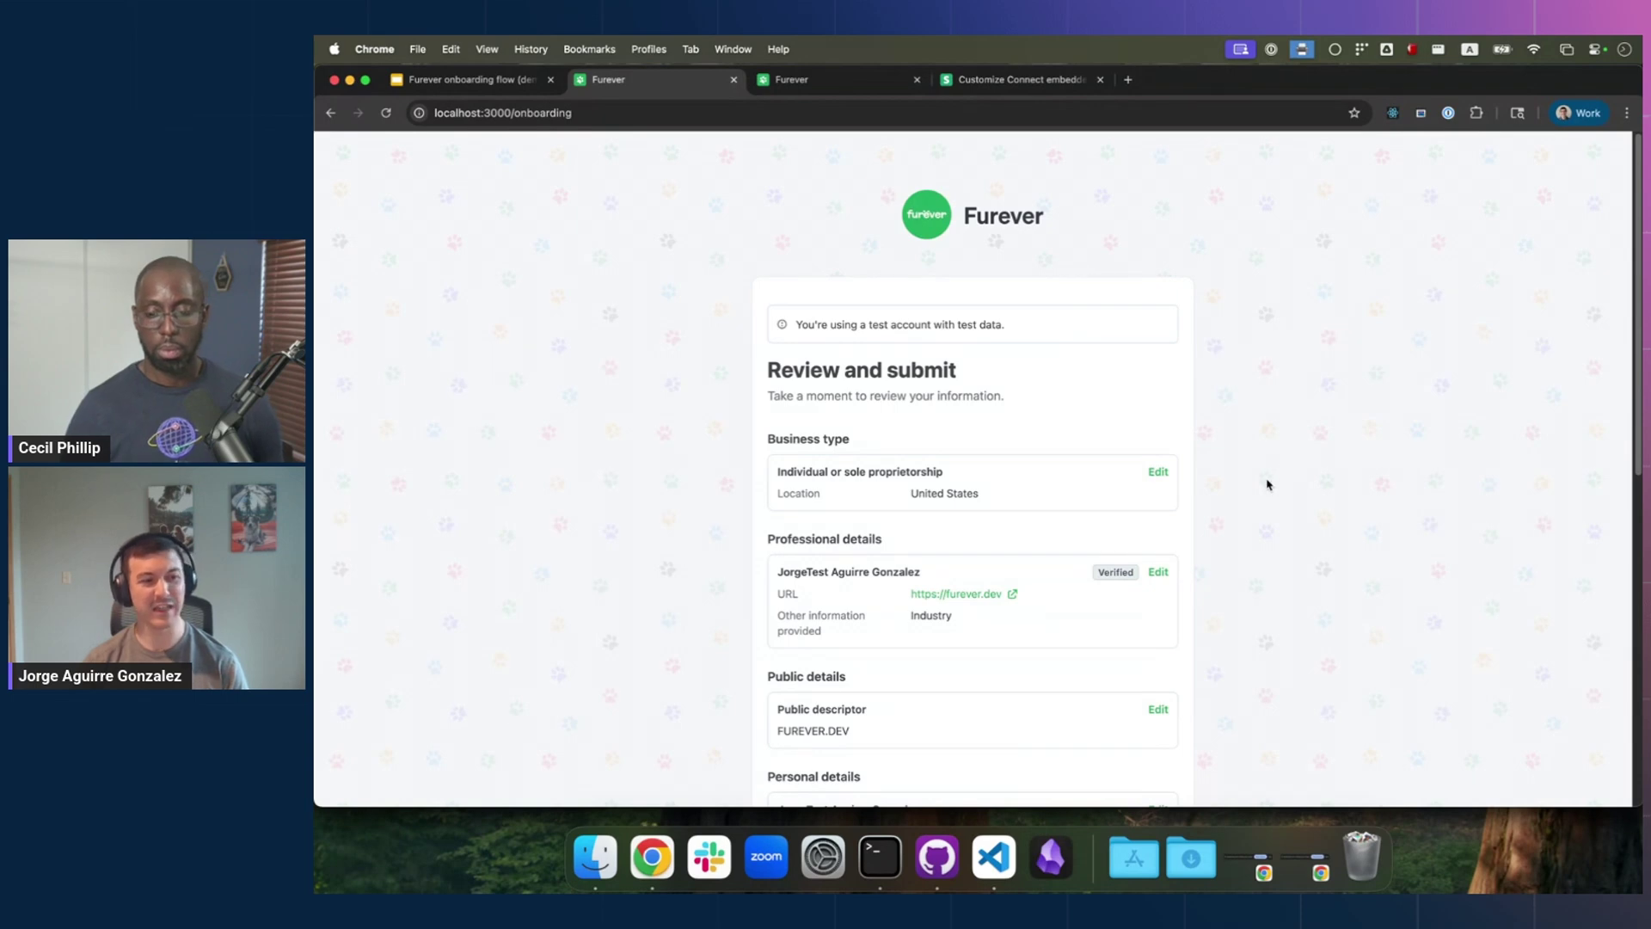
{"action": "scroll", "coordinate": [1268, 485], "scroll_direction": "down", "scroll_amount": 10}
{"action": "left_click", "coordinate": [1130, 586]}
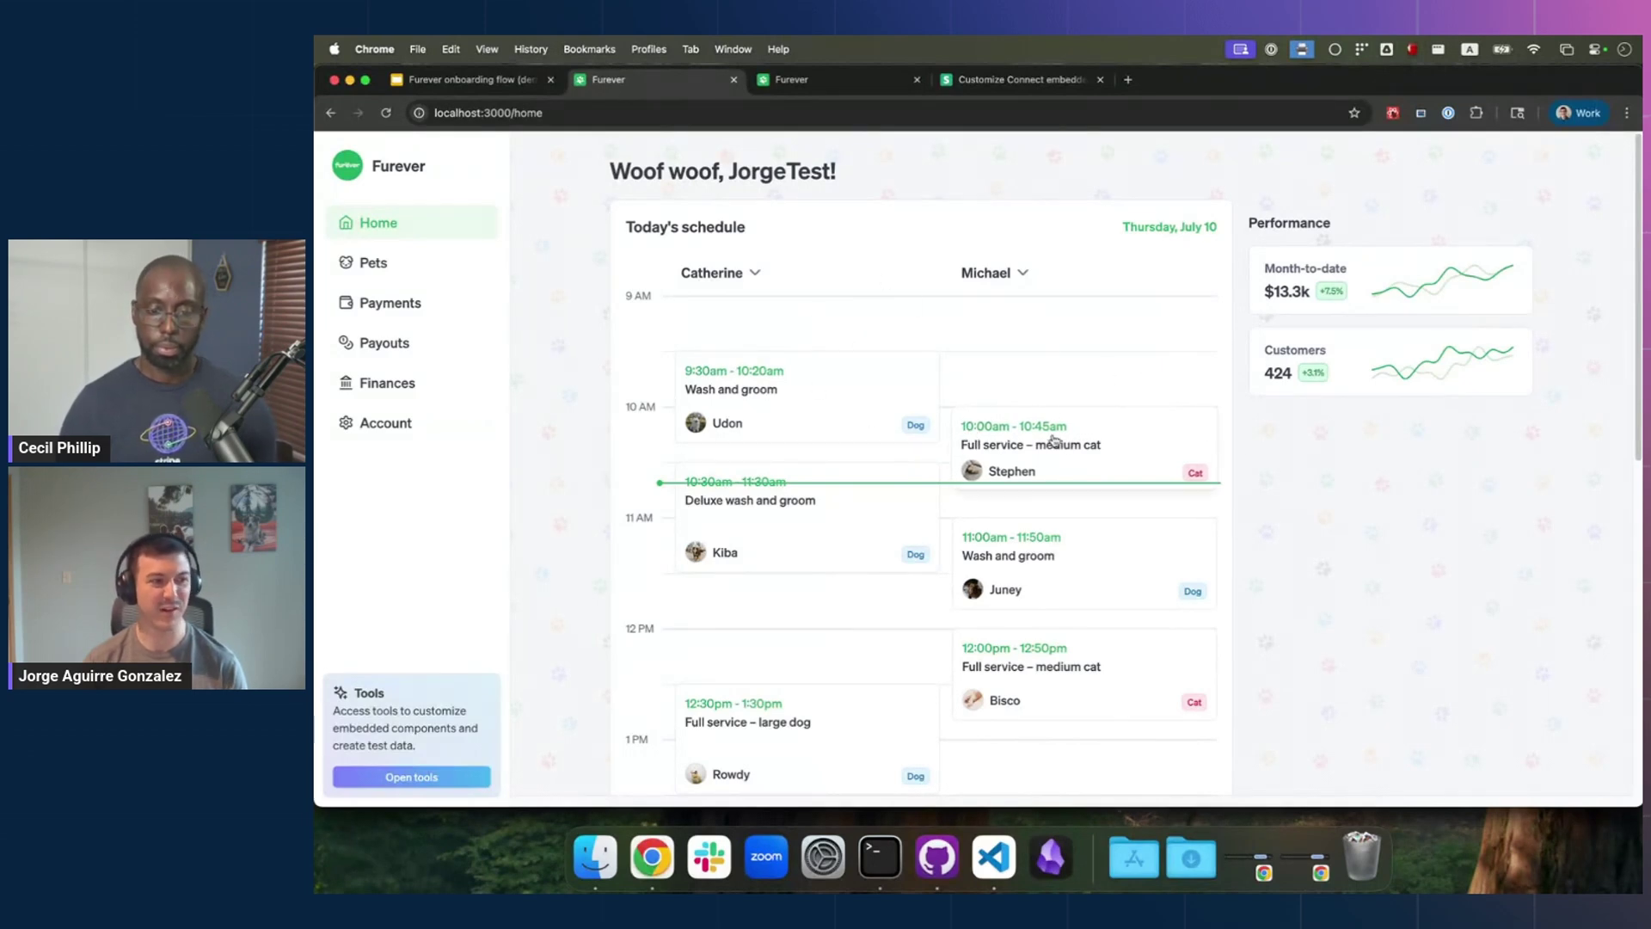
{"action": "key", "text": "super+Tab"}
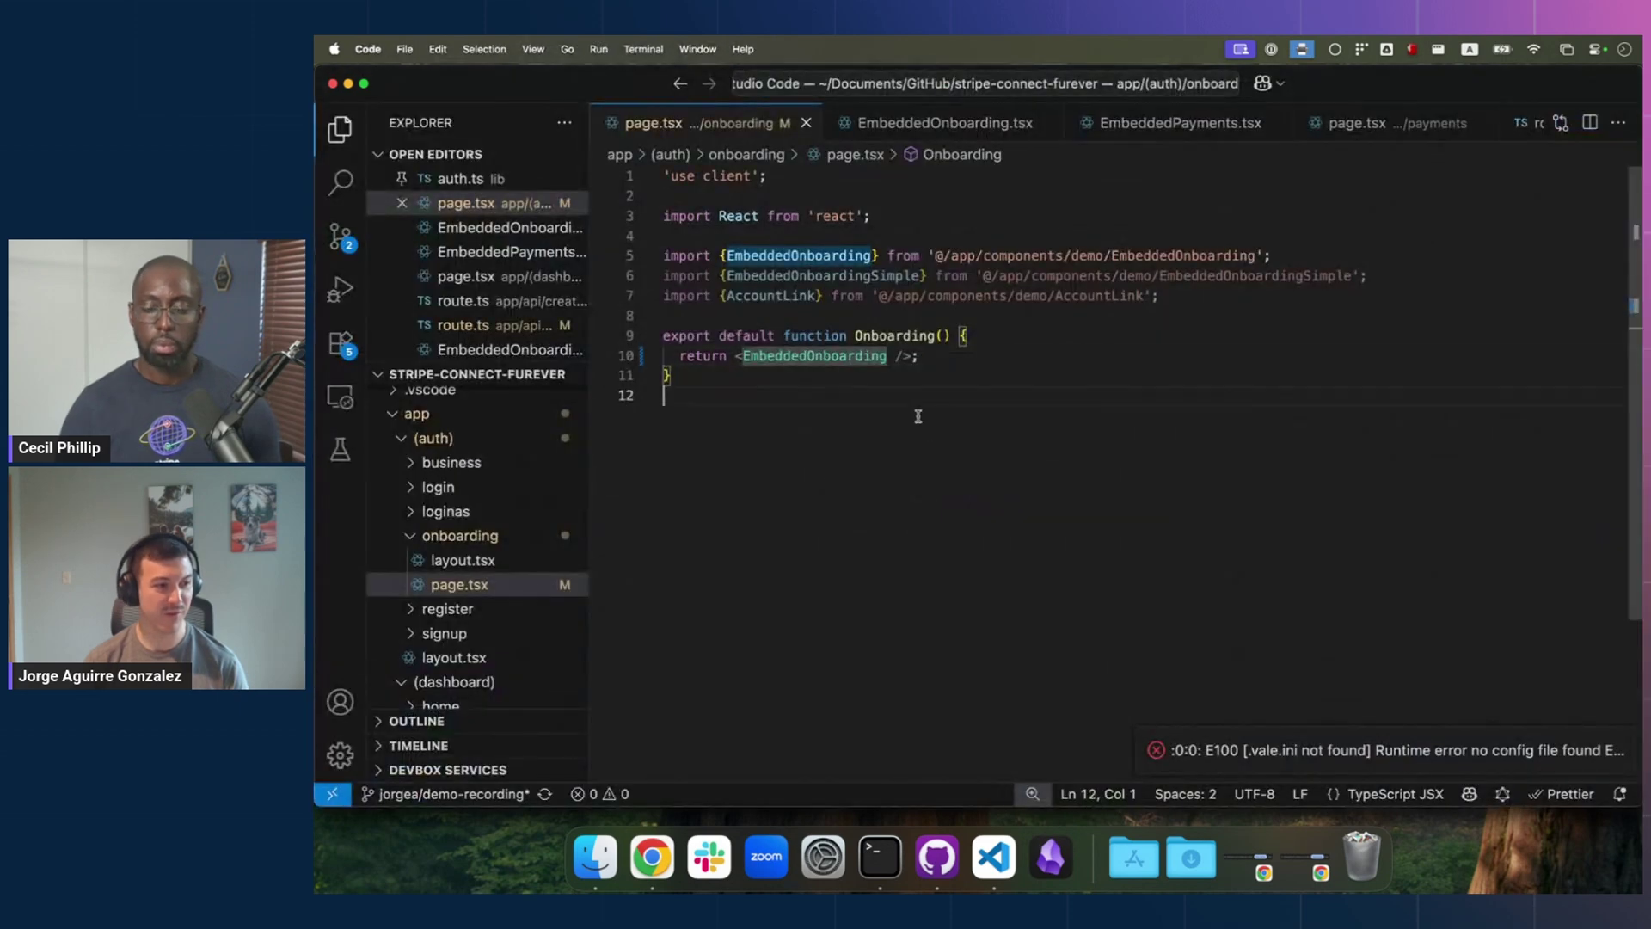
{"action": "left_click", "coordinate": [815, 355], "text": "super"}
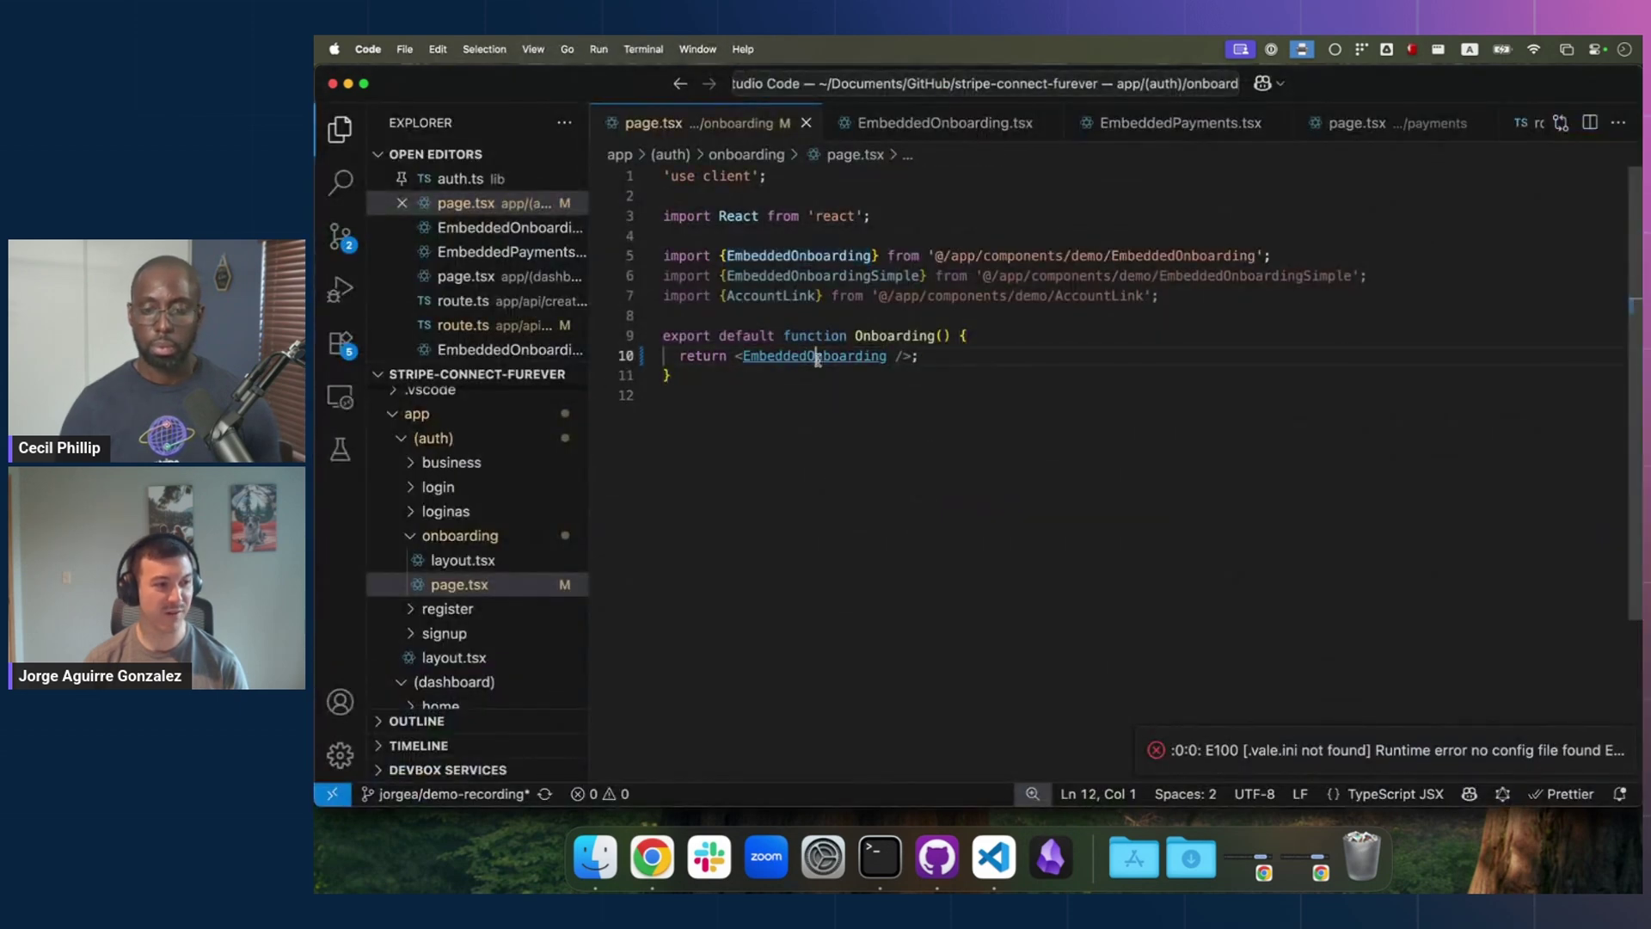
{"action": "scroll", "coordinate": [923, 475], "scroll_direction": "down", "scroll_amount": 10}
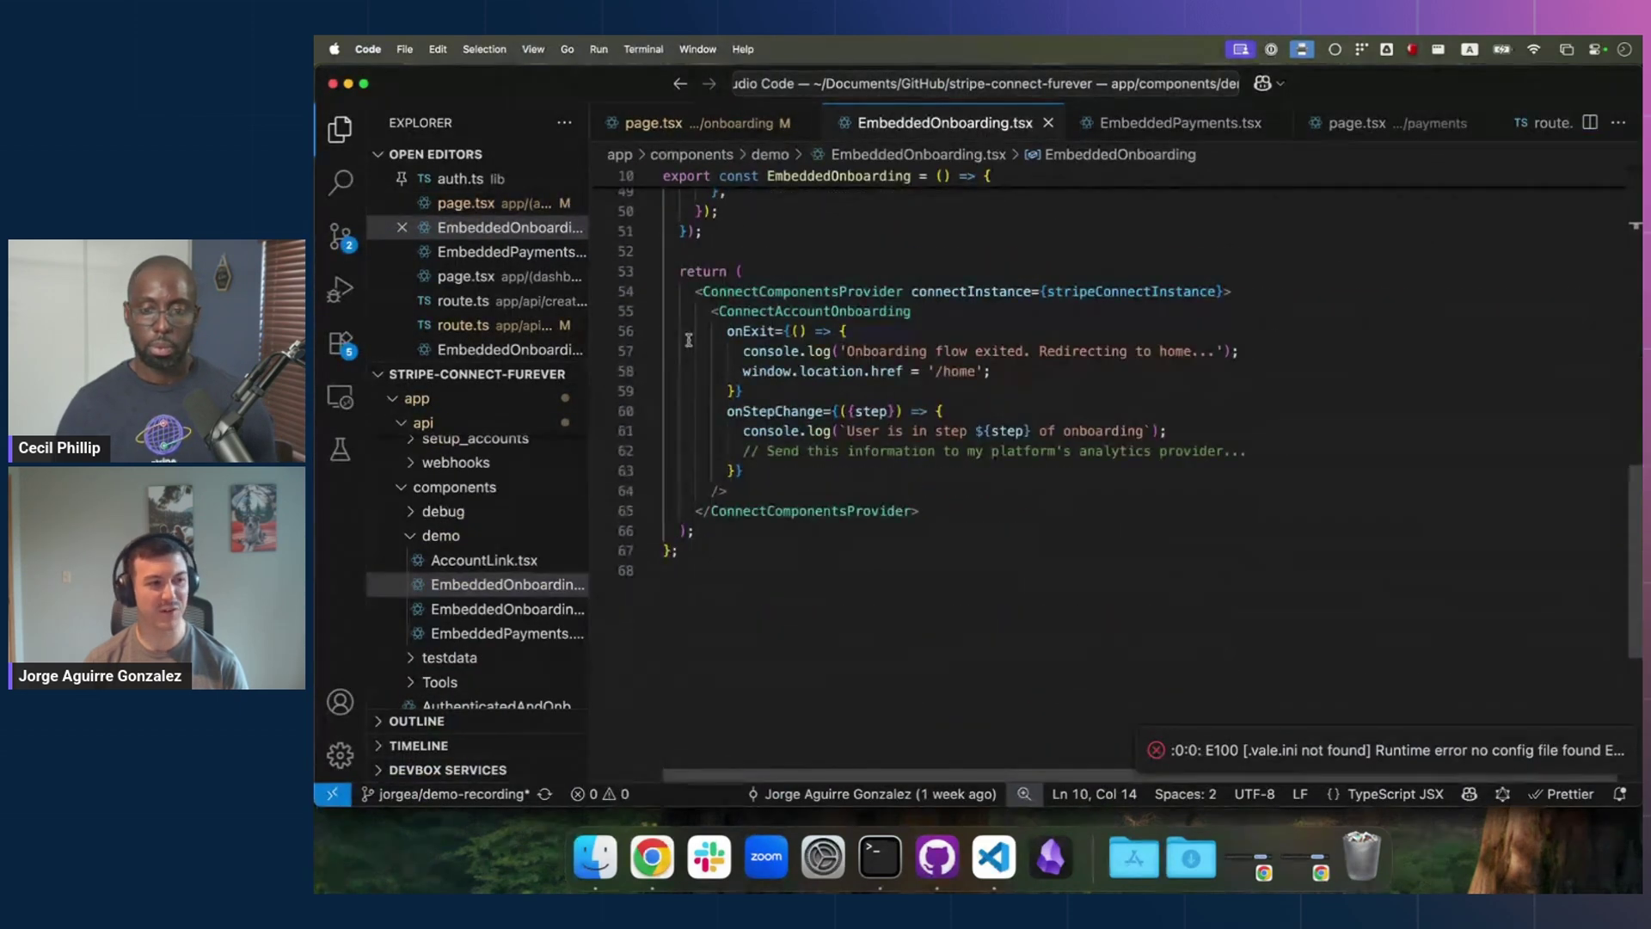
{"action": "left_click_drag", "start_coordinate": [726, 331], "coordinate": [759, 332]}
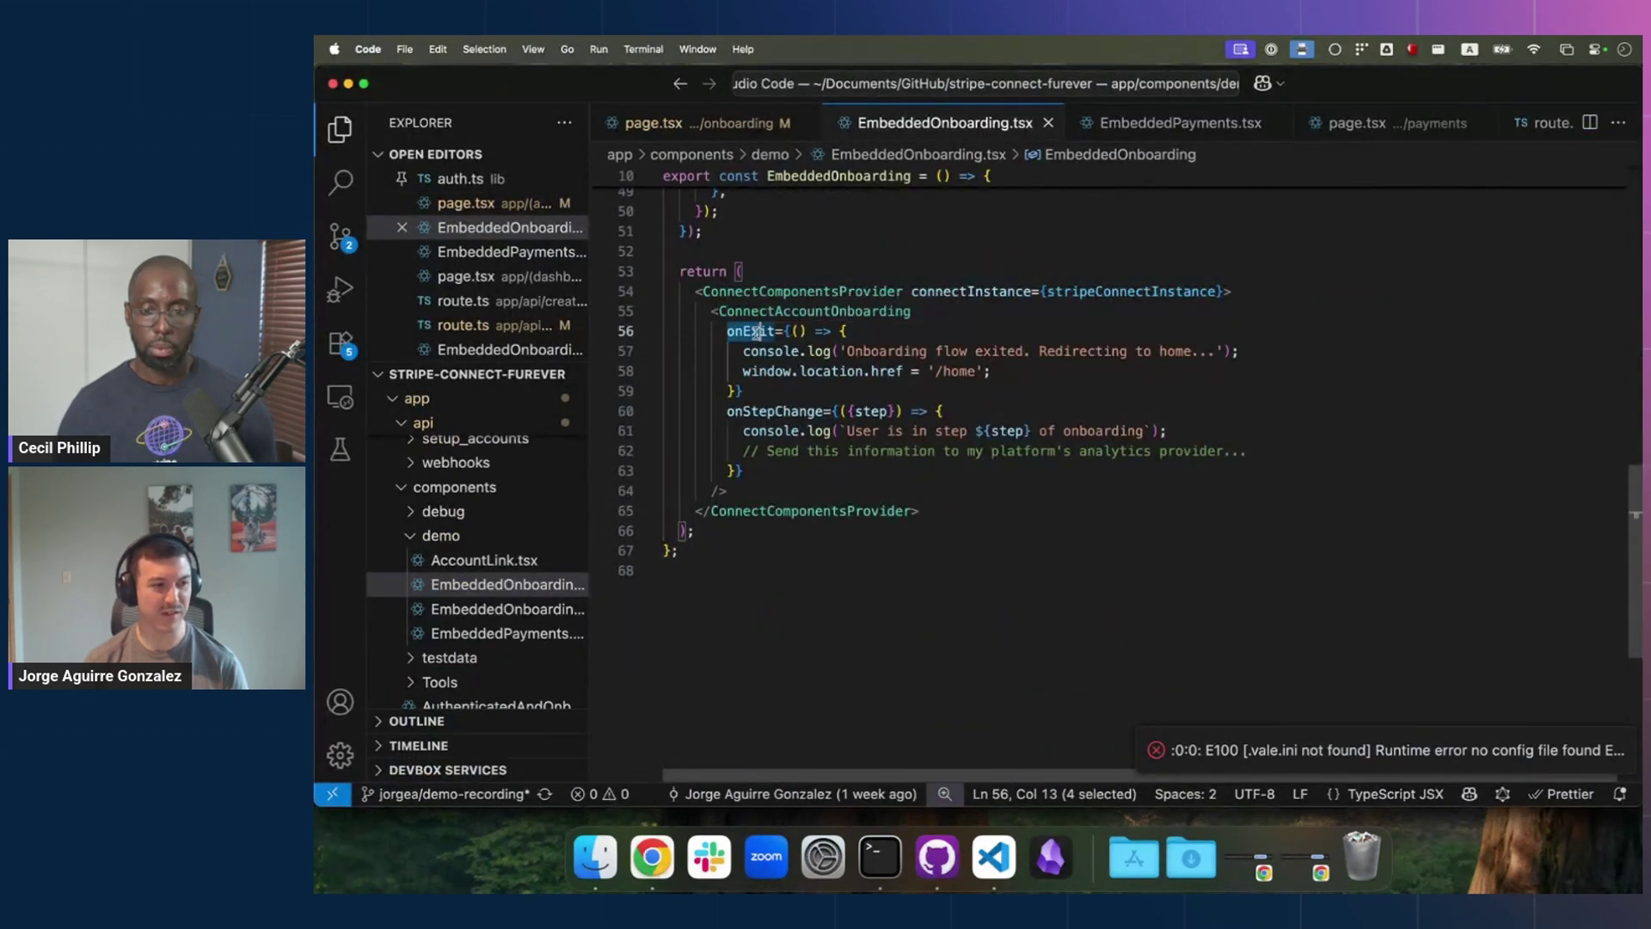
{"action": "triple_click", "coordinate": [833, 372]}
{"action": "left_click", "coordinate": [834, 372]}
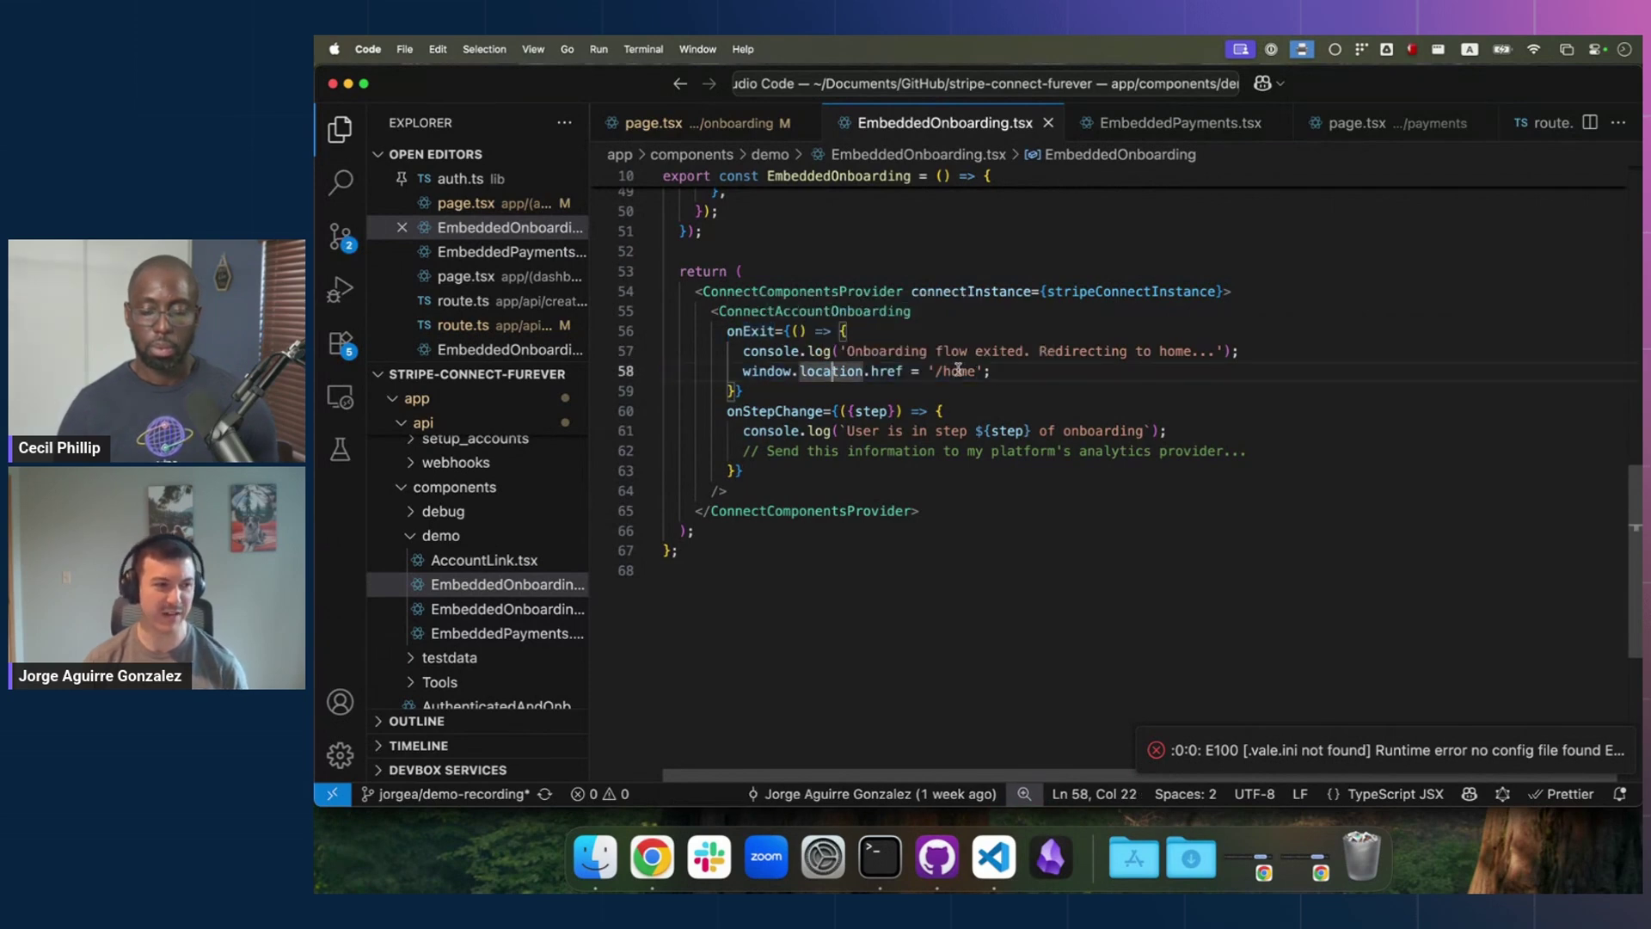
{"action": "left_click", "coordinate": [1003, 372]}
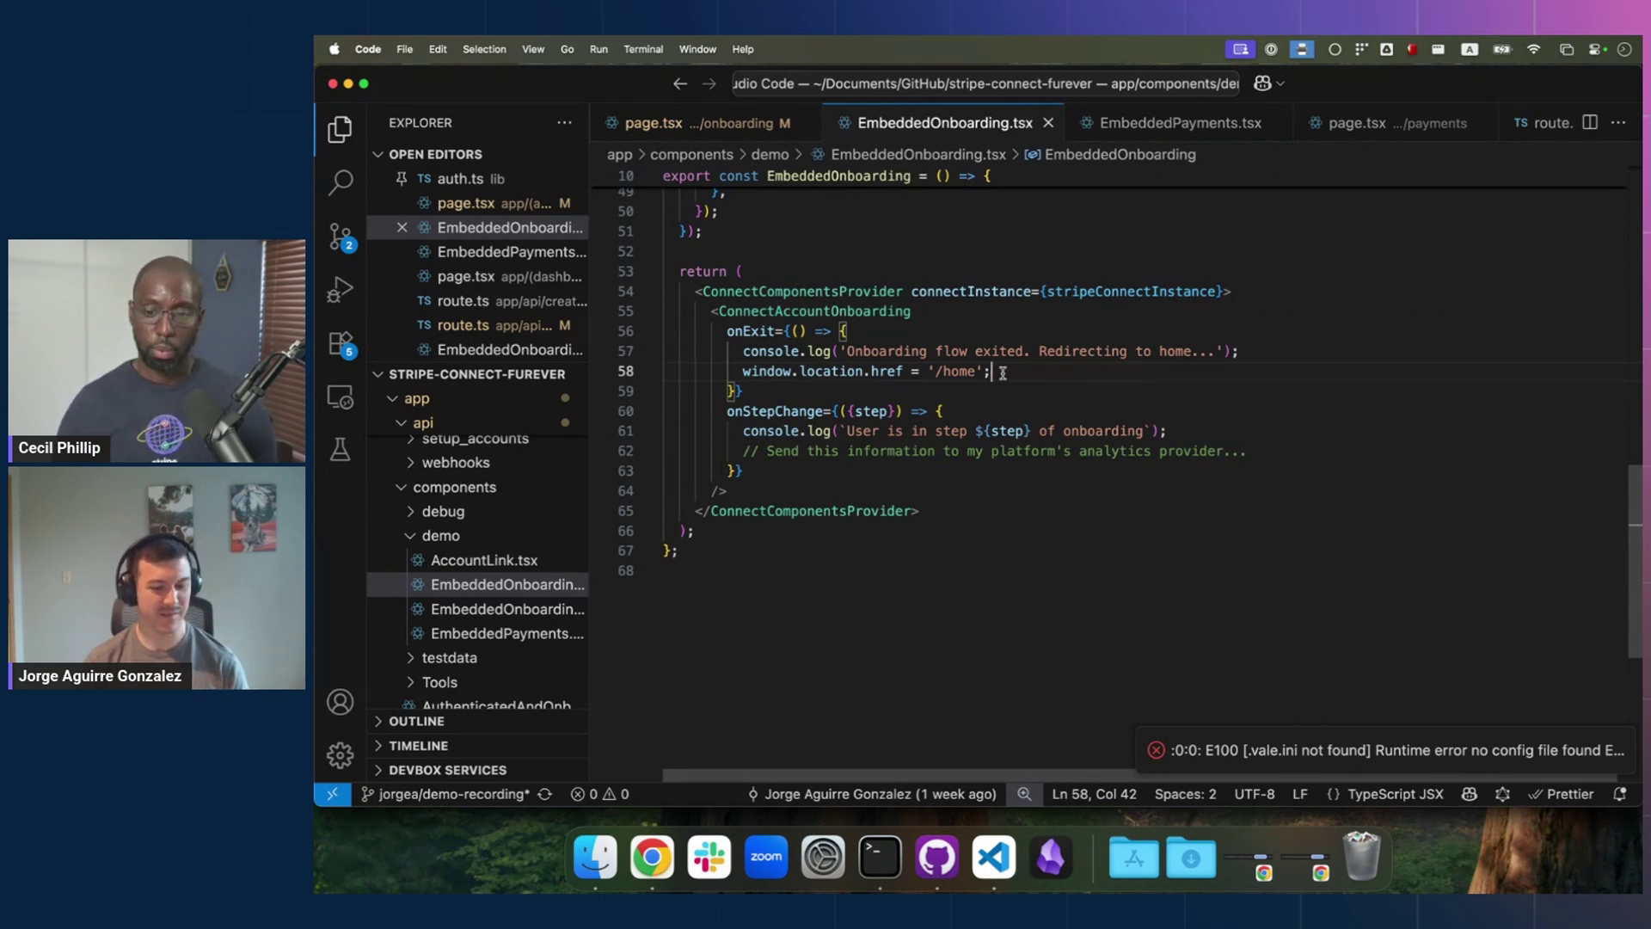
{"action": "key", "text": "super+Tab"}
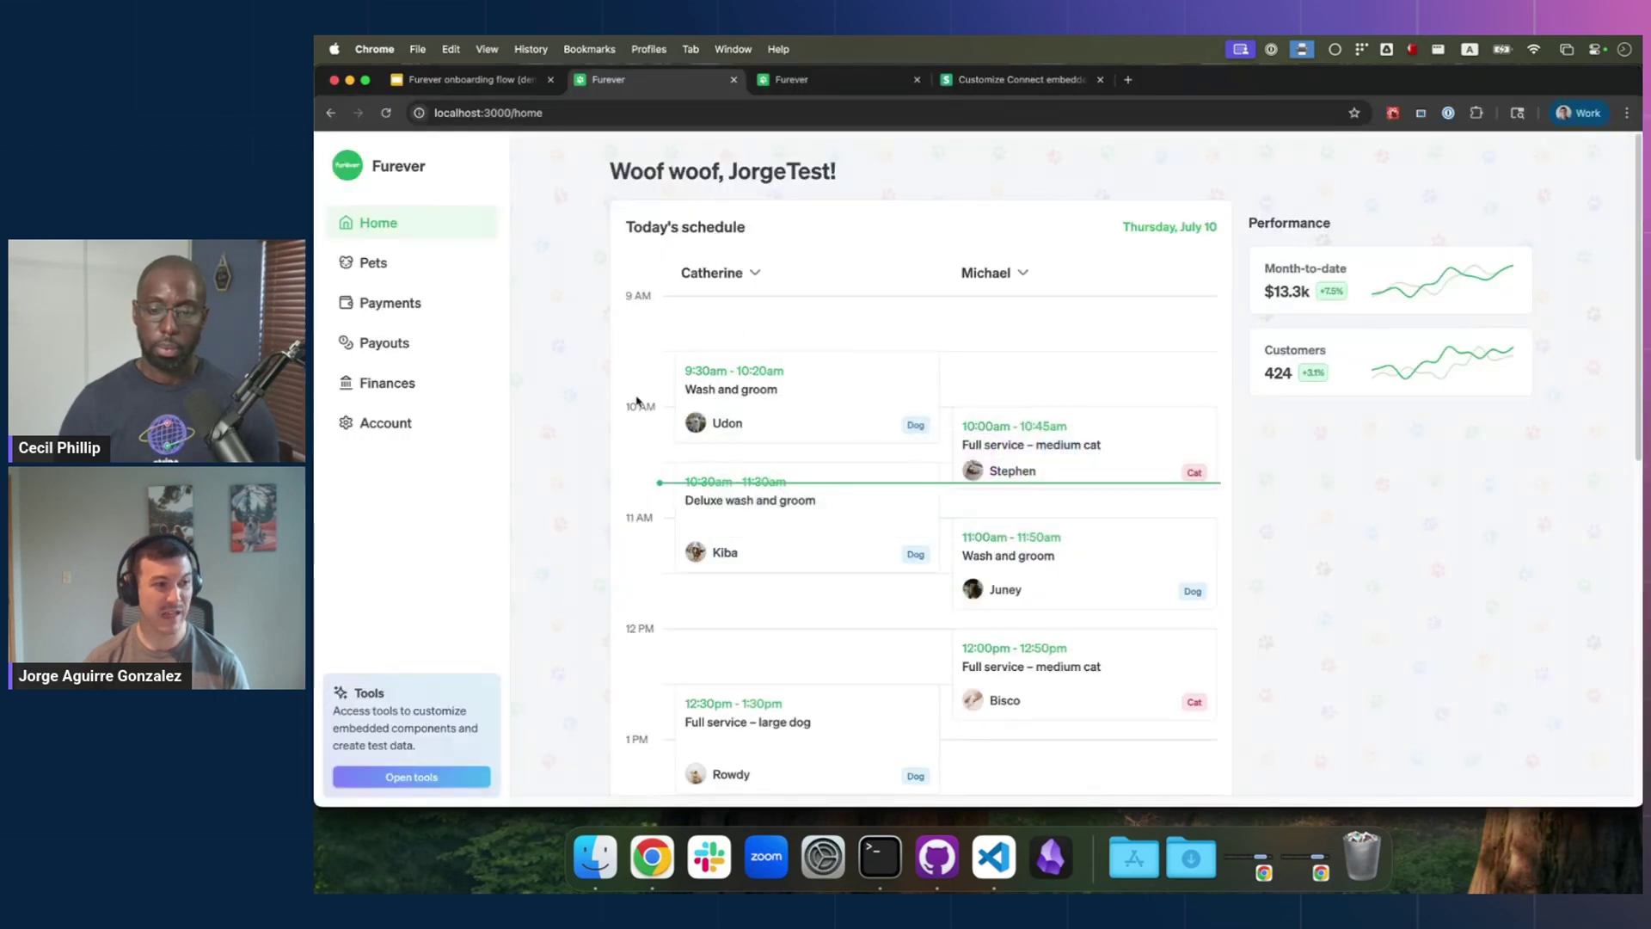
Step: Open the Payments page at localhost:3000/payments from the Furever sidebar
{"action": "left_click", "coordinate": [430, 307]}
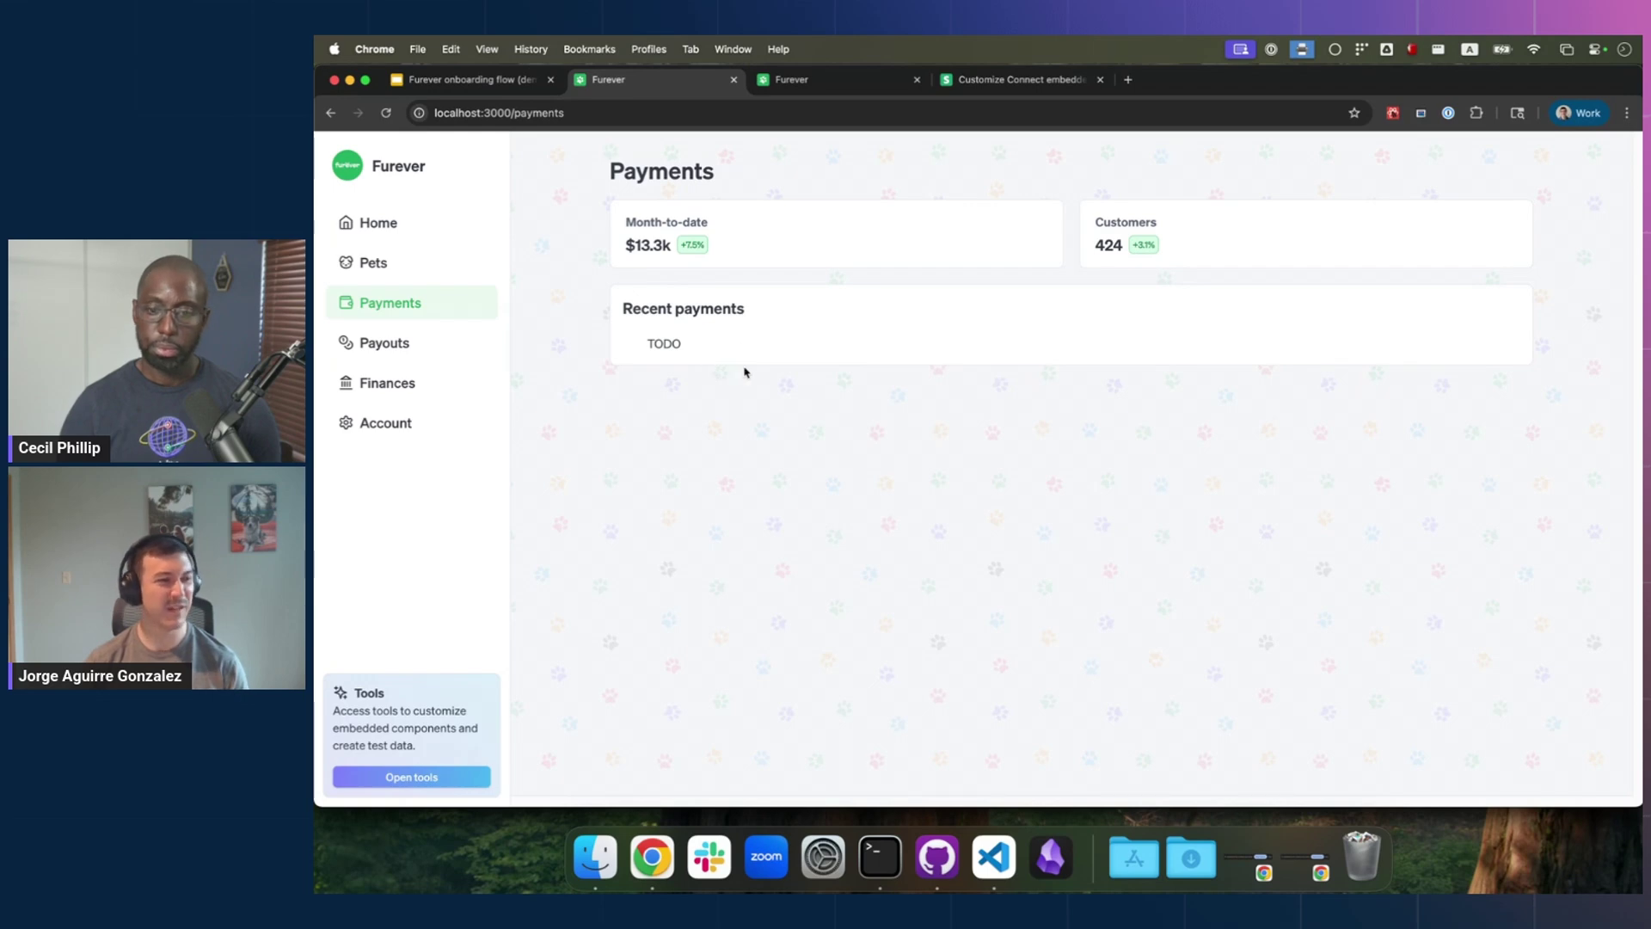
Step: Open create_account_session/route.ts through the Cmd+P quick file search
{"action": "left_click", "coordinate": [994, 856]}
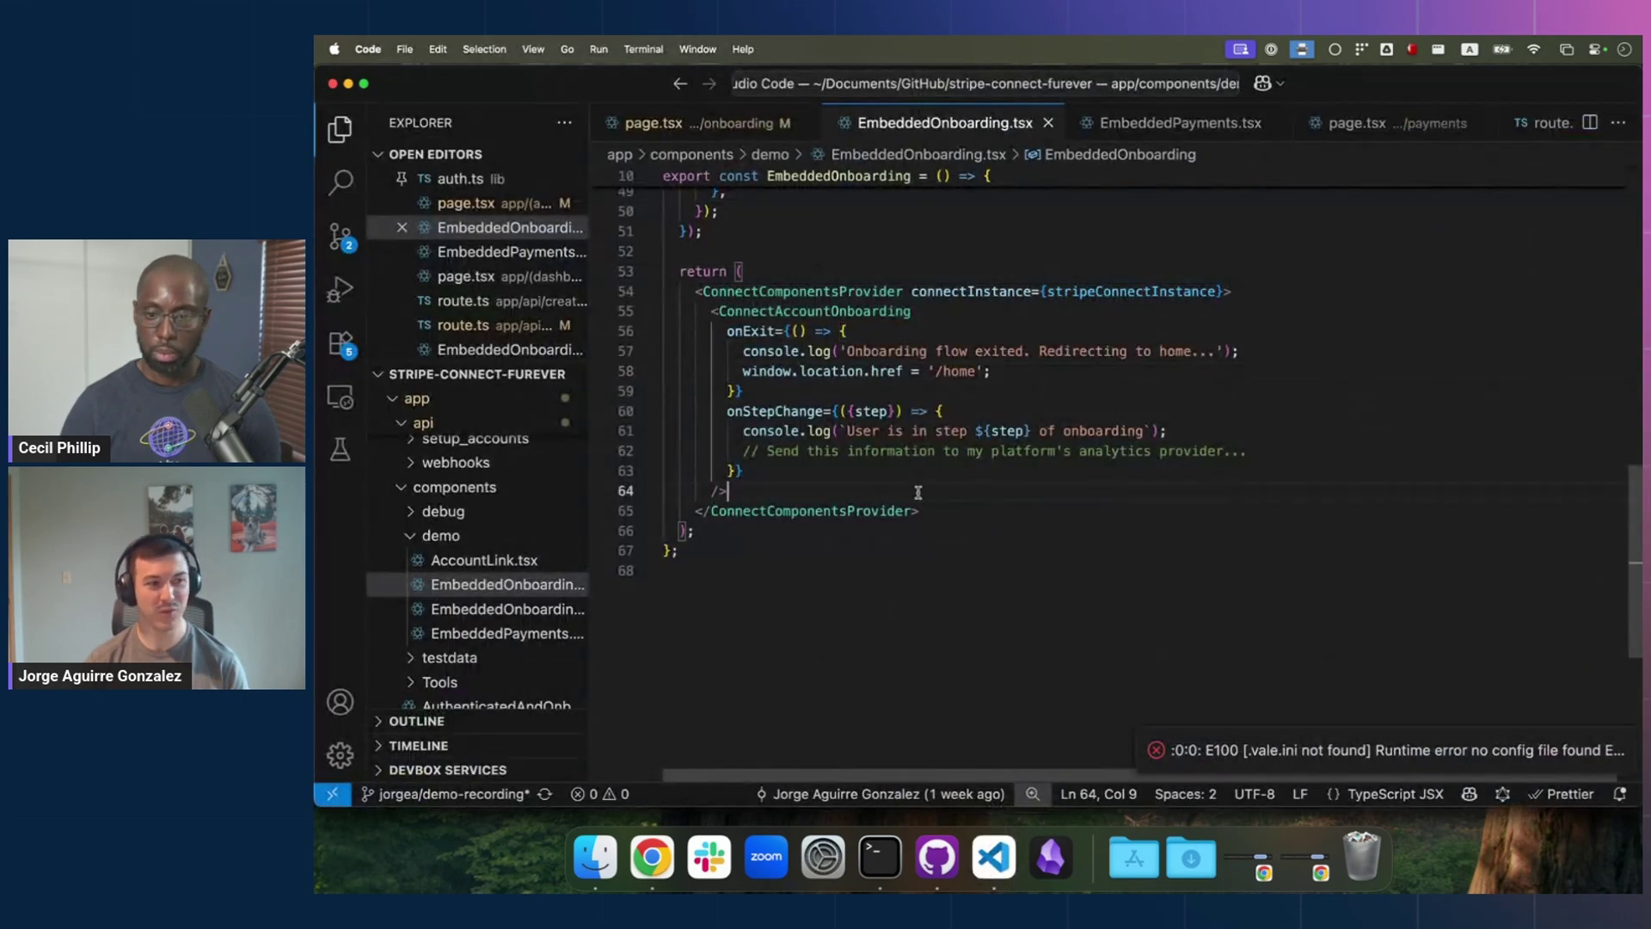
{"action": "key", "text": "super+p"}
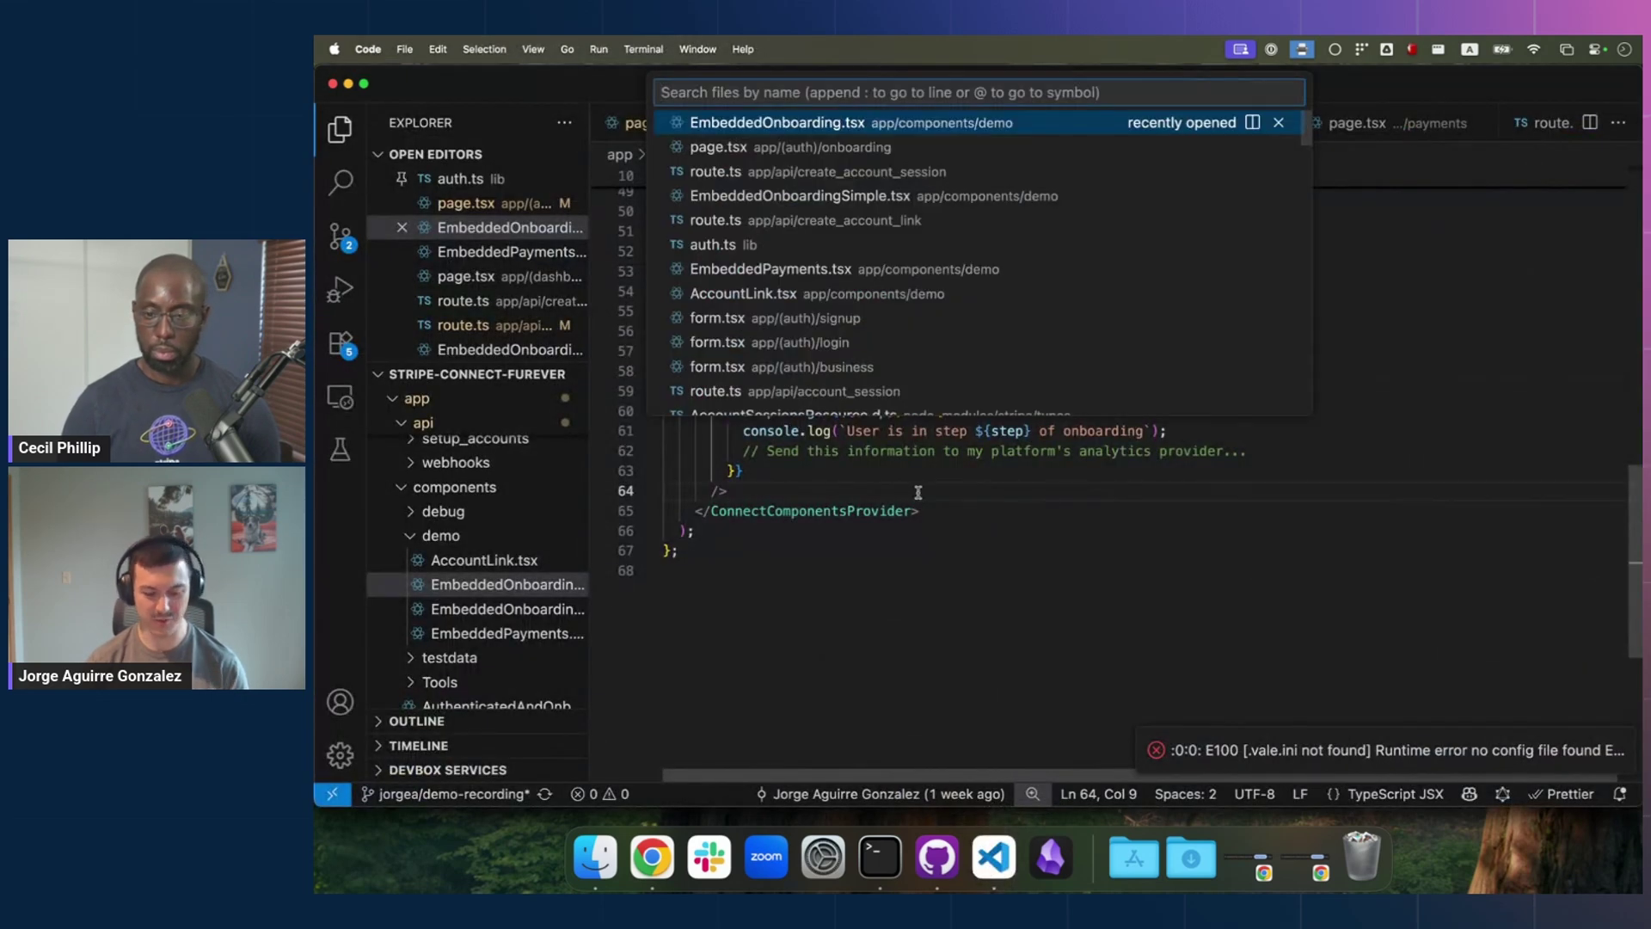
{"action": "type", "text": "create"}
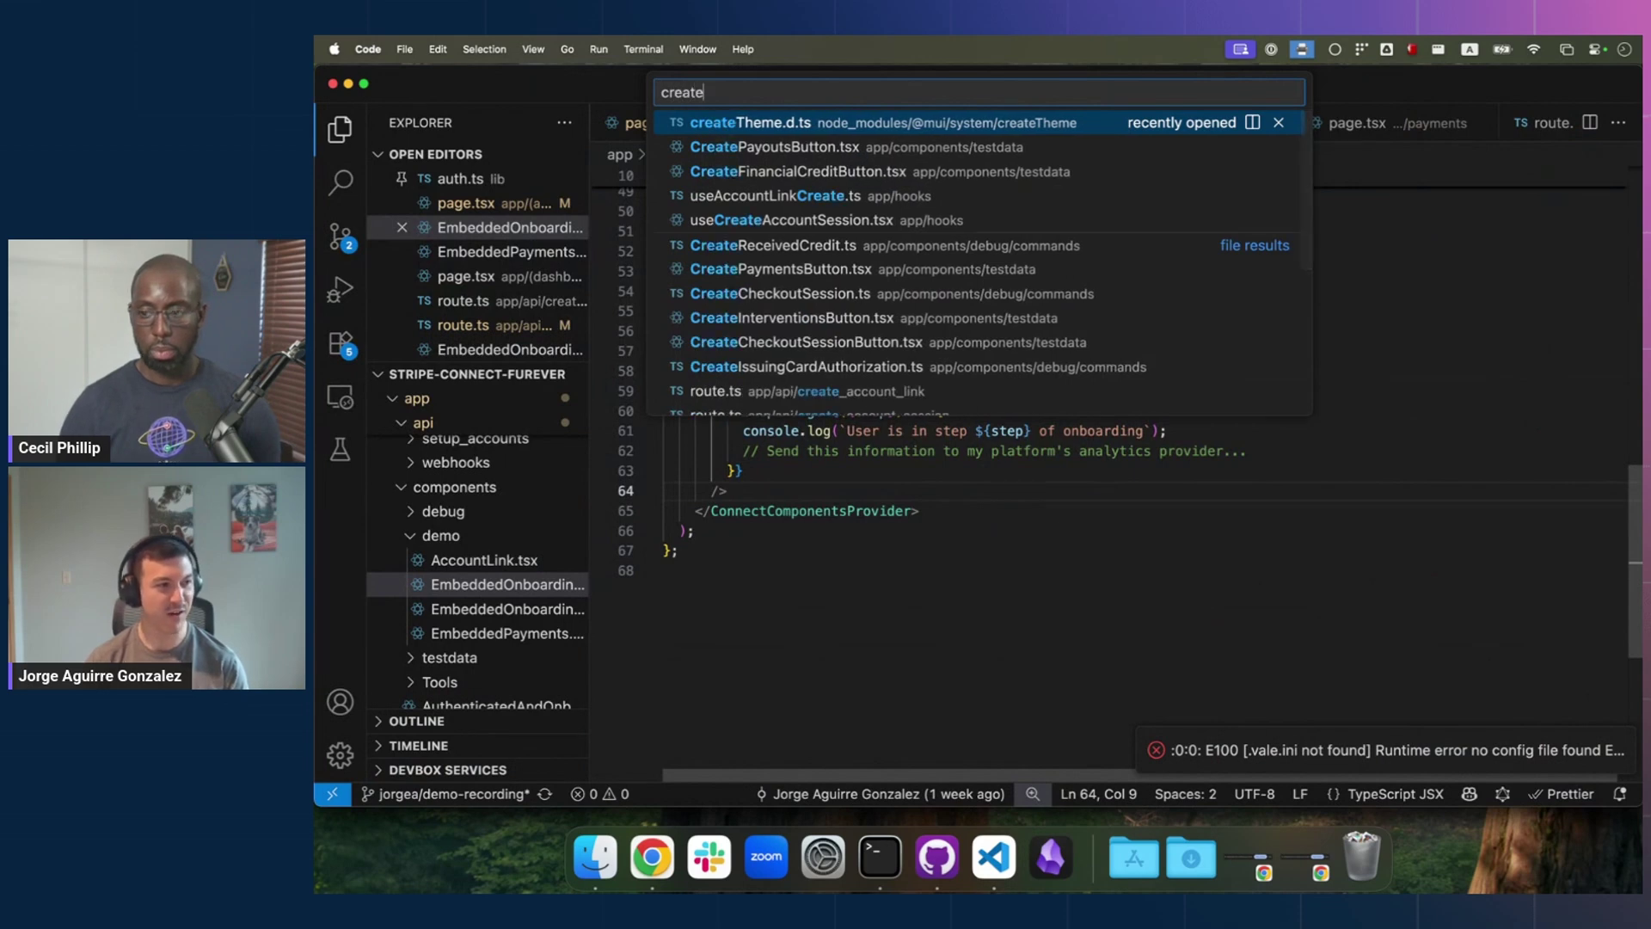
{"action": "type", "text": "_acc"}
{"action": "key", "text": "Down"}
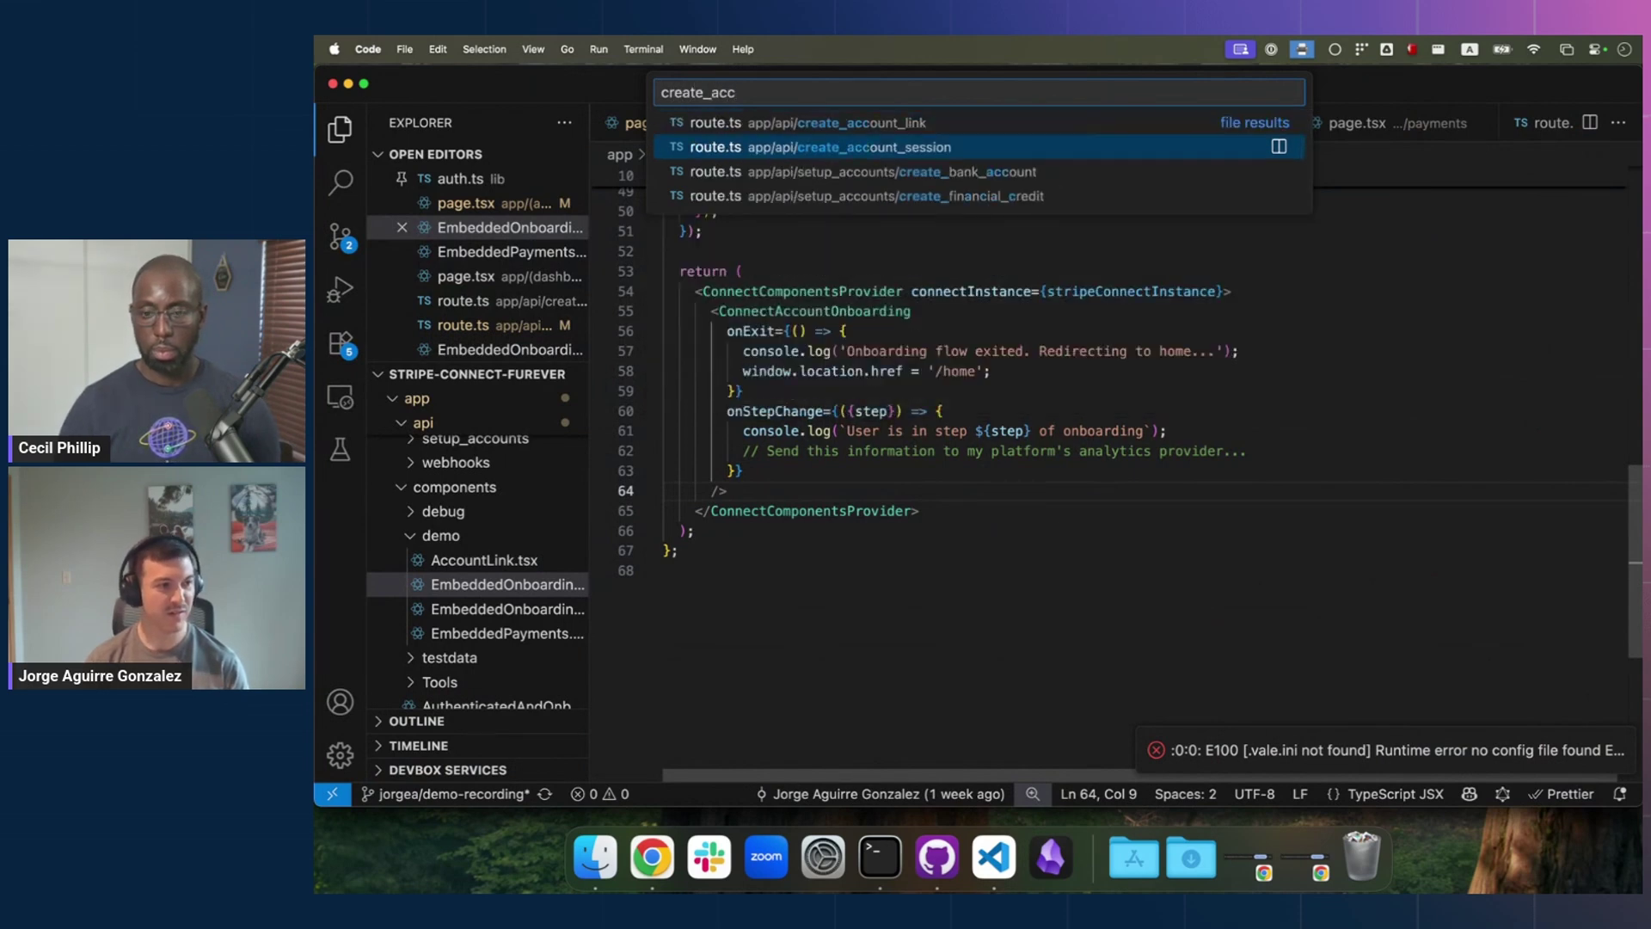
{"action": "key", "text": "Return"}
{"action": "scroll", "coordinate": [1032, 475], "scroll_direction": "down", "scroll_amount": 1}
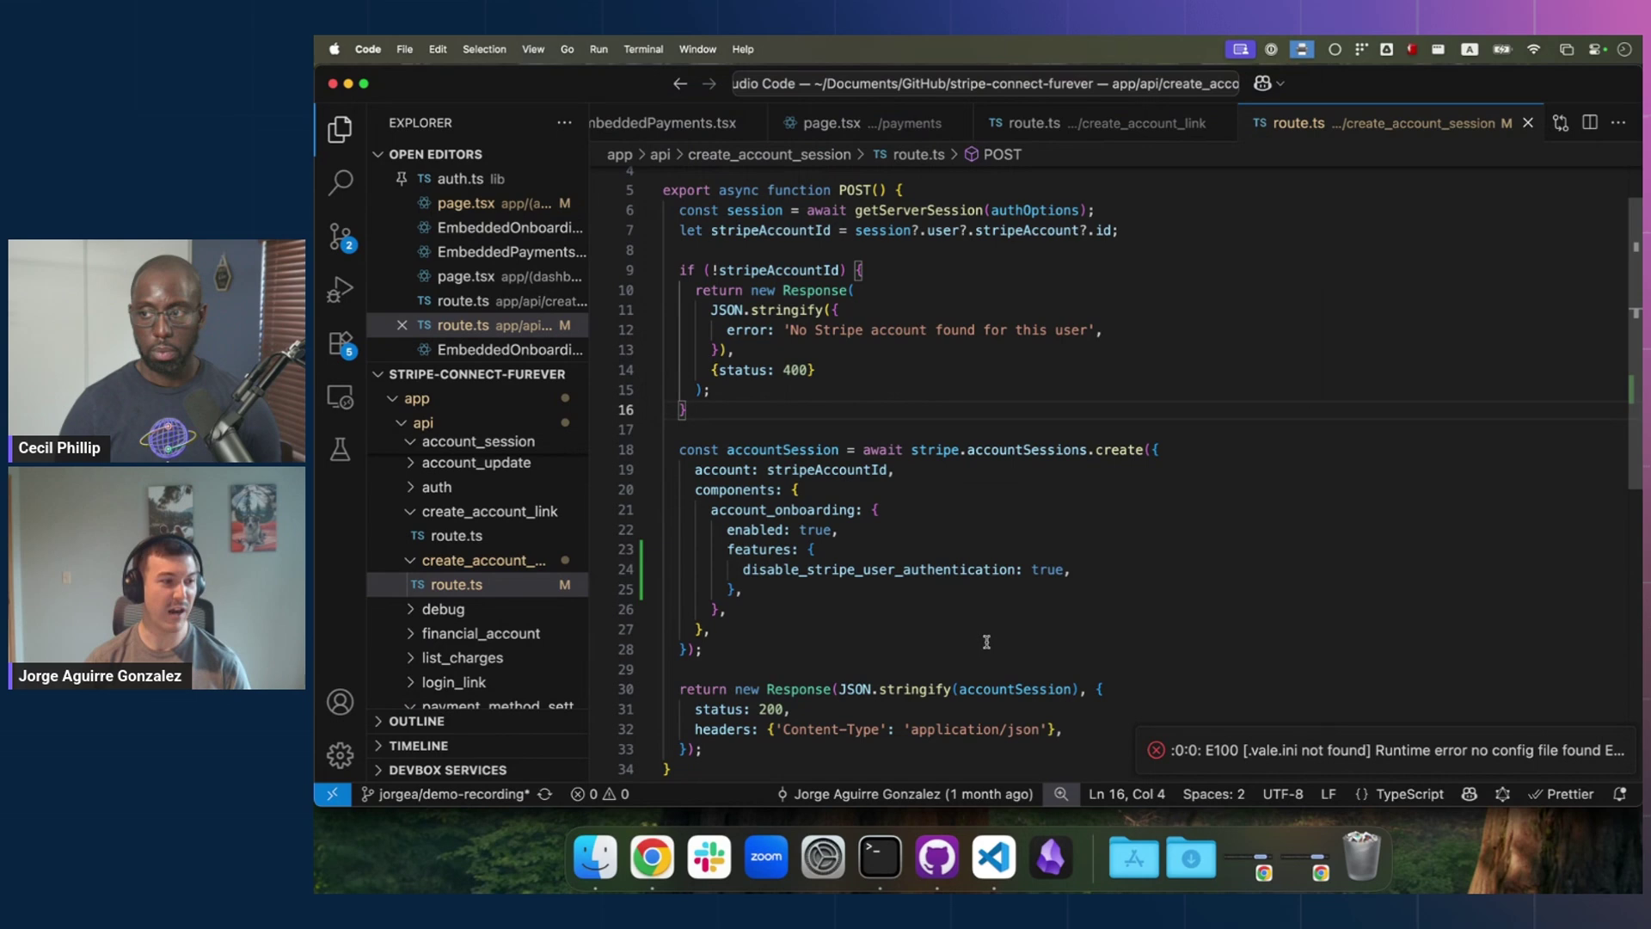
Step: Add payments: { enabled: true } after the account_onboarding block and save the route file
{"action": "left_click", "coordinate": [814, 607]}
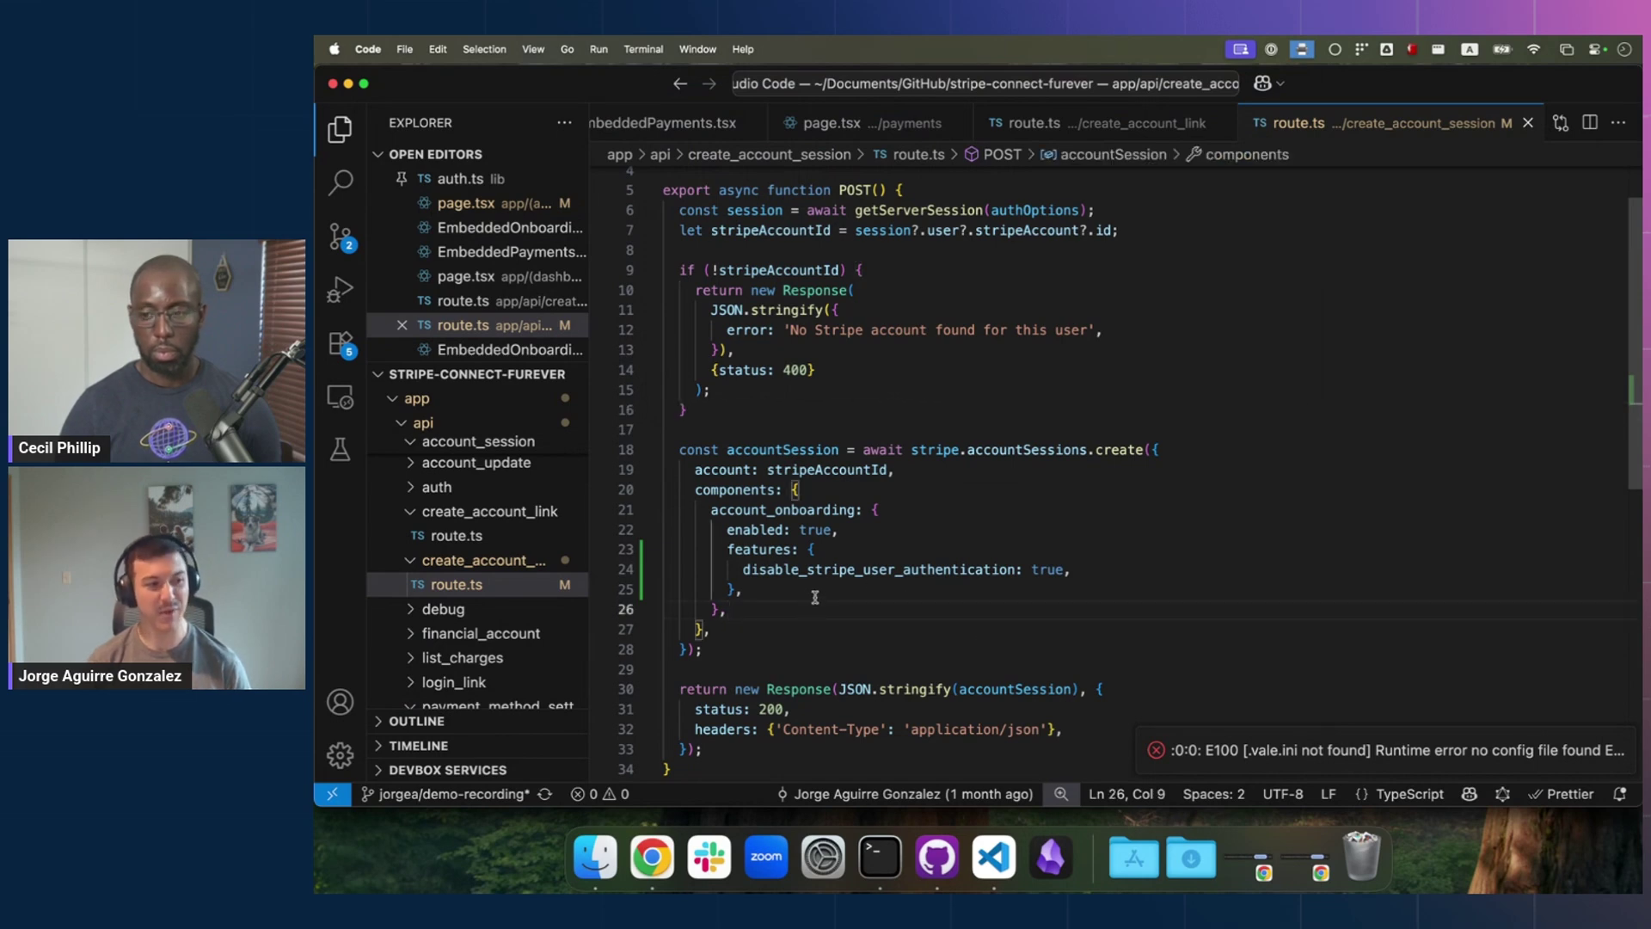
{"action": "key", "text": "Return"}
{"action": "type", "text": "pay"}
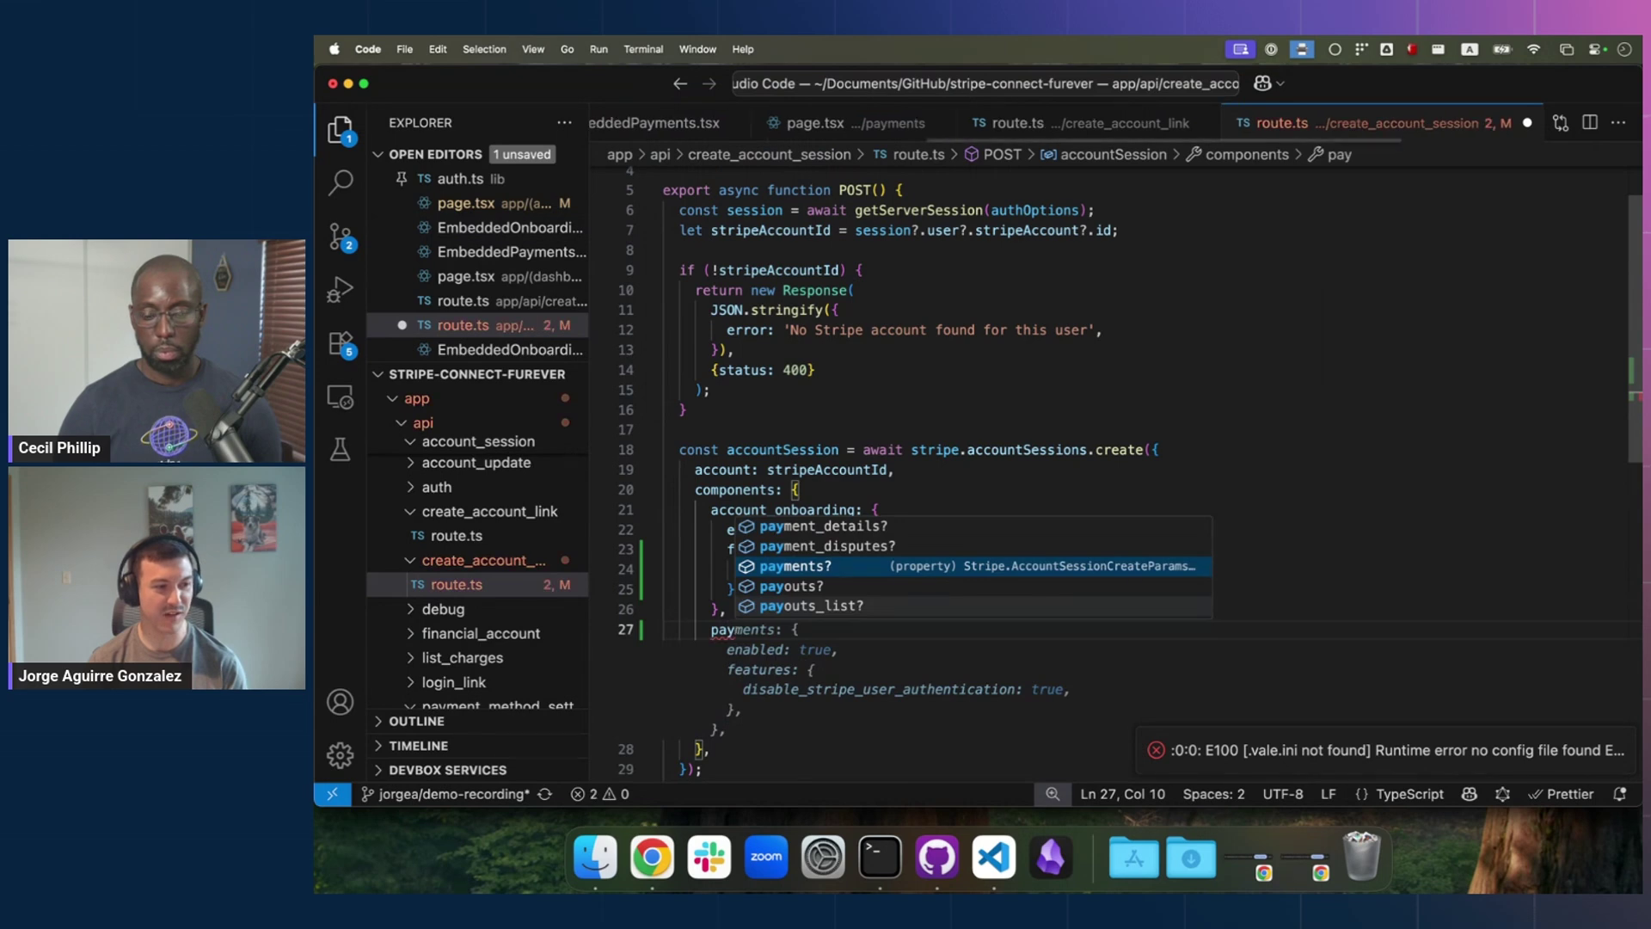
{"action": "type", "text": "met"}
{"action": "key", "text": "BackSpace"}
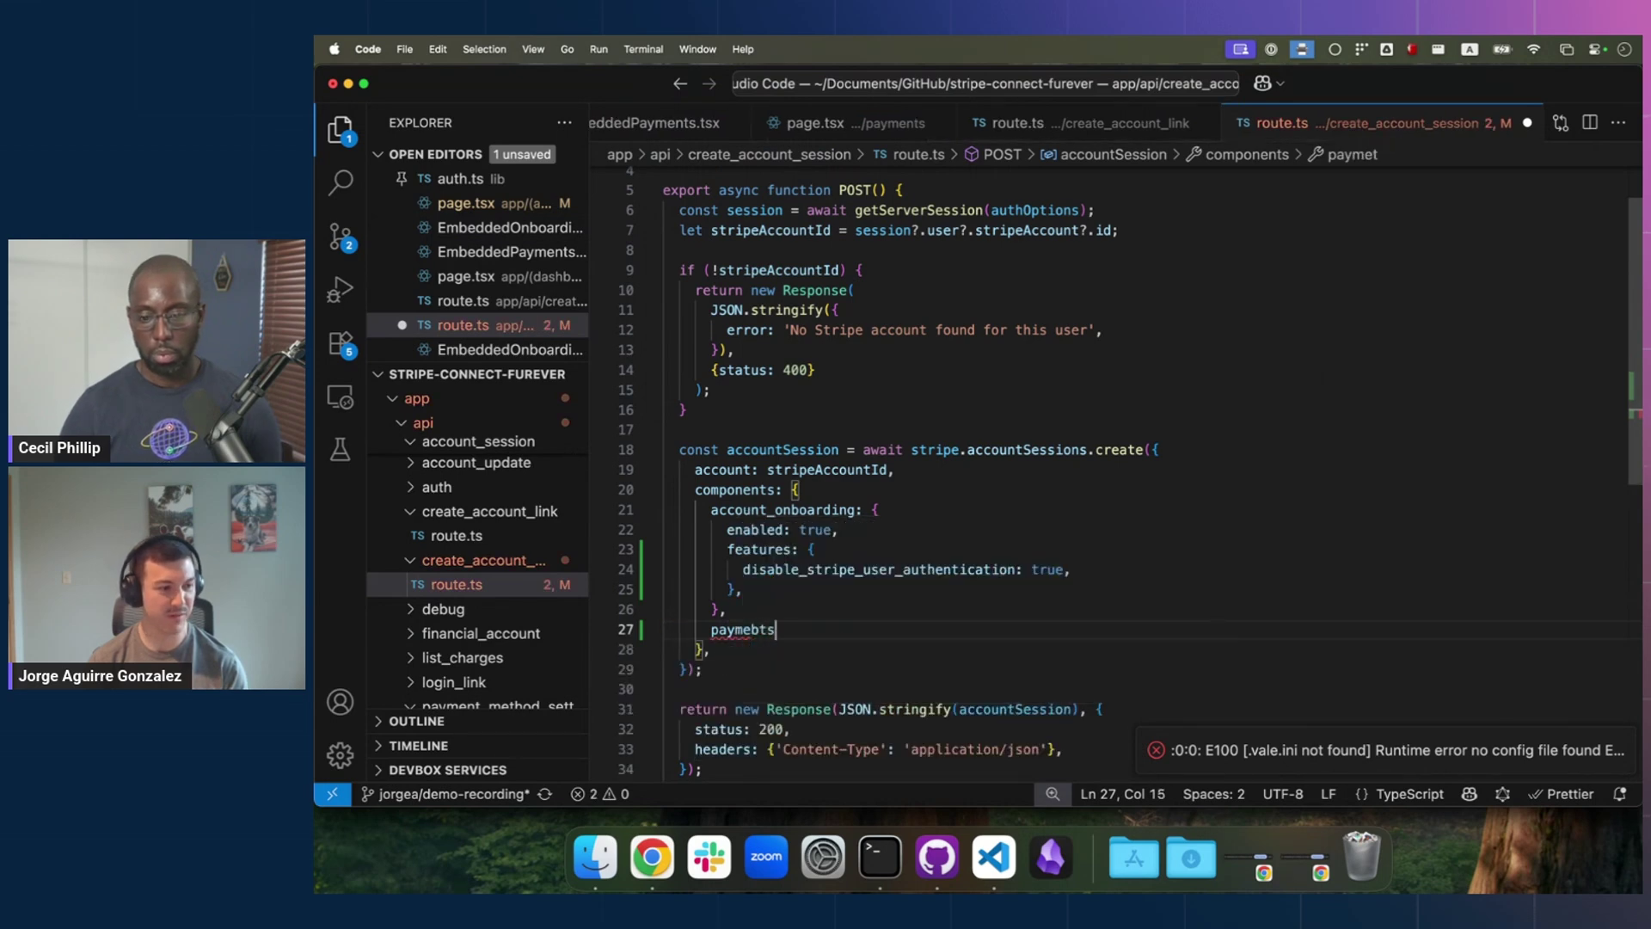
{"action": "type", "text": "nts: {"}
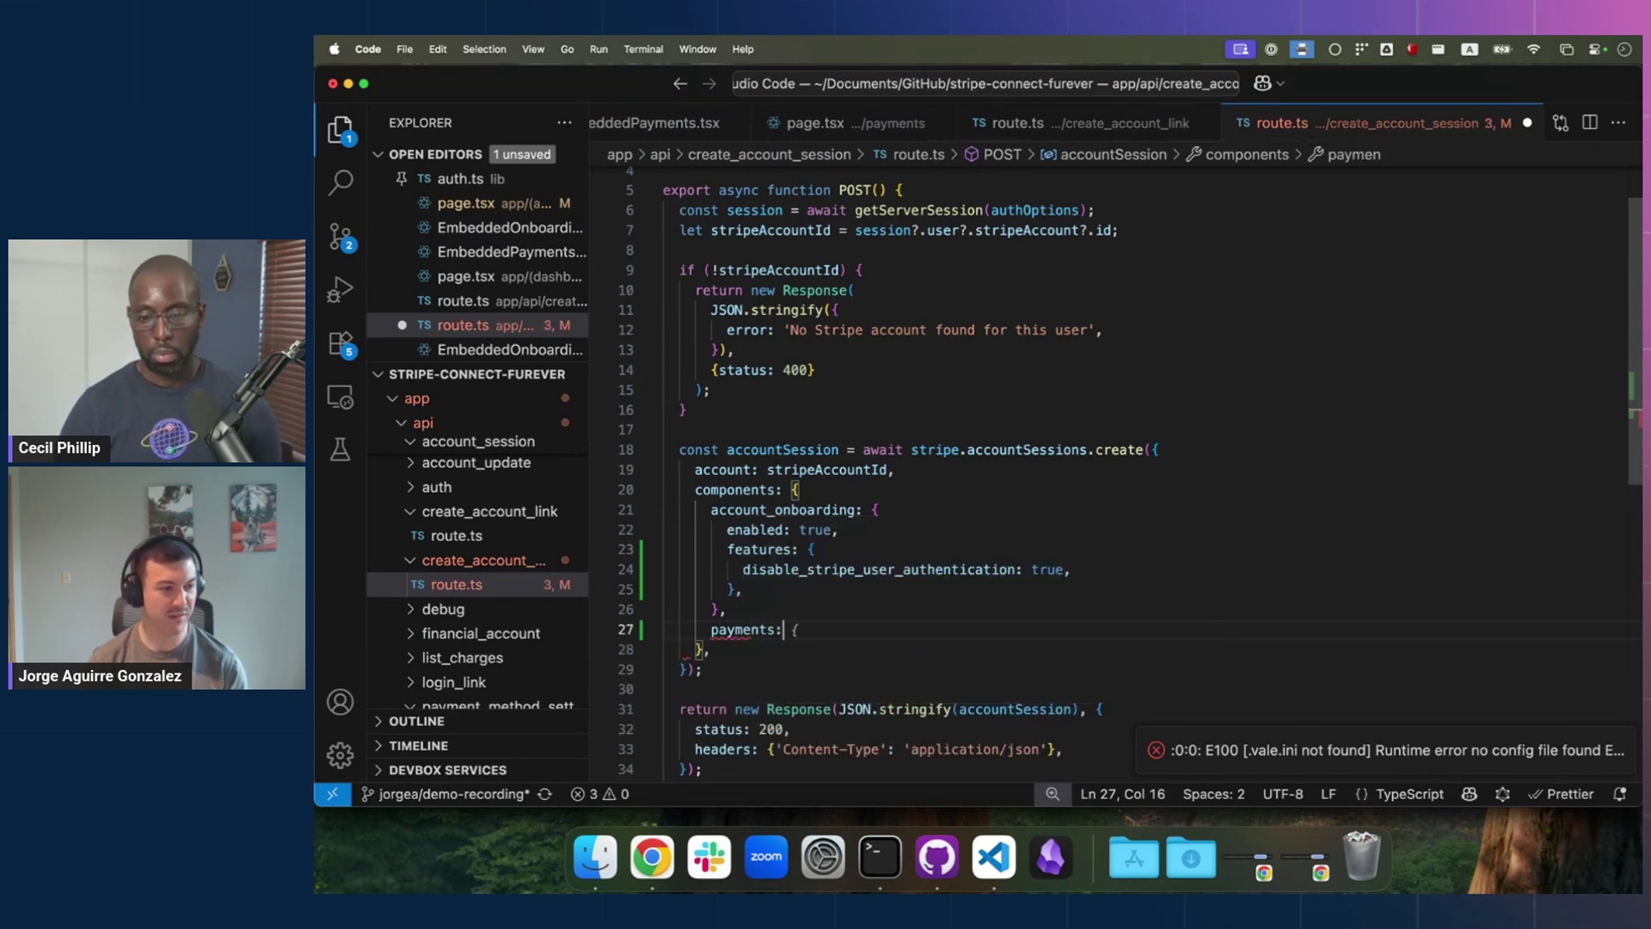
{"action": "key", "text": "Return"}
{"action": "type", "text": "enabled"}
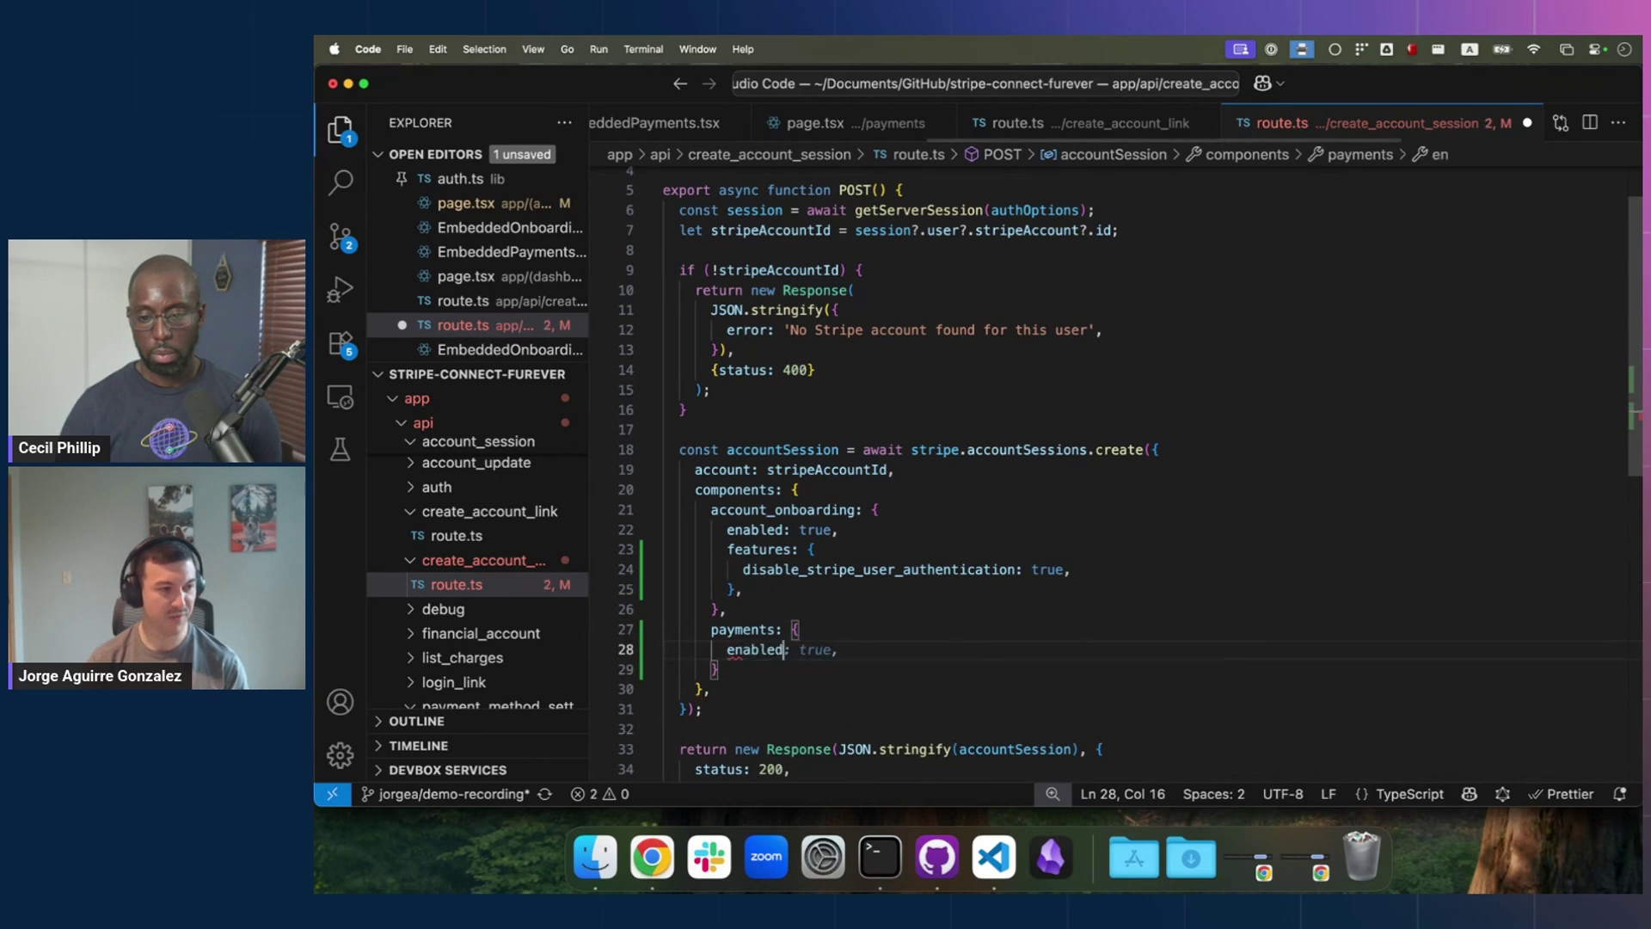
{"action": "key", "text": "super+s"}
{"action": "left_click", "coordinate": [868, 511]}
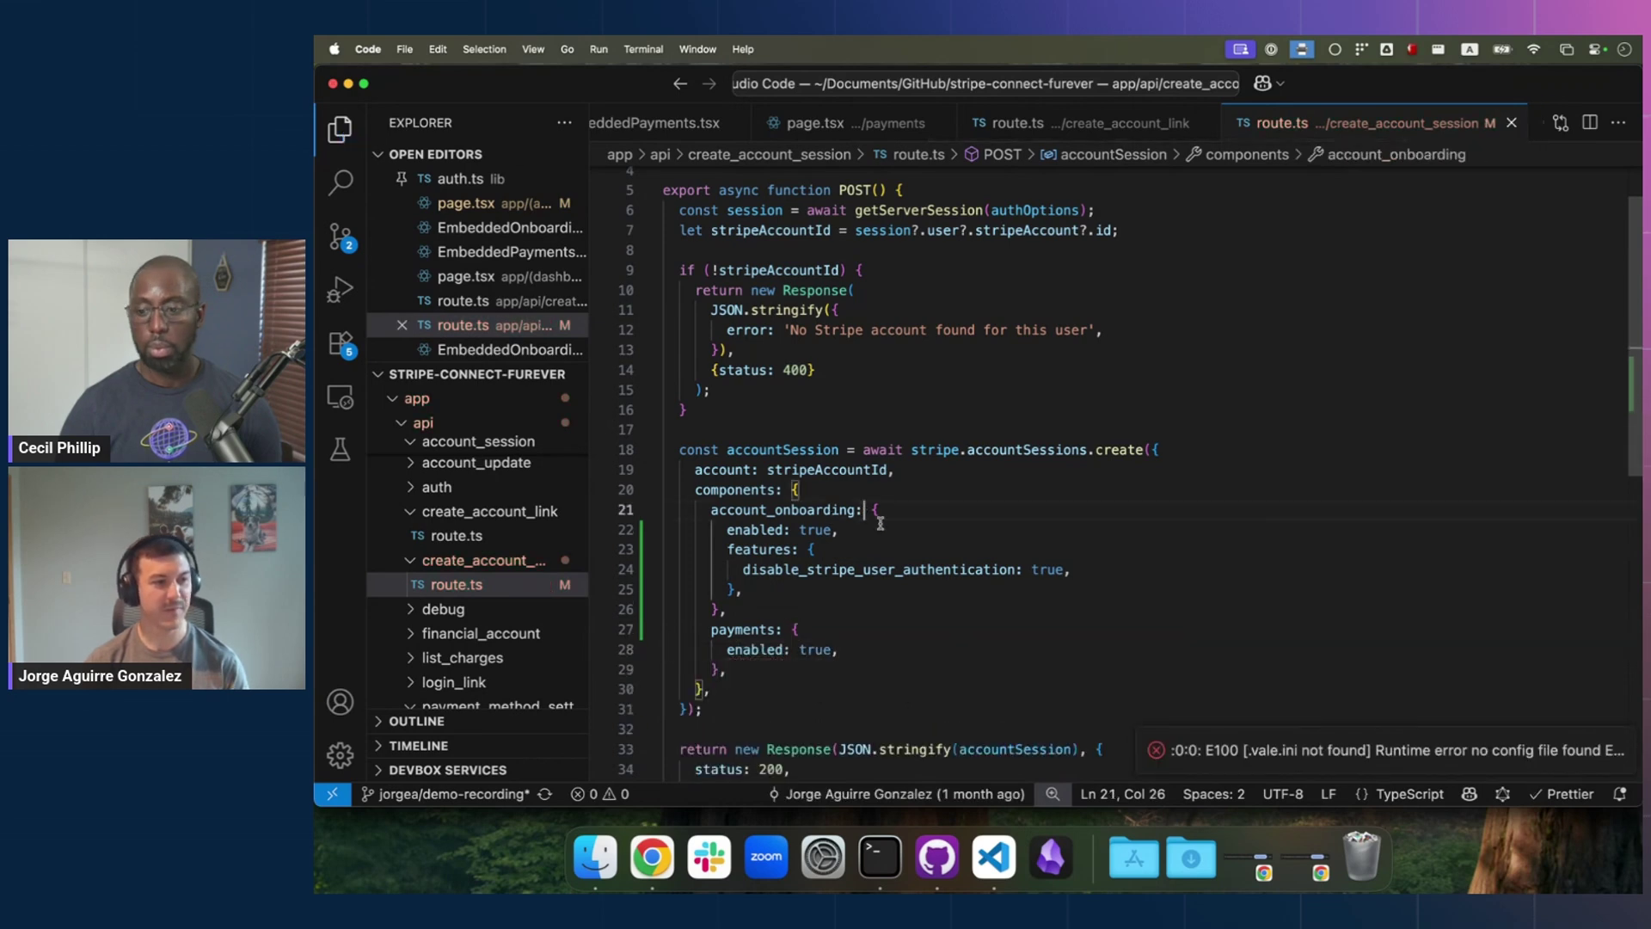
{"action": "left_click", "coordinate": [923, 547]}
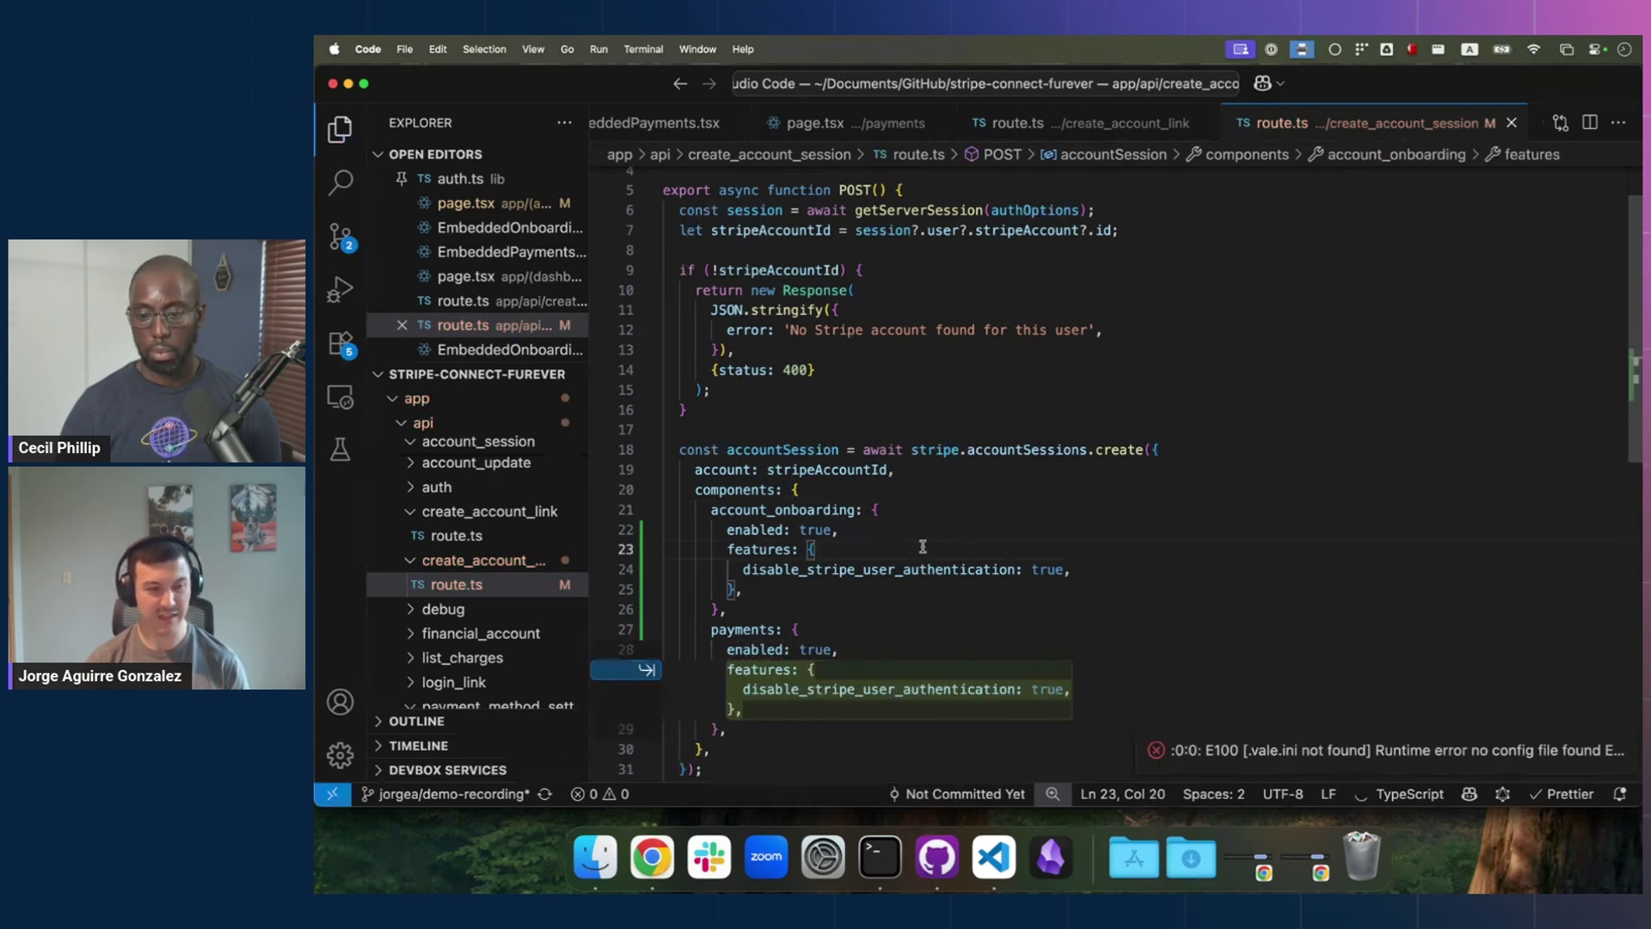
{"action": "key", "text": "ctrl+Tab"}
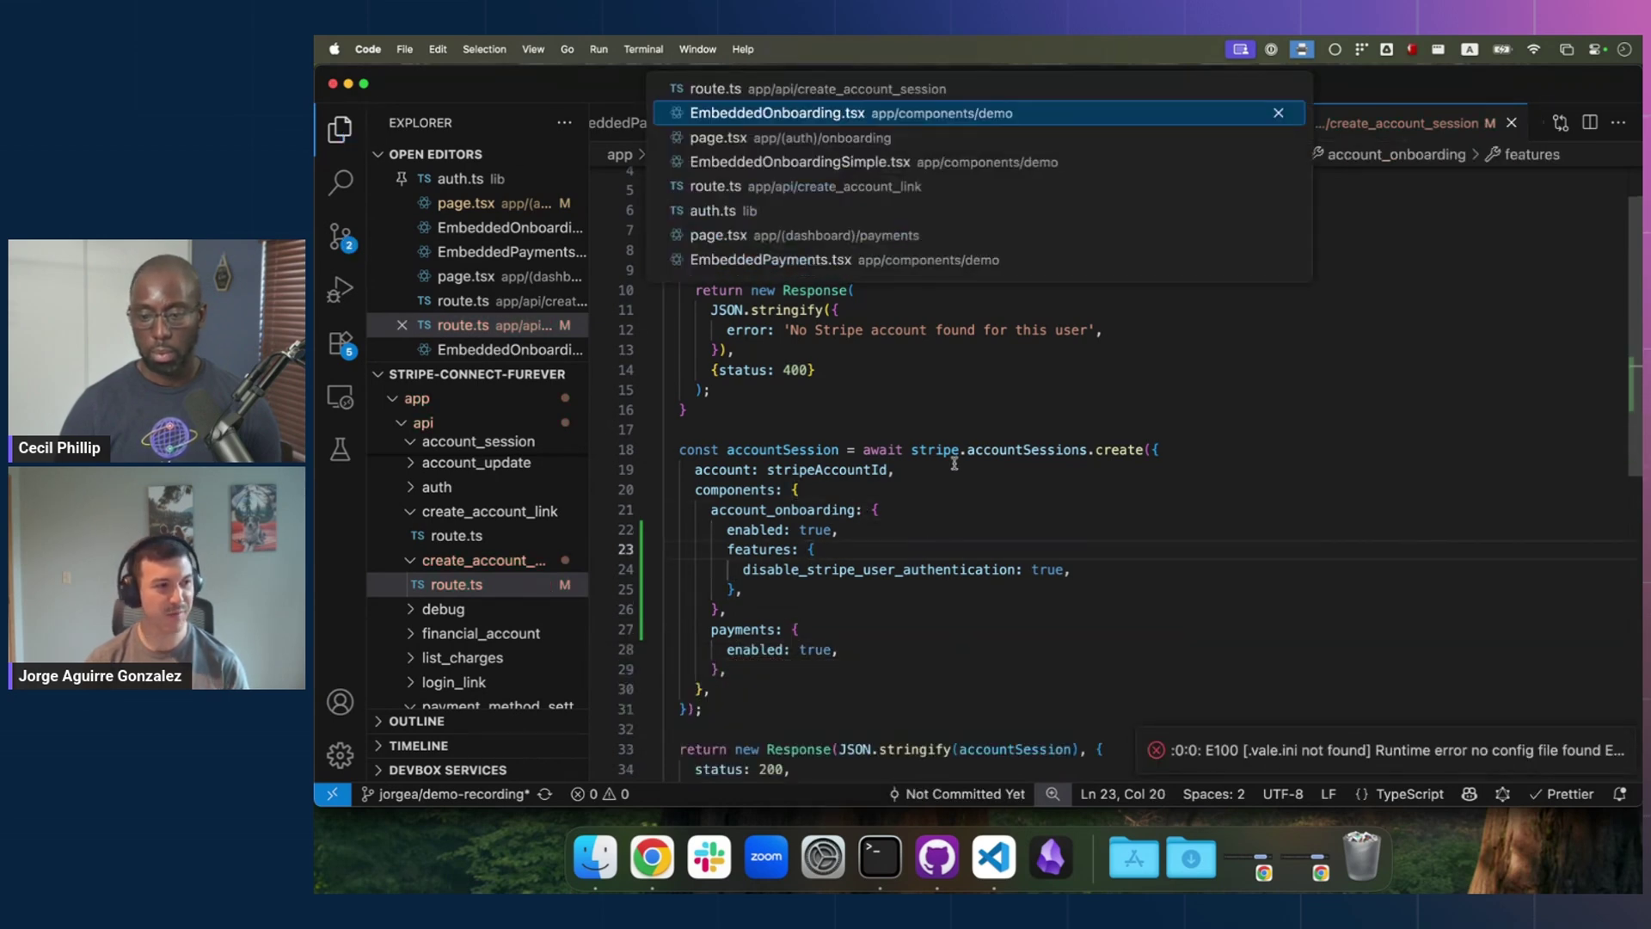
Step: Review the EmbeddedPayments.tsx component's code
{"action": "left_click", "coordinate": [824, 259]}
{"action": "scroll", "coordinate": [963, 501], "scroll_direction": "up", "scroll_amount": 15}
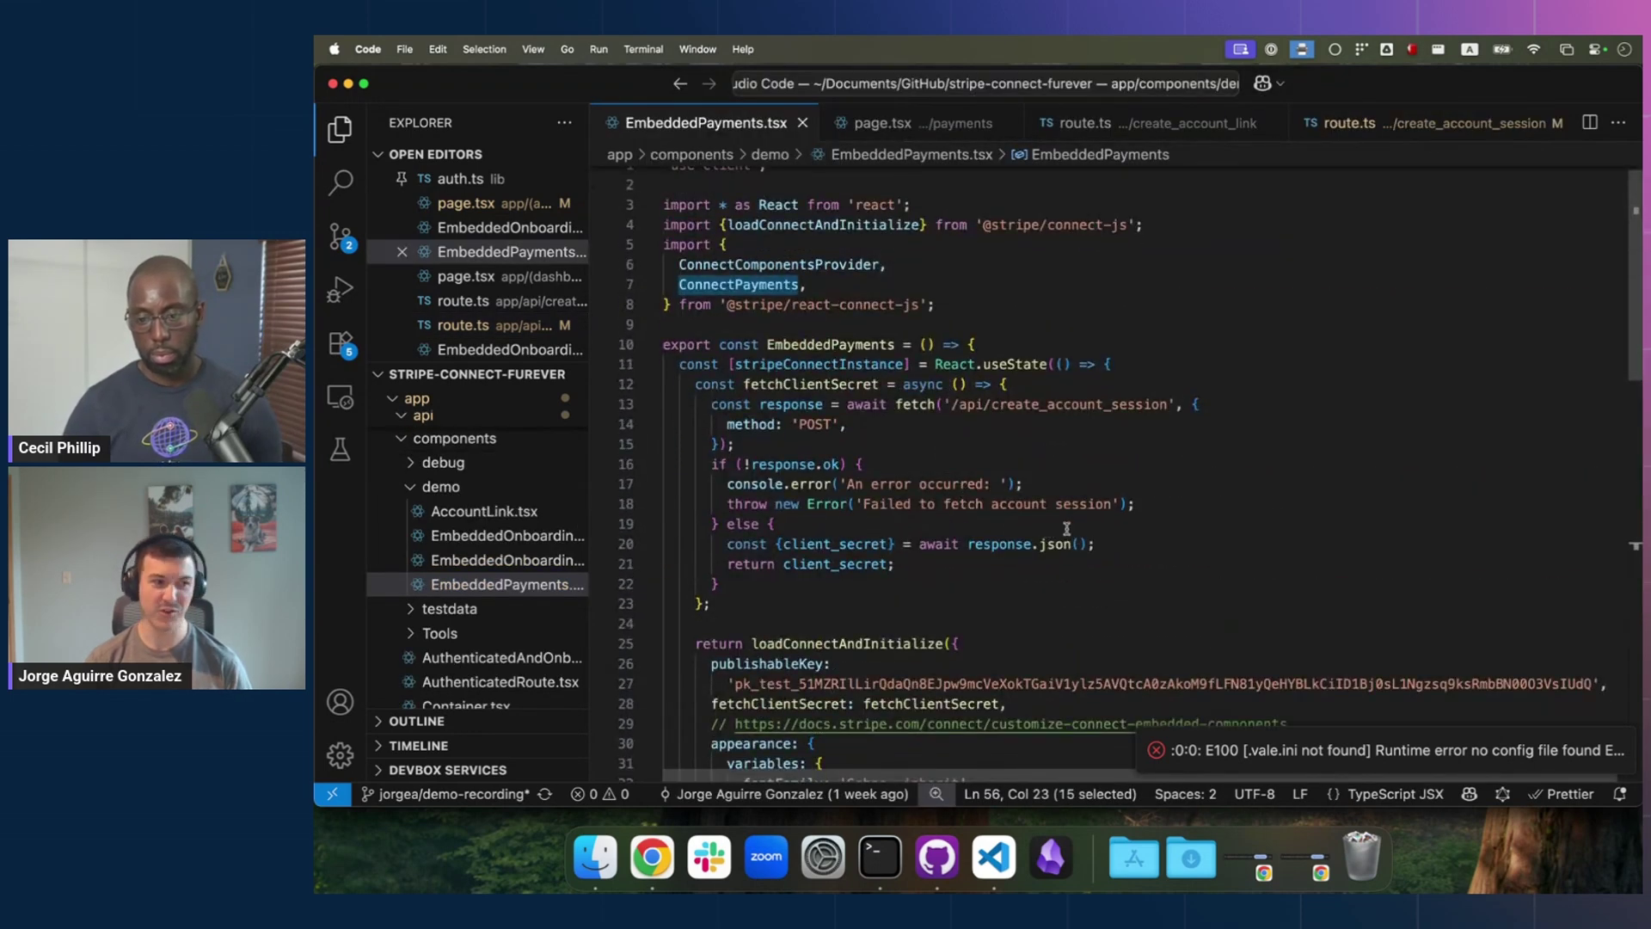
{"action": "scroll", "coordinate": [1066, 528], "scroll_direction": "down", "scroll_amount": 10}
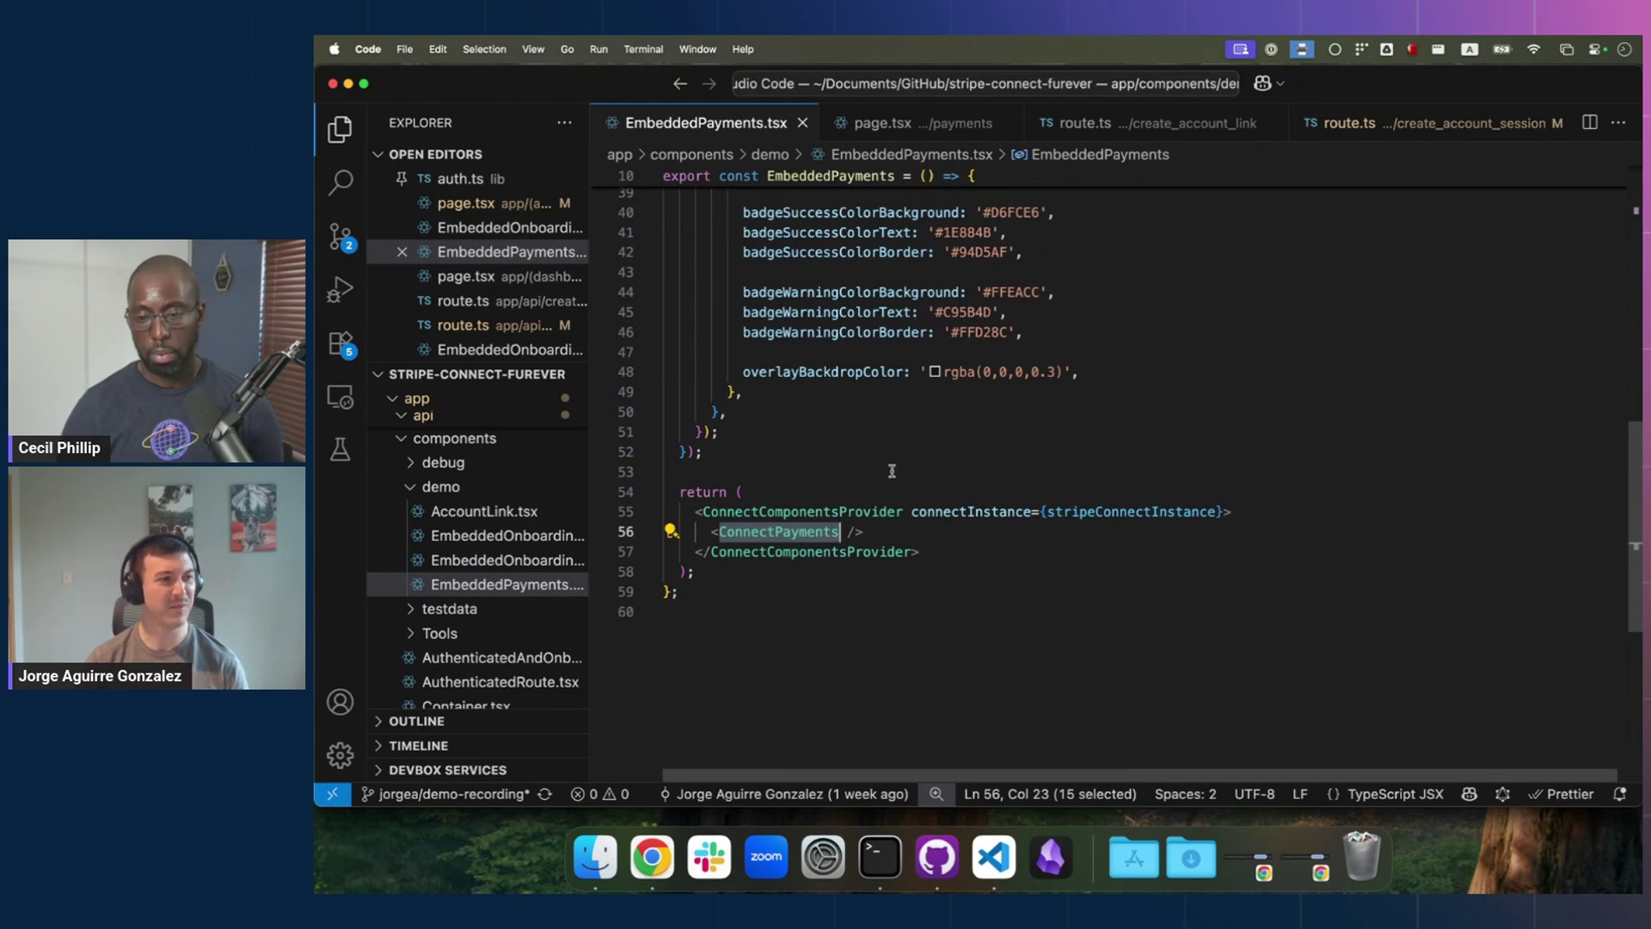
Step: Replace the line-26 TODO in the payments page.tsx with <EmbeddedPayments /> and save
{"action": "key", "text": "ctrl+Tab"}
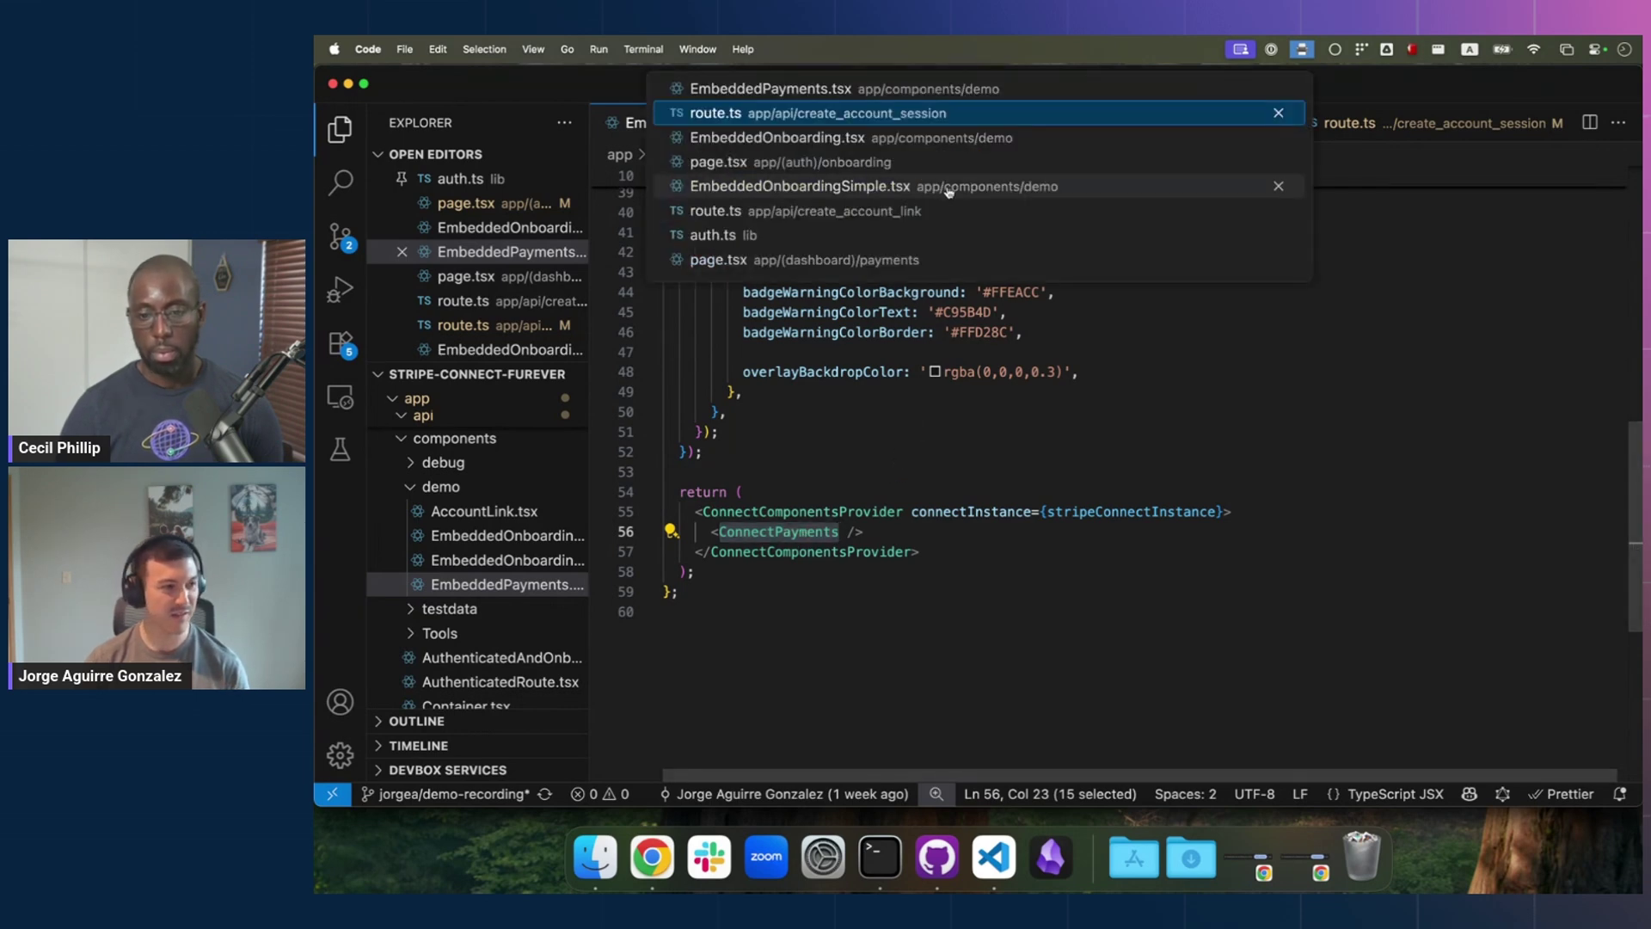
{"action": "left_click", "coordinate": [842, 262]}
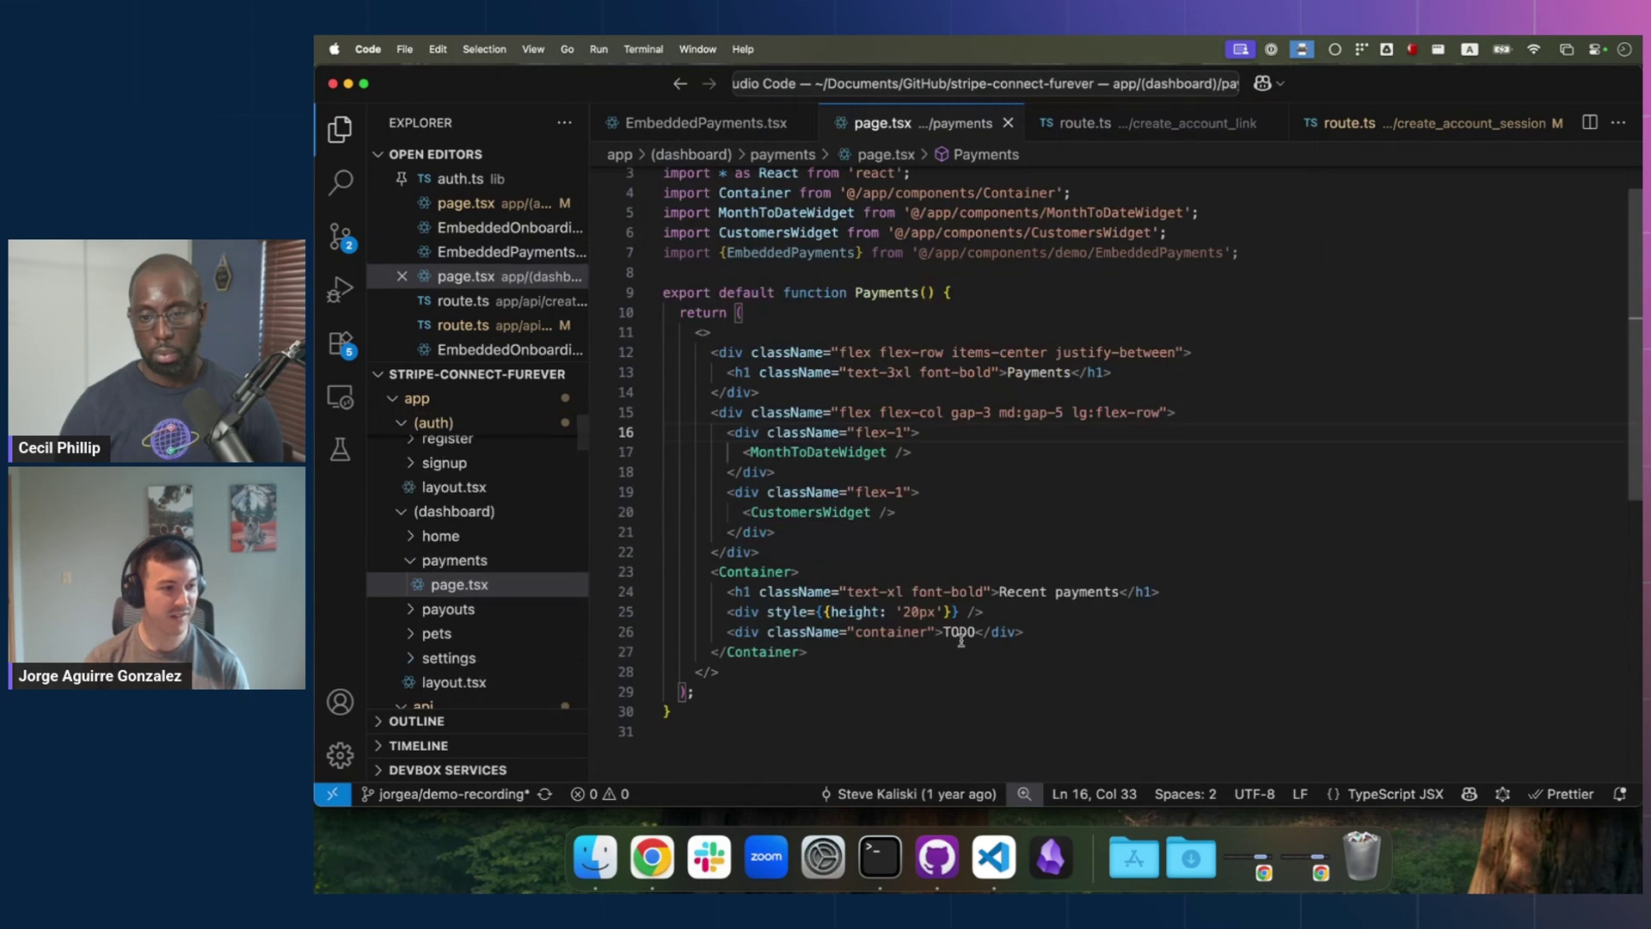
{"action": "double_click", "coordinate": [800, 252]}
{"action": "key", "text": "super+c"}
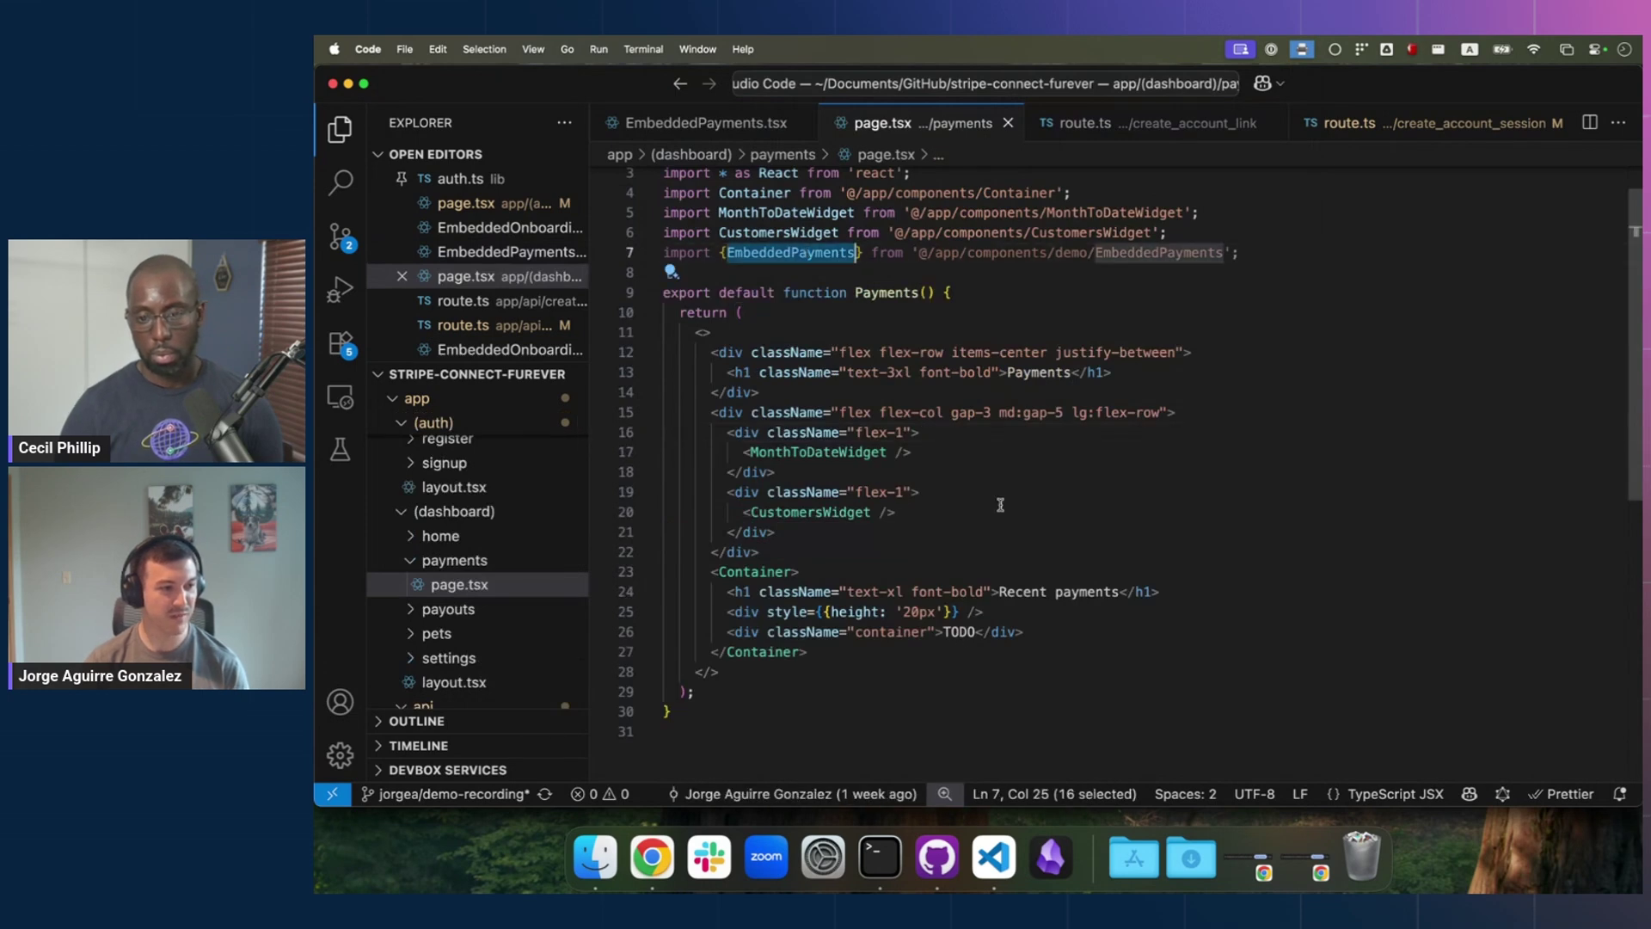
{"action": "double_click", "coordinate": [959, 631]}
{"action": "type", "text": "<"}
{"action": "key", "text": "super+v"}
{"action": "type", "text": "/>"}
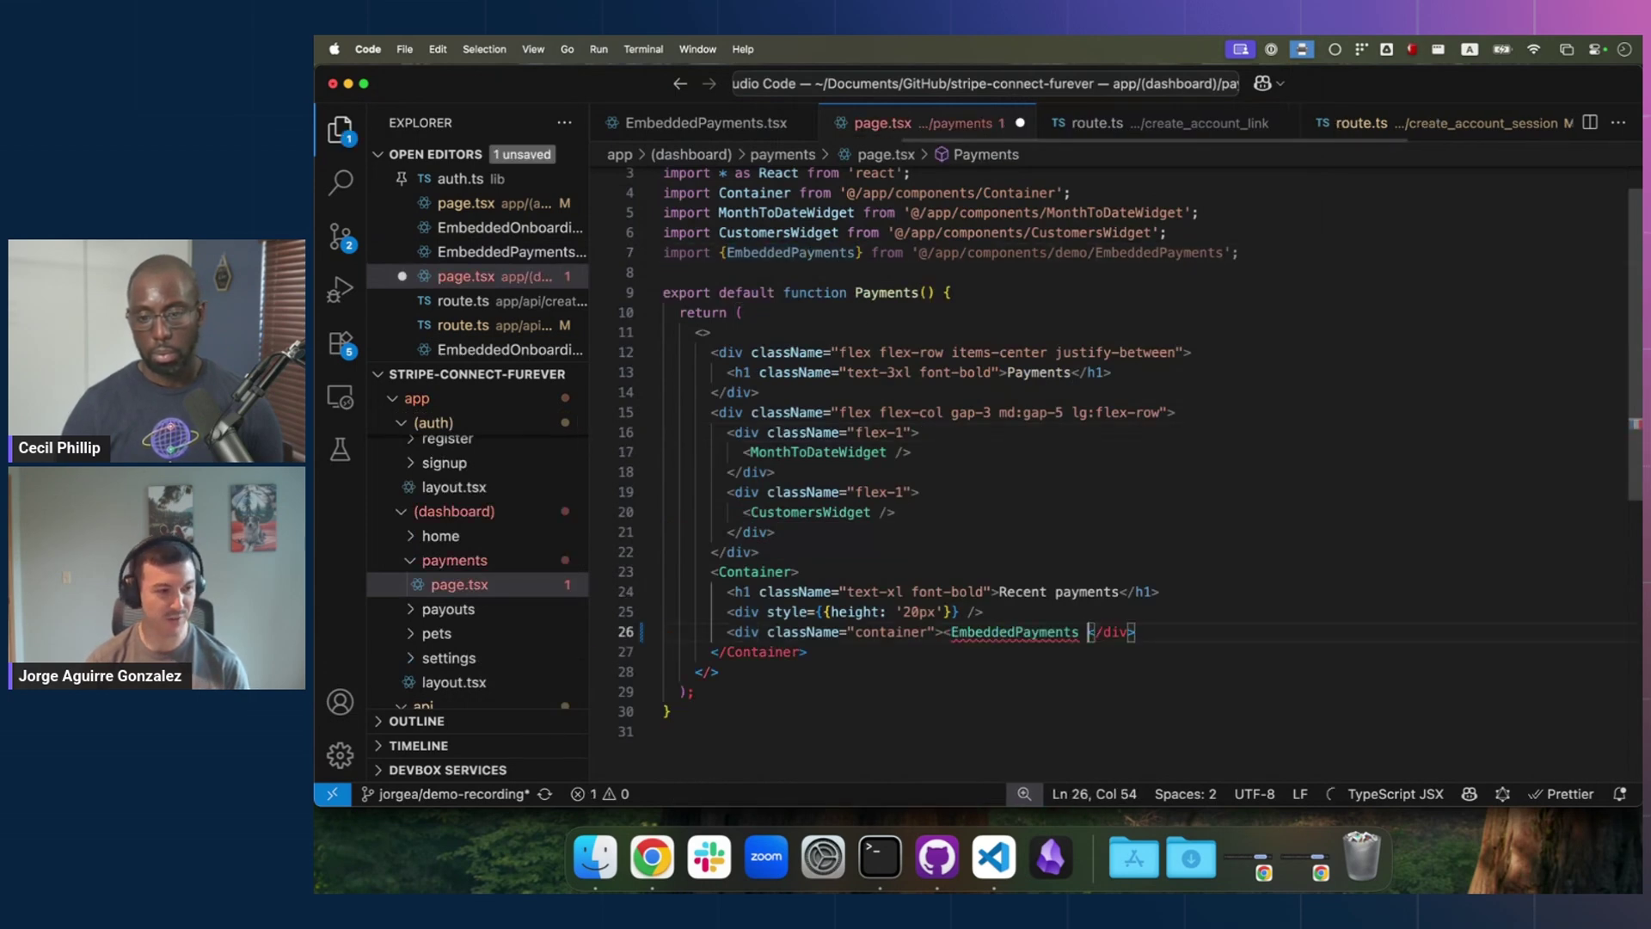
{"action": "key", "text": "super+s"}
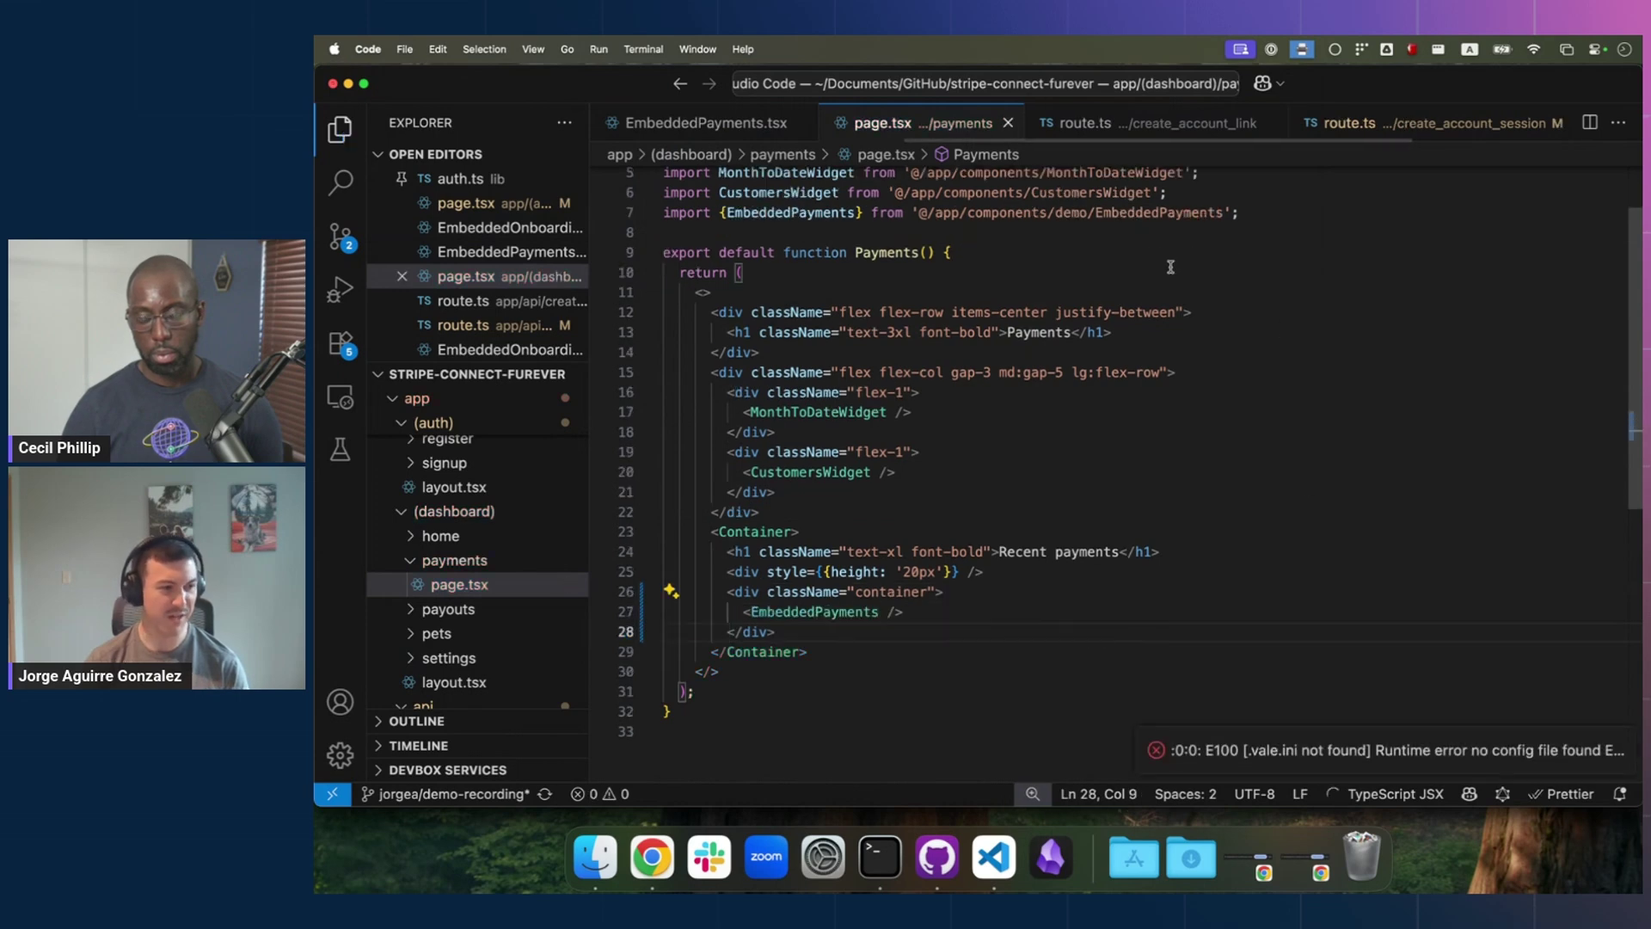
Step: In the Furever app in Chrome, create test payments from the tools panel
{"action": "left_click", "coordinate": [652, 856]}
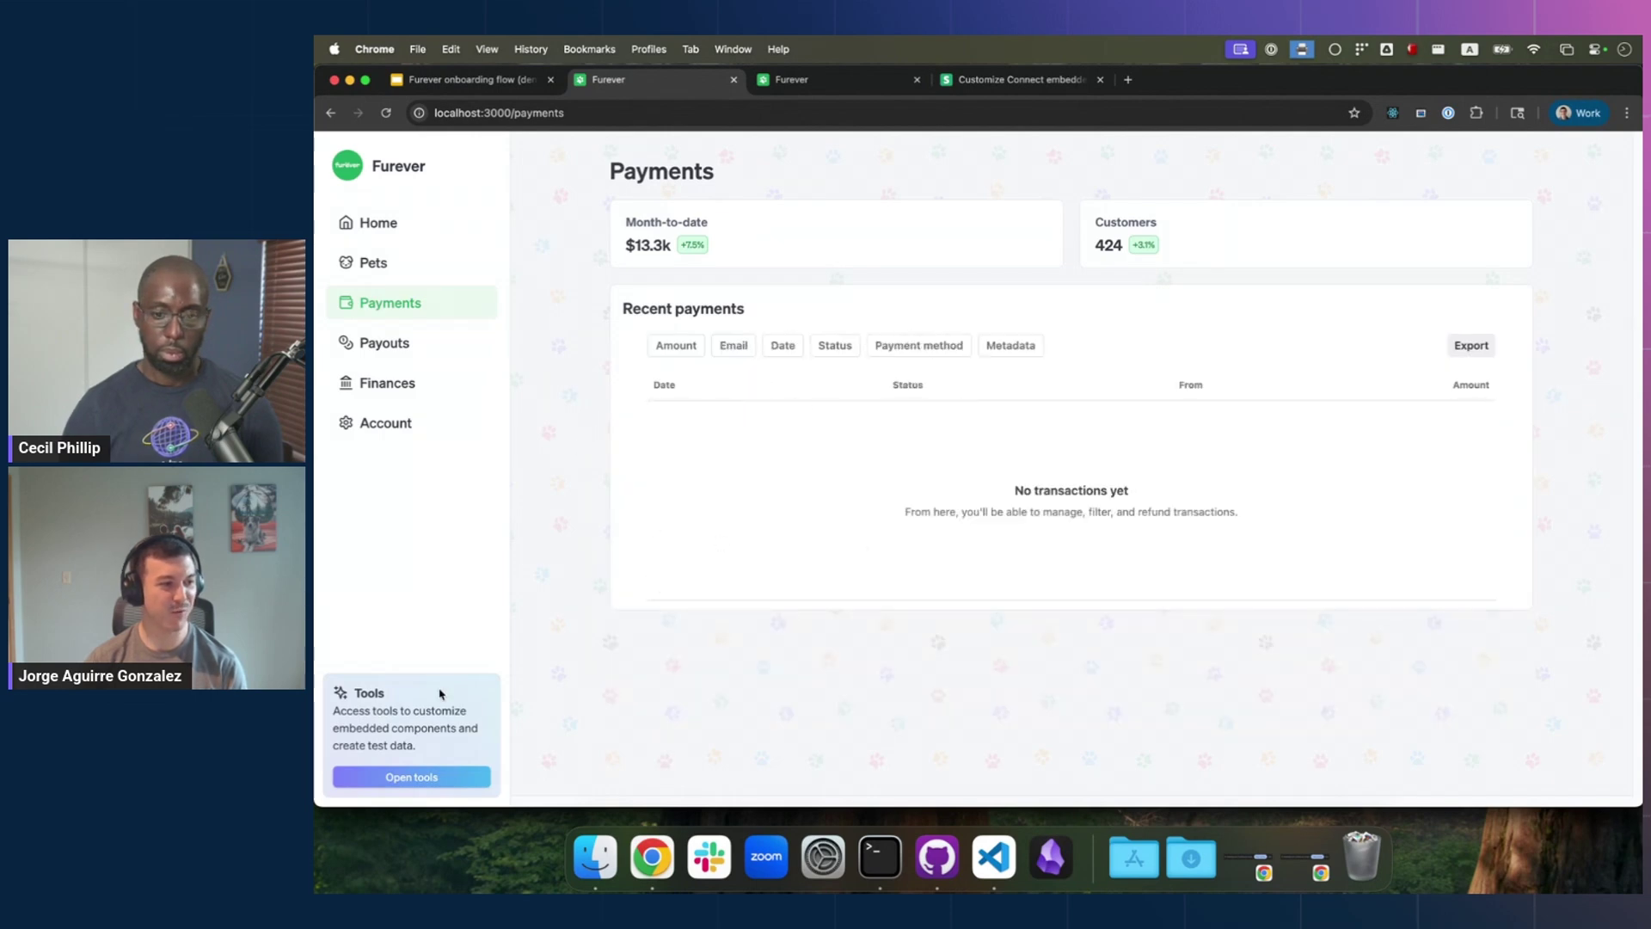
{"action": "left_click", "coordinate": [391, 776]}
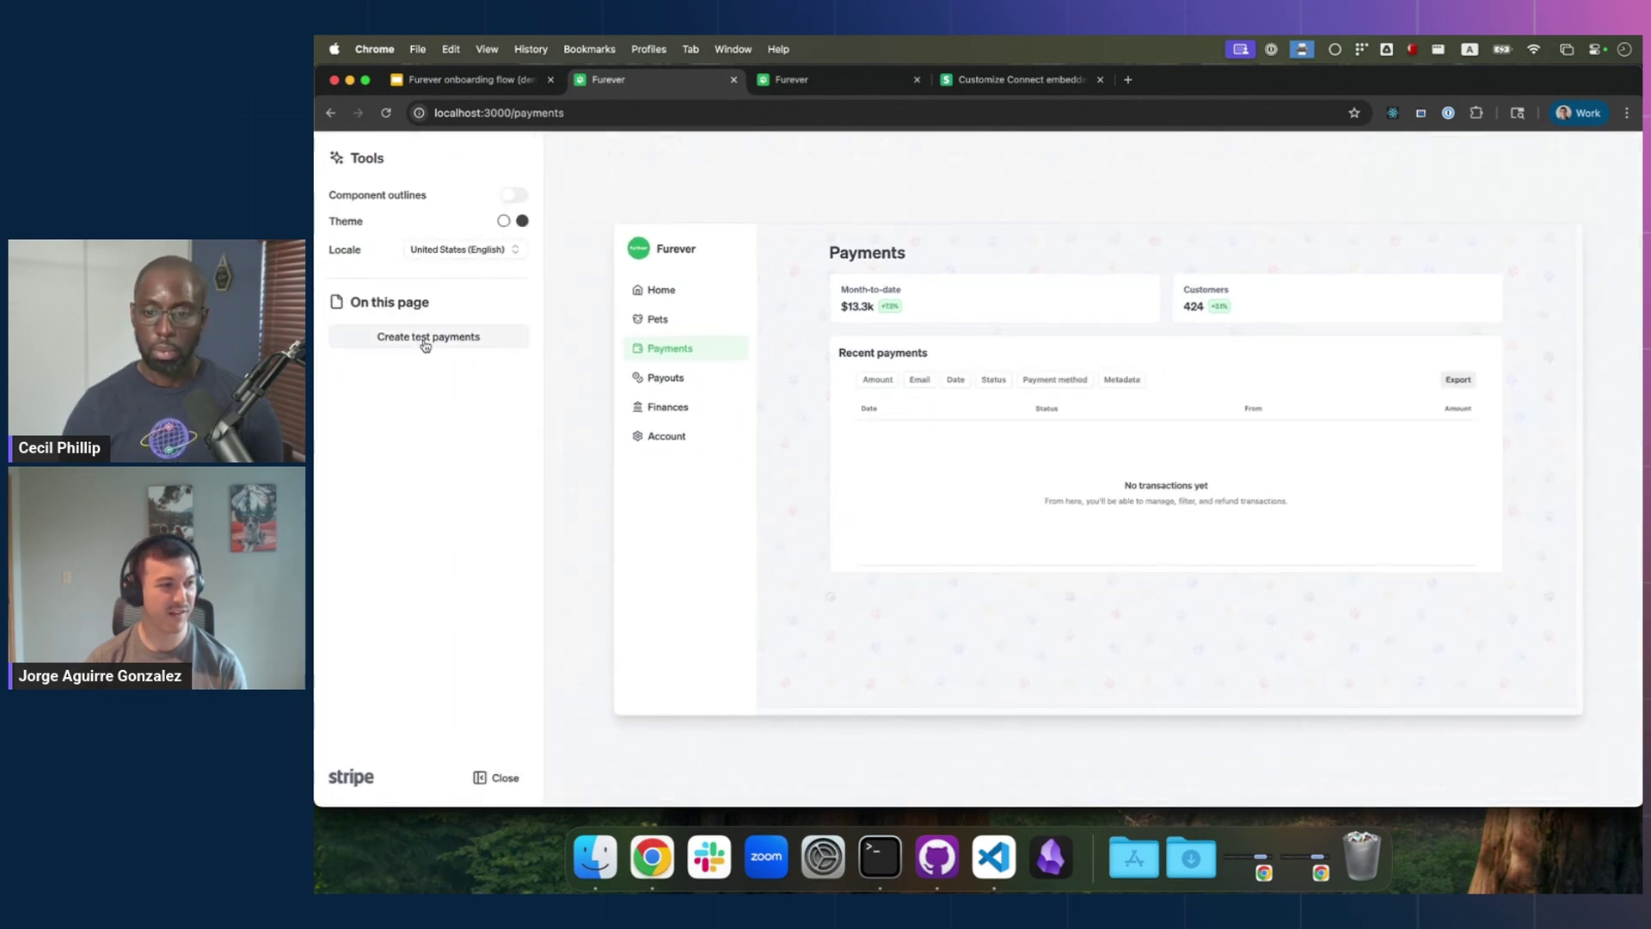
{"action": "left_click", "coordinate": [428, 336]}
{"action": "left_click", "coordinate": [1071, 620]}
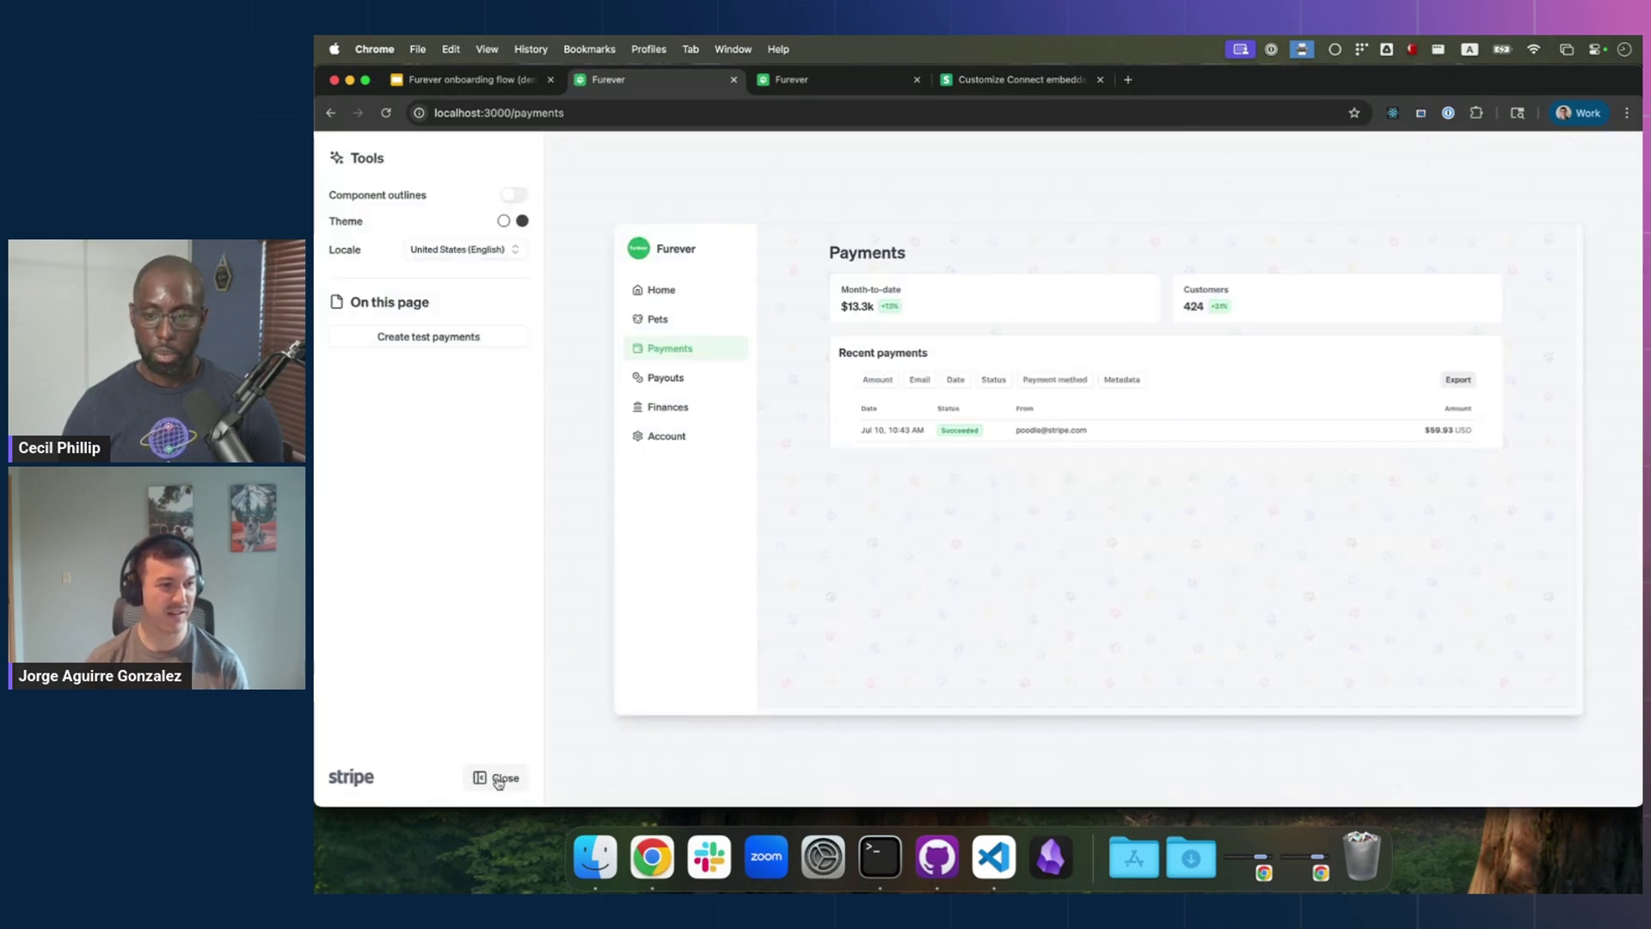
{"action": "left_click", "coordinate": [498, 782]}
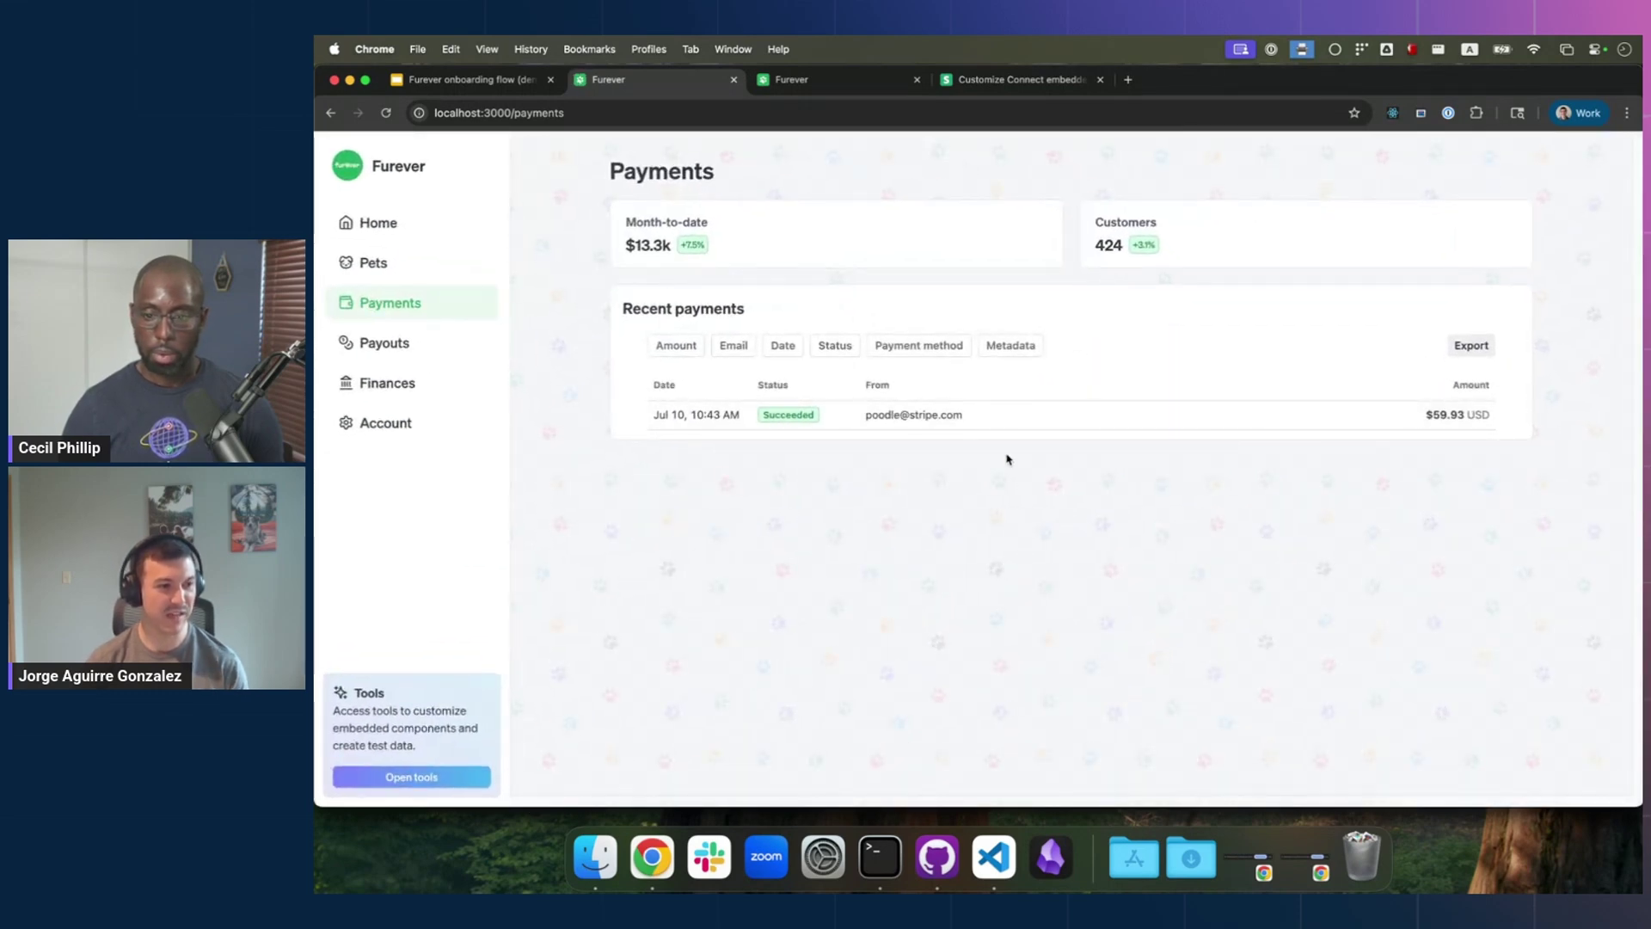
Step: Inspect the $59.93 payment's details, try Begin refund, then back out and close
{"action": "left_click", "coordinate": [999, 420]}
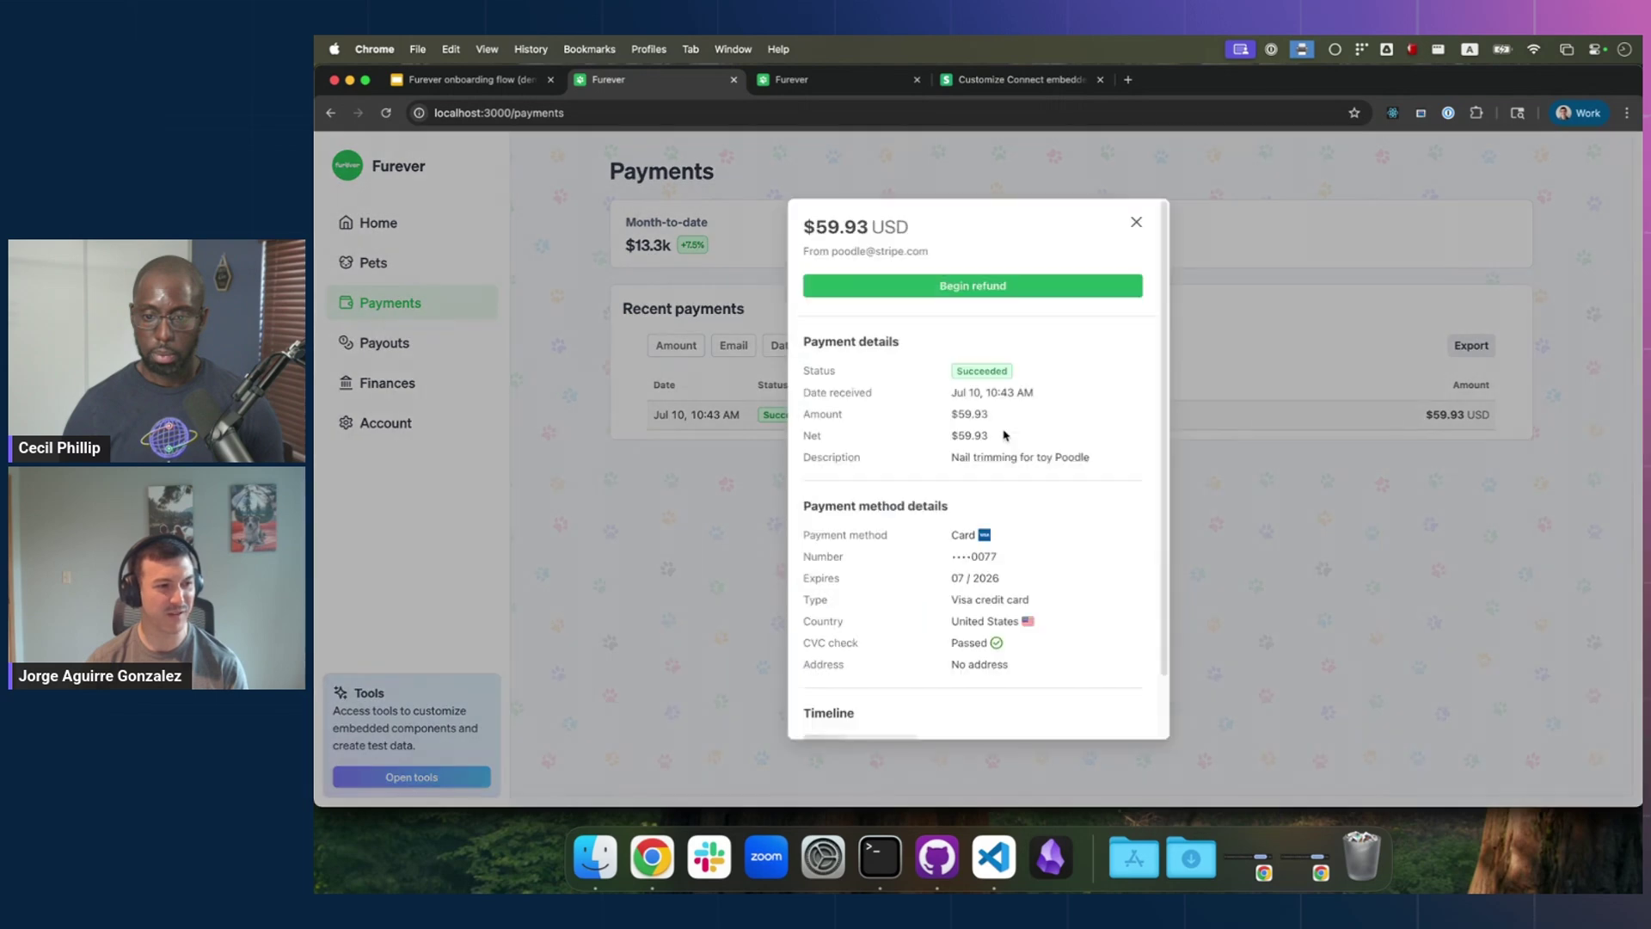
{"action": "scroll", "coordinate": [970, 468], "scroll_direction": "down", "scroll_amount": 2}
{"action": "scroll", "coordinate": [914, 612], "scroll_direction": "up", "scroll_amount": 3}
{"action": "left_click", "coordinate": [955, 286]}
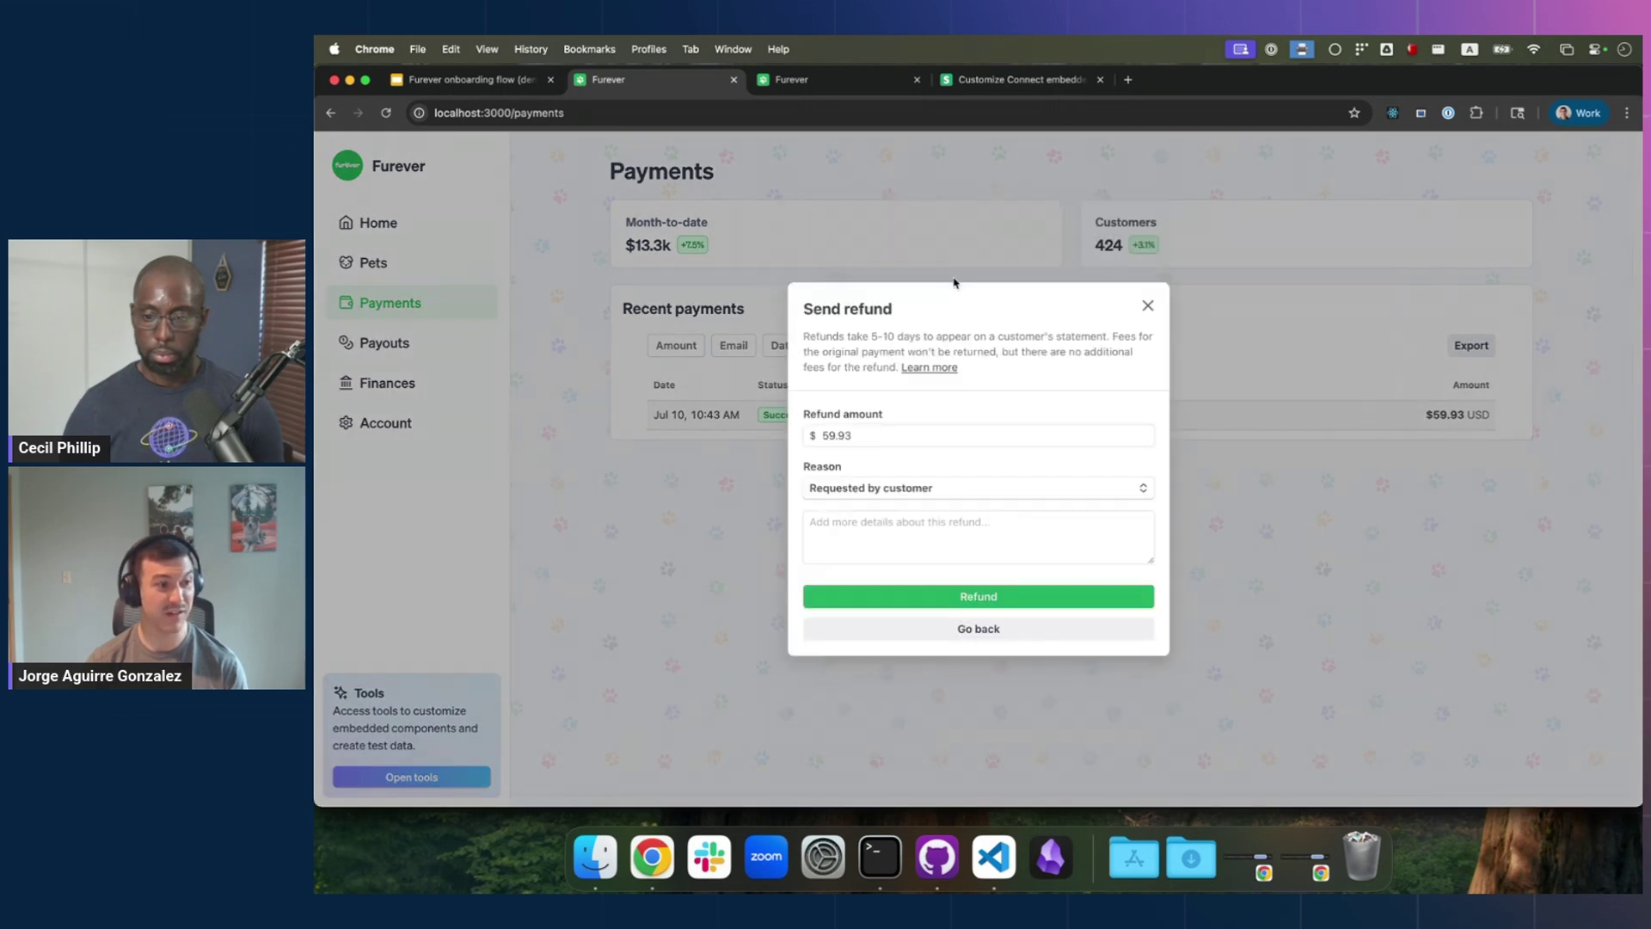
{"action": "left_click", "coordinate": [636, 539]}
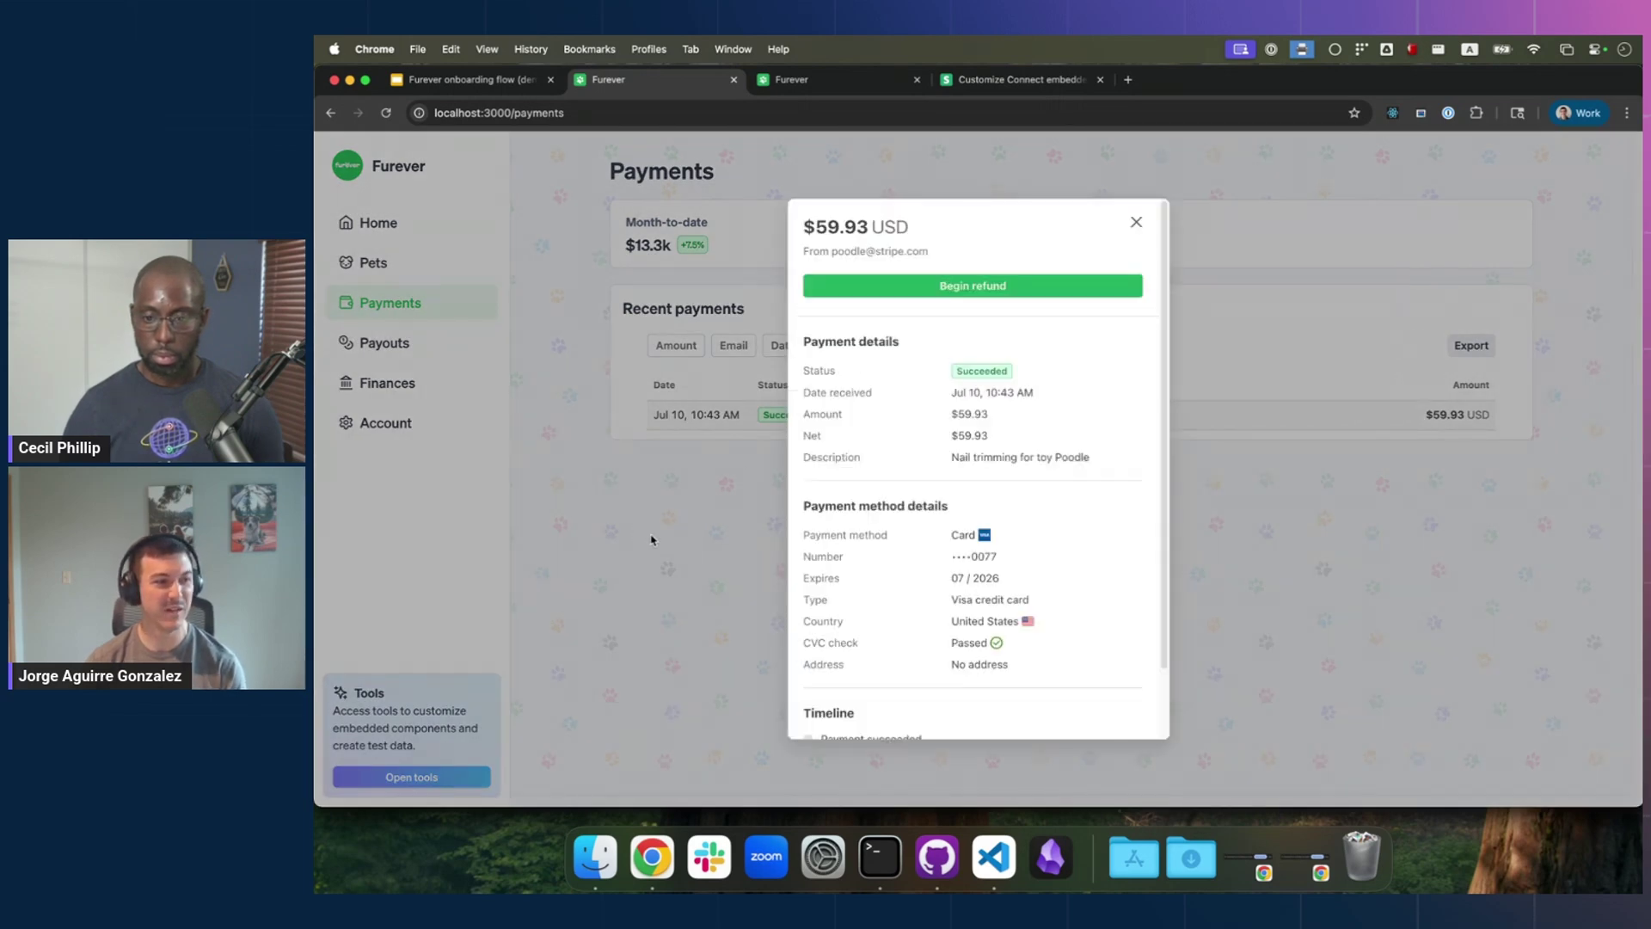
{"action": "left_click", "coordinate": [665, 531]}
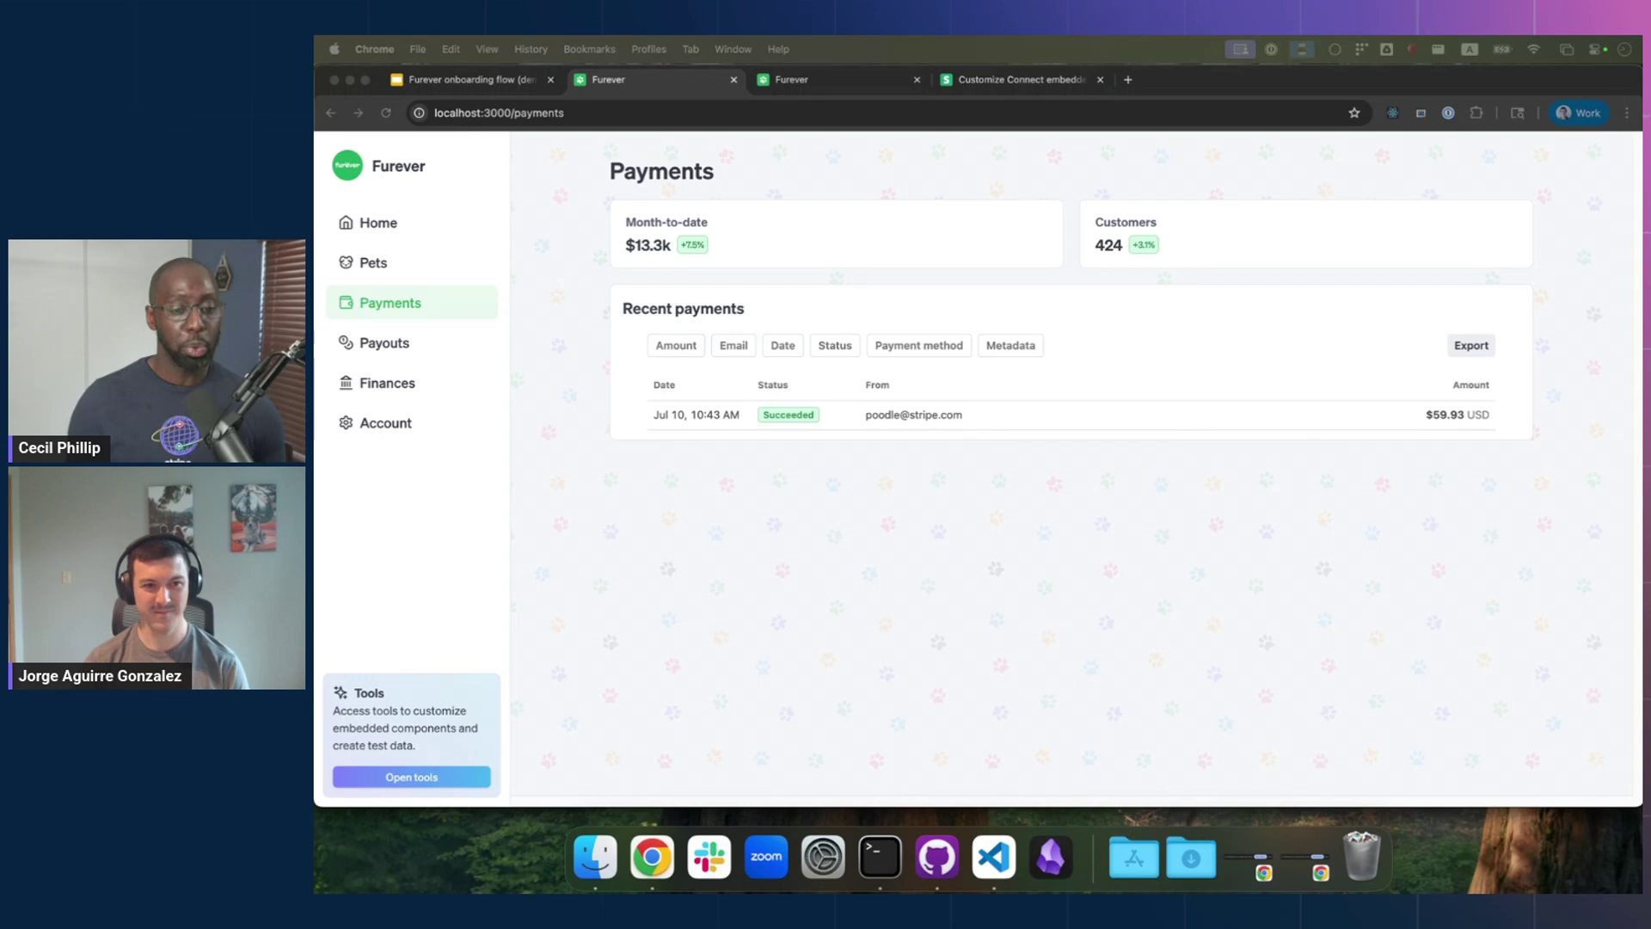
Step: Switch Chrome to the 'Customize Connect embedded components' Stripe docs tab
{"action": "left_click", "coordinate": [864, 545]}
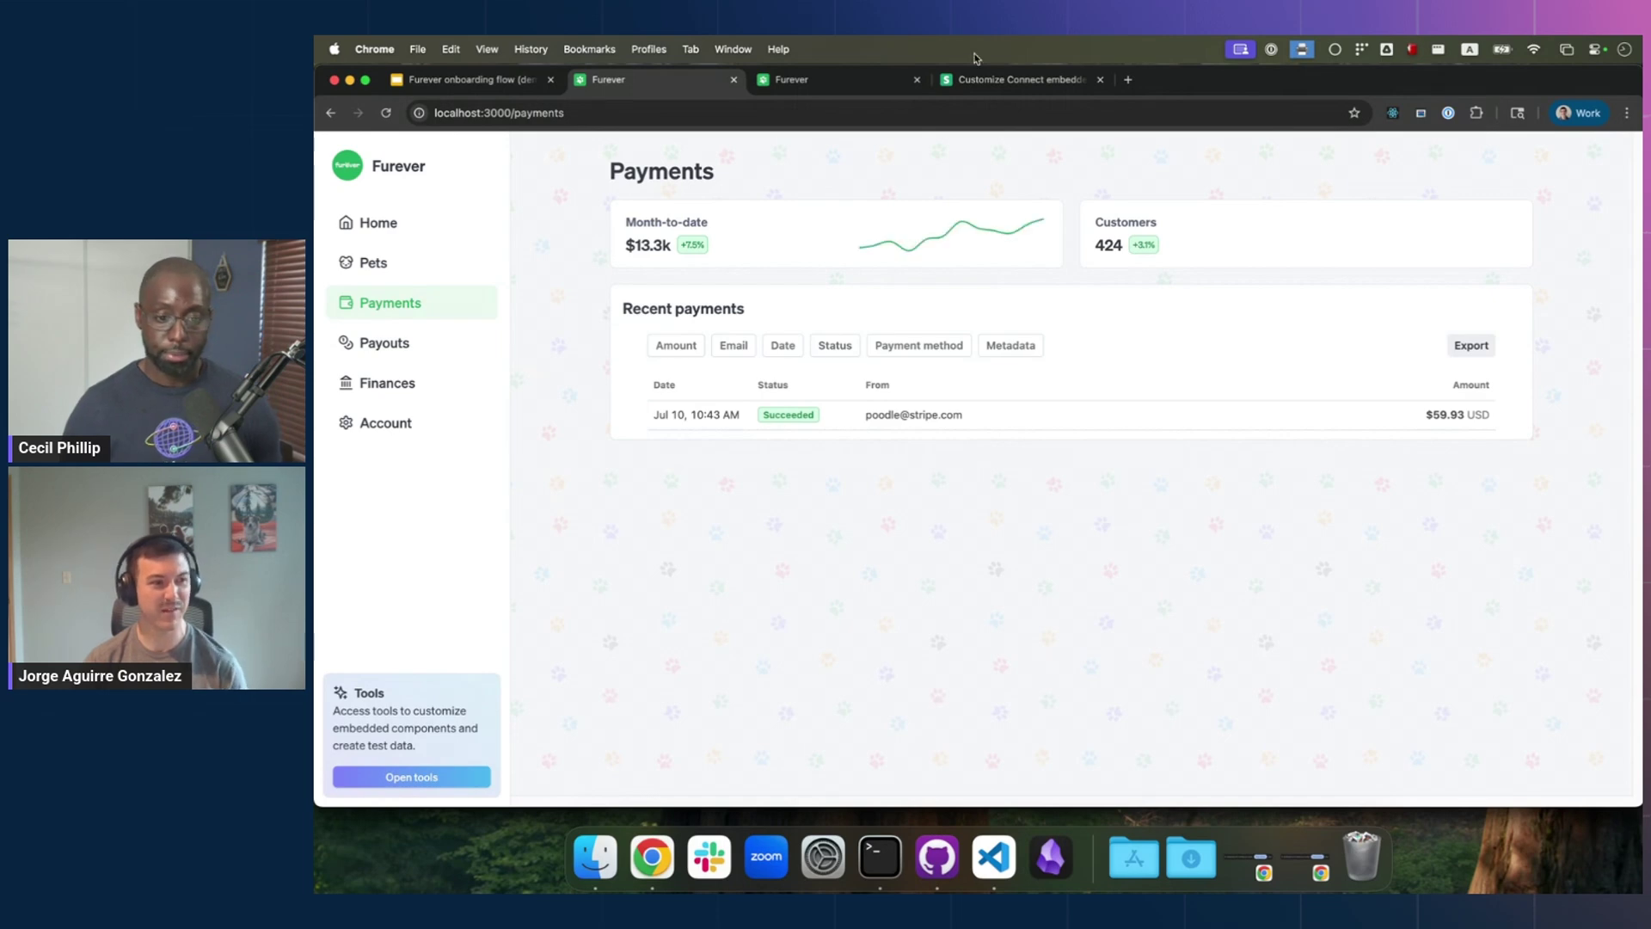
{"action": "left_click", "coordinate": [998, 81]}
Step: Dismiss the theming dialog, open 'Supported Connect embedded components' and browse its components list
{"action": "left_click", "coordinate": [425, 518]}
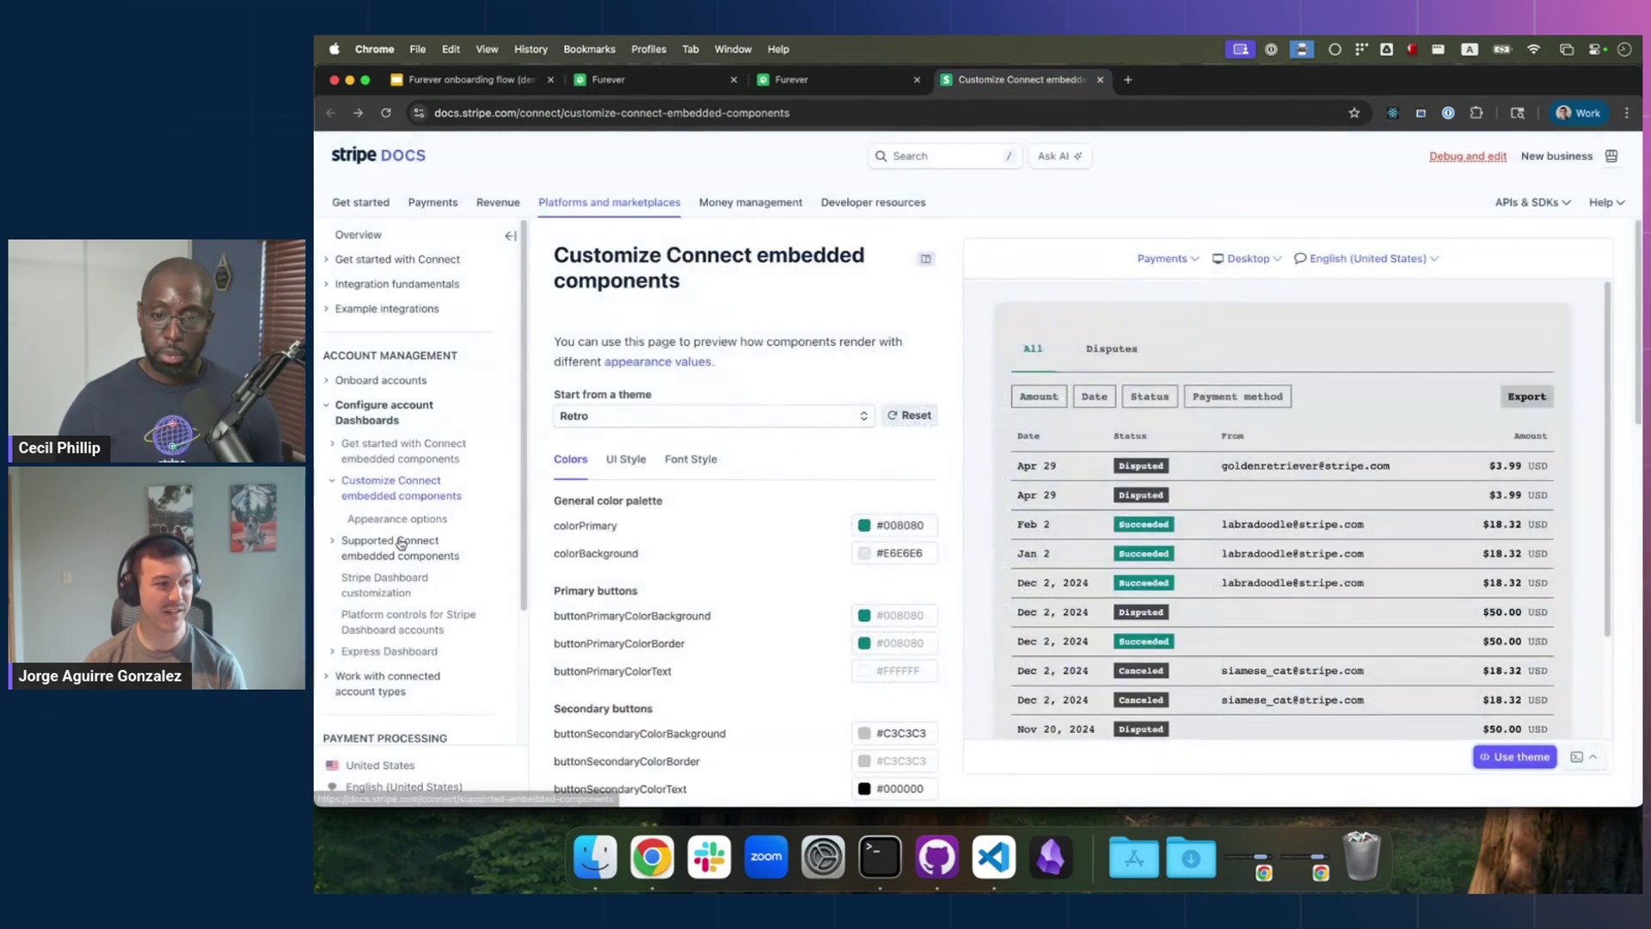
{"action": "left_click", "coordinate": [423, 542]}
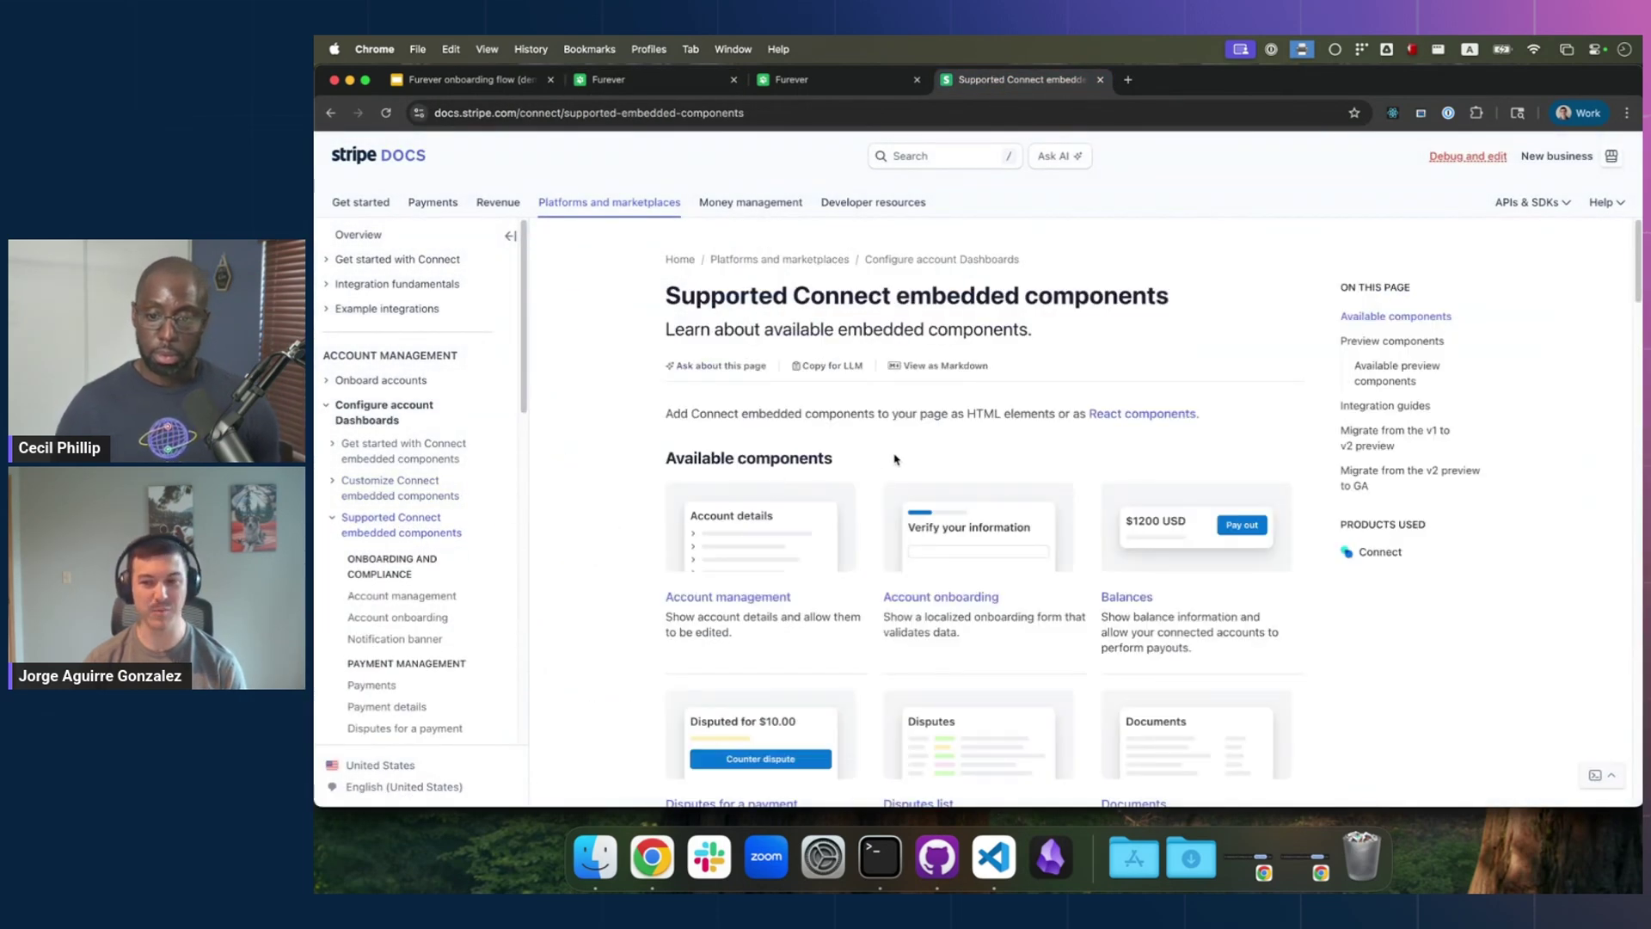
{"action": "scroll", "coordinate": [895, 459], "scroll_direction": "down", "scroll_amount": 10}
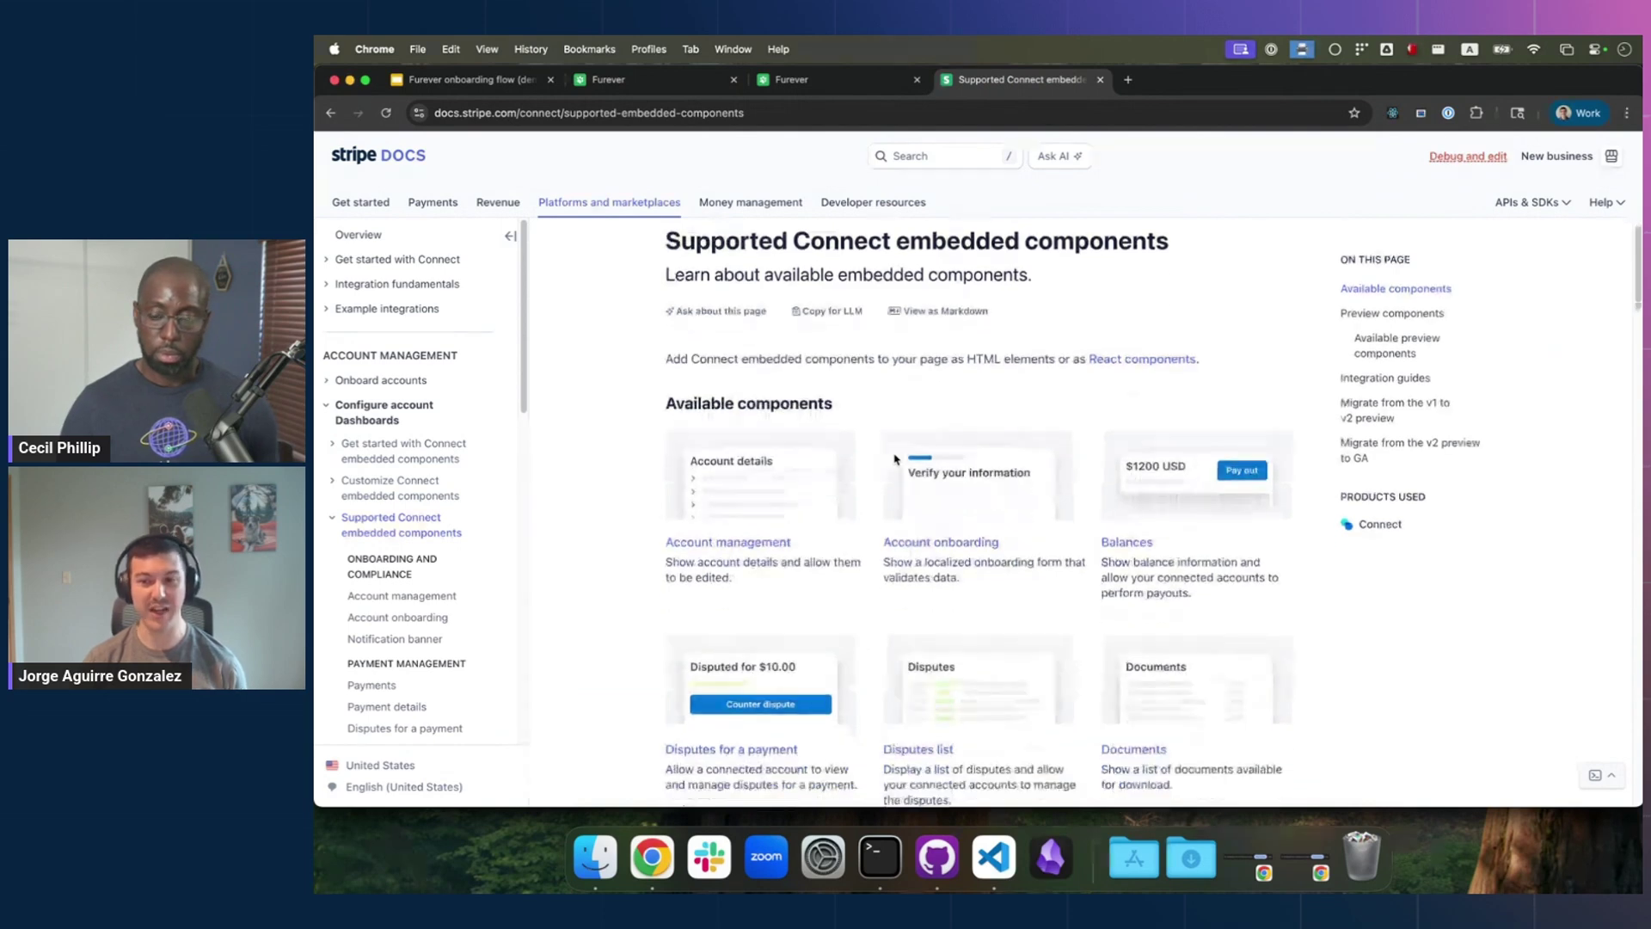
{"action": "scroll", "coordinate": [894, 459], "scroll_direction": "down", "scroll_amount": 8}
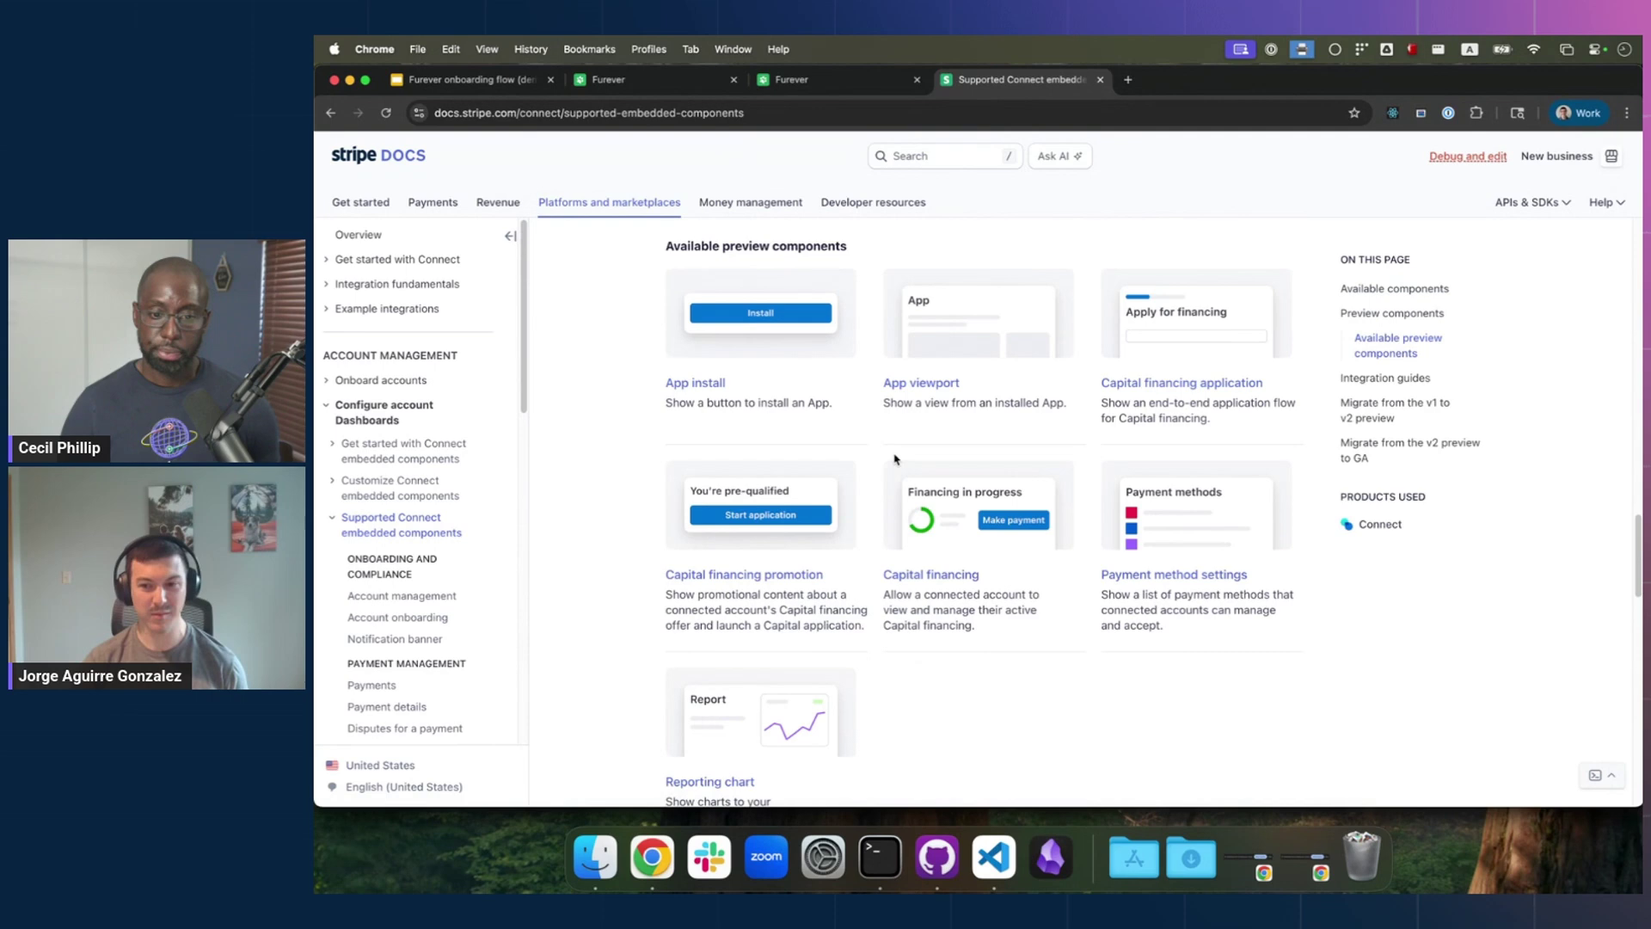
{"action": "scroll", "coordinate": [894, 459], "scroll_direction": "up", "scroll_amount": 12}
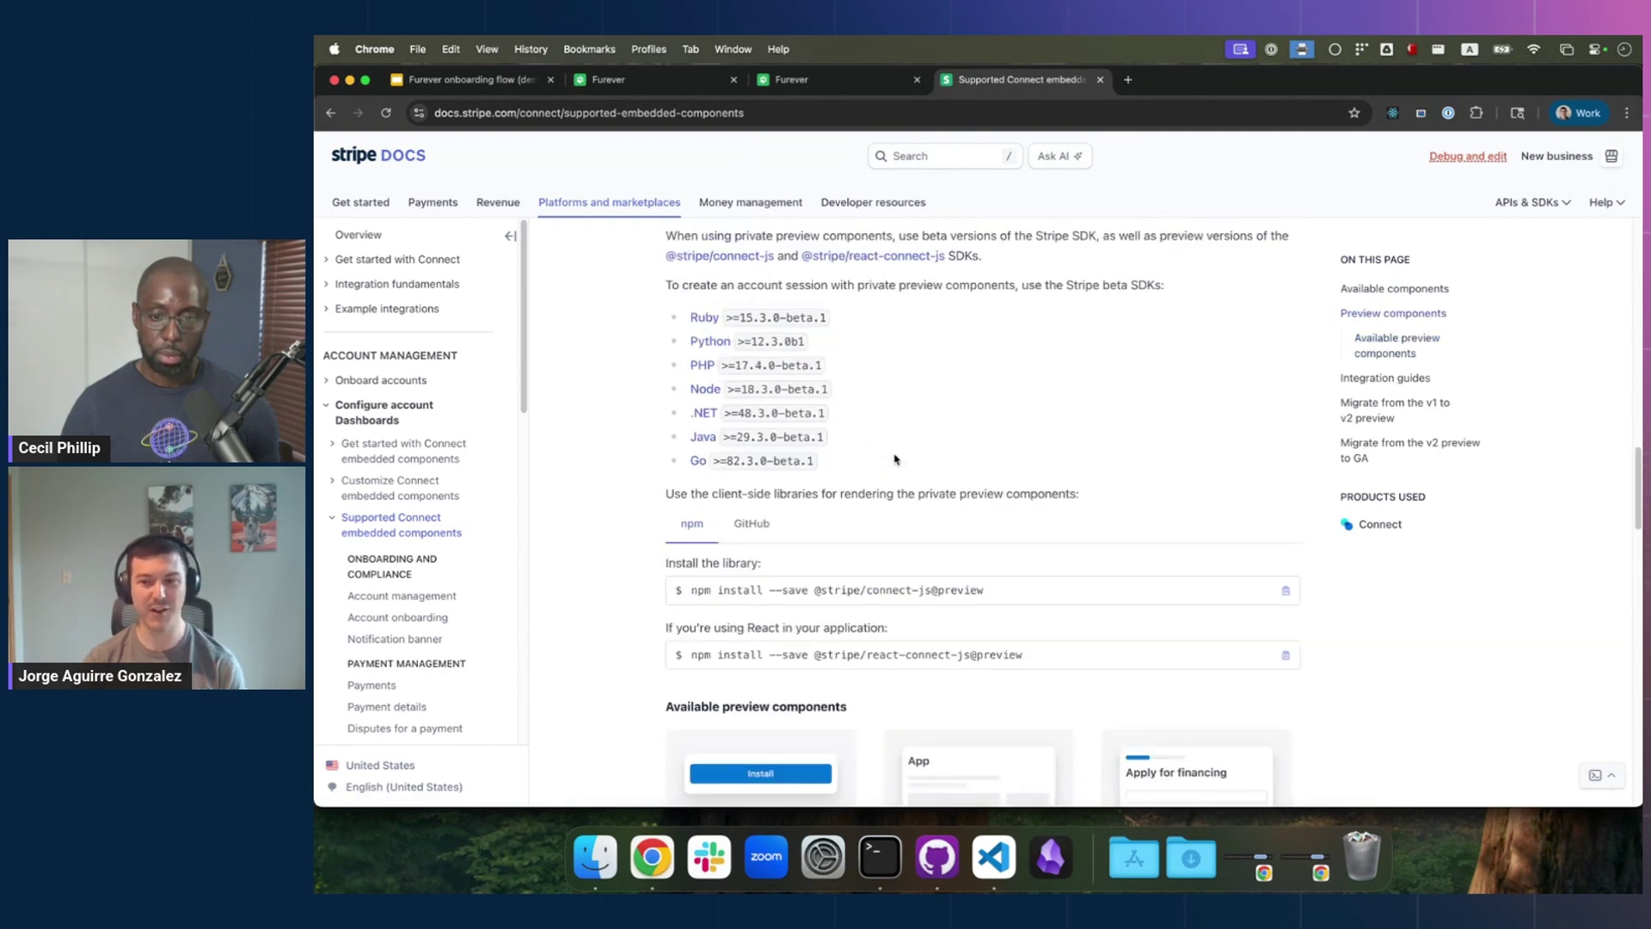
{"action": "scroll", "coordinate": [894, 459], "scroll_direction": "up", "scroll_amount": 4}
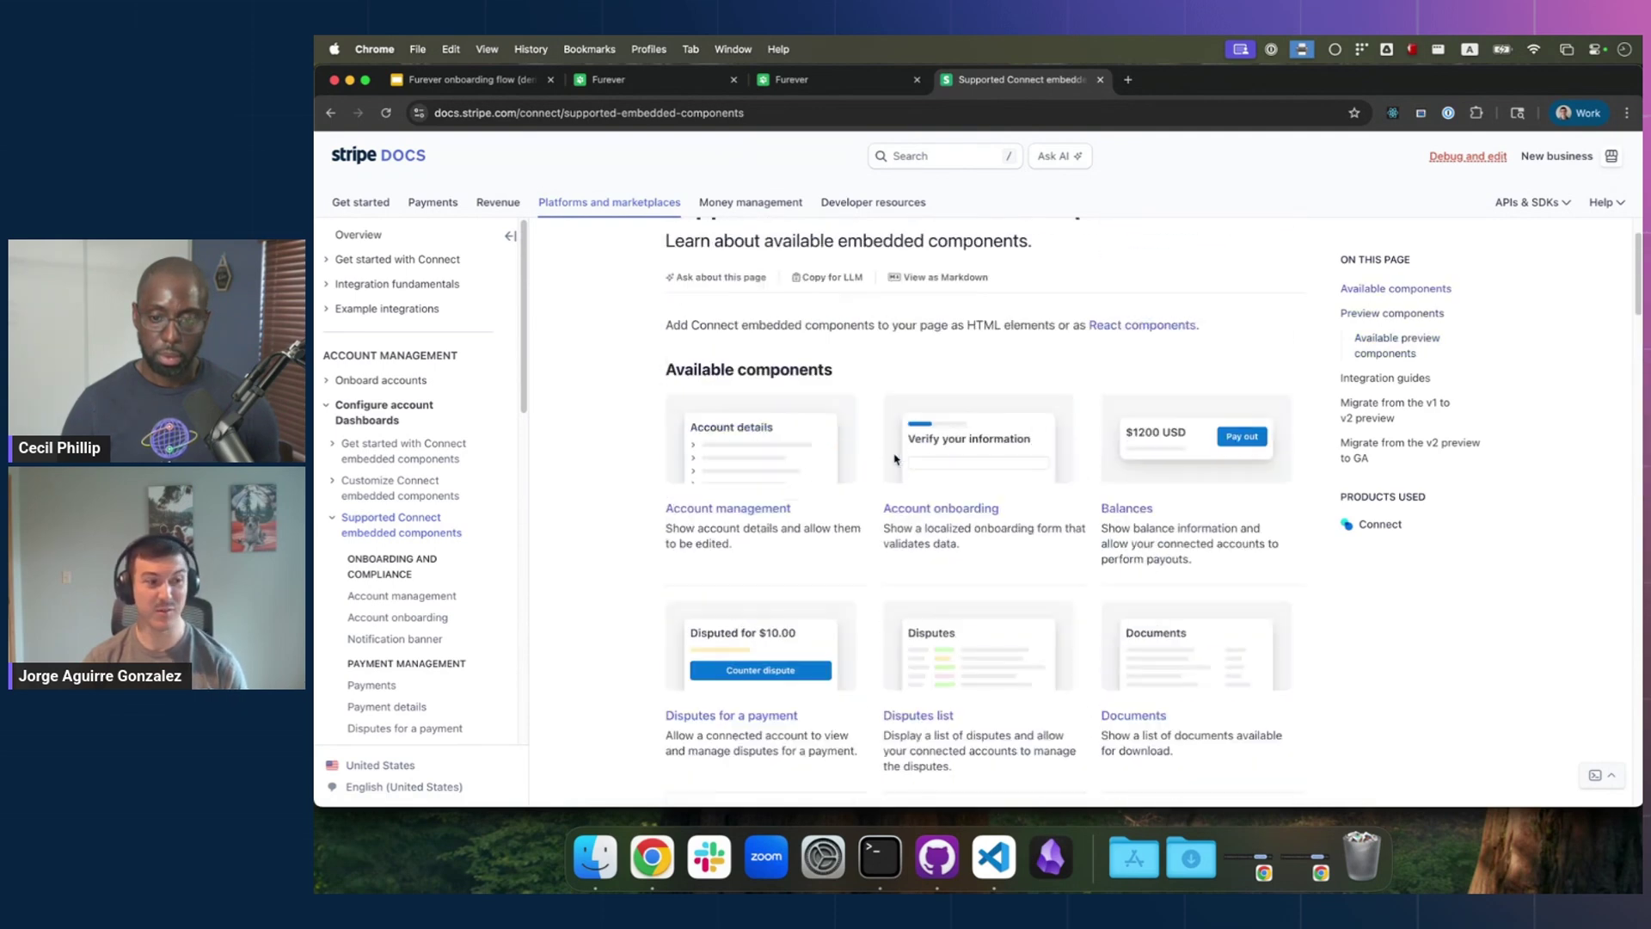